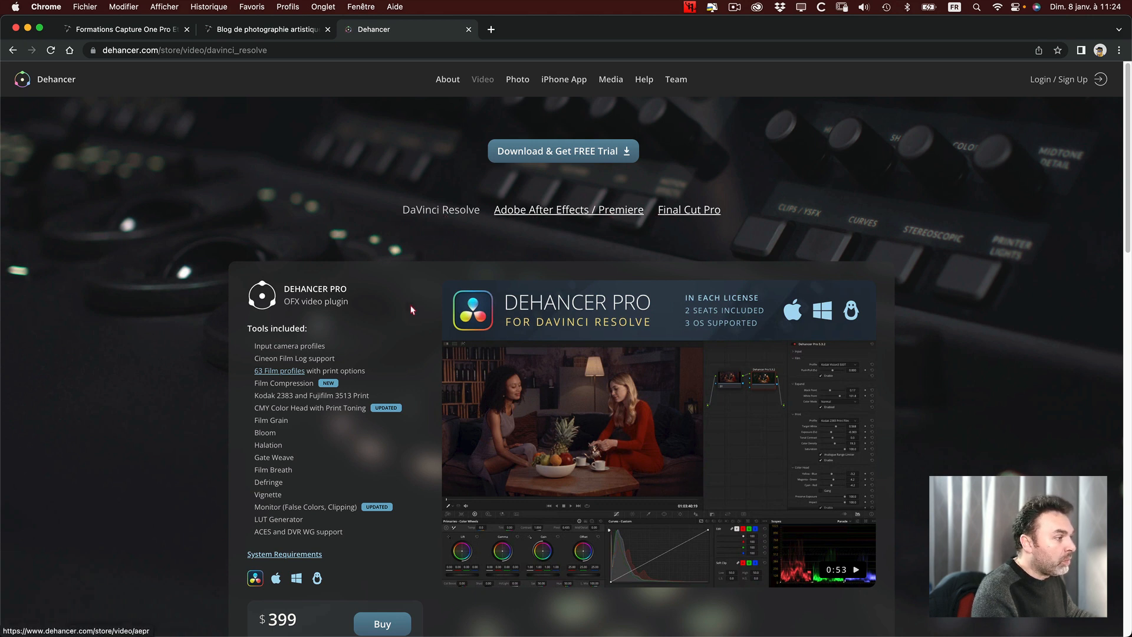
Look over the Dehancer store page for DaVinci Resolve plugins and the two Dragonstreet Photography sites.
scroll(380, 322, down, 5)
scroll(379, 320, down, 14)
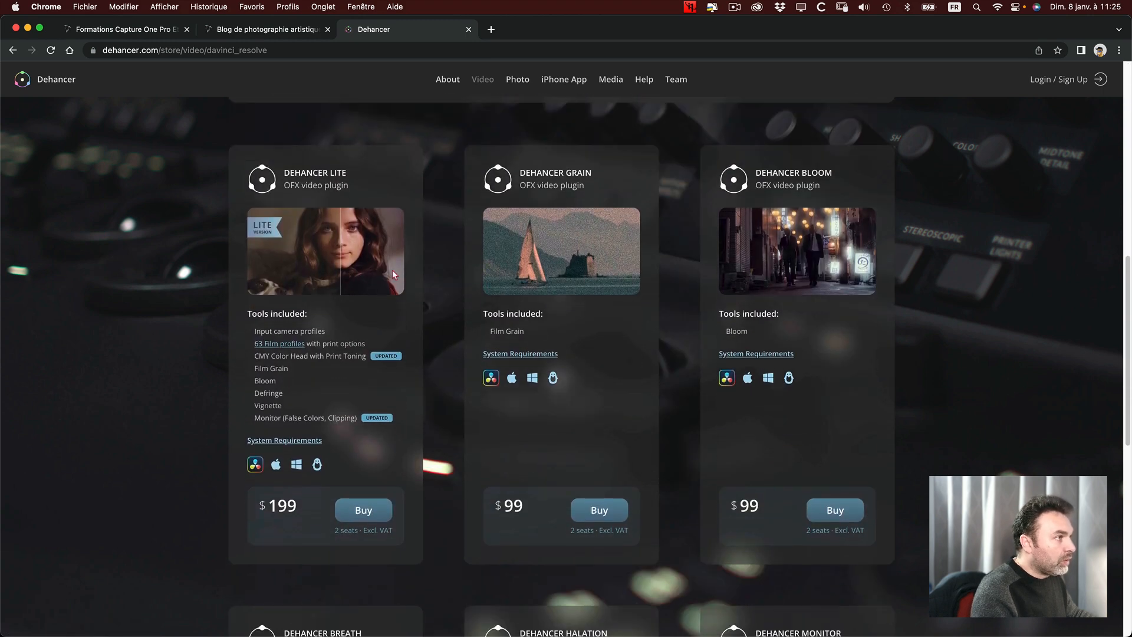
scroll(465, 330, up, 19)
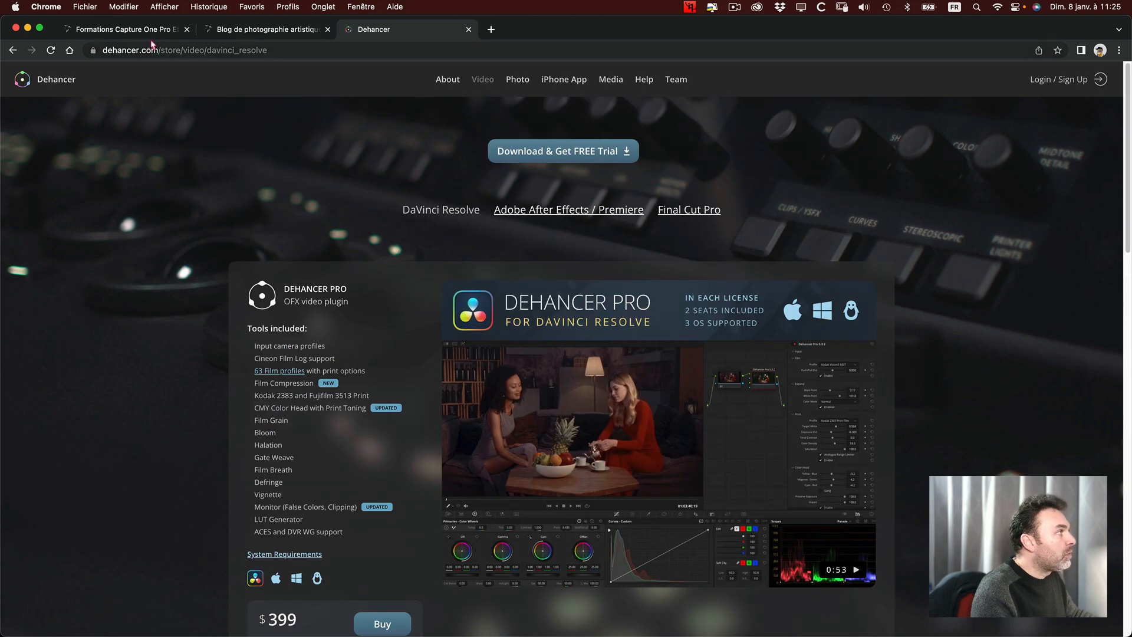
click(148, 31)
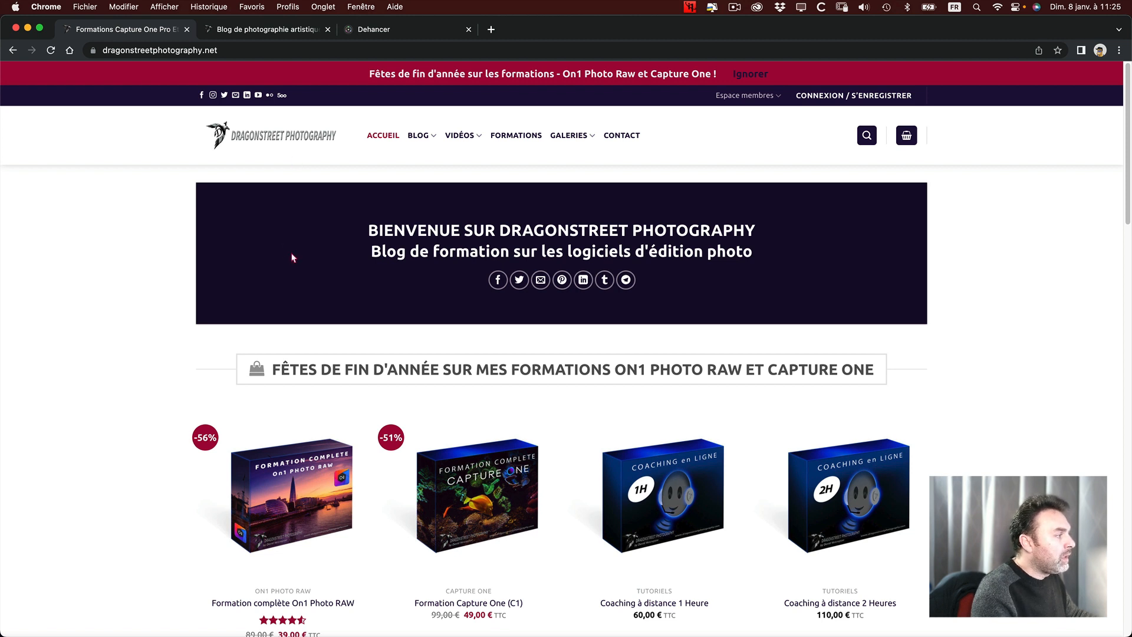
click(257, 29)
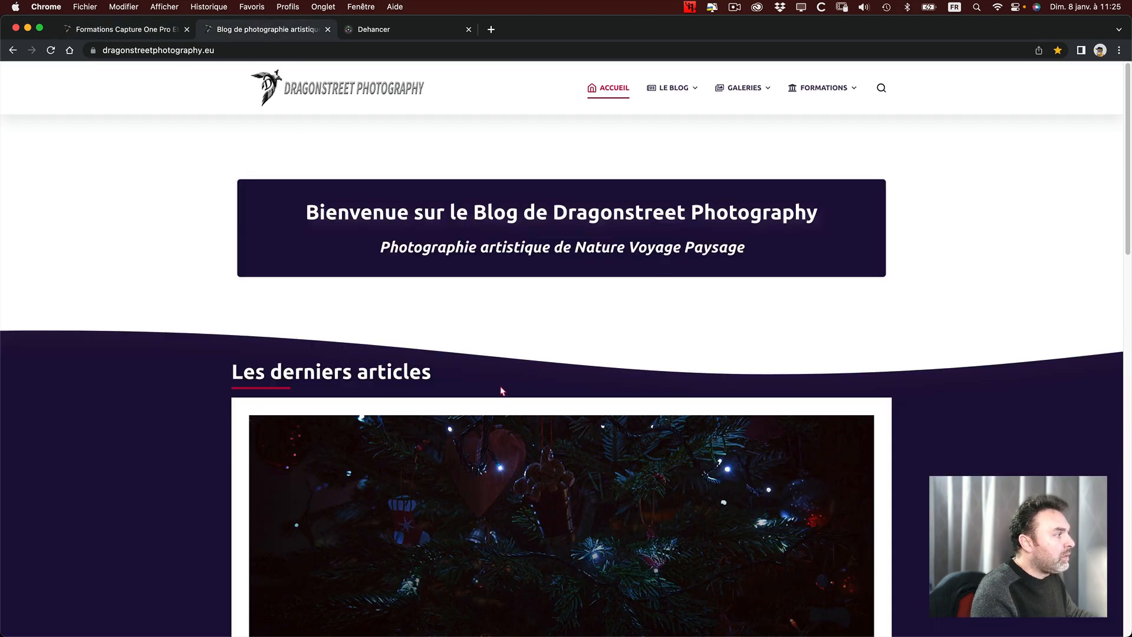
scroll(488, 403, down, 5)
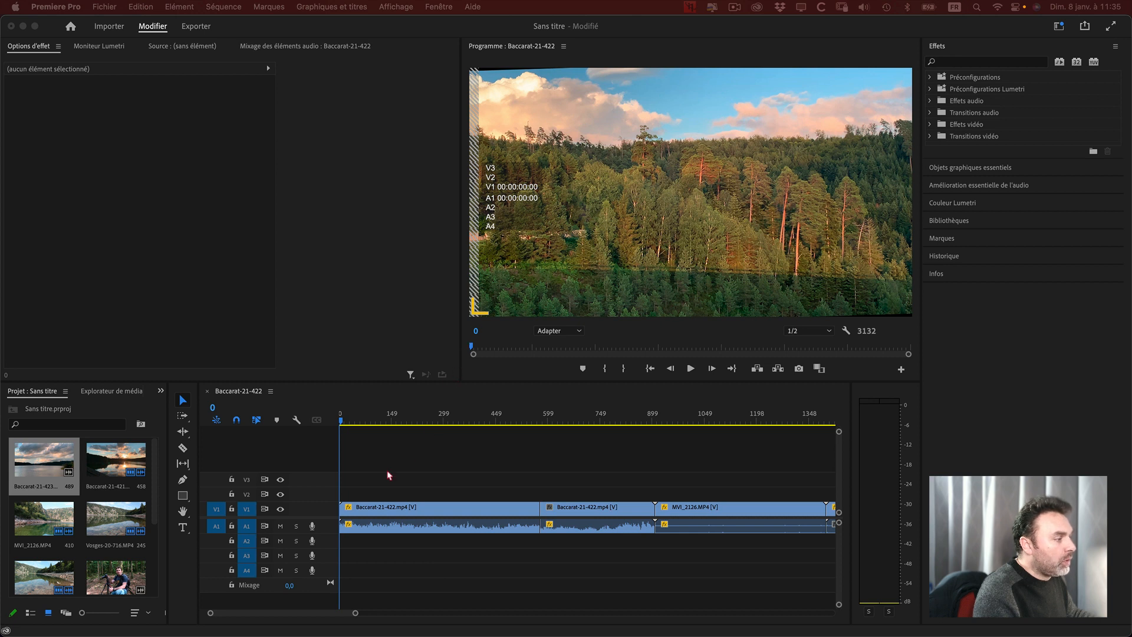
Switch to Premiere Pro, fit the whole Baccarat-21-422 sequence in the timeline and choose the Effets workspace.
drag(355, 613, 454, 623)
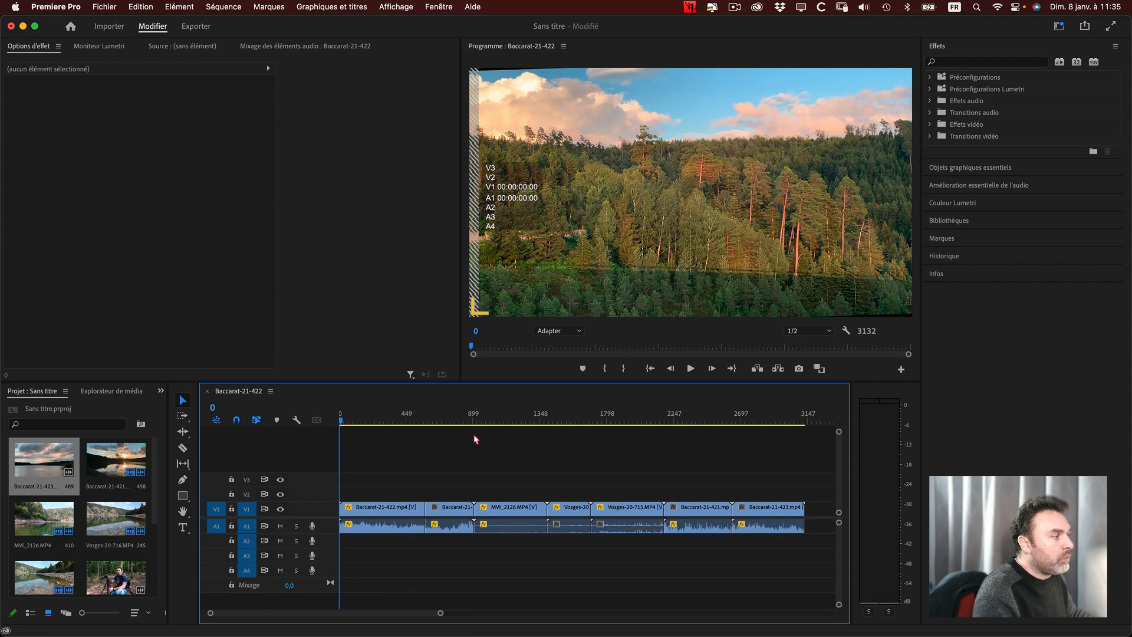
mouse_move(345, 421)
mouse_down()
mouse_move(669, 407)
mouse_move(333, 414)
mouse_up()
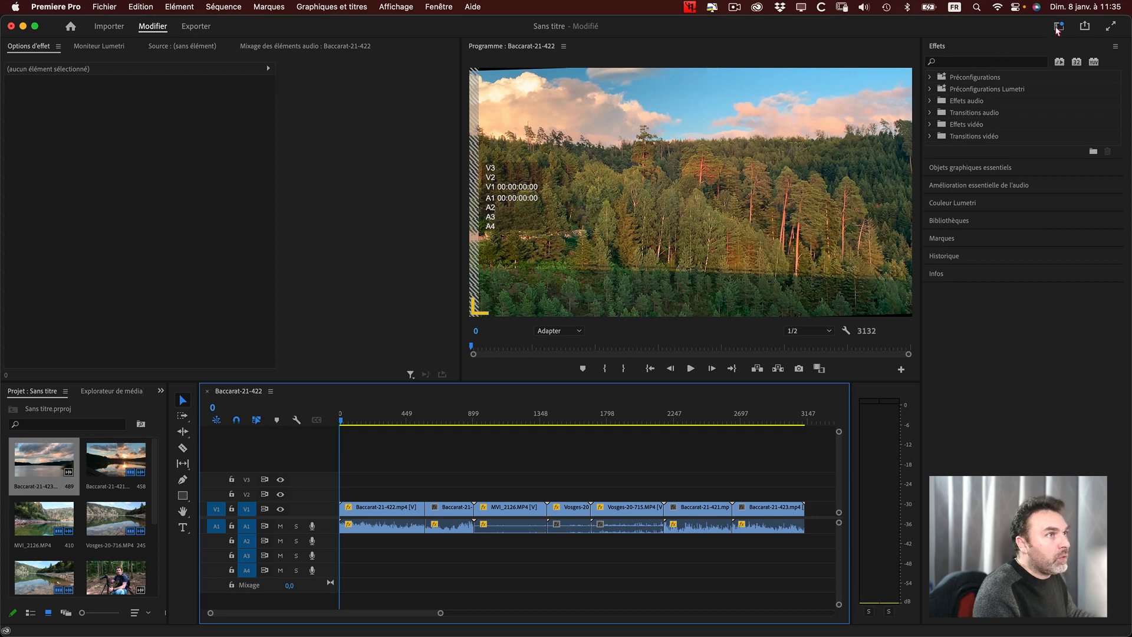
click(1057, 28)
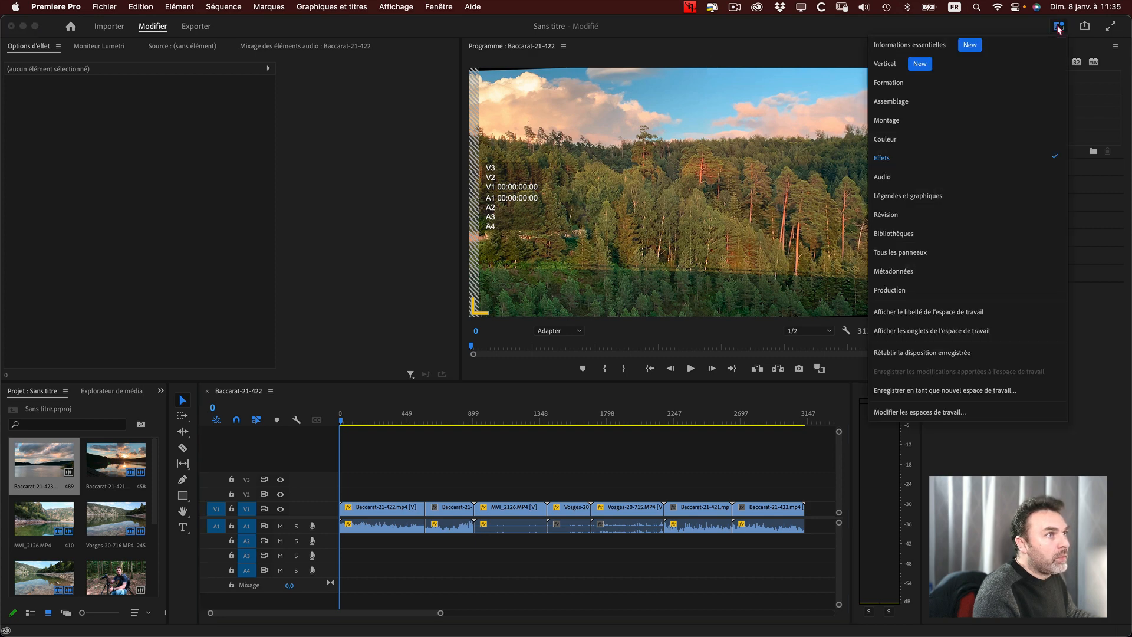
click(933, 160)
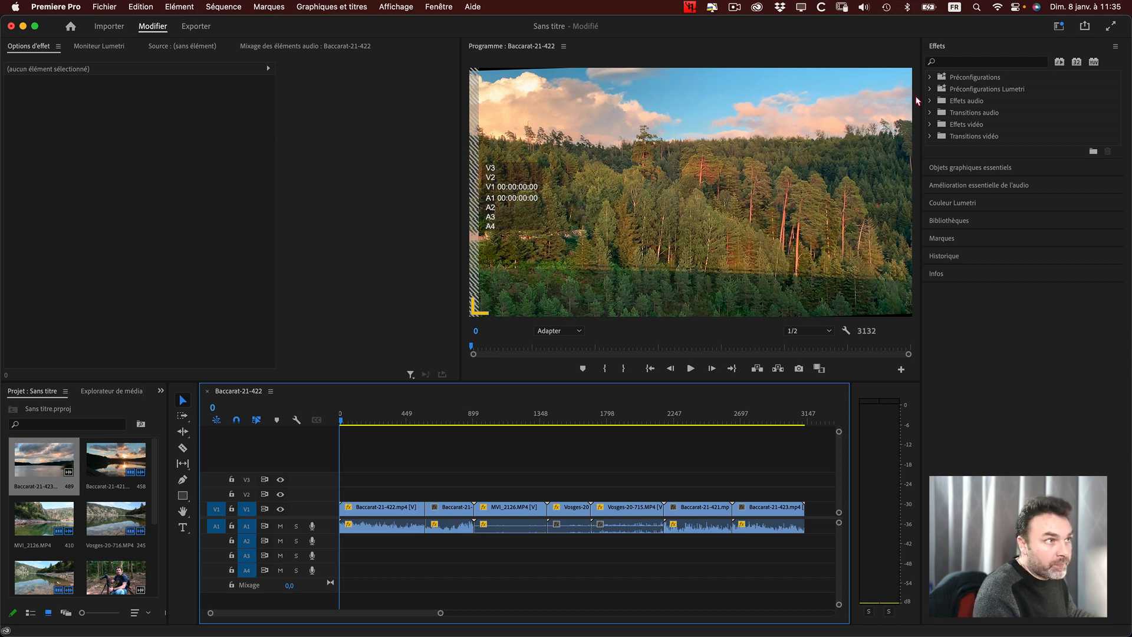
Apply the Dehancer Pro v1.2 video effect from the Film Emulation category to the first Baccarat-21-422.mp4 clip in the timeline.
click(930, 125)
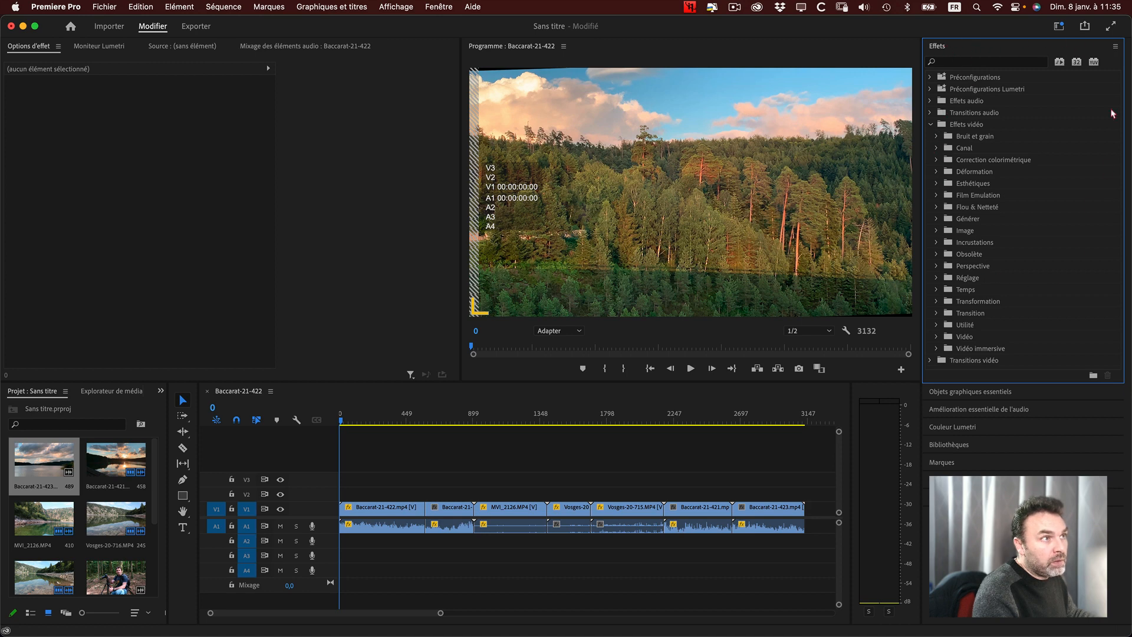
click(436, 6)
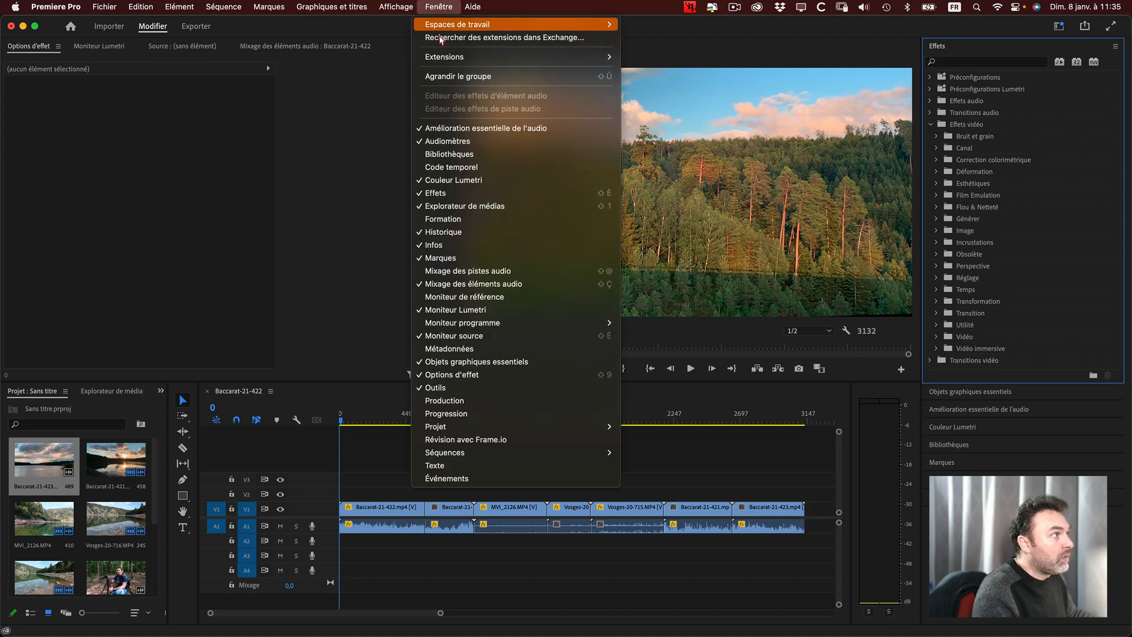
click(591, 196)
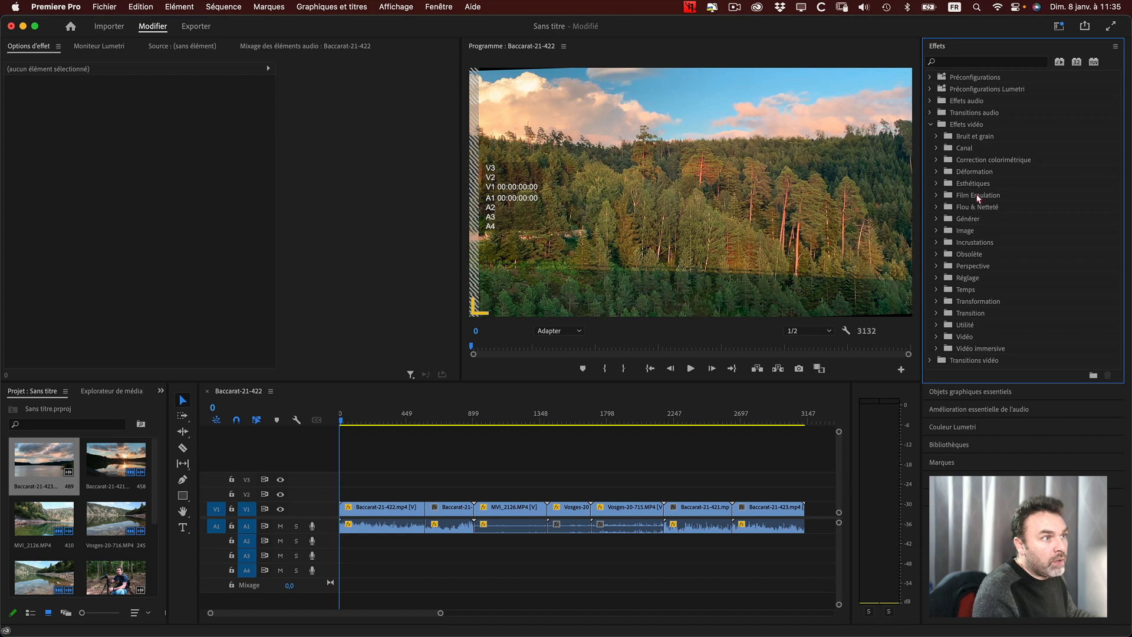
click(937, 195)
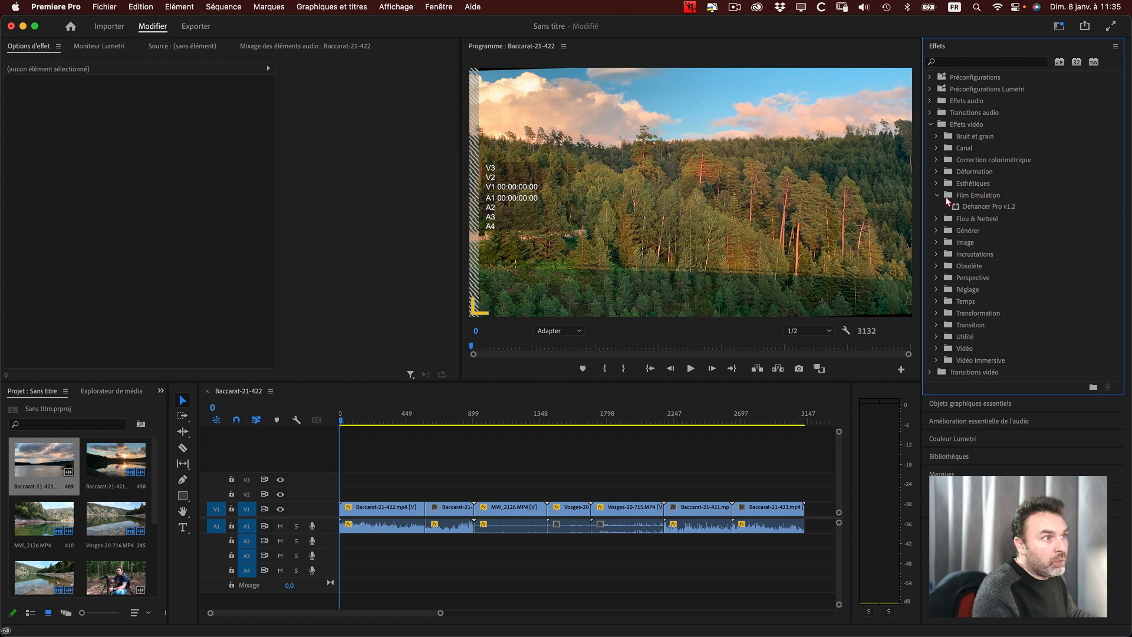
click(991, 206)
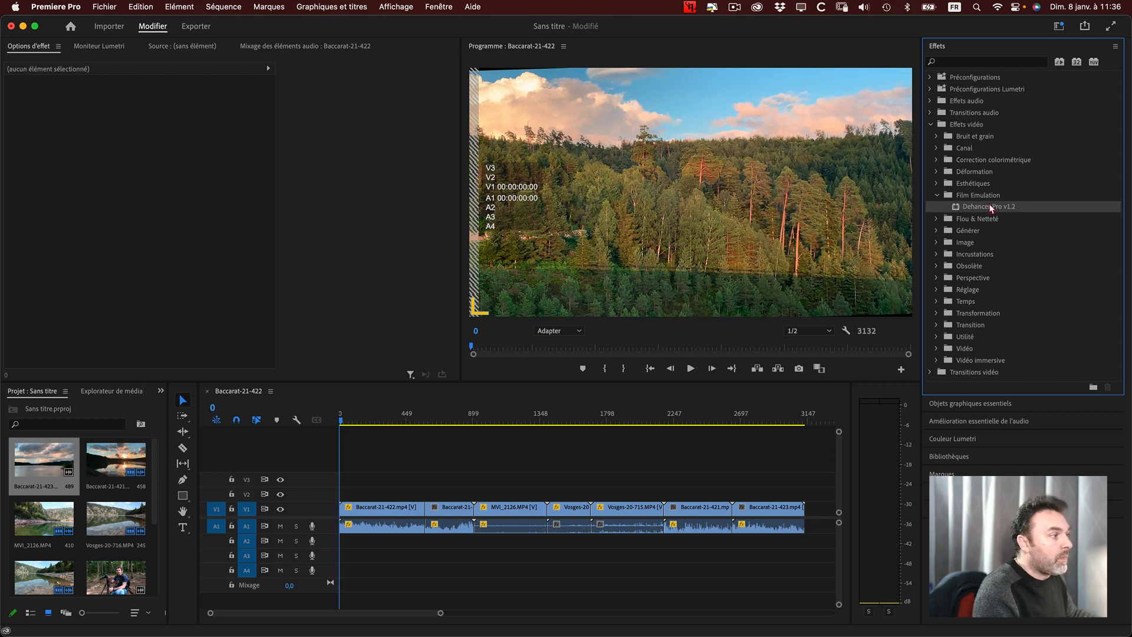
click(390, 511)
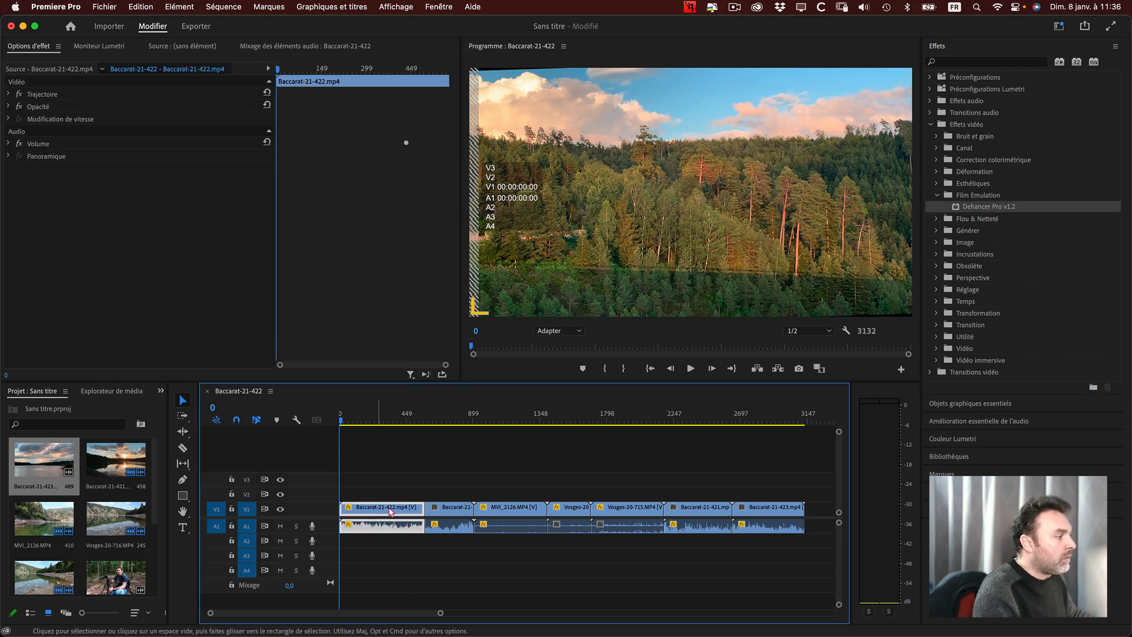
double_click(981, 208)
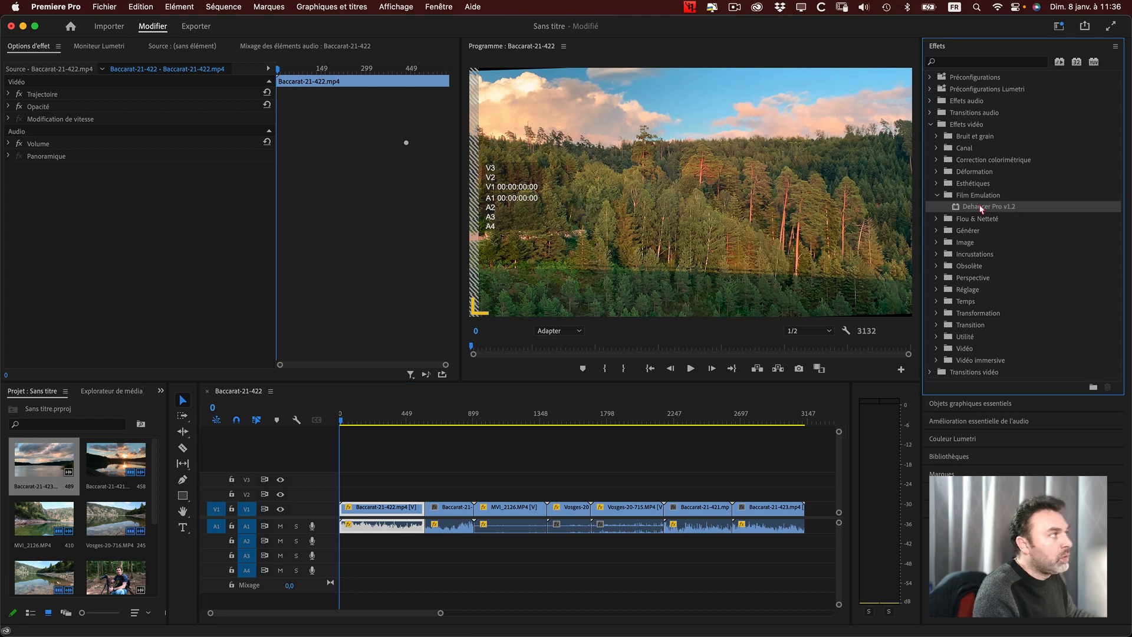
Compare the second clip's effects with the first clip's, and expand the first clip's Dehancer Pro v1.2 settings.
click(8, 131)
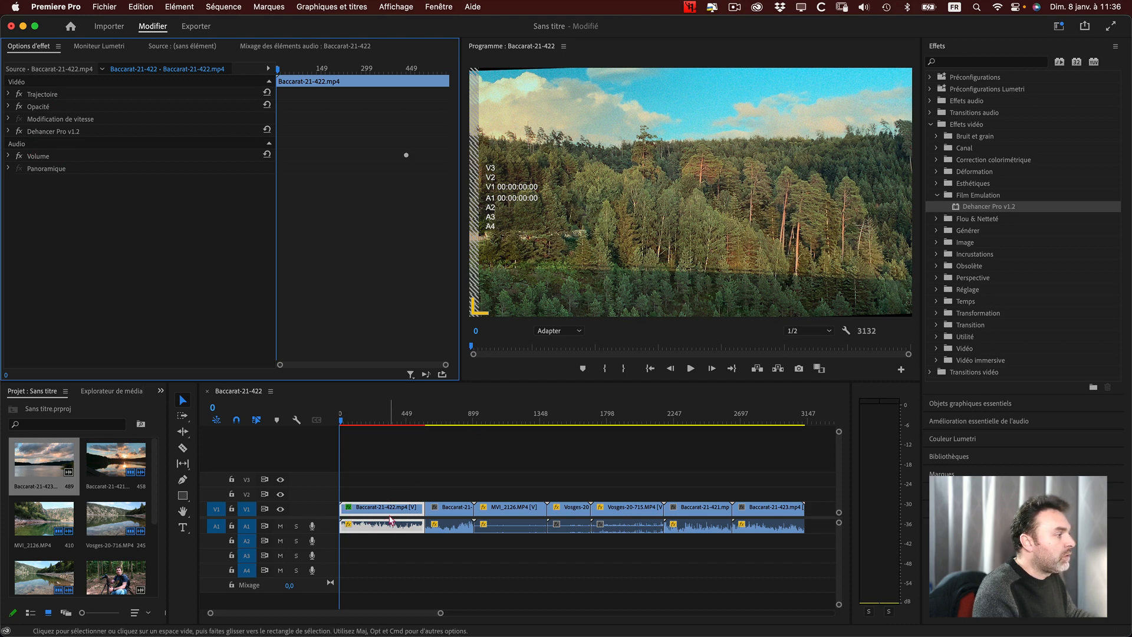
click(456, 525)
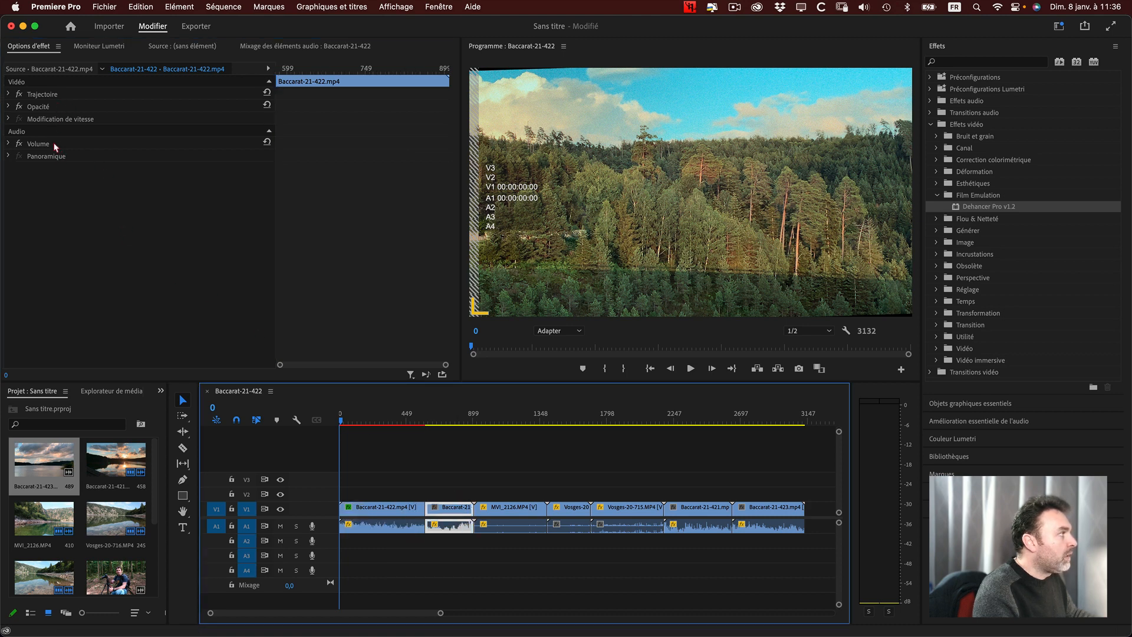
click(392, 510)
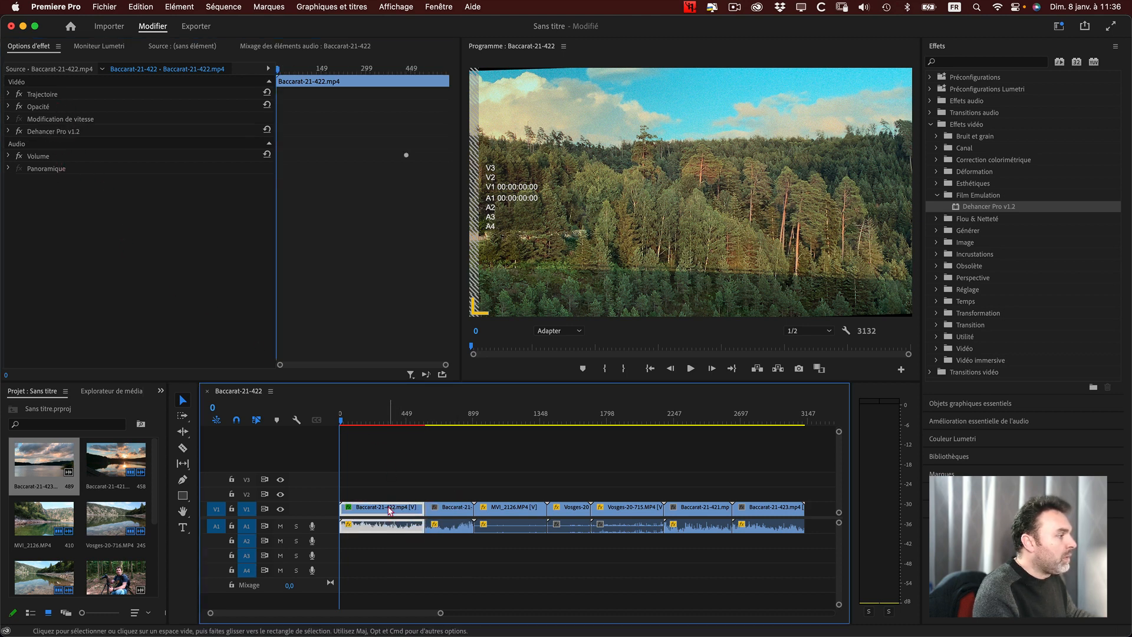
click(9, 132)
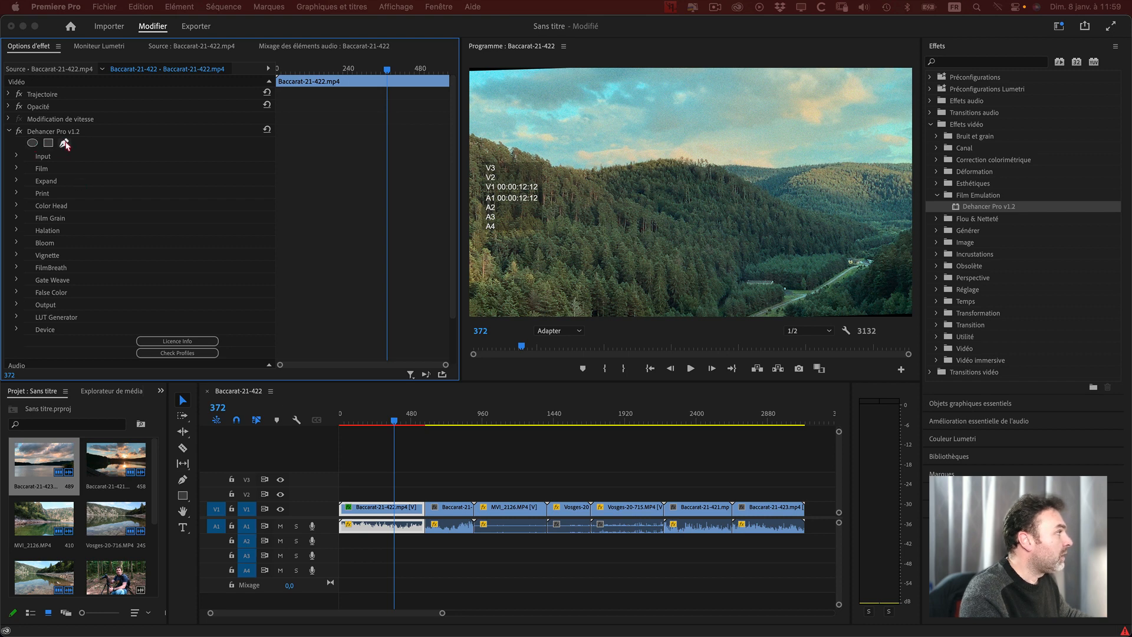
Add an elliptical mask over the sky and a reshaped four-point mask over the left hillside to the Dehancer Pro effect.
click(33, 144)
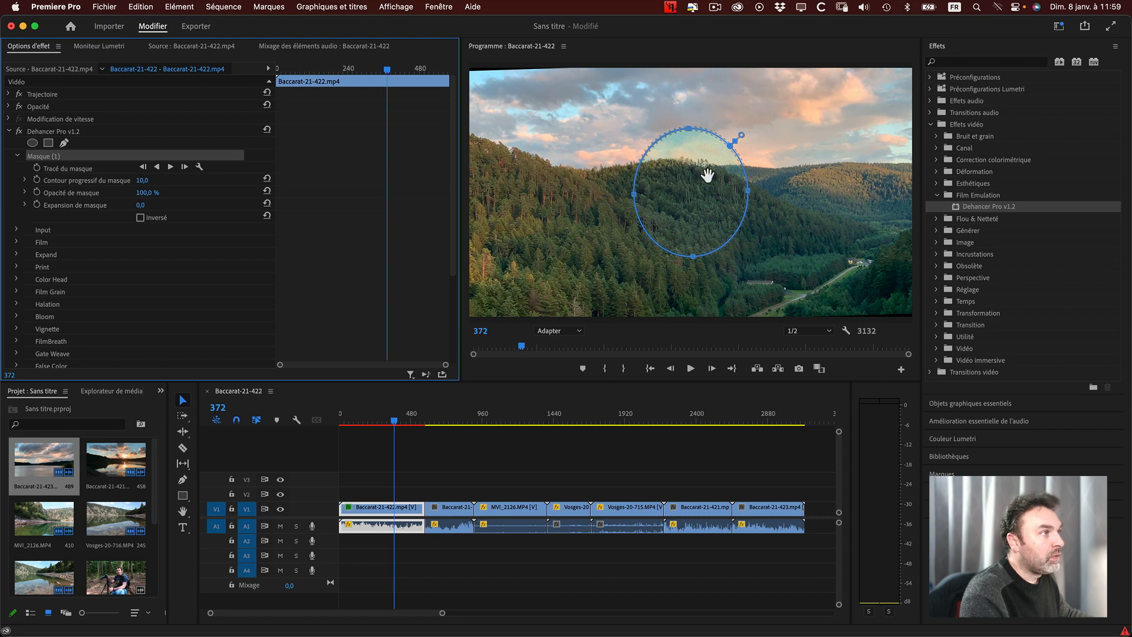
drag(684, 194, 723, 145)
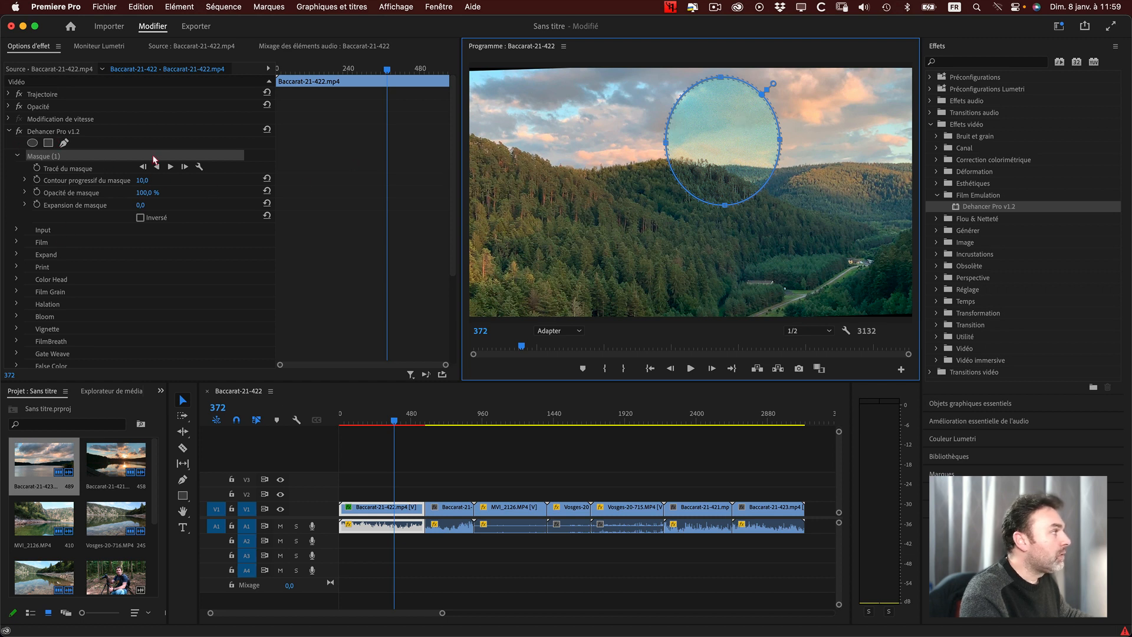
click(48, 143)
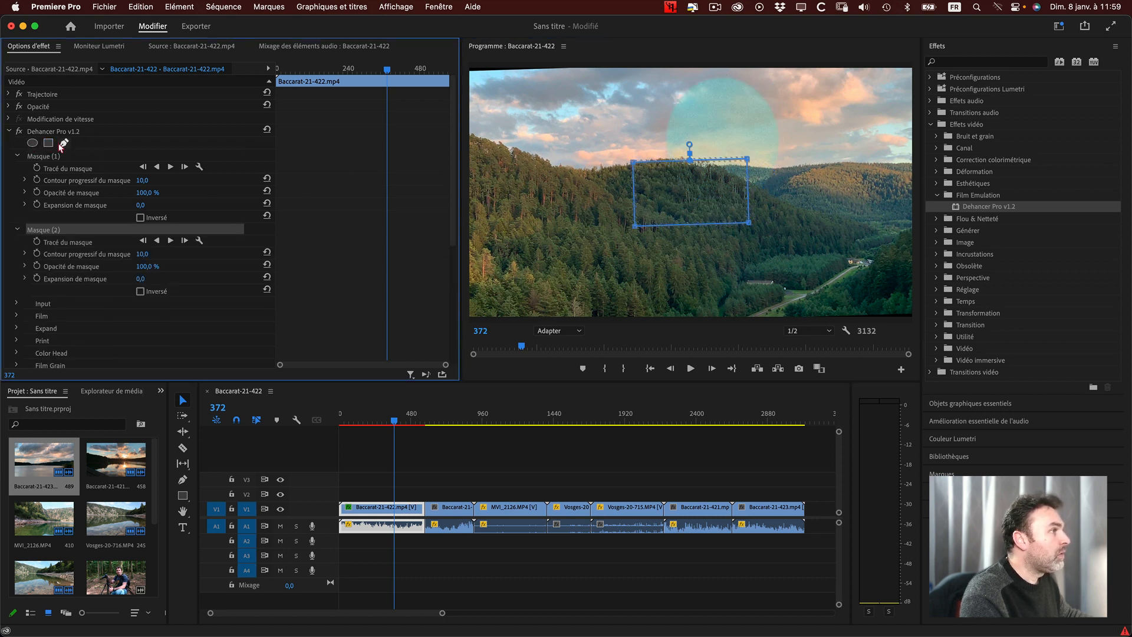
drag(664, 200, 670, 239)
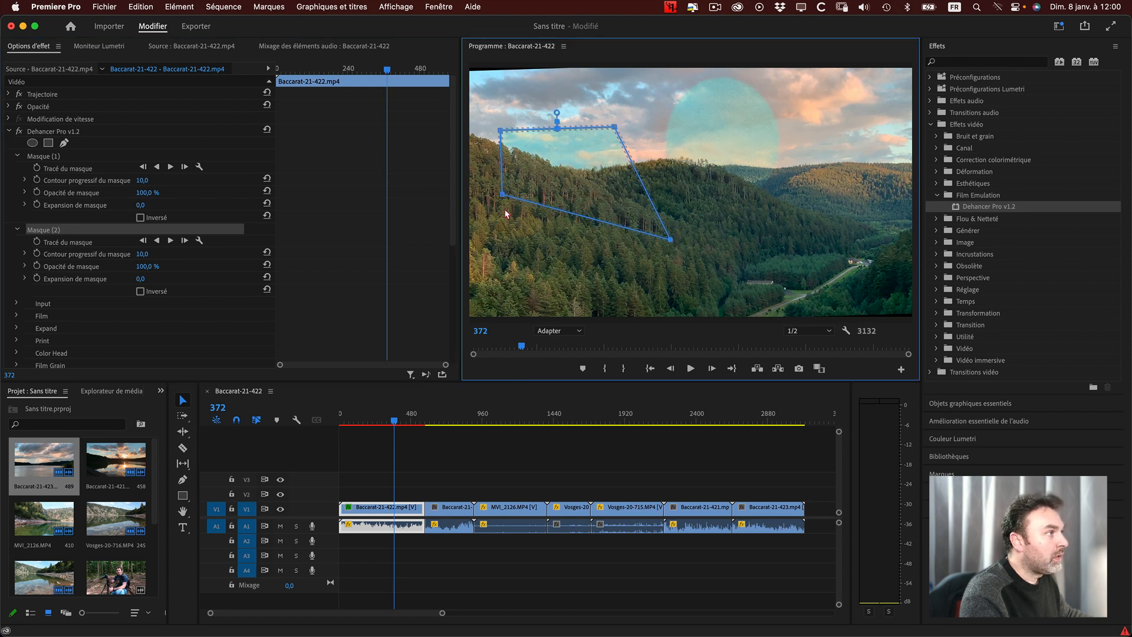
drag(501, 194, 479, 270)
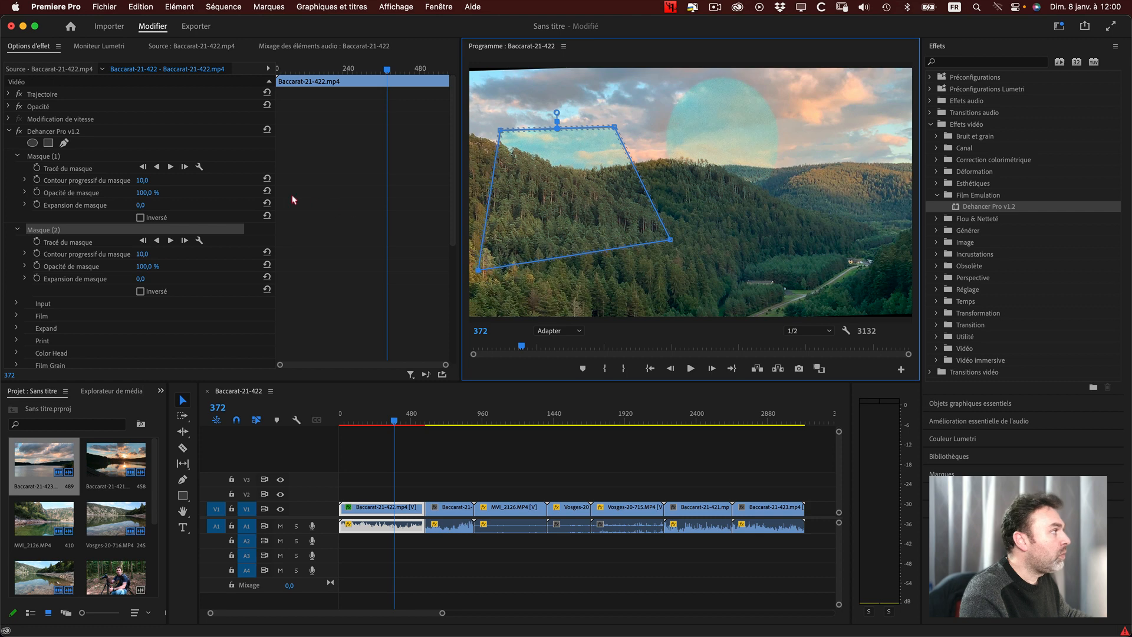
Draw a closed six-point freeform mask for the Dehancer Pro effect and move it over the valley on the right.
click(64, 142)
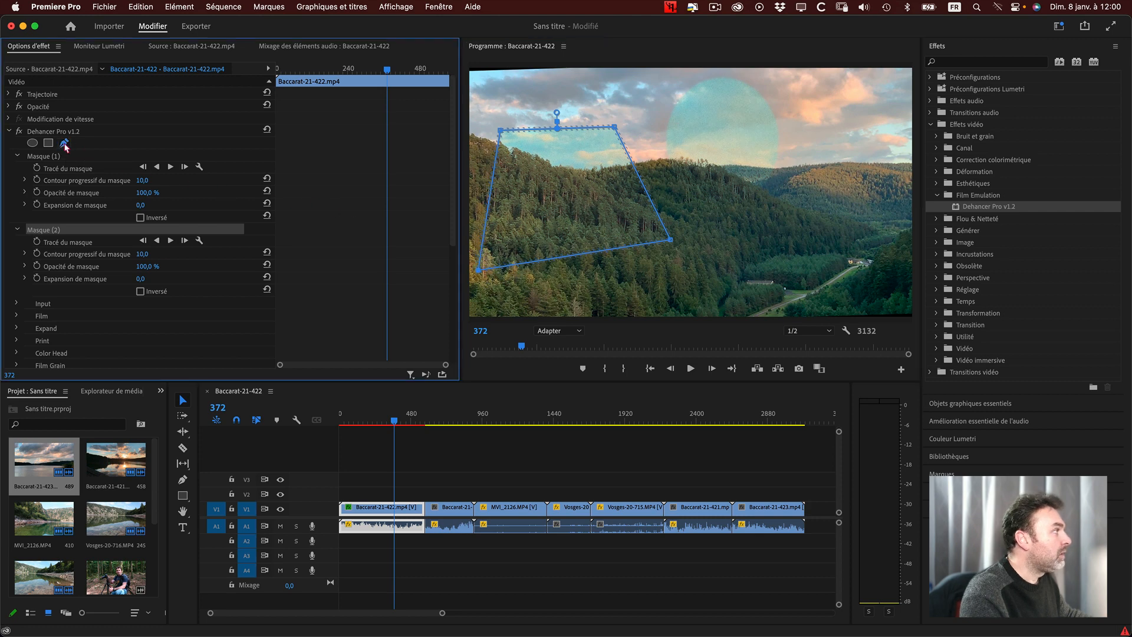
click(667, 112)
click(551, 192)
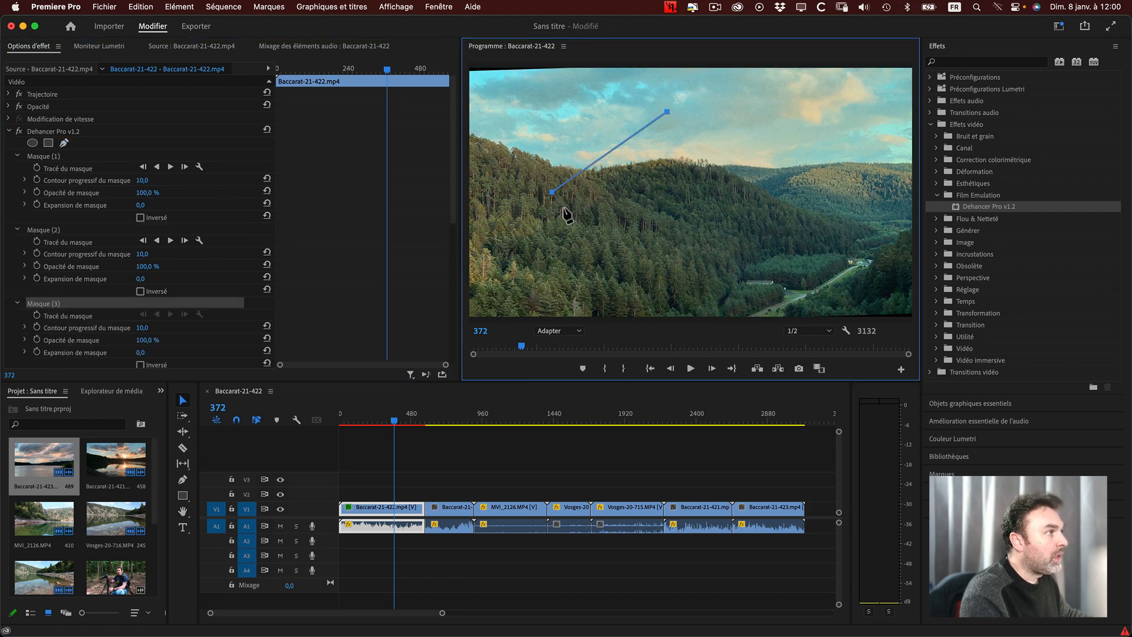
click(628, 272)
click(737, 266)
click(805, 208)
click(748, 145)
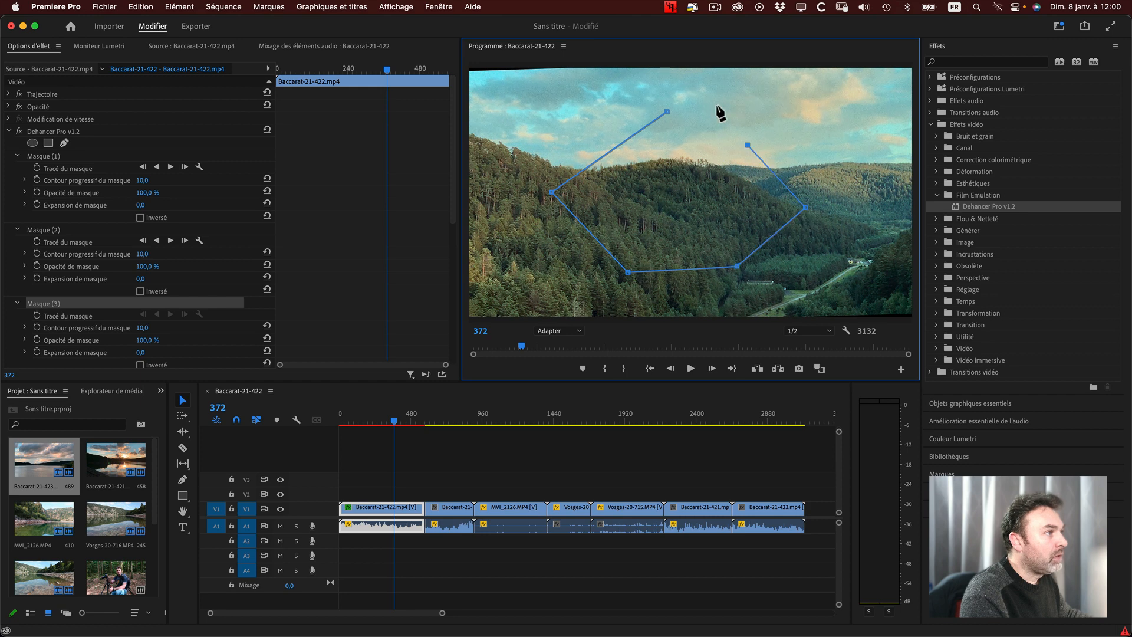
click(666, 112)
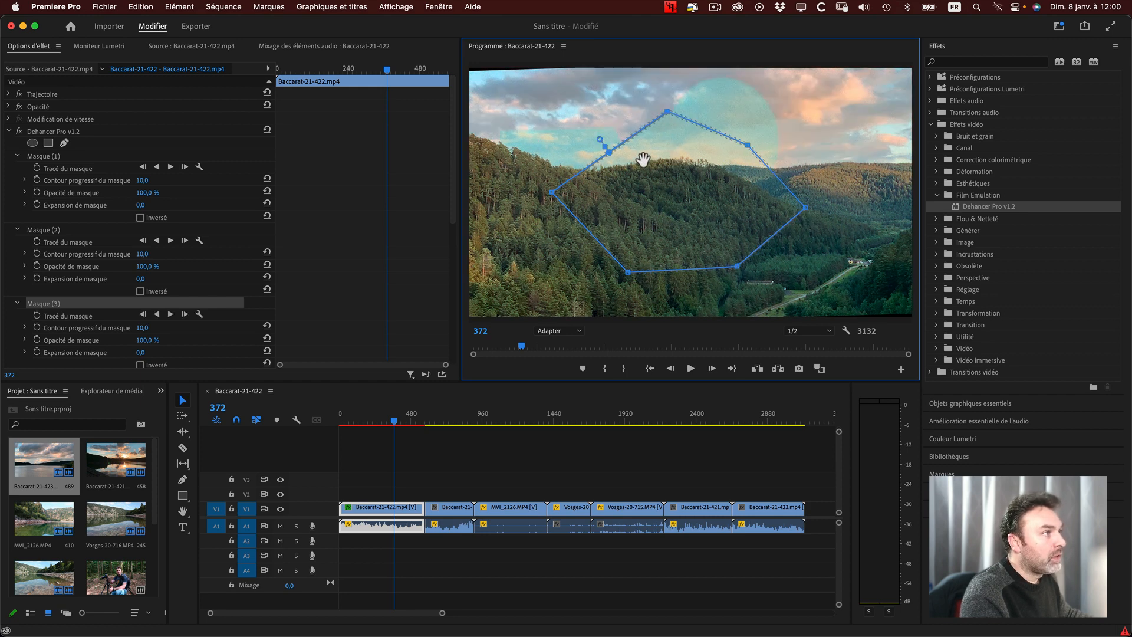
drag(642, 161, 740, 197)
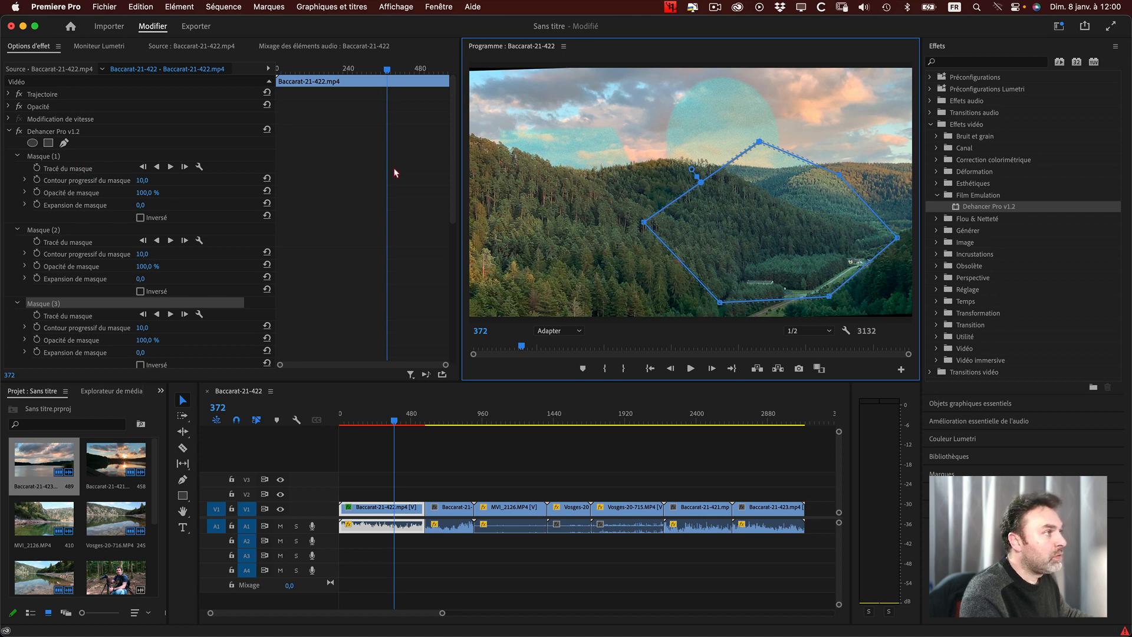
Delete the three masks, Masque (1), Masque (2) and Masque (3), from the Dehancer Pro effect.
right_click(44, 159)
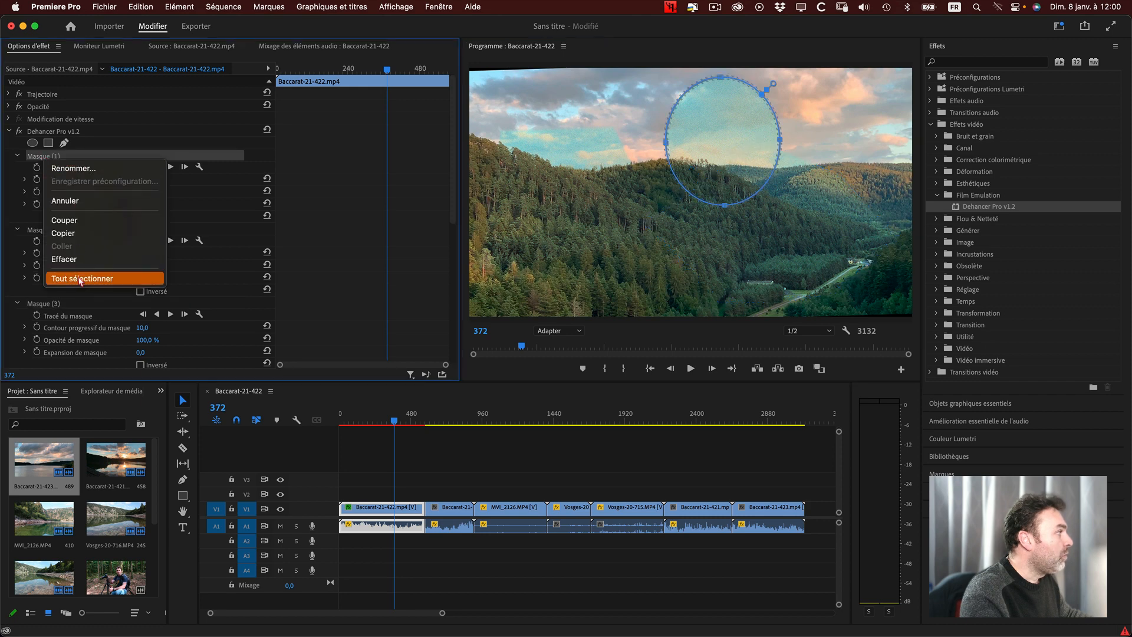
click(81, 255)
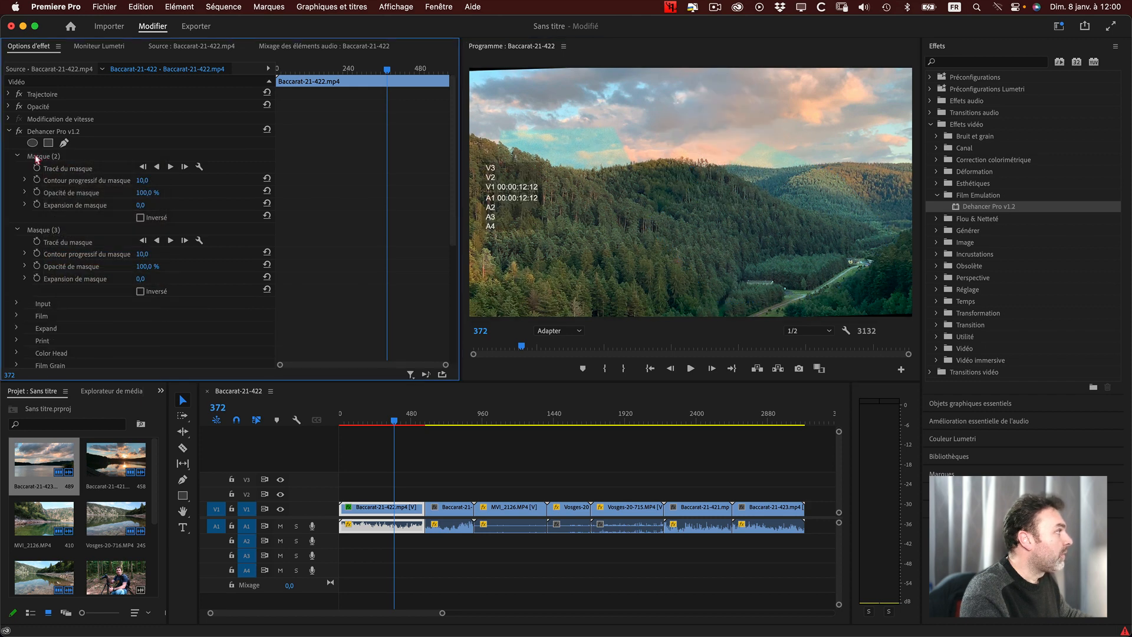
right_click(36, 158)
click(67, 257)
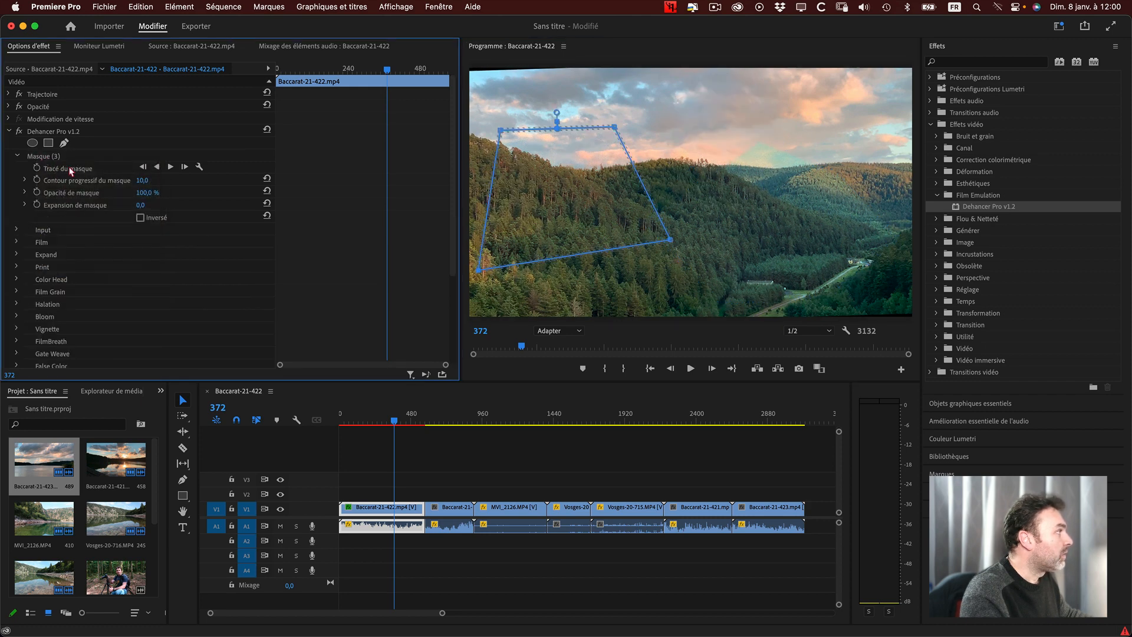
right_click(55, 159)
click(75, 258)
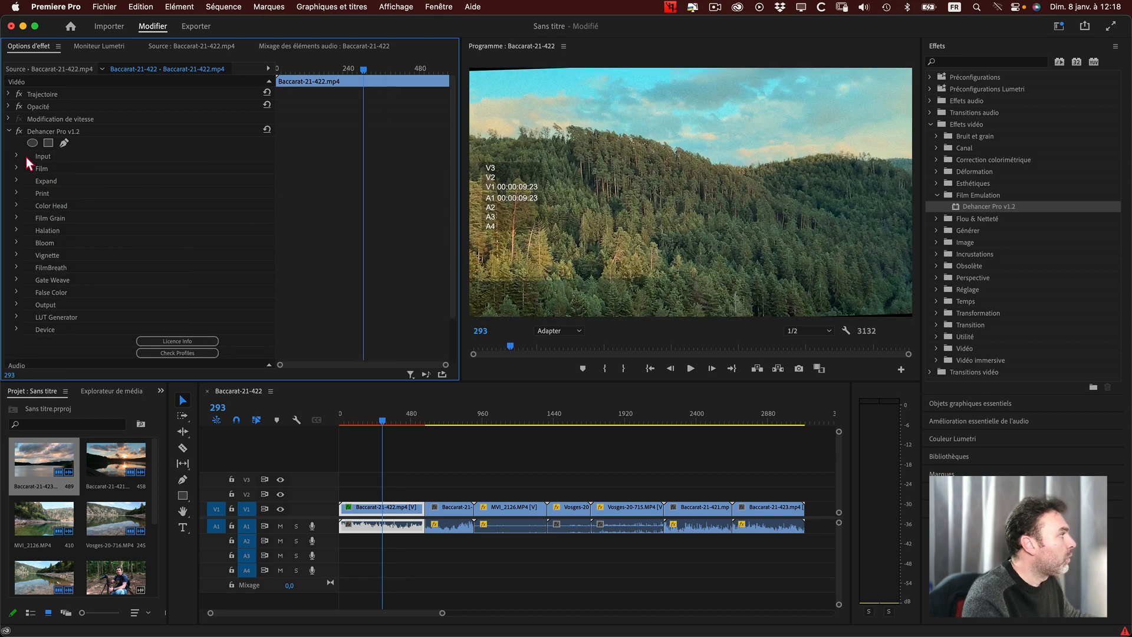
Add an elliptical mask over the skyline to Dehancer Pro, widened and moved over the distant ridge, with expansion about 149,6 and feather about 143,7.
click(32, 143)
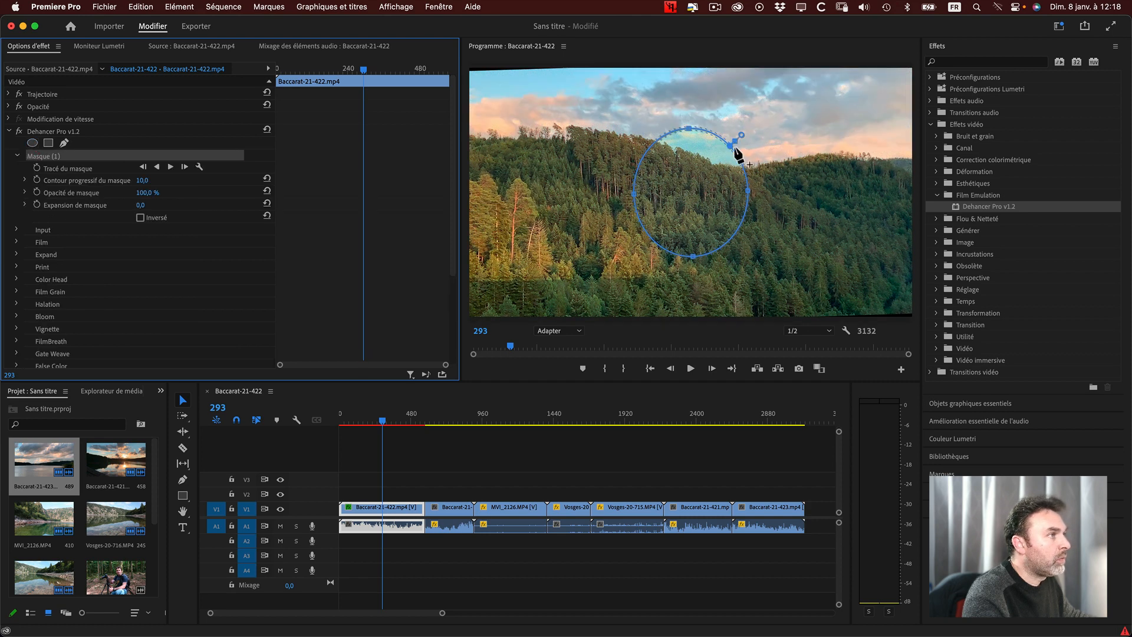
drag(749, 193, 794, 189)
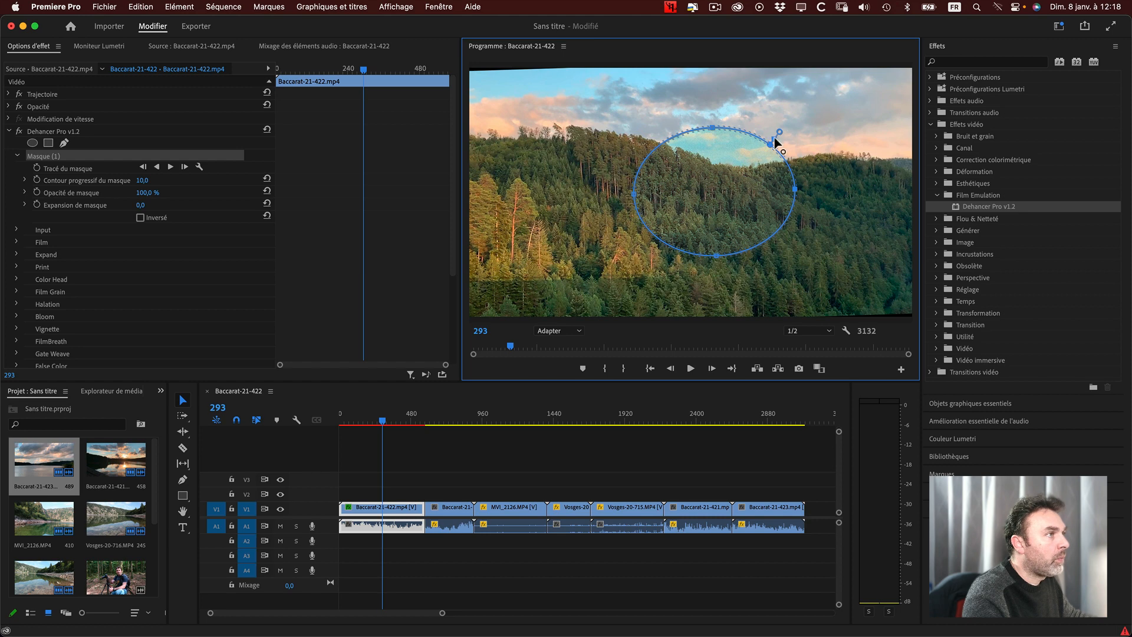
drag(779, 137, 809, 104)
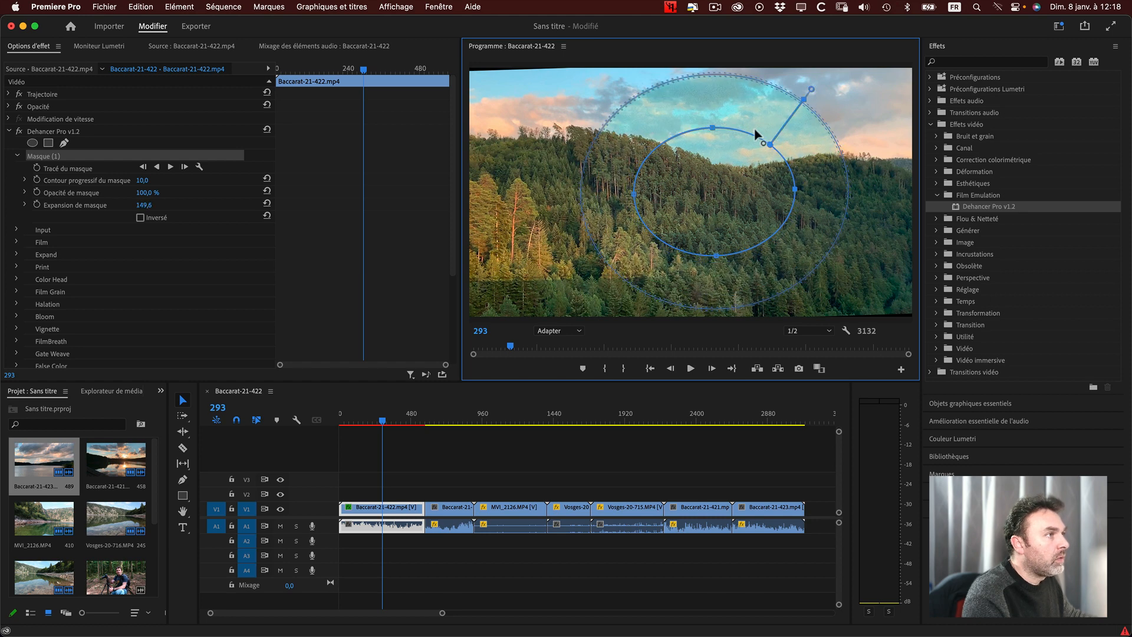
drag(720, 185, 753, 178)
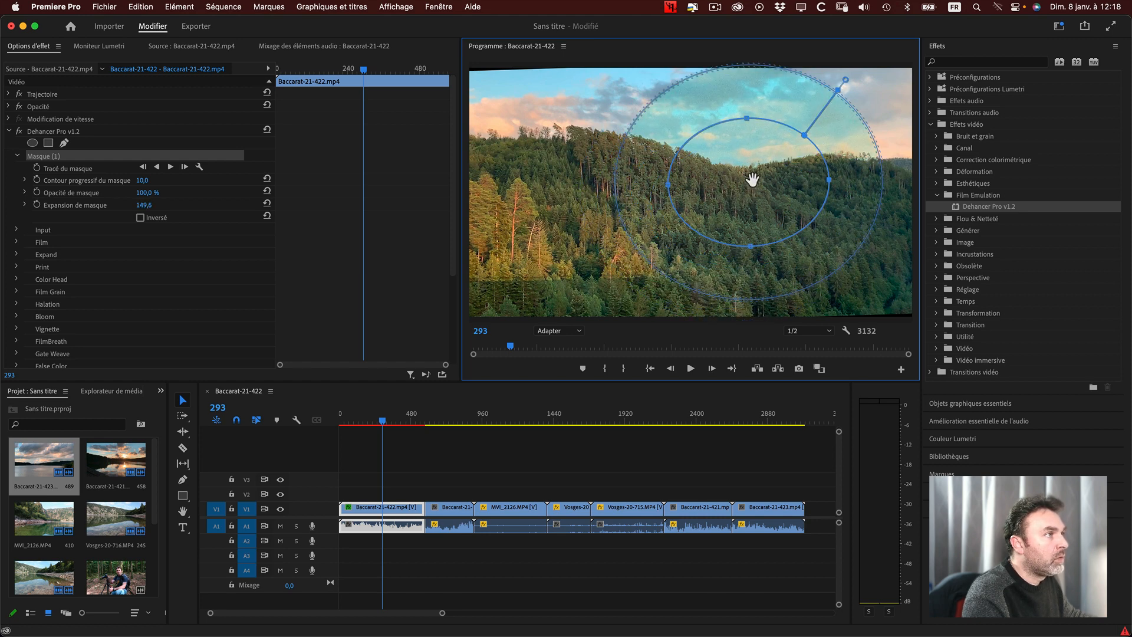
drag(844, 80, 821, 103)
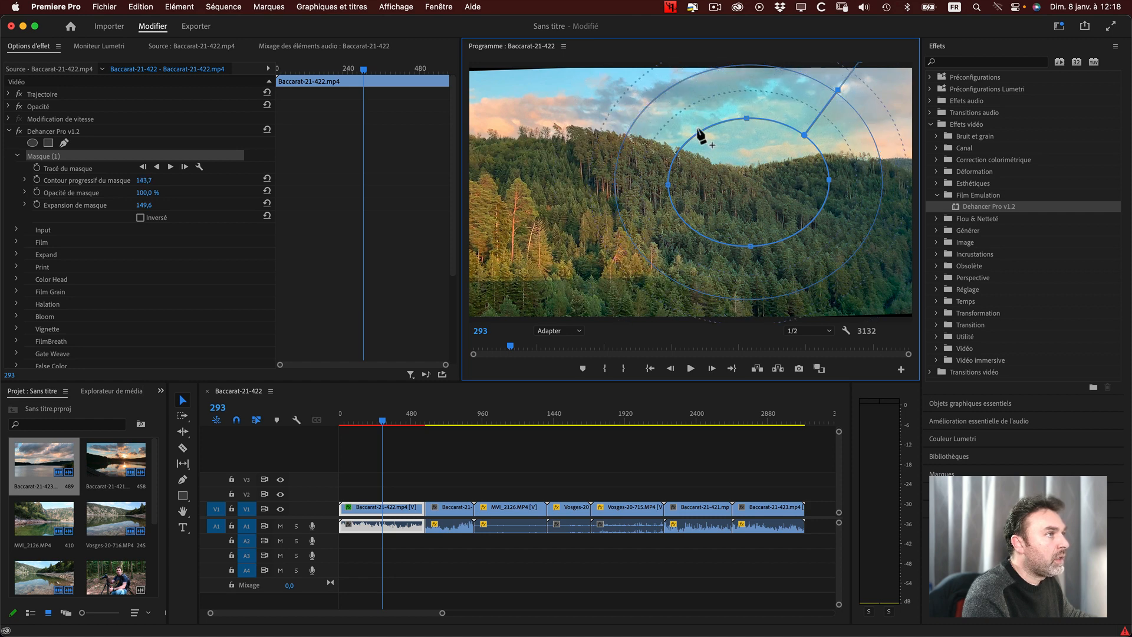
Expand the mask's feather, opacity and expansion sliders, and reduce the mask expansion to about -3,8.
click(25, 179)
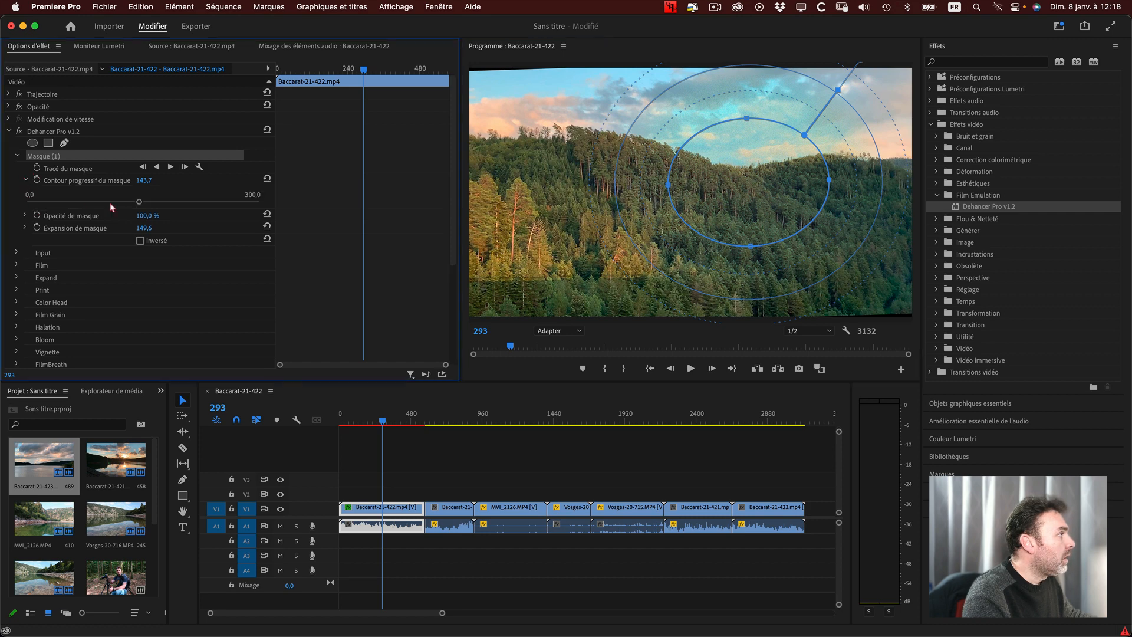
click(25, 216)
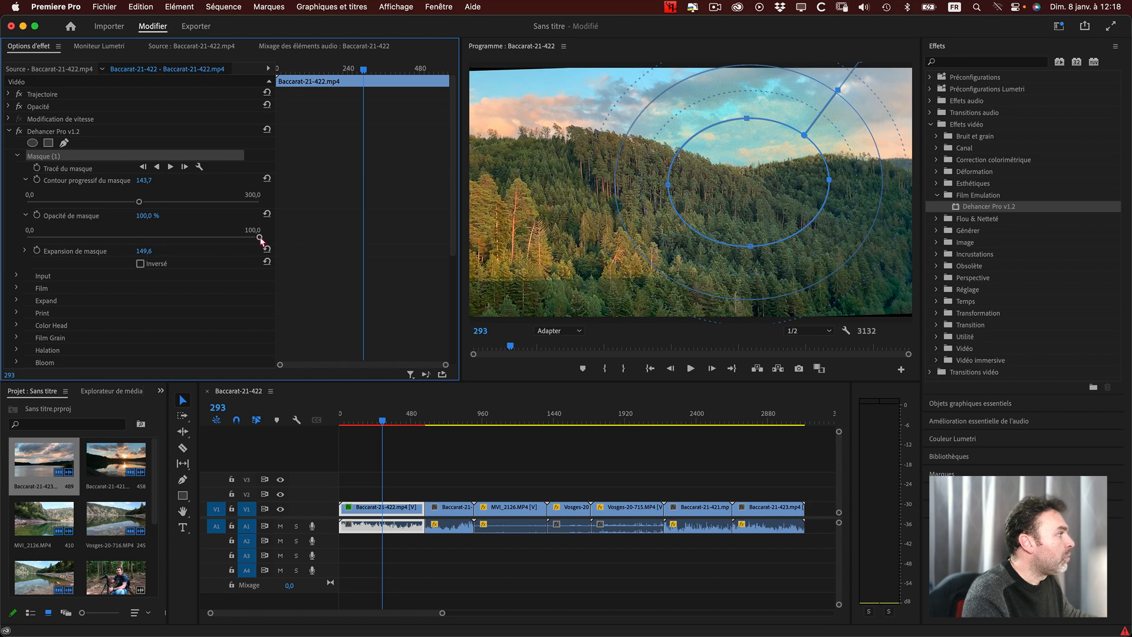
mouse_move(260, 237)
mouse_down()
mouse_move(147, 236)
mouse_move(263, 237)
mouse_up()
click(191, 232)
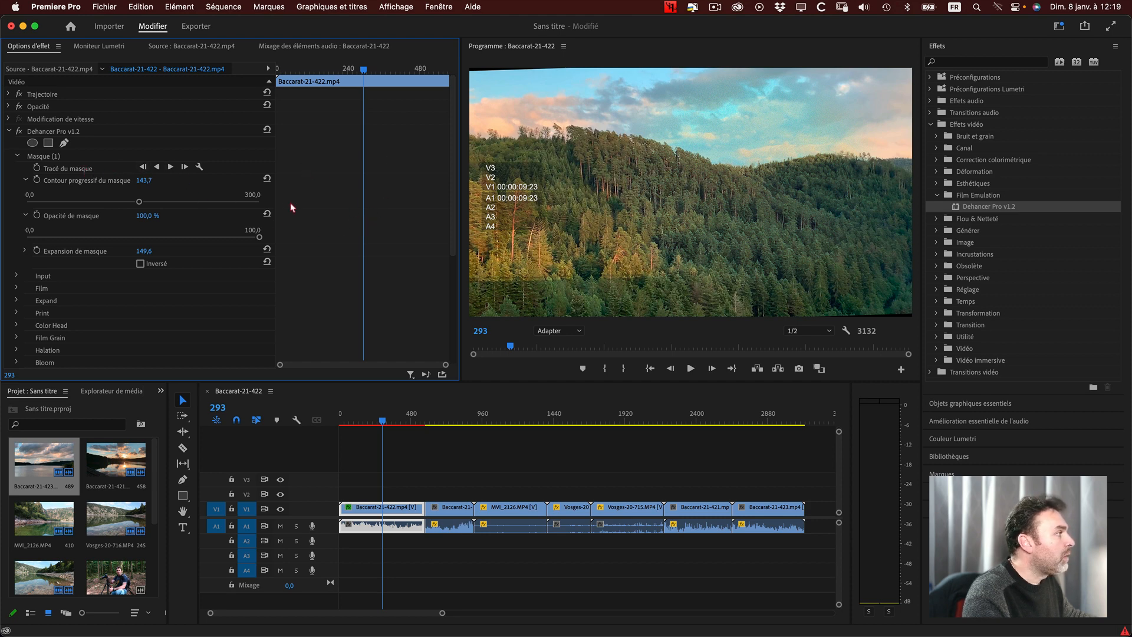
click(25, 251)
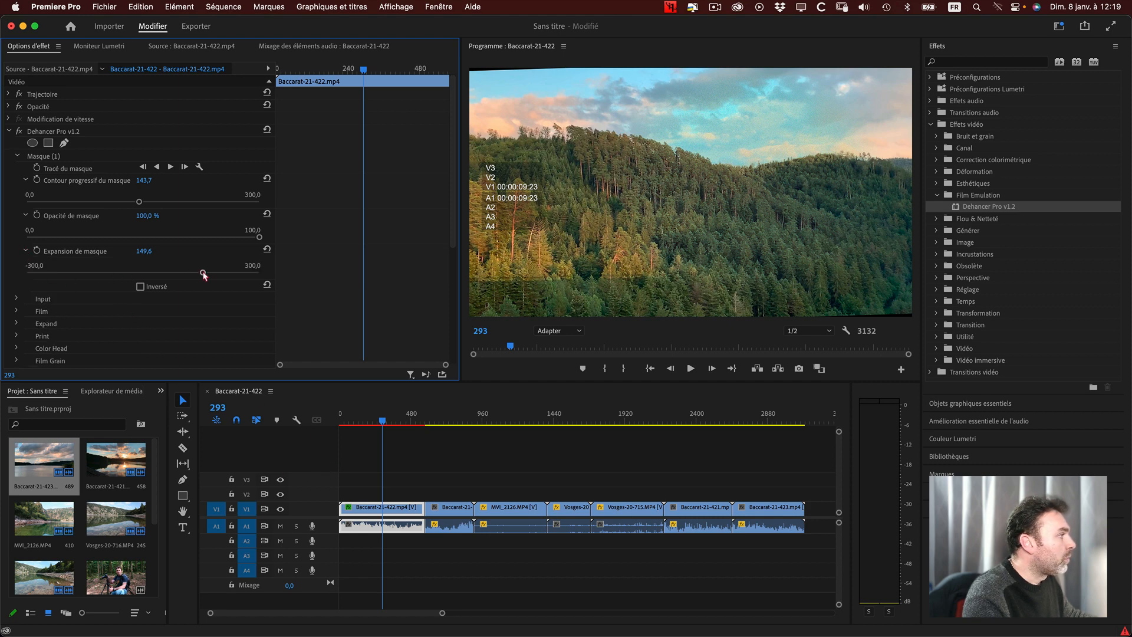
drag(200, 272, 143, 273)
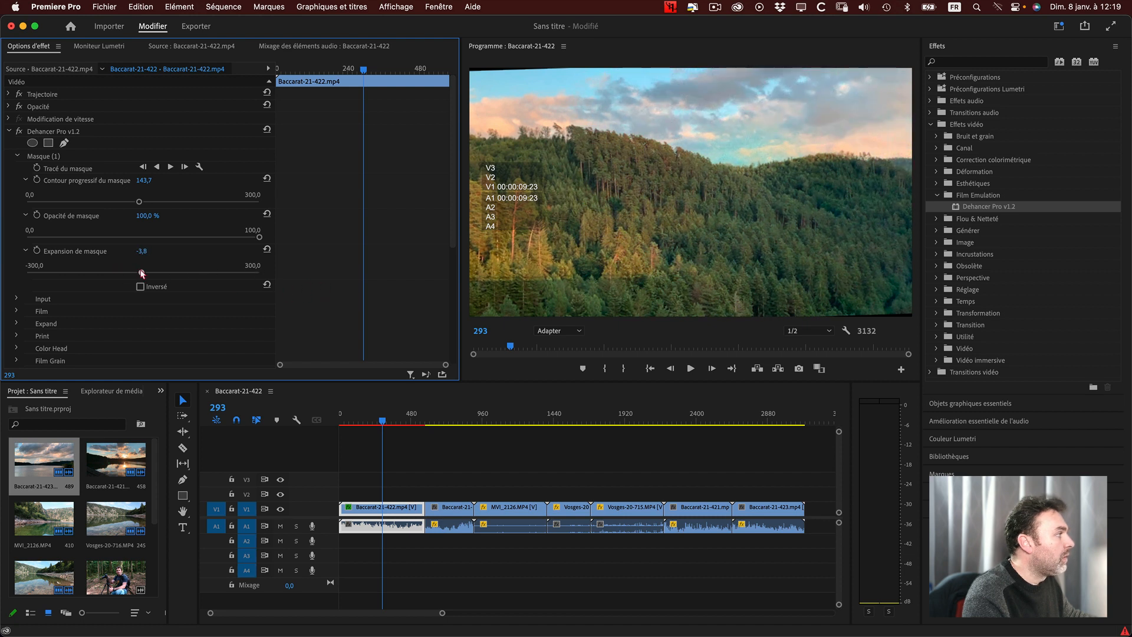
Animate the mask expansion with one keyframe of -3,8 at frame 293 and another of 117,7 at frame 432.
click(37, 250)
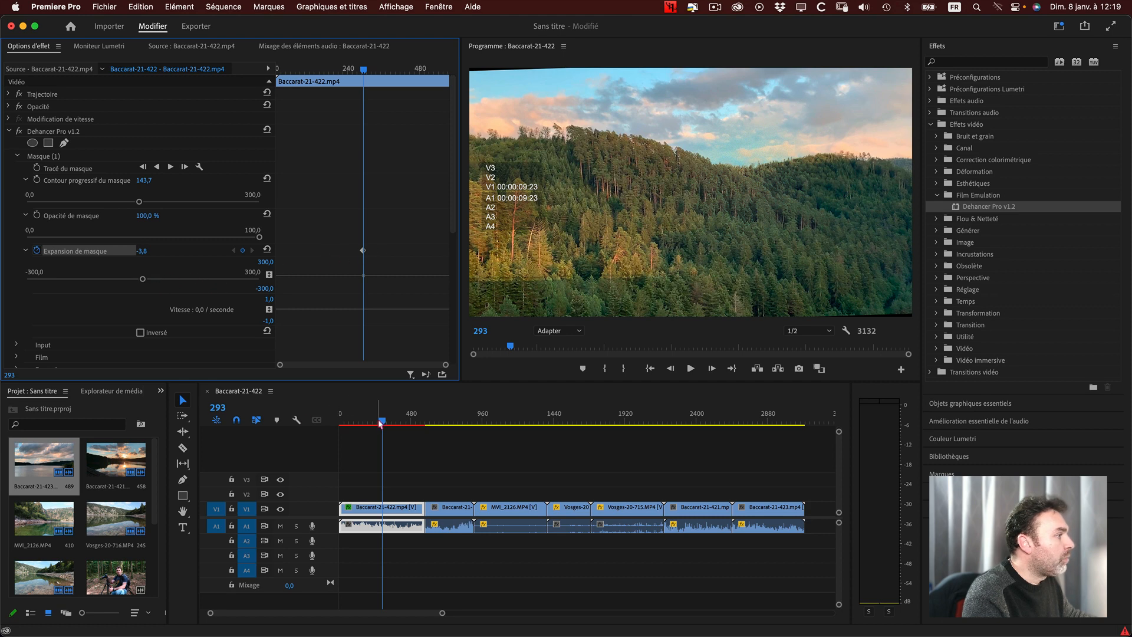
drag(382, 421, 404, 423)
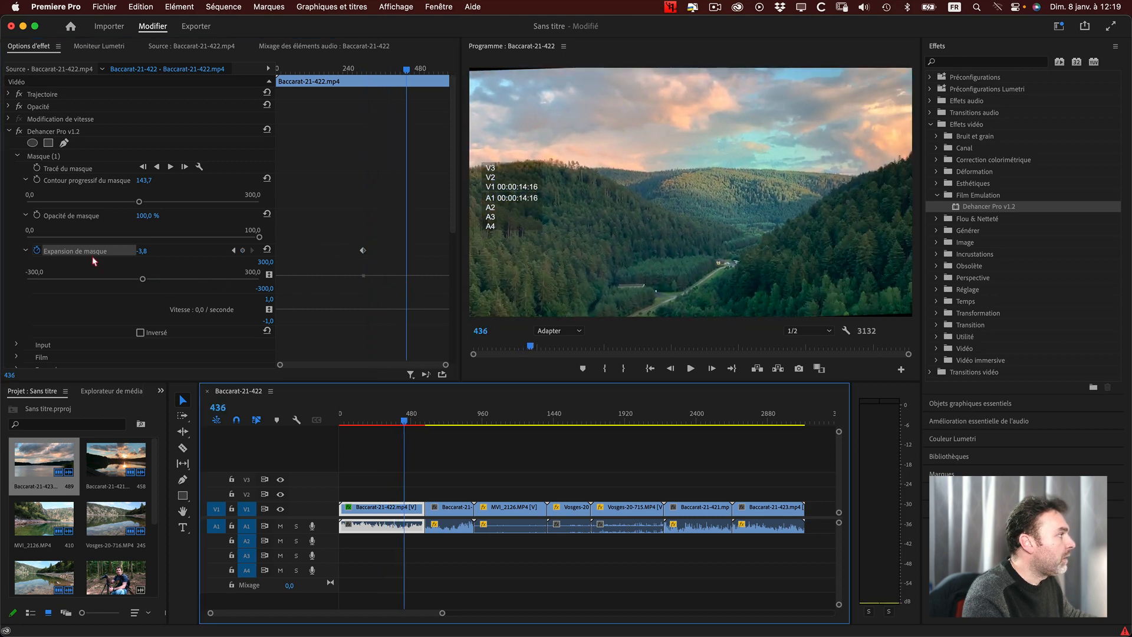
click(242, 250)
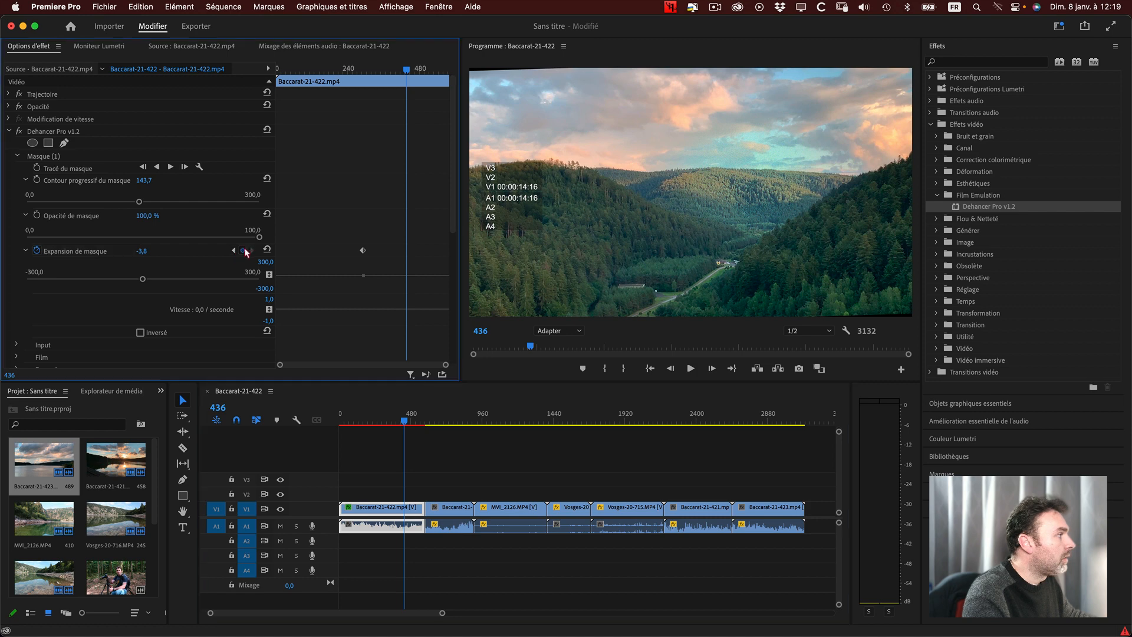
mouse_move(402, 421)
mouse_down()
mouse_move(379, 421)
mouse_move(424, 421)
mouse_move(403, 420)
mouse_up()
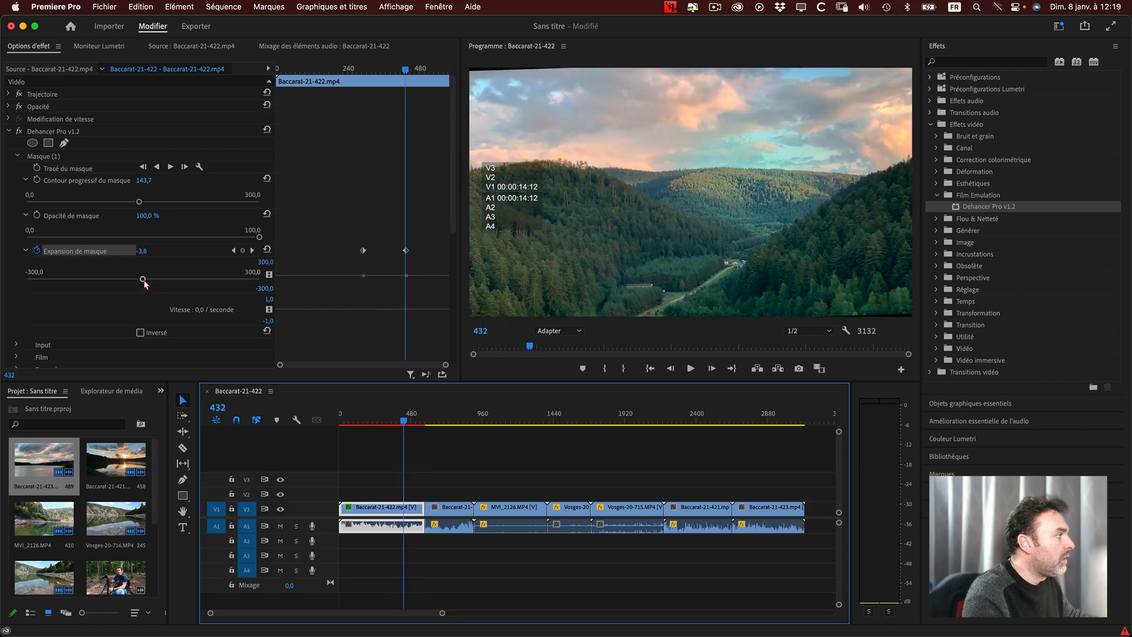
right_click(405, 250)
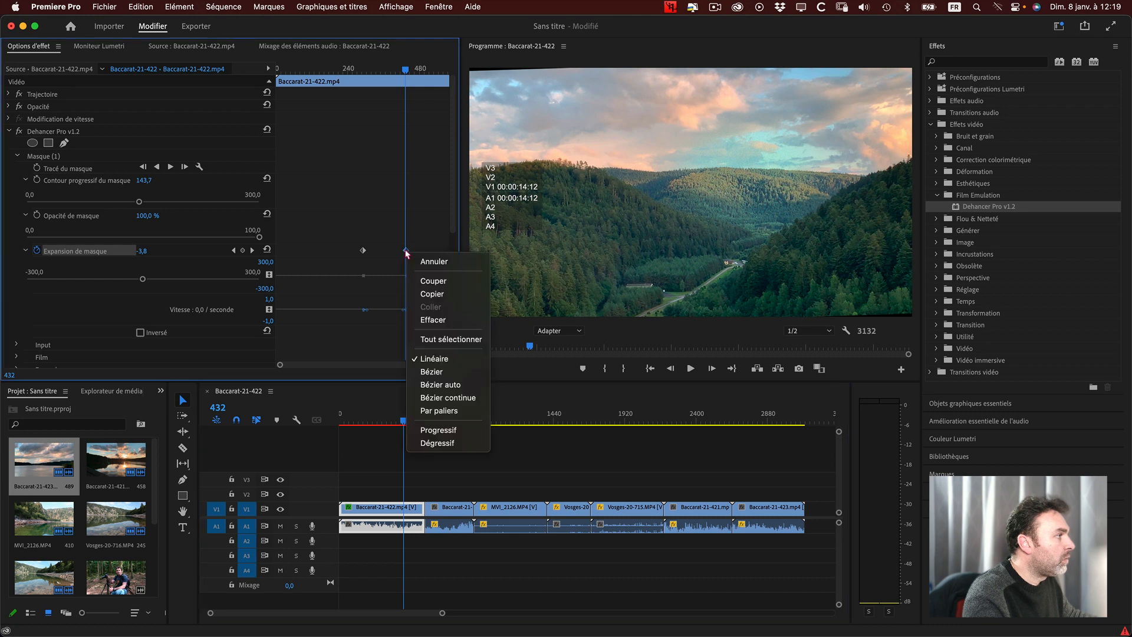
click(420, 317)
drag(178, 280, 189, 279)
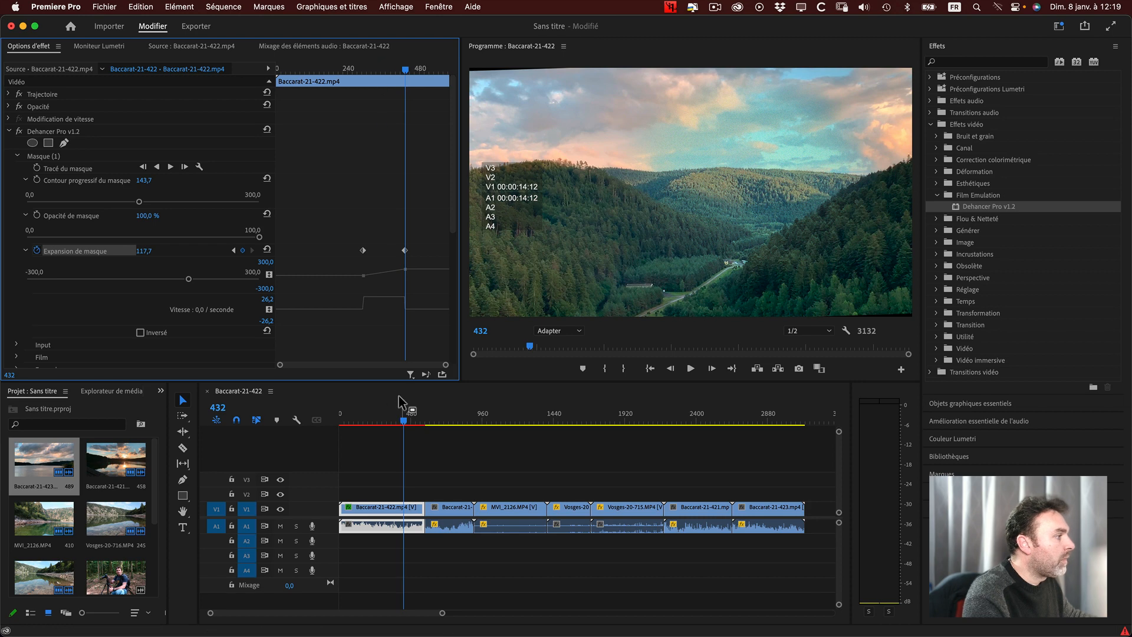
Scrub from frame 174 towards the second expansion keyframe and play the sequence to preview the animated mask.
drag(403, 420, 365, 420)
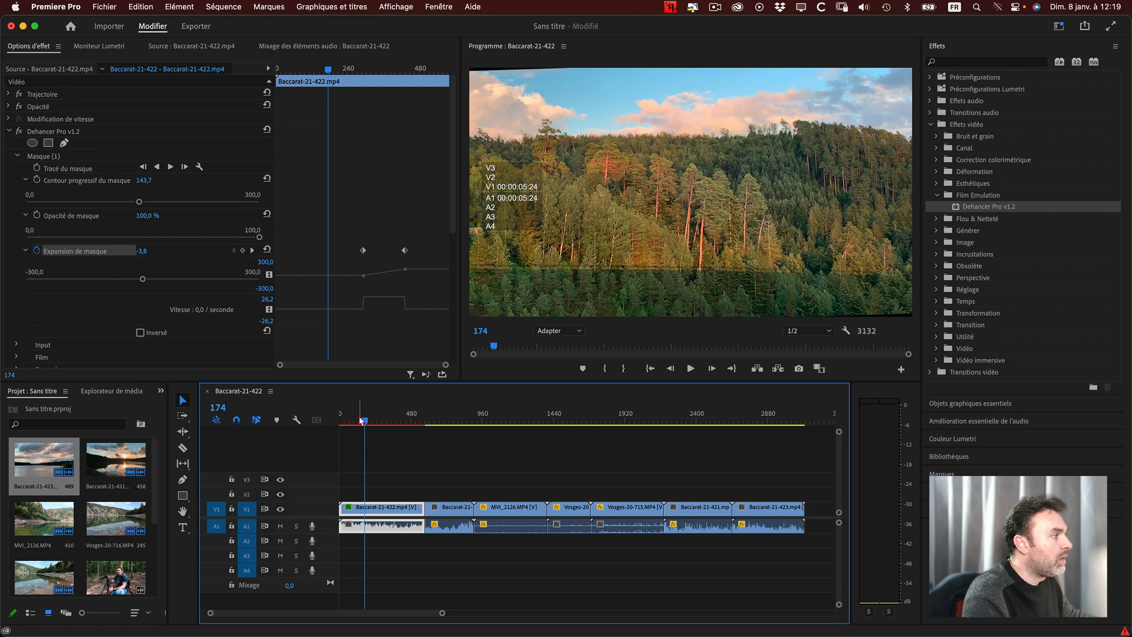
drag(361, 420, 396, 425)
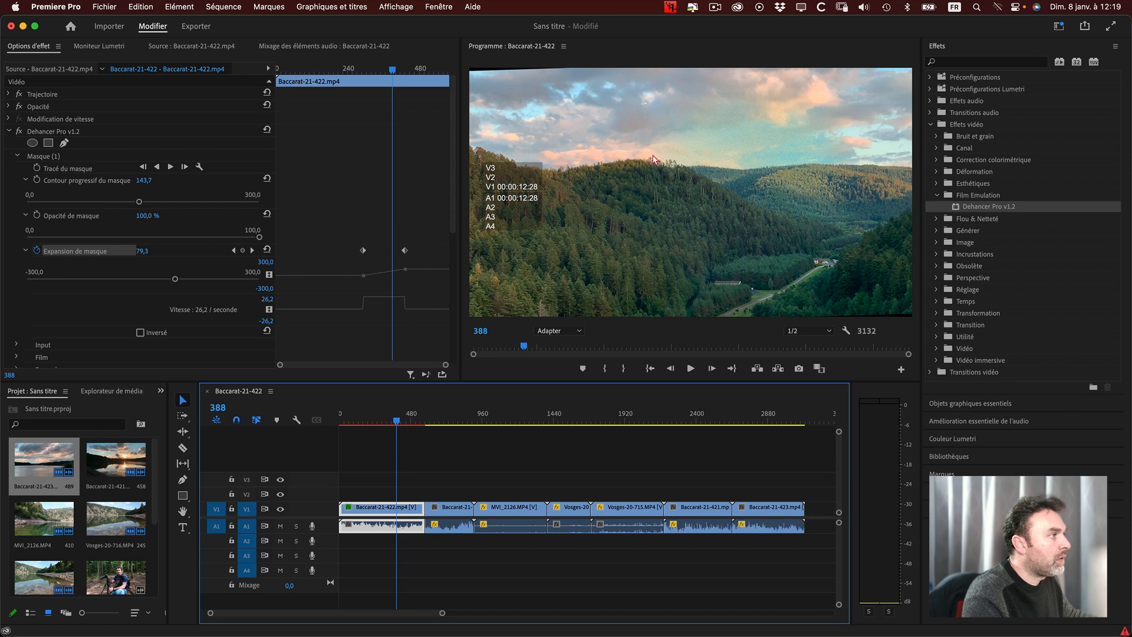
key(space)
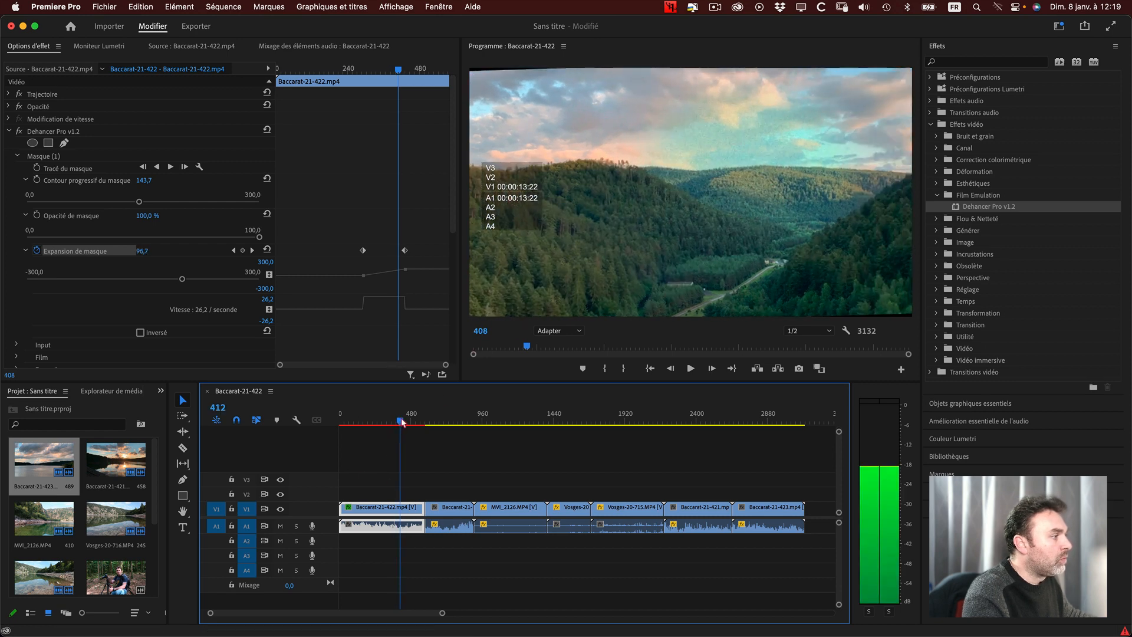
key(space)
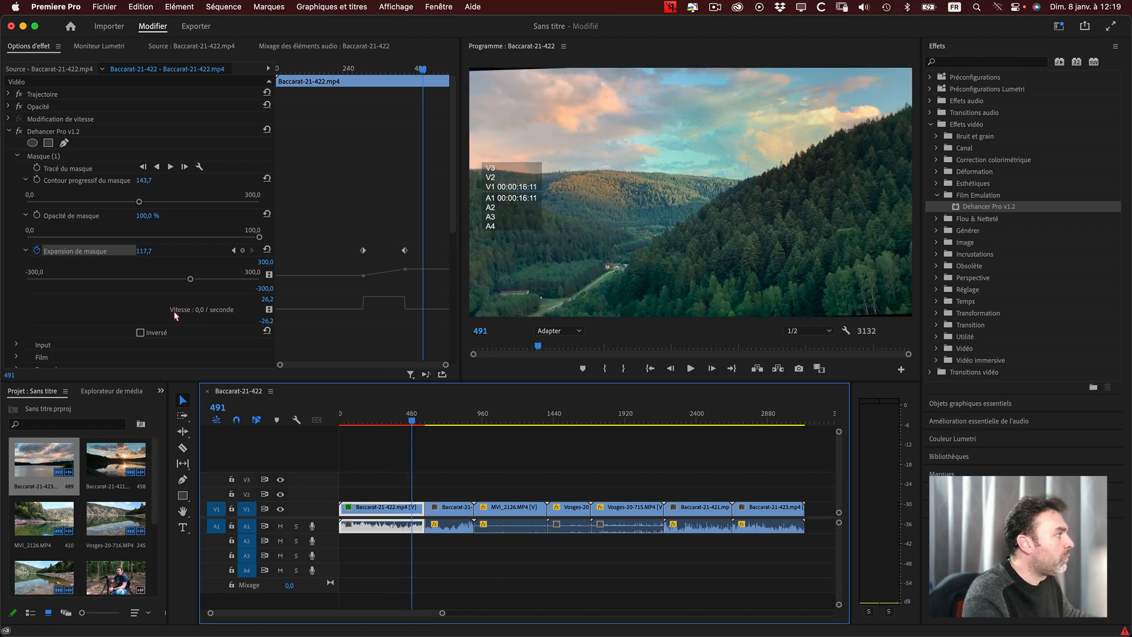
Reset the mask expansion to 0,0, remove all its keyframes, and collapse the mask's expansion, opacity and feather settings.
click(267, 249)
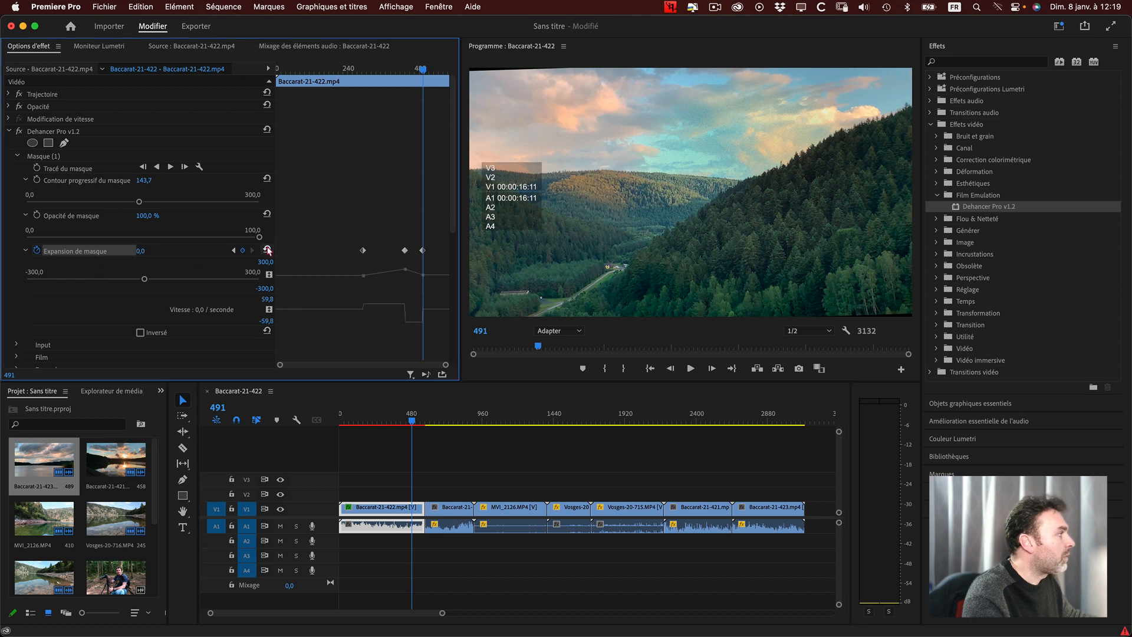
click(36, 250)
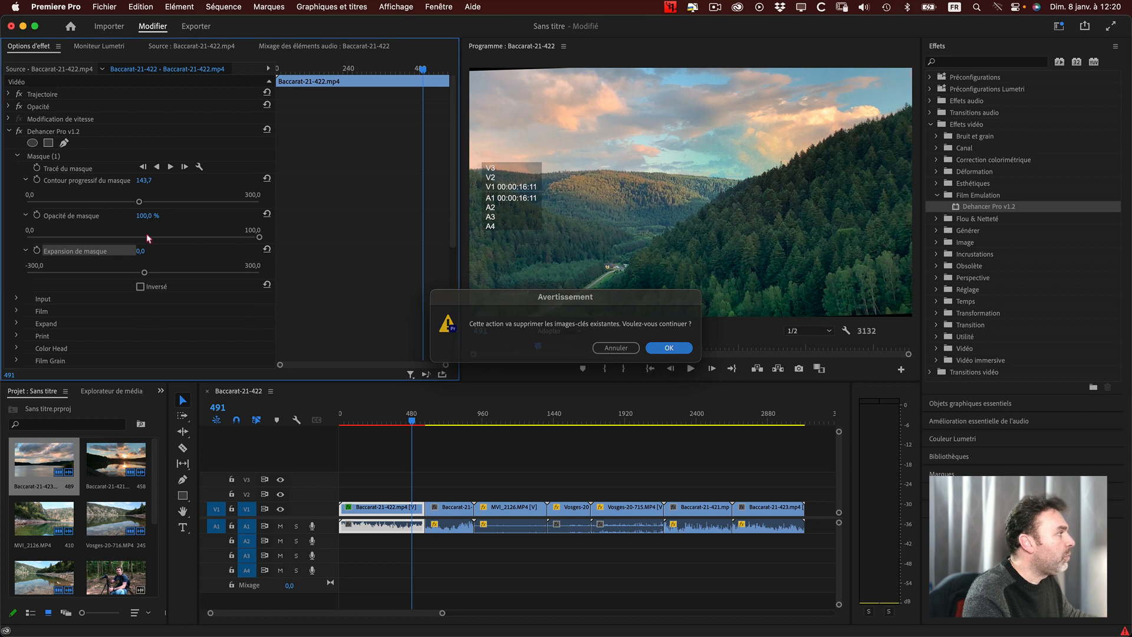
click(657, 350)
click(25, 251)
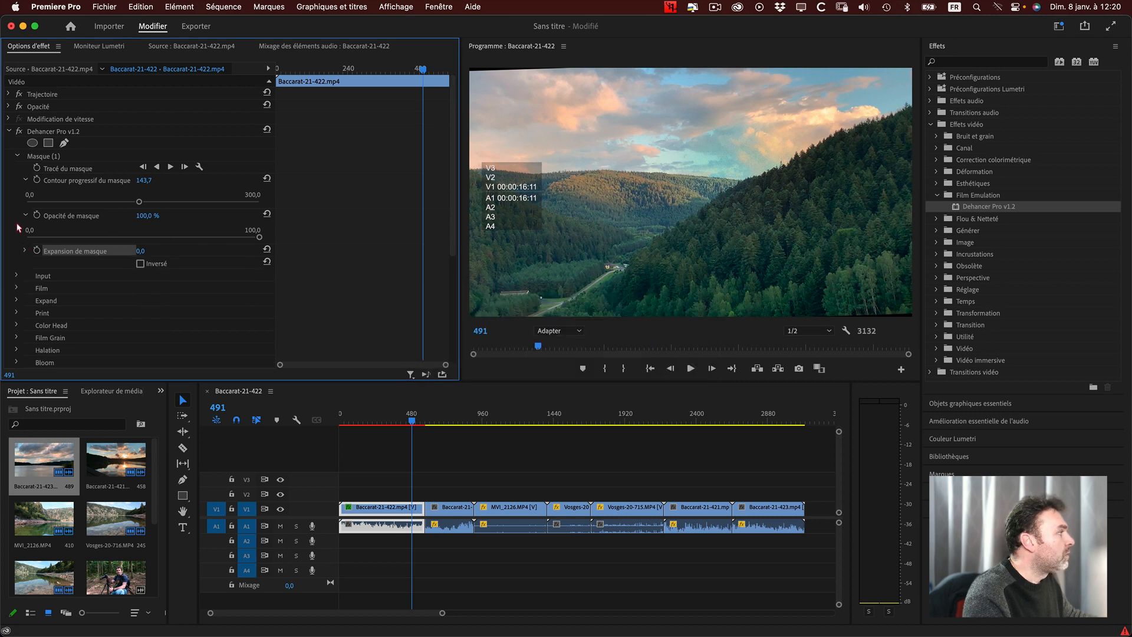
click(24, 216)
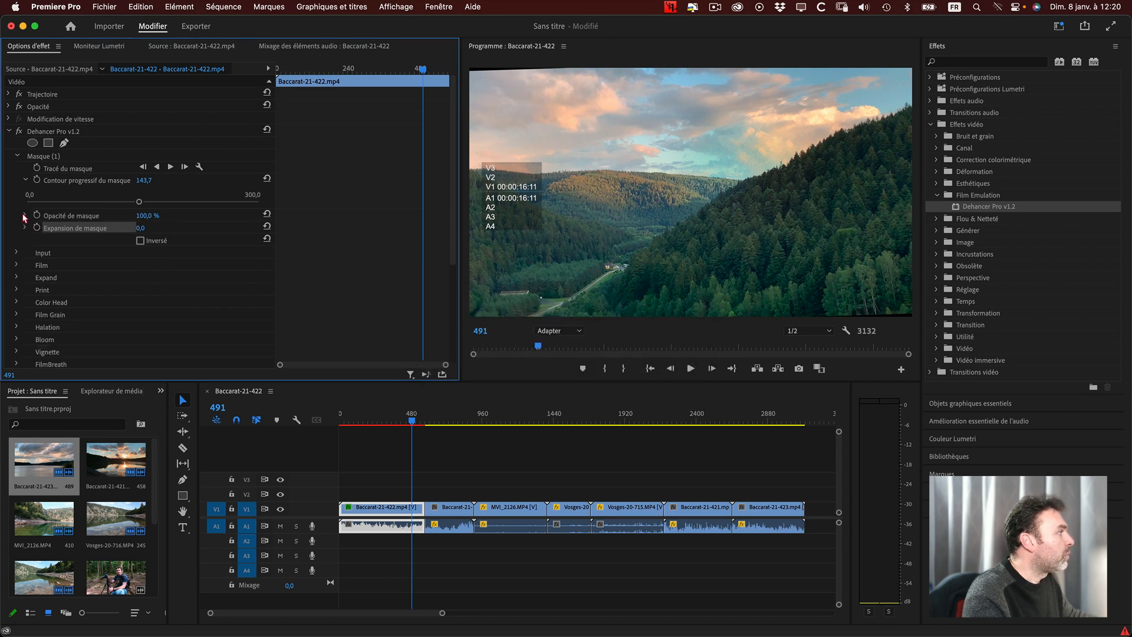
click(26, 180)
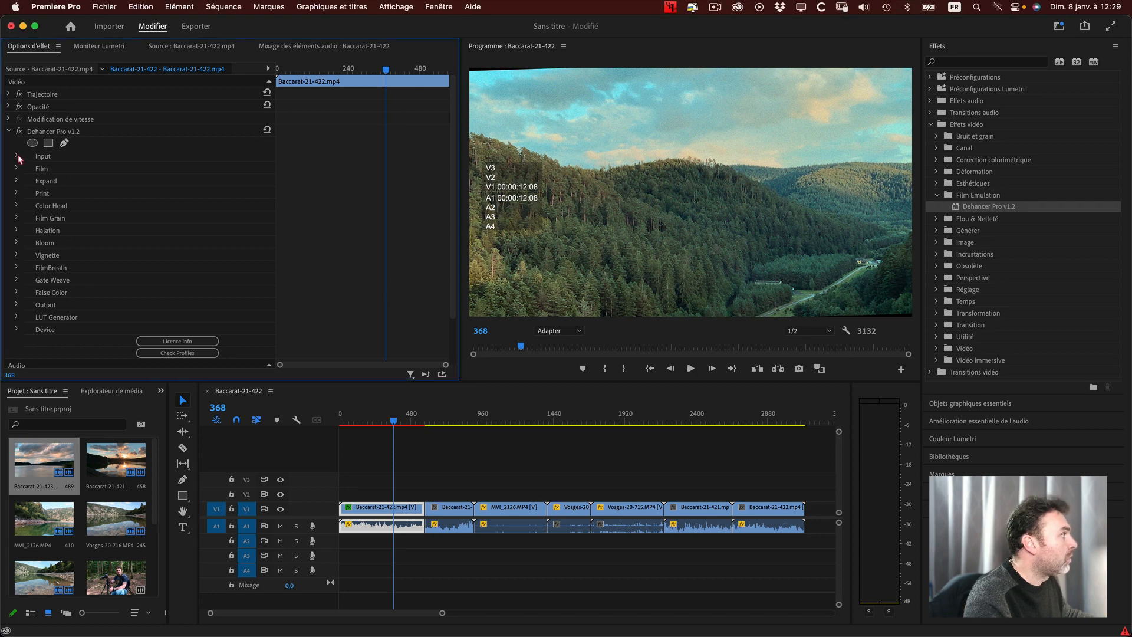
Set the Dehancer Pro input source to Choose Camera and the camera to Apple / iPhone / FiLMiC Pro Flat (8 bit).
click(17, 156)
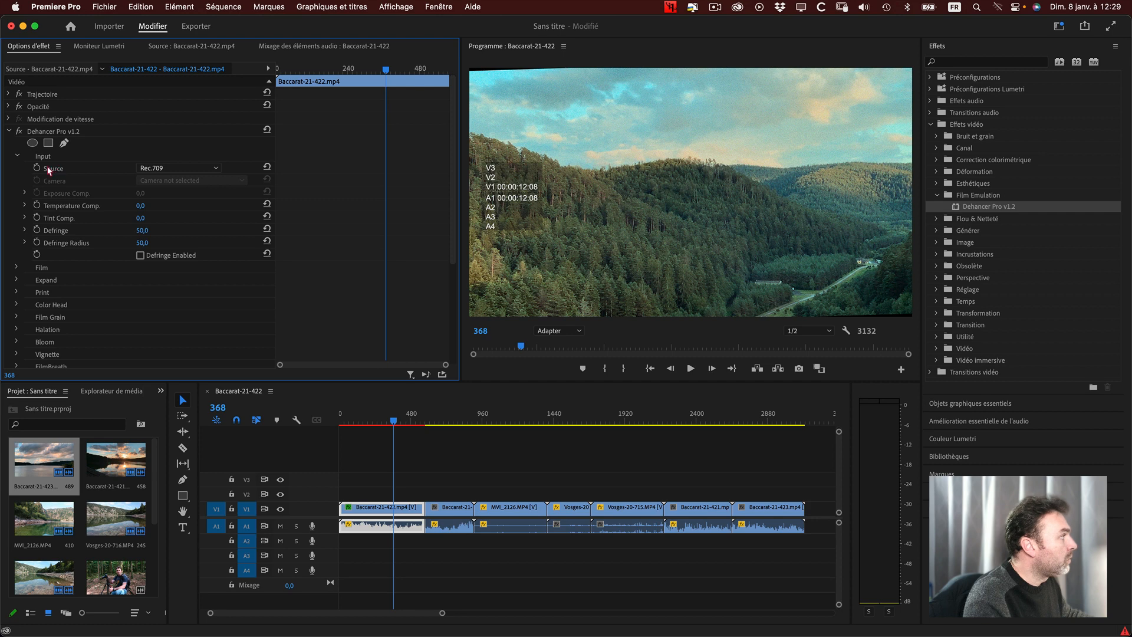
click(196, 171)
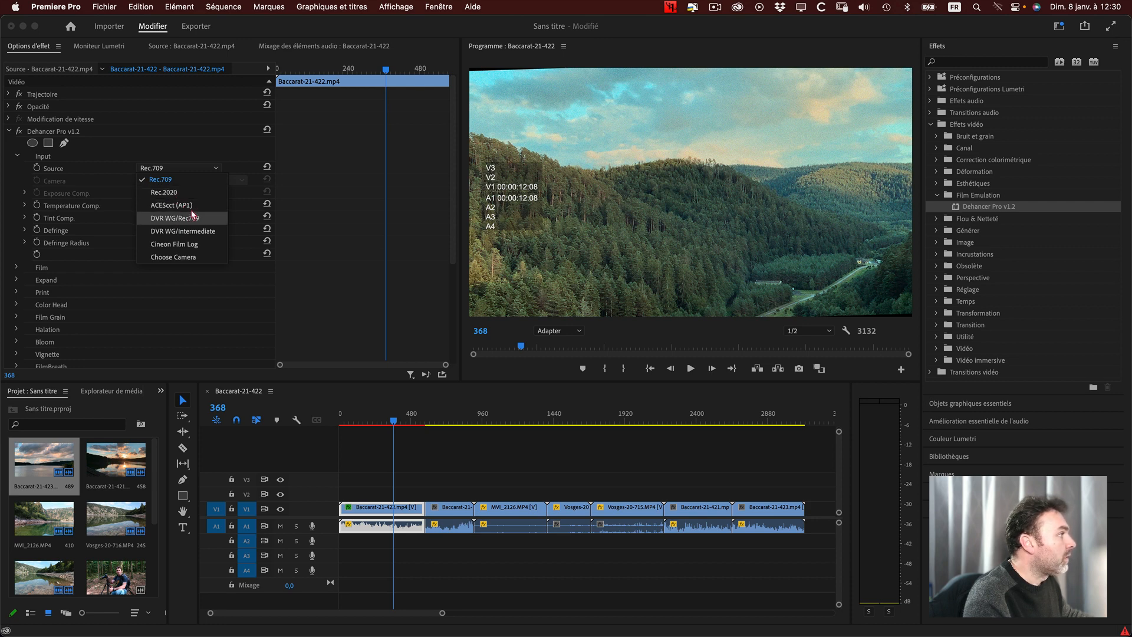
click(182, 259)
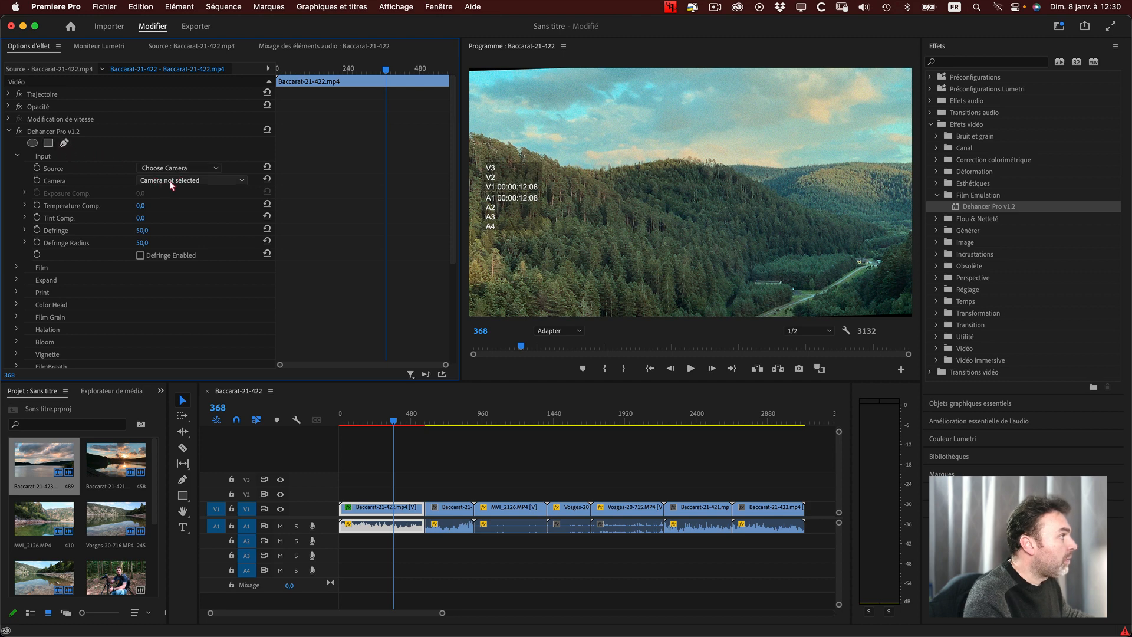
click(192, 181)
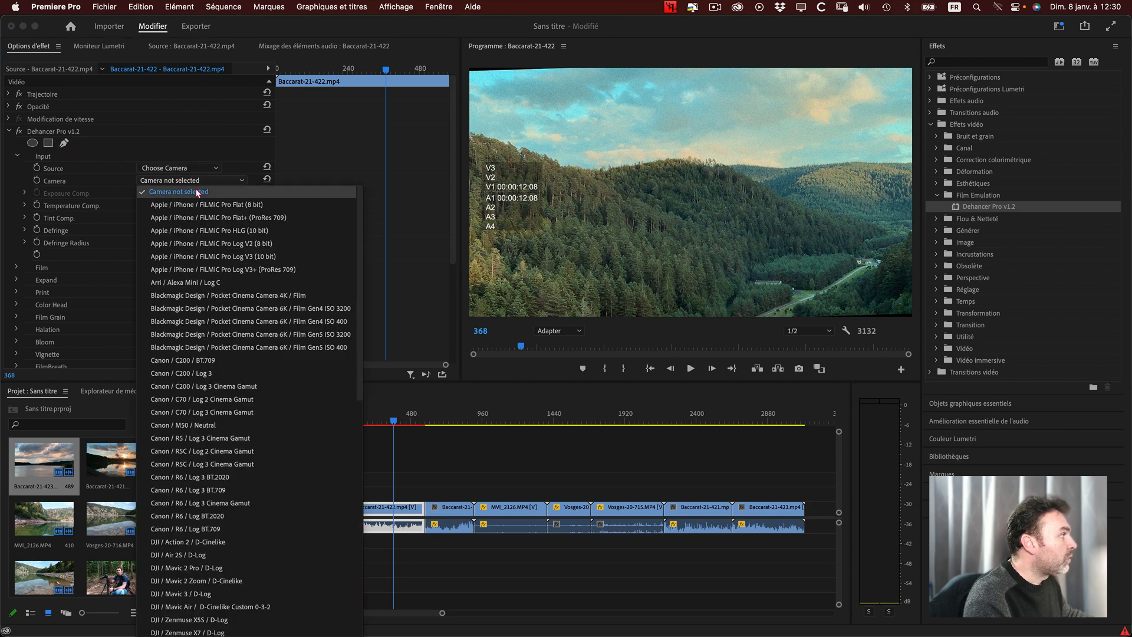
click(167, 183)
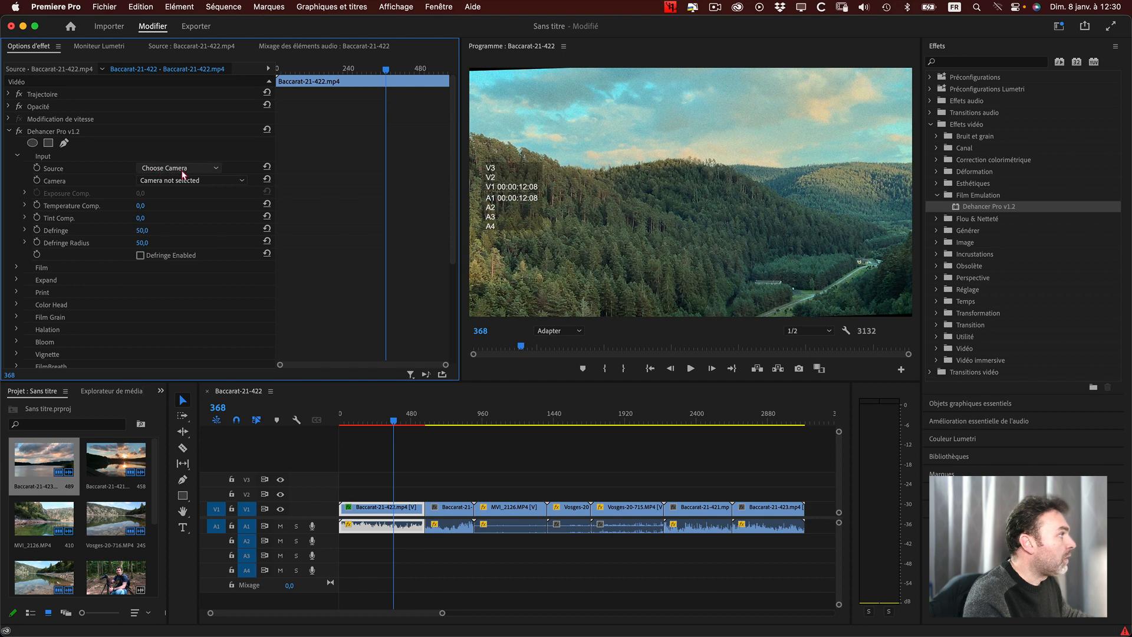
click(200, 182)
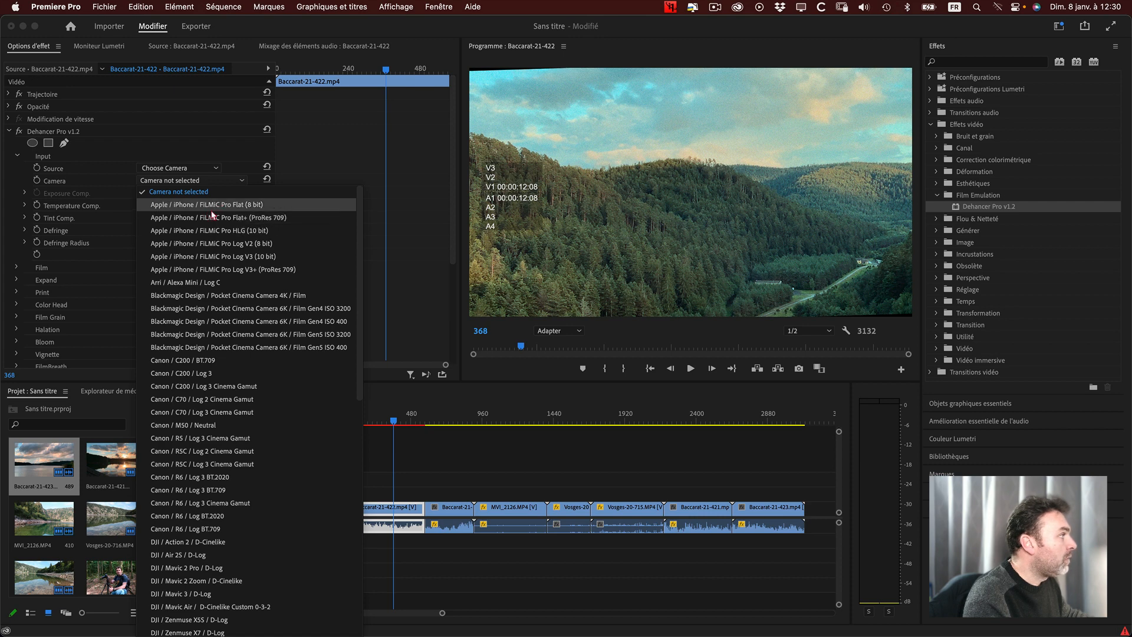
click(256, 205)
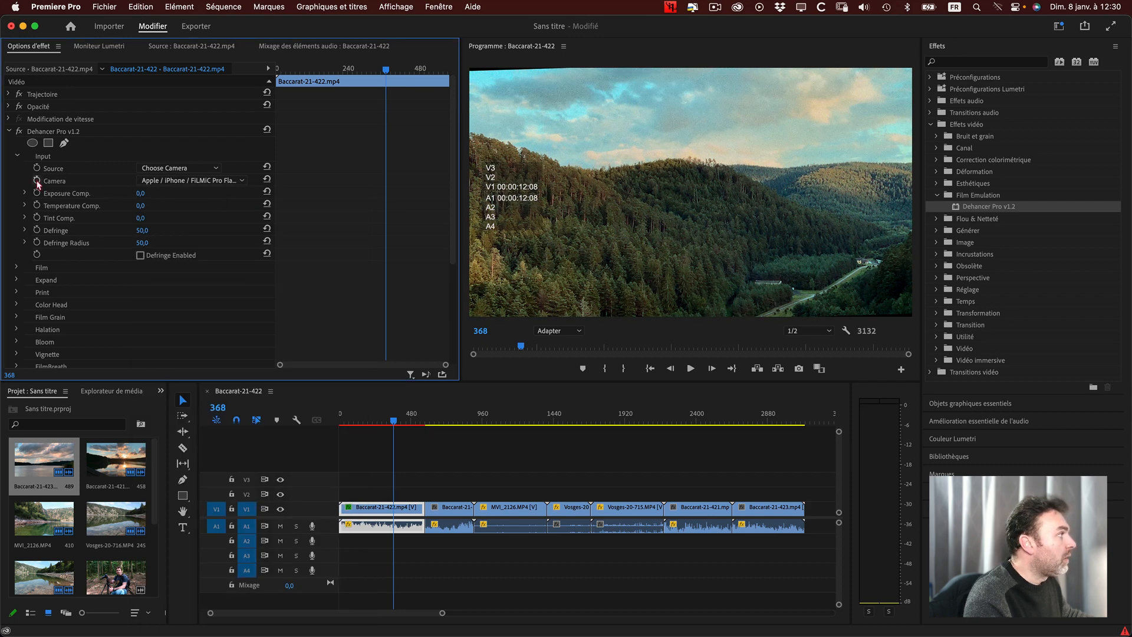
Switch the Dehancer Pro effect off and on twice to compare the original image with the camera profile applied.
click(19, 132)
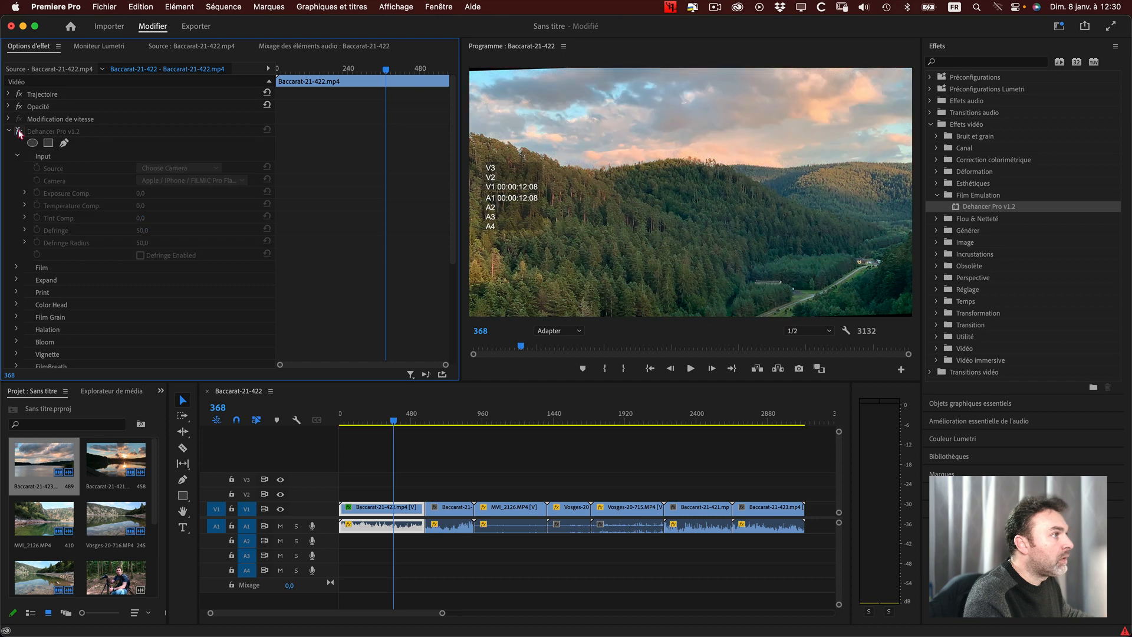
click(19, 131)
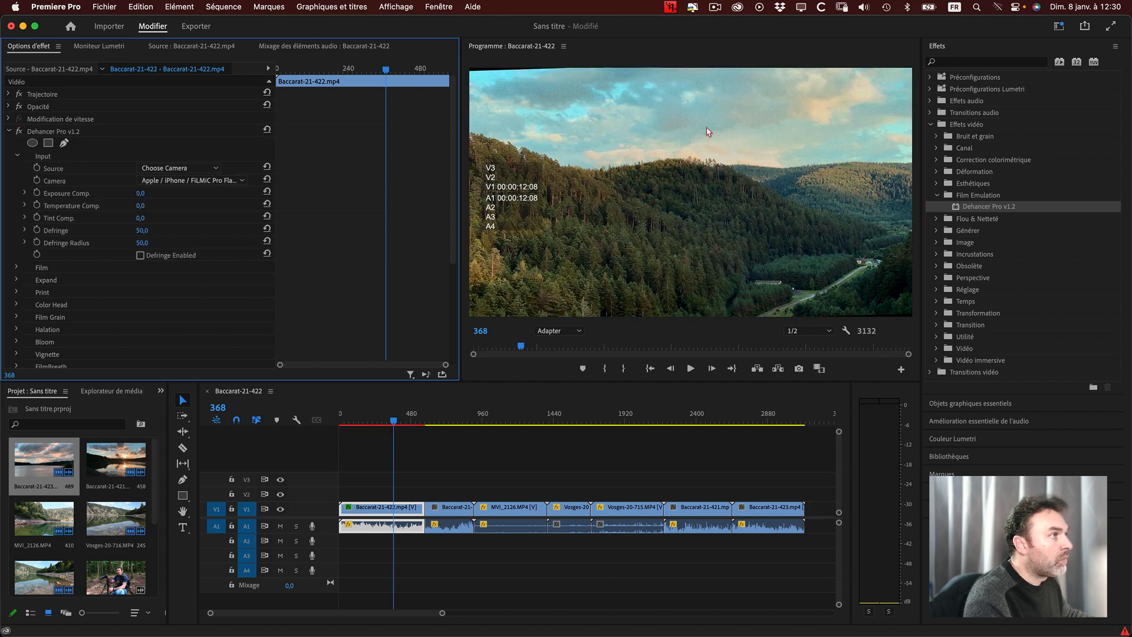
click(19, 132)
click(19, 131)
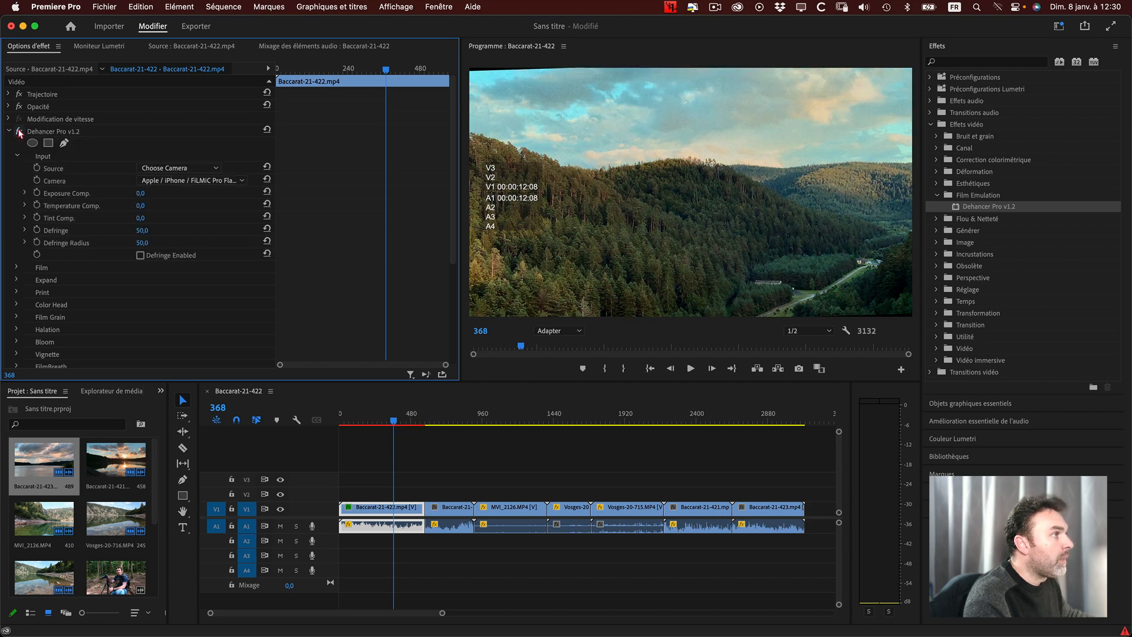
Compare the clip with the Dehancer Pro effect off and on, and try an Exposure Comp. of 0,4 before resetting it.
click(19, 132)
click(19, 132)
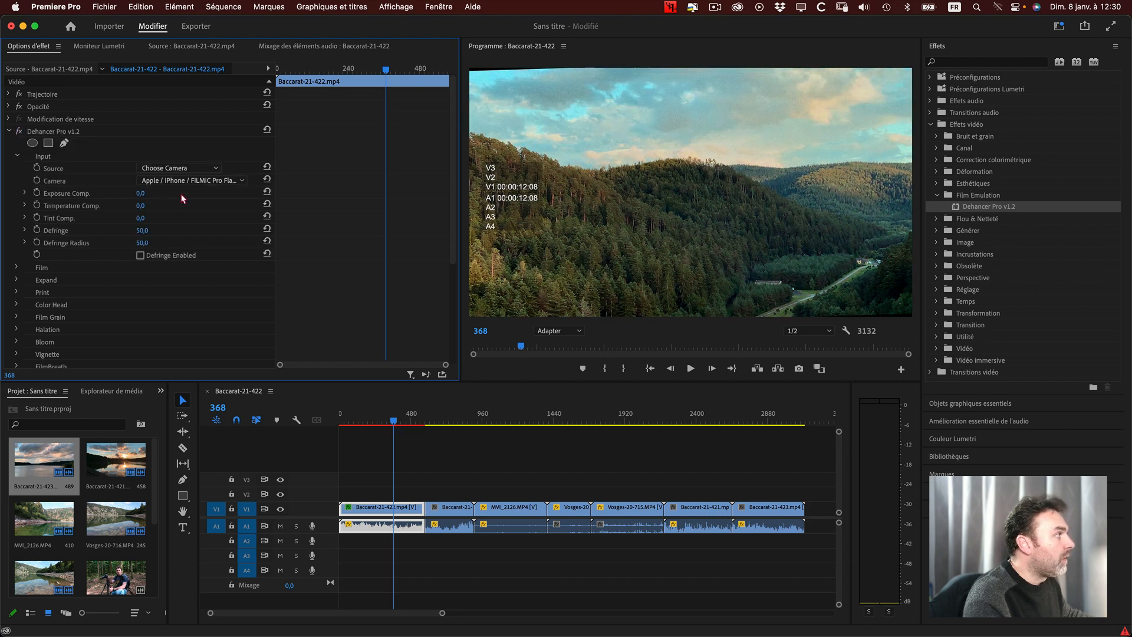
click(24, 192)
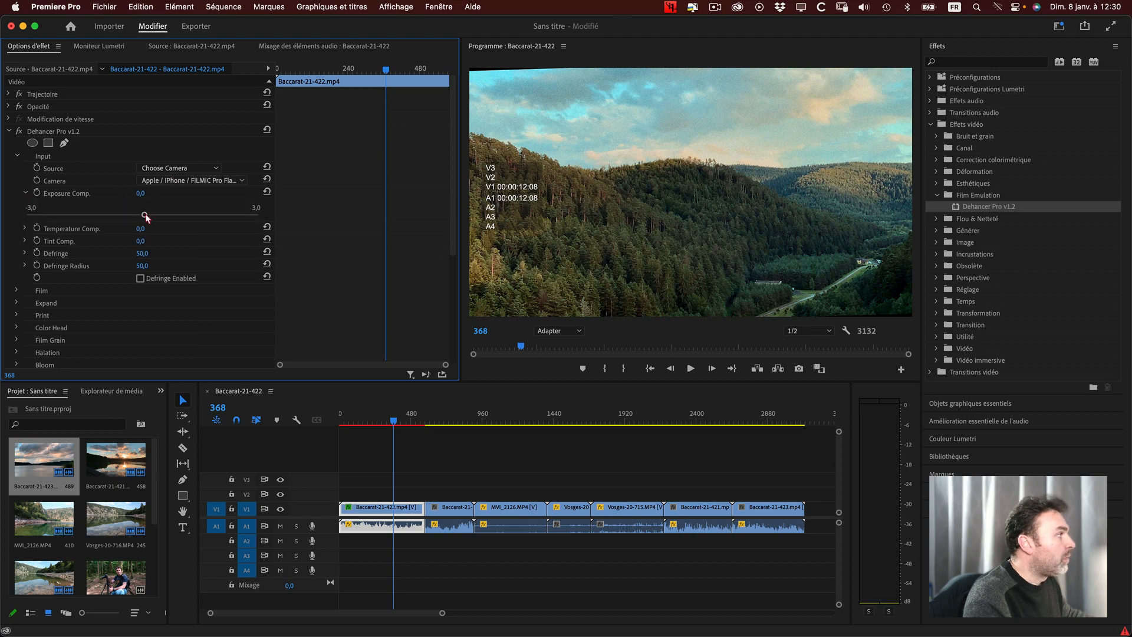
mouse_move(144, 217)
mouse_down()
mouse_move(205, 216)
mouse_move(101, 213)
mouse_move(157, 215)
mouse_up()
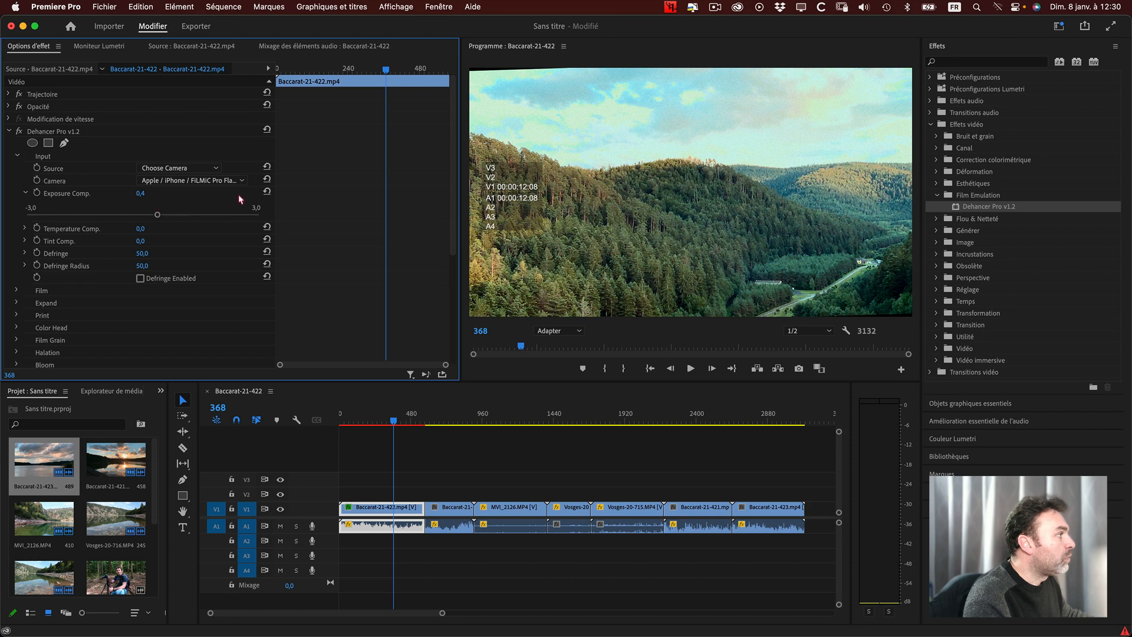
click(267, 191)
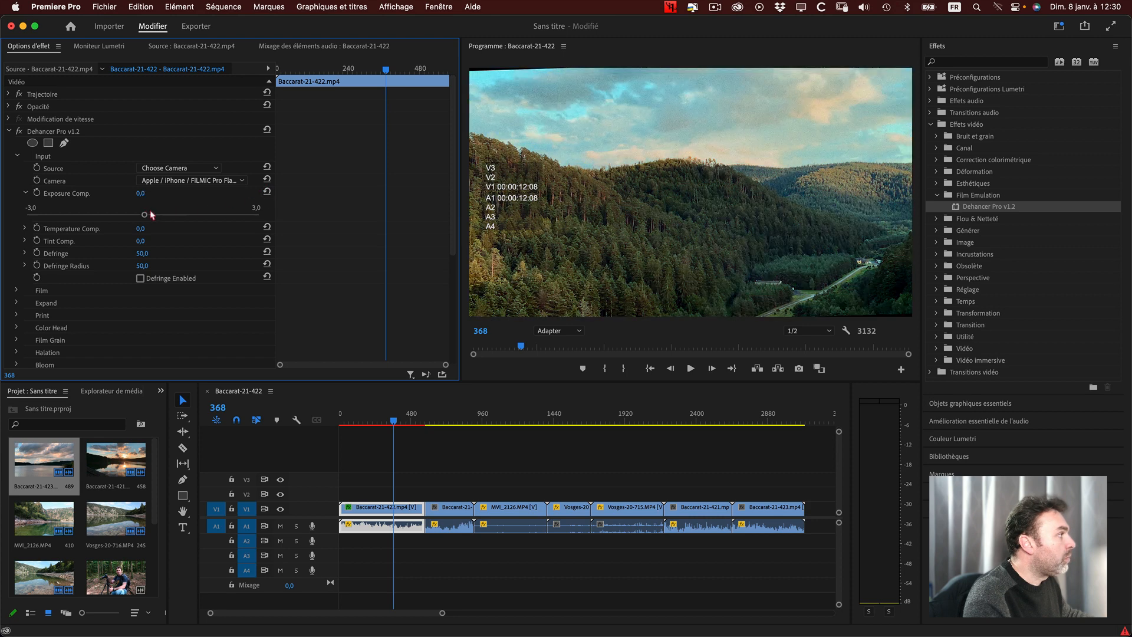
Try a negative Temperature Comp. on the clip, reset it, and collapse the temperature and exposure sliders.
click(24, 229)
drag(144, 252, 120, 251)
click(267, 228)
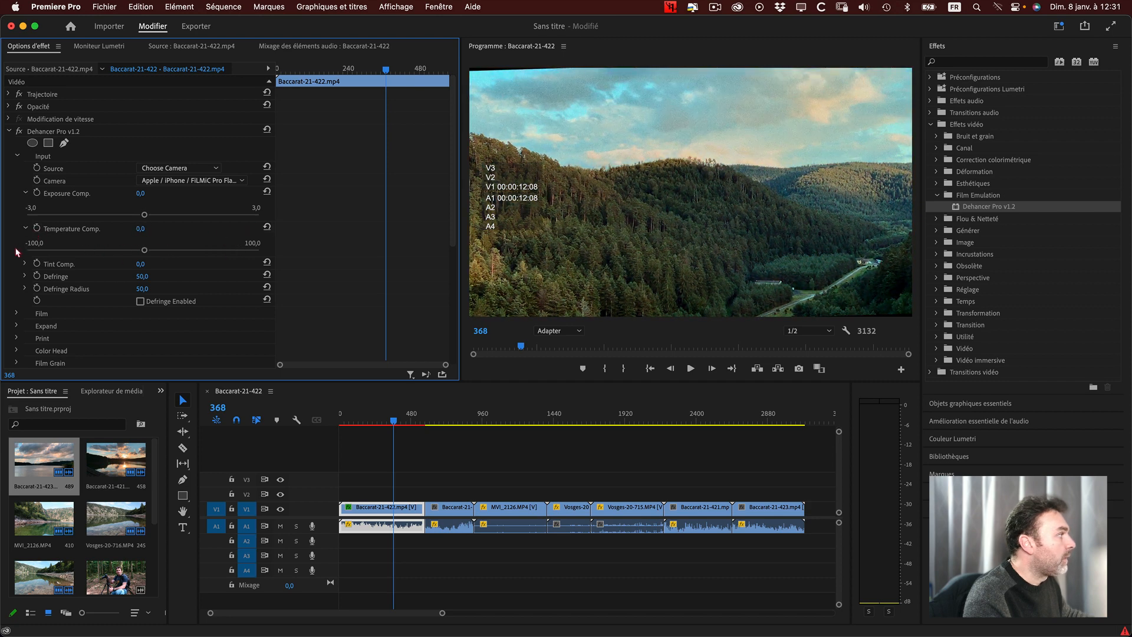
click(26, 229)
click(26, 194)
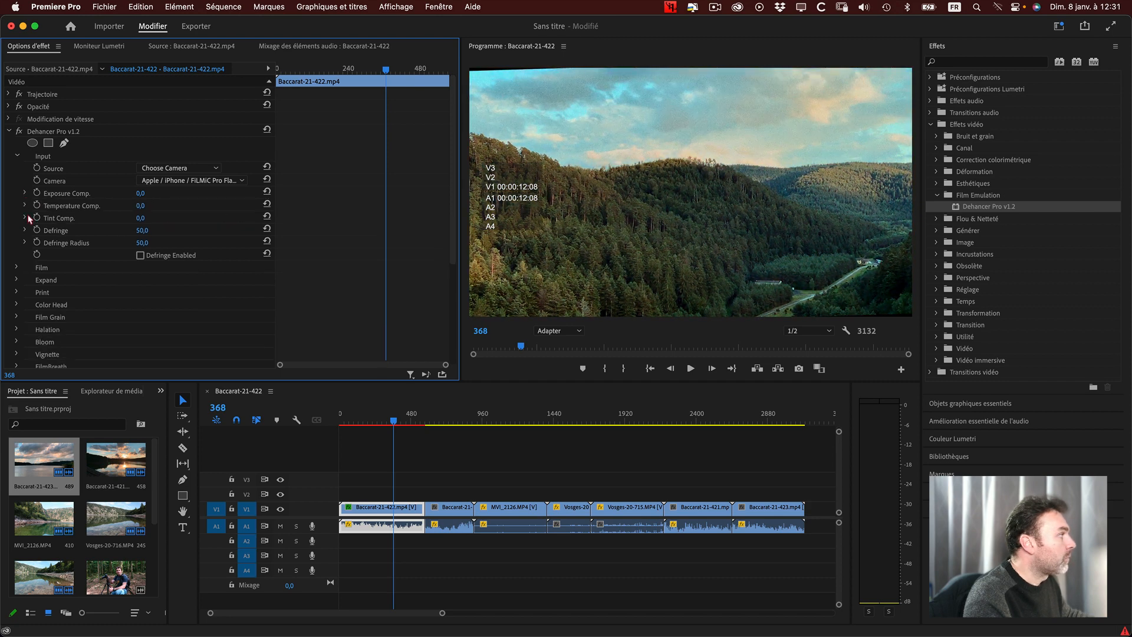
Try a Tint Comp. of about 4,8, reset it to 0,0, and collapse its slider.
click(25, 218)
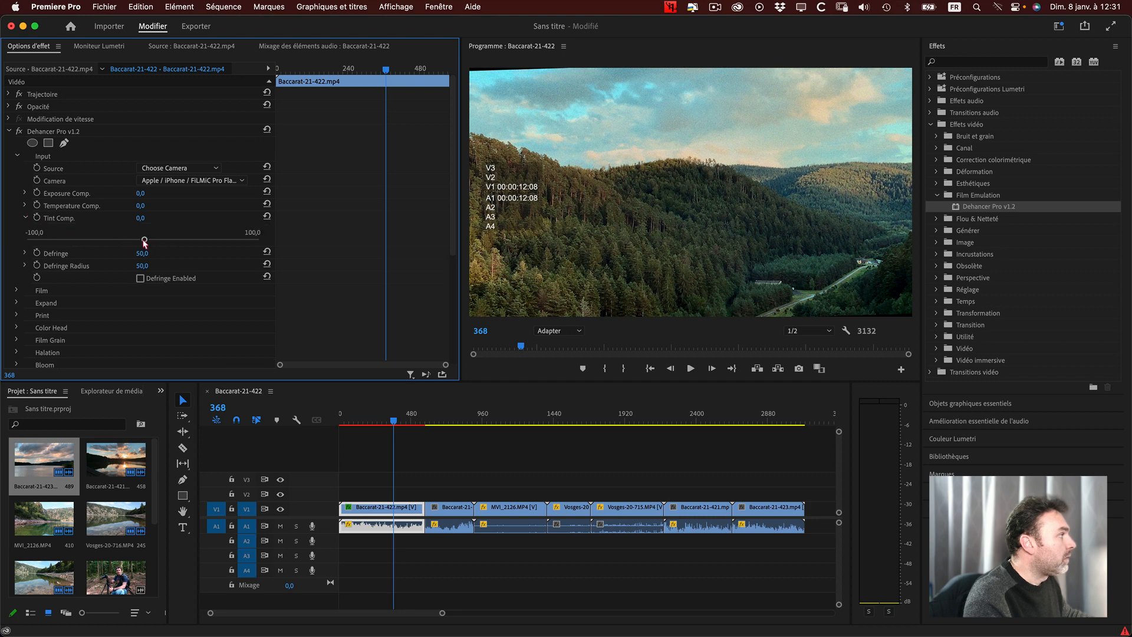
mouse_move(142, 240)
mouse_down()
mouse_move(62, 242)
mouse_move(266, 243)
mouse_move(32, 237)
mouse_move(148, 240)
mouse_up()
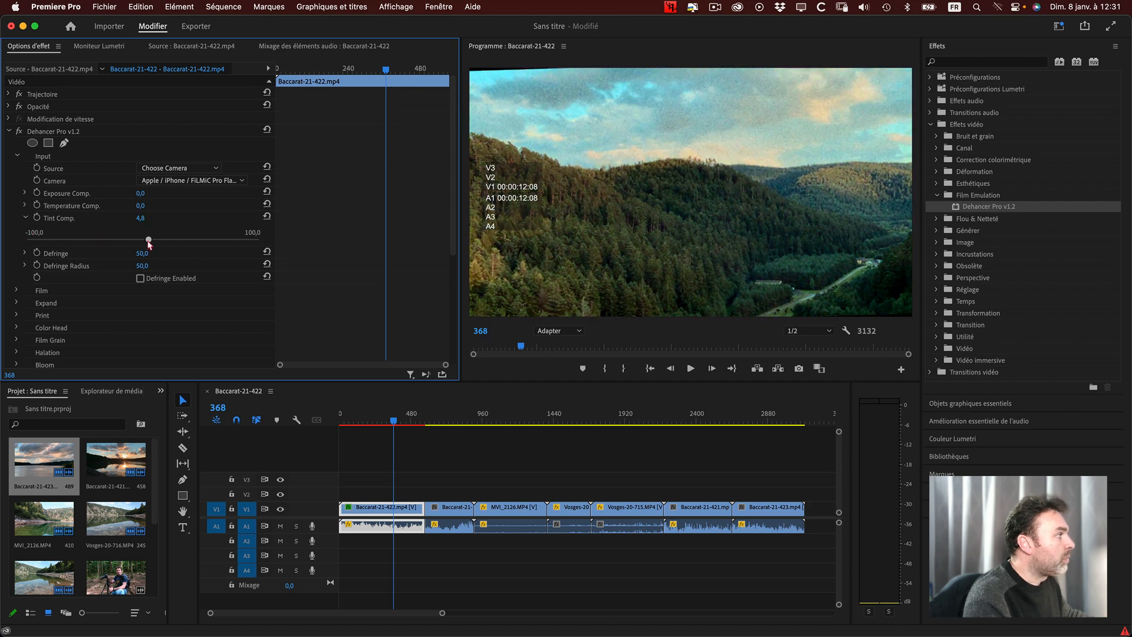
click(266, 215)
click(26, 219)
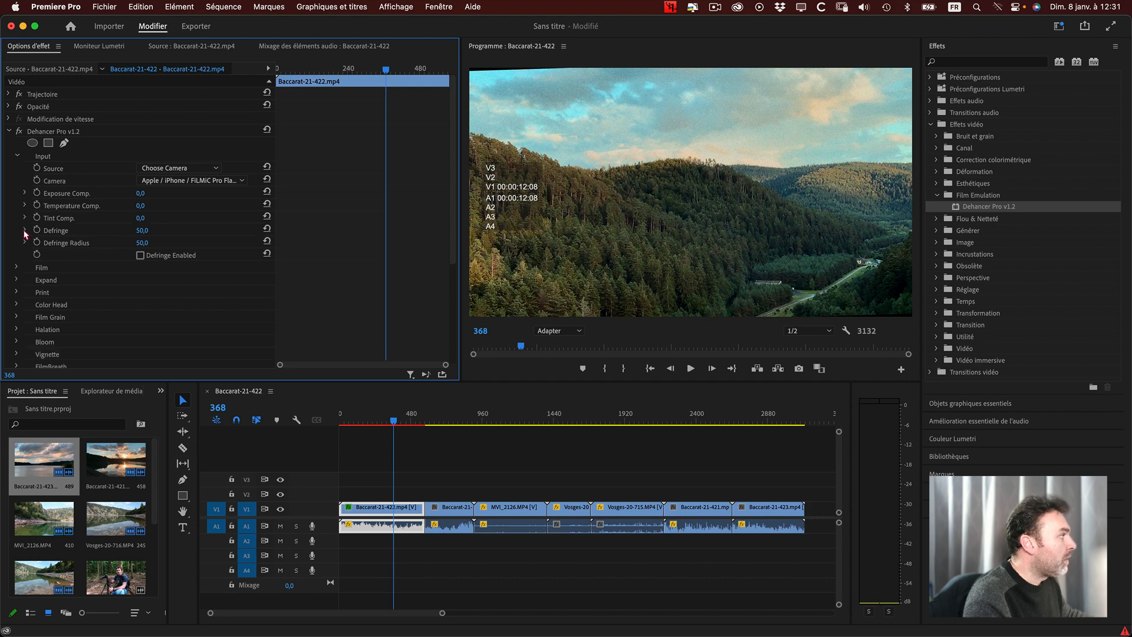
Examine the Defringe and Defringe Radius sliders, collapse them, and try the Defringe Enabled option.
click(24, 231)
click(26, 265)
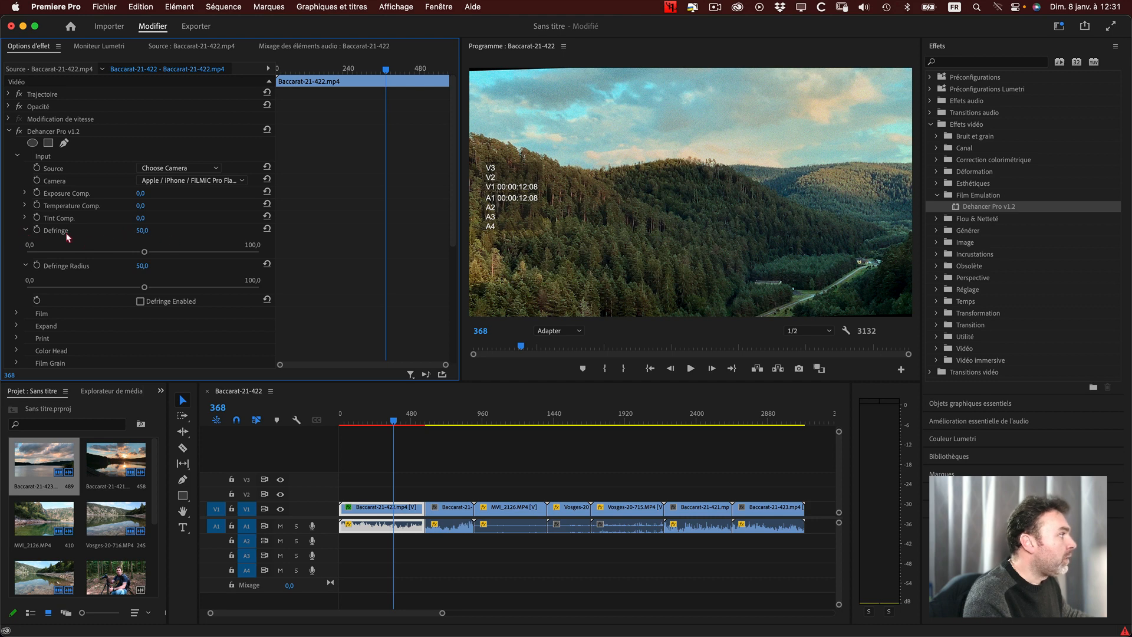
click(25, 230)
click(25, 242)
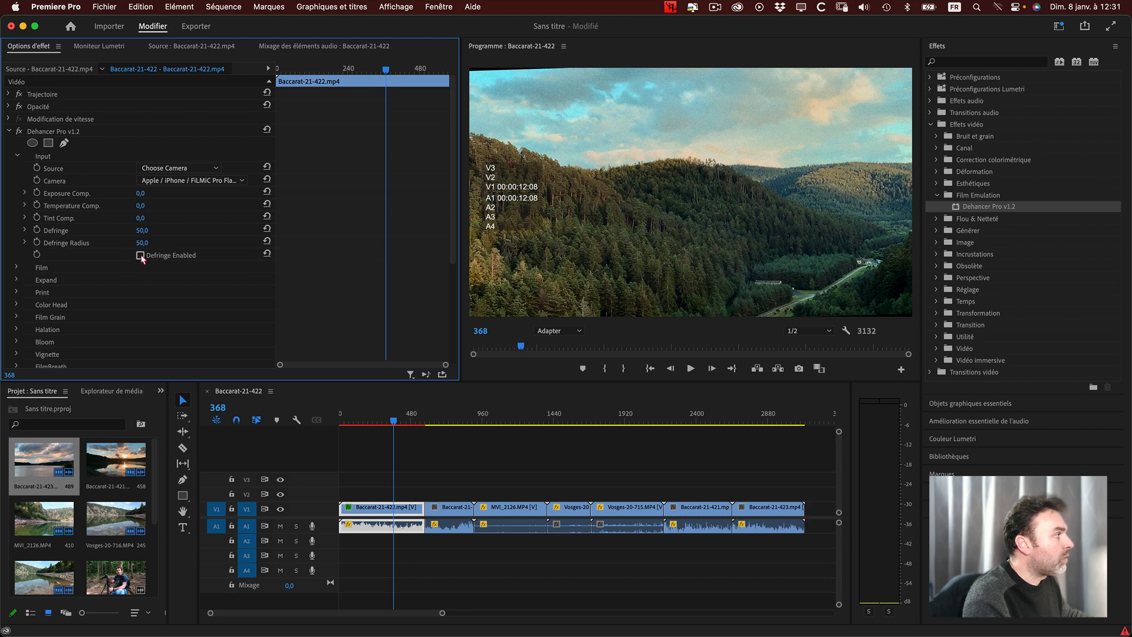
click(140, 256)
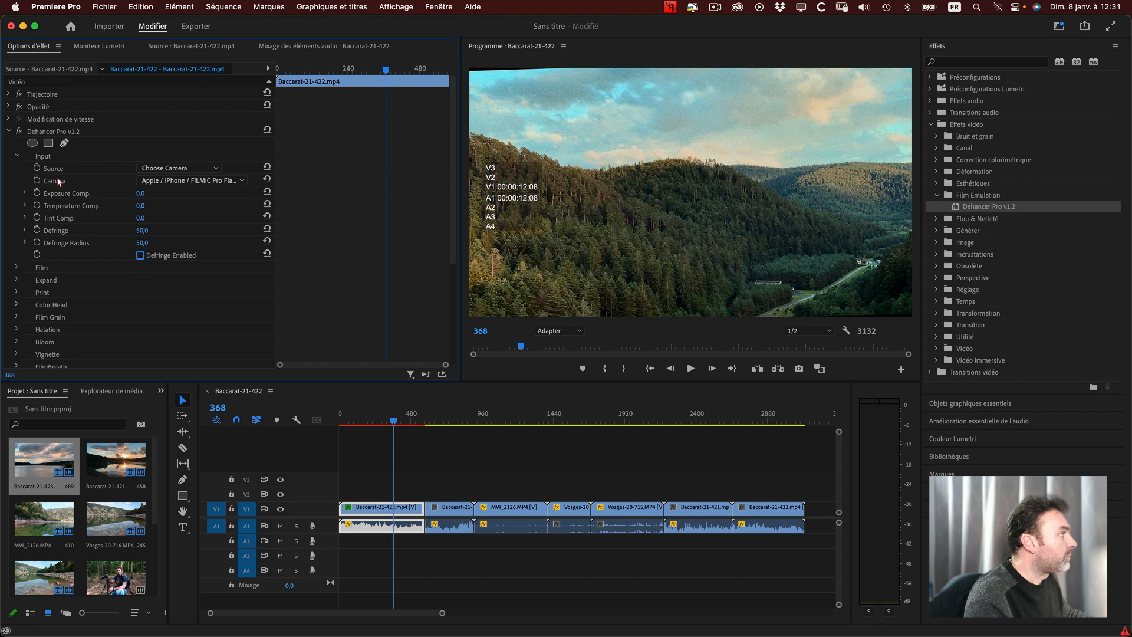
Collapse the Input settings and set the Film profile of Dehancer Pro to Fujicolor 100.
click(16, 157)
click(16, 169)
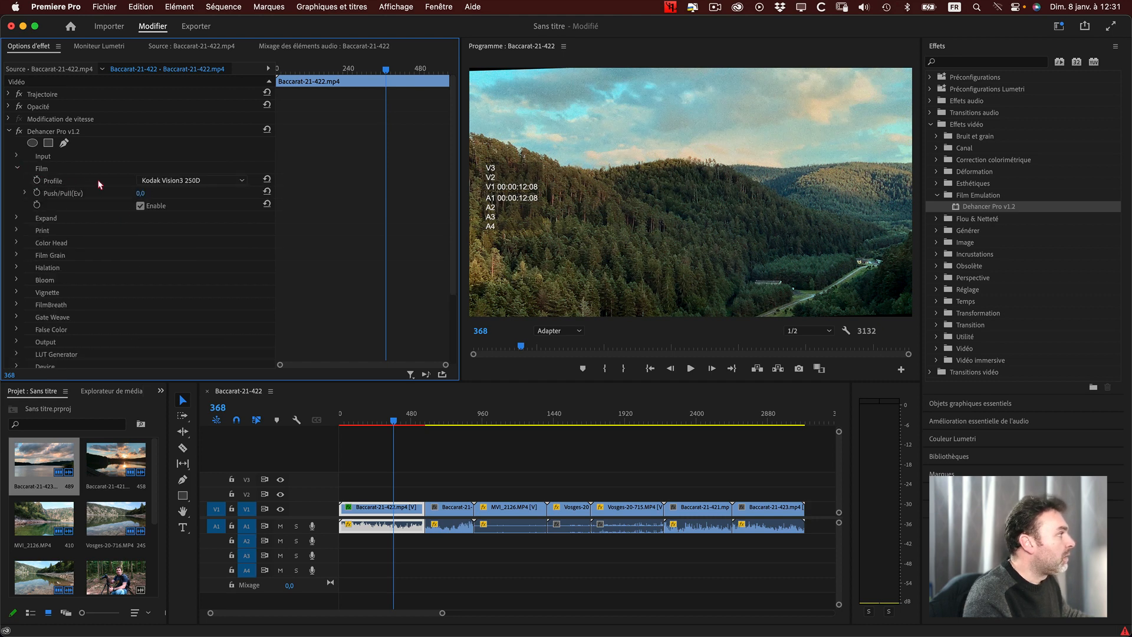
click(184, 182)
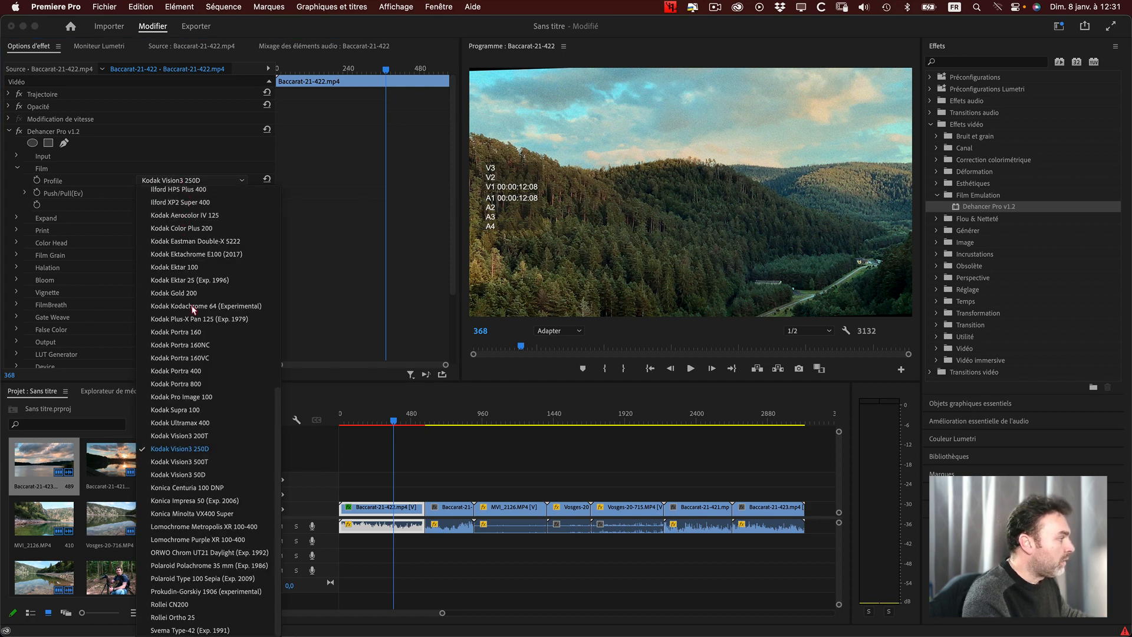
scroll(230, 466, up, 5)
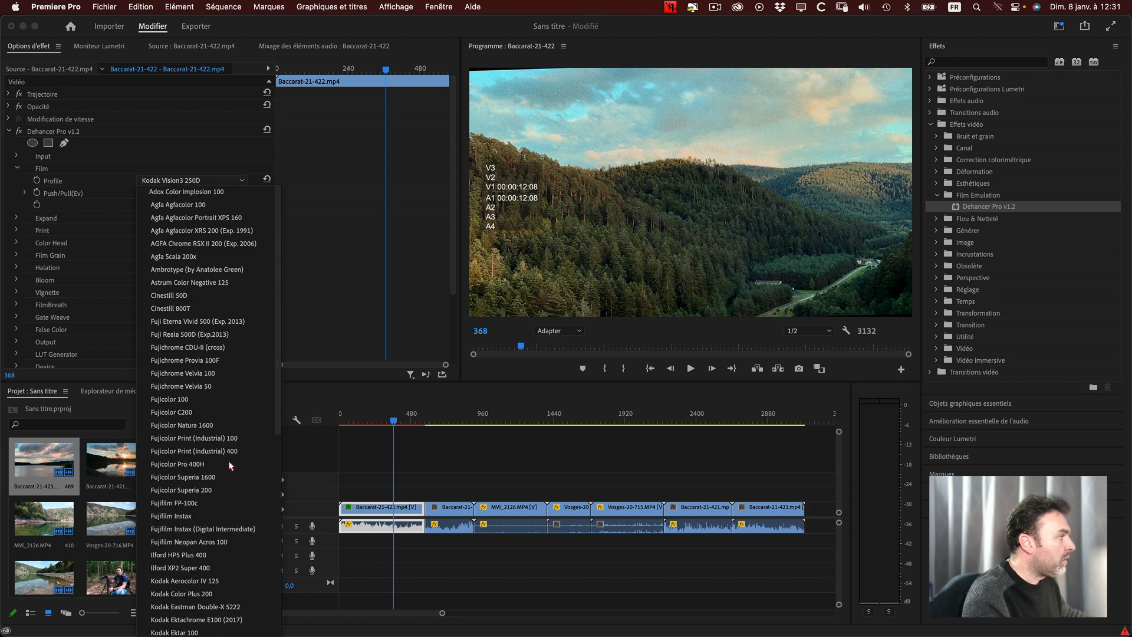
click(201, 400)
Try the Fujicolor Natura 1600 and Fujicolor C200 film profiles, and return the profile to Fujicolor 100.
click(185, 183)
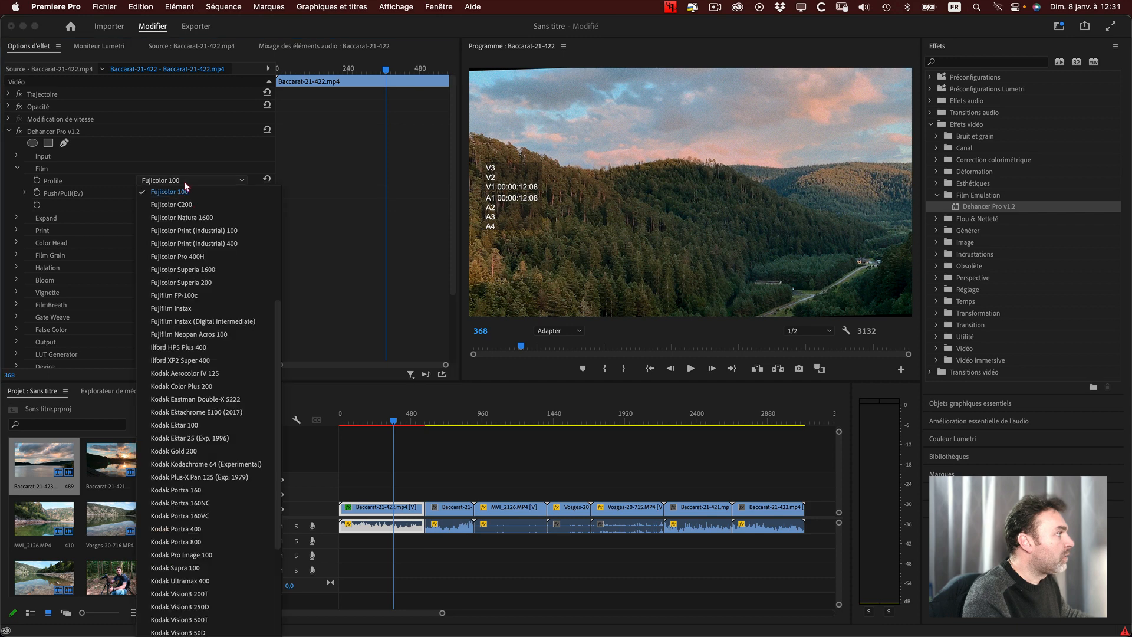
click(231, 219)
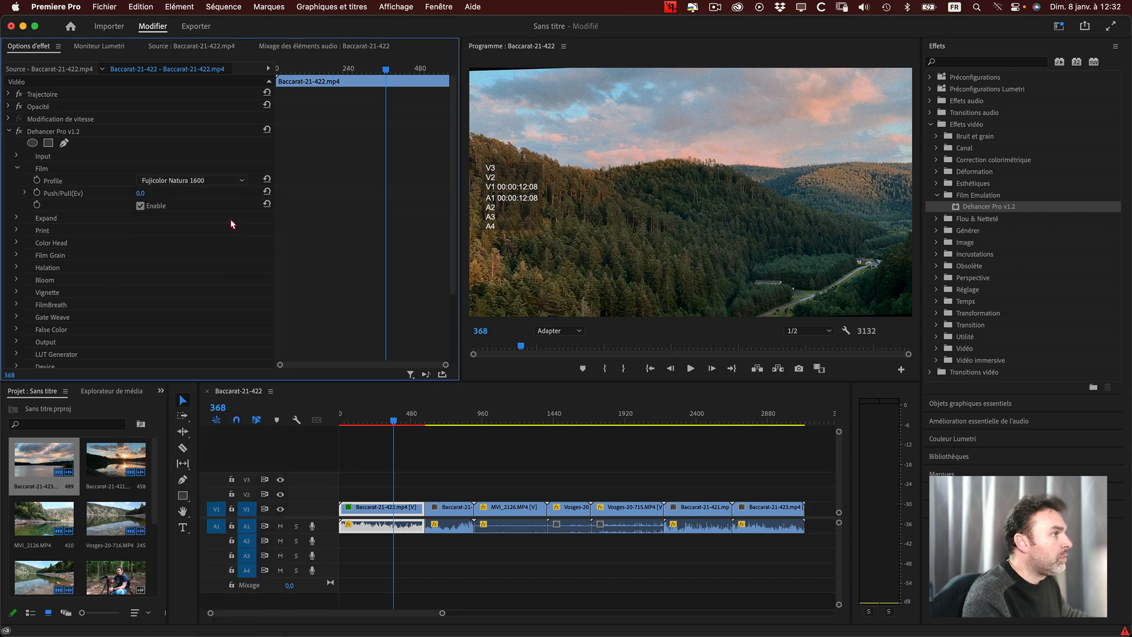
click(183, 180)
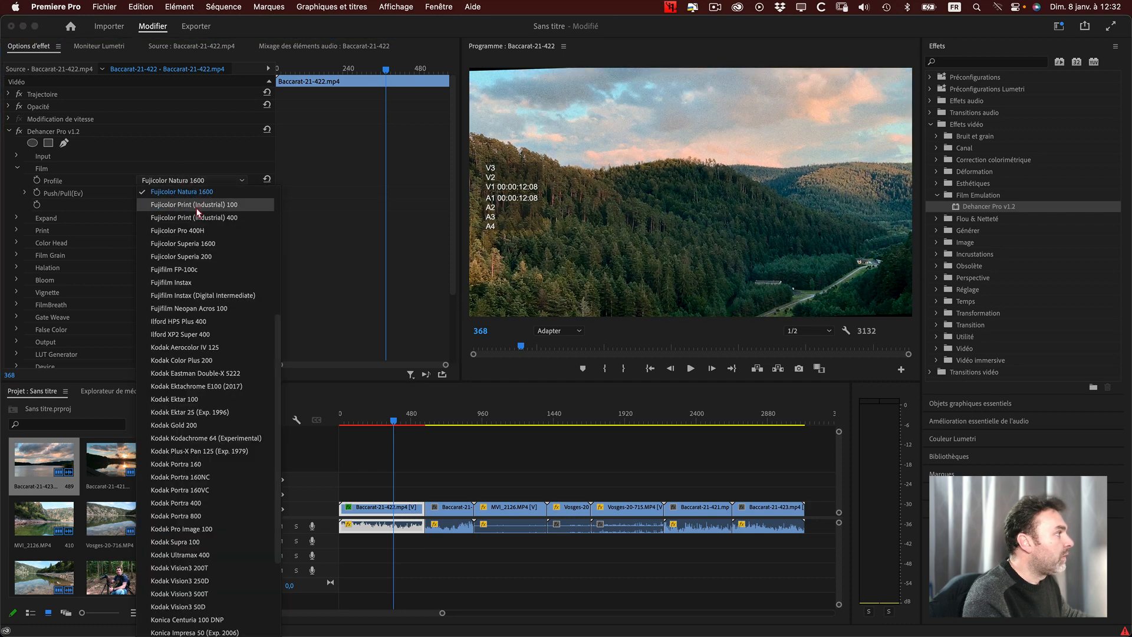
scroll(210, 219, up, 5)
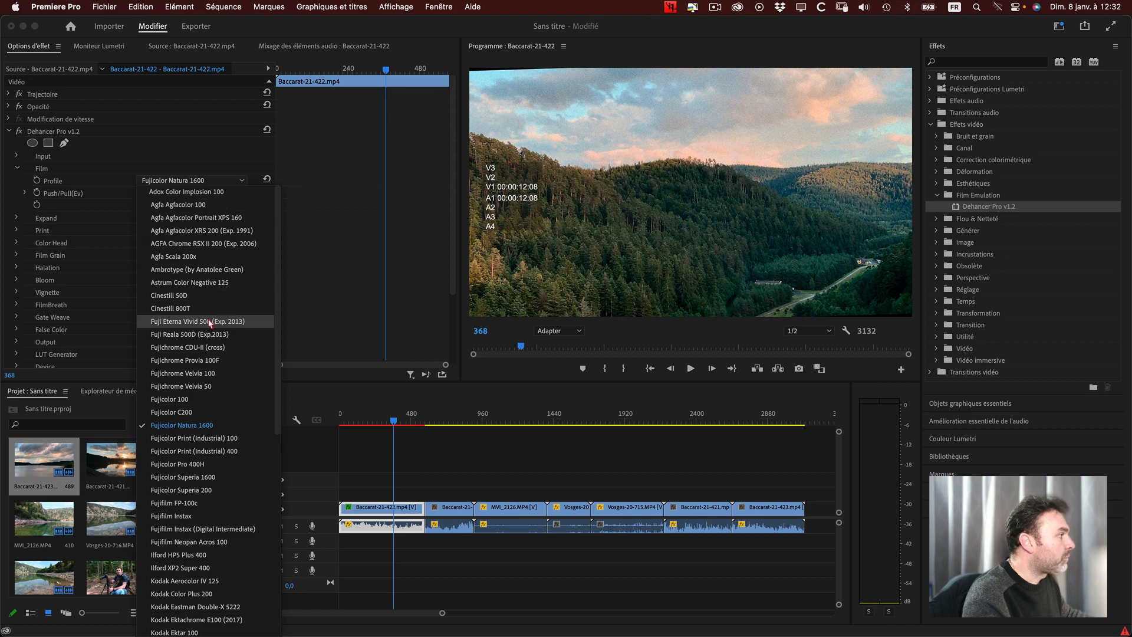
click(193, 414)
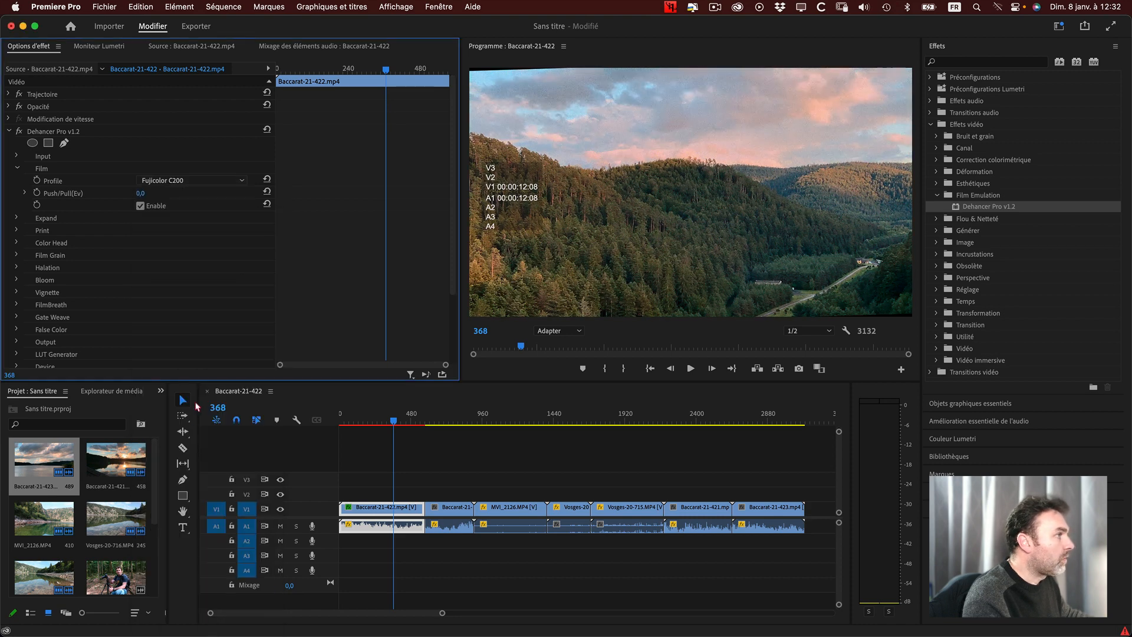
click(194, 180)
scroll(193, 298, up, 5)
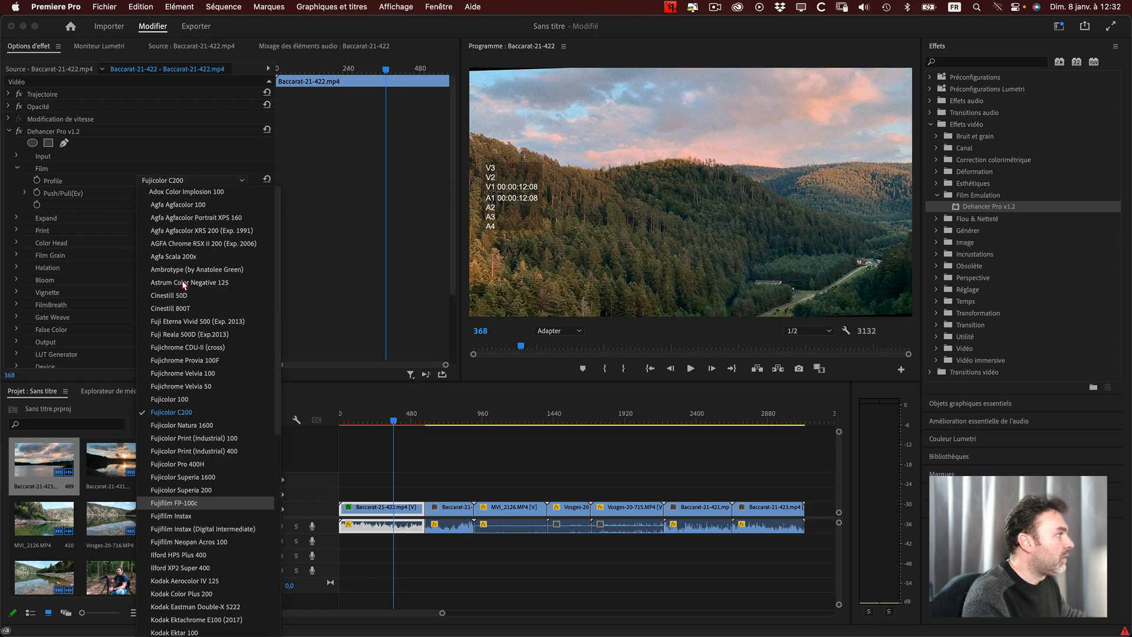
click(180, 399)
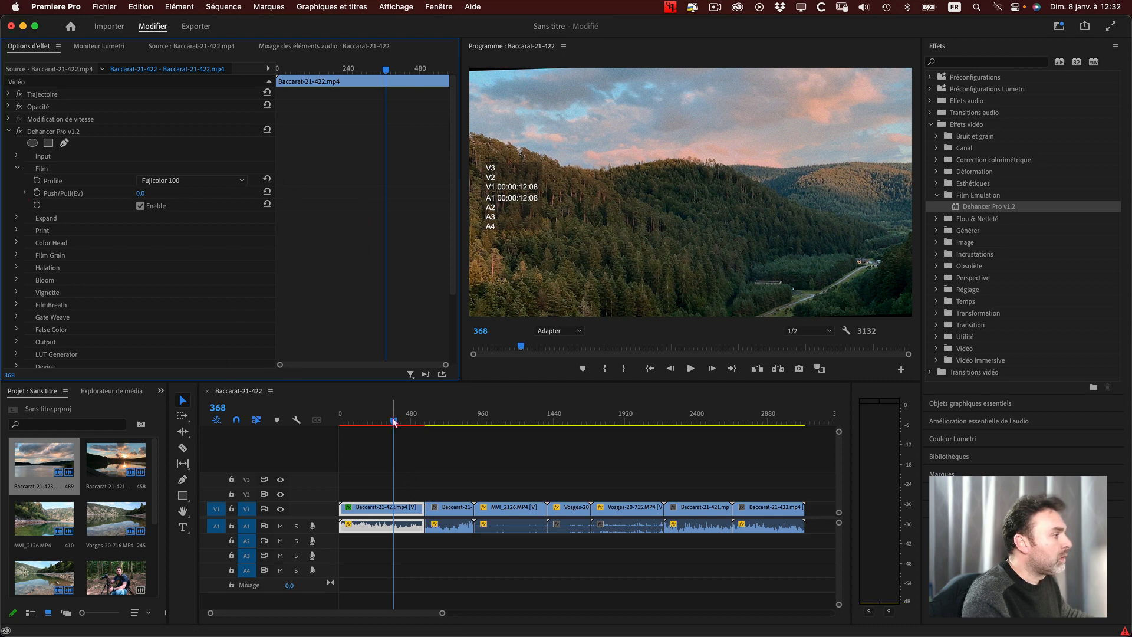
Move the playhead to frame 432 and try small Push/Pull(Ev) adjustments, returning the value to 0,0.
mouse_move(393, 419)
mouse_down()
mouse_move(346, 420)
mouse_move(416, 436)
mouse_move(422, 454)
mouse_move(450, 421)
mouse_move(425, 421)
mouse_move(458, 422)
mouse_move(403, 421)
mouse_up()
click(442, 420)
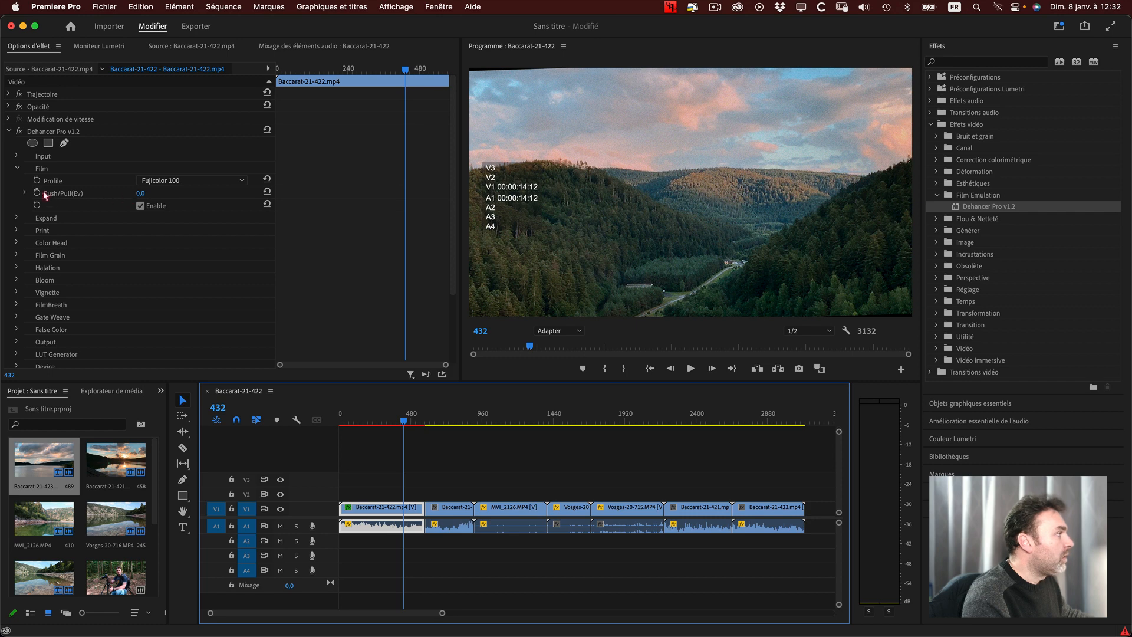
click(24, 194)
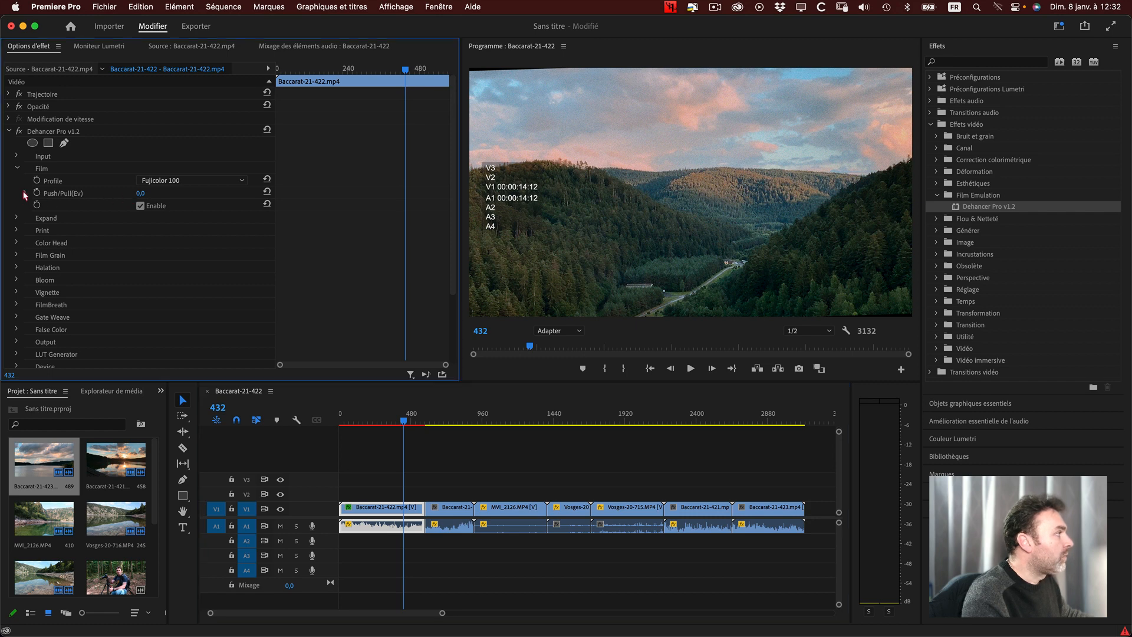
click(24, 194)
click(146, 216)
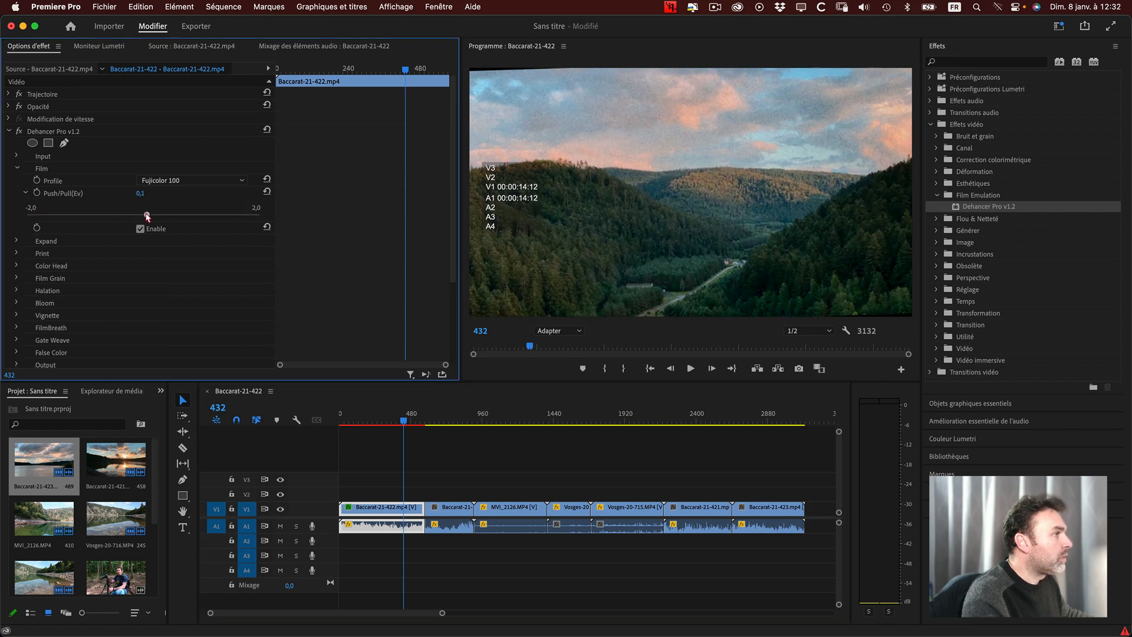
mouse_move(147, 216)
mouse_down()
mouse_move(239, 230)
mouse_move(229, 215)
mouse_move(28, 211)
mouse_move(141, 215)
mouse_up()
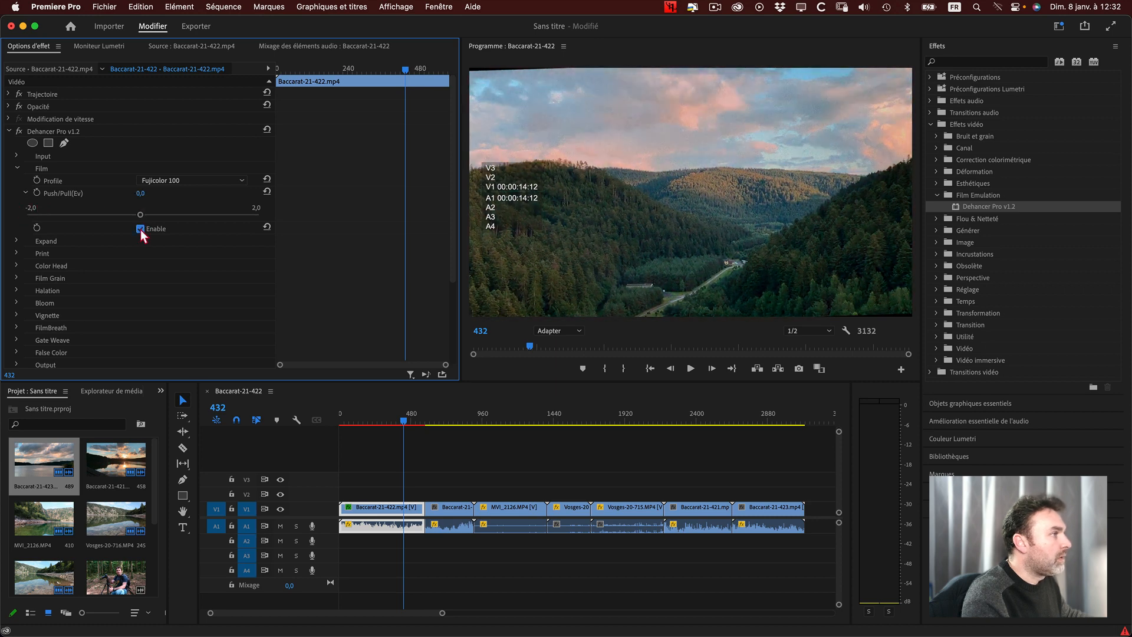
Disable and re-enable the Film section several times to compare the image with and without the film profile.
click(140, 229)
click(140, 229)
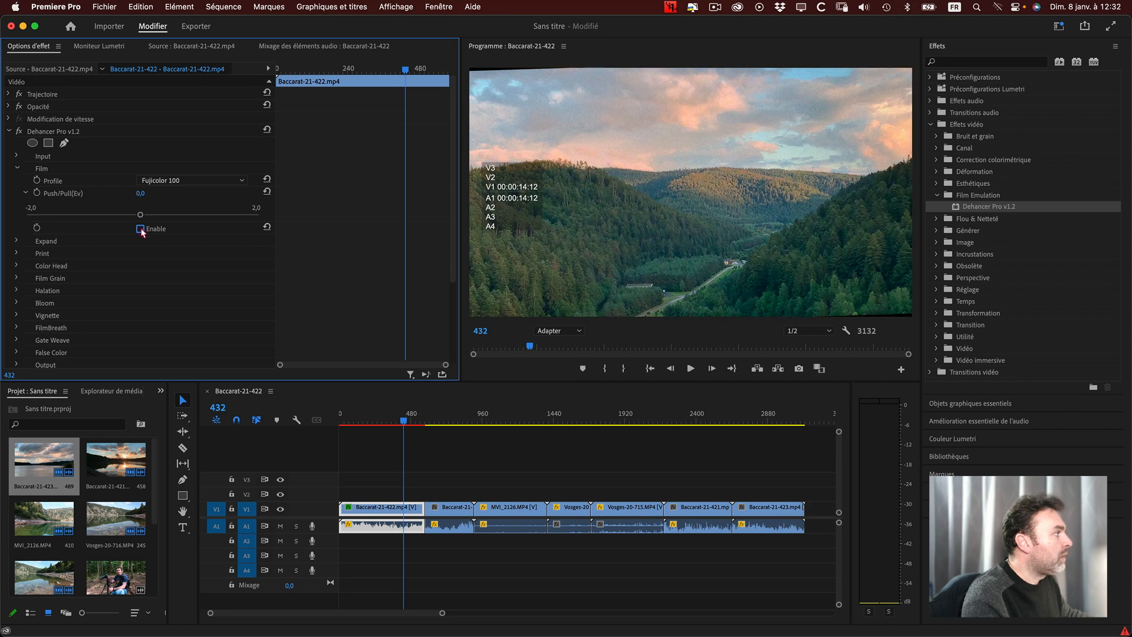
click(140, 229)
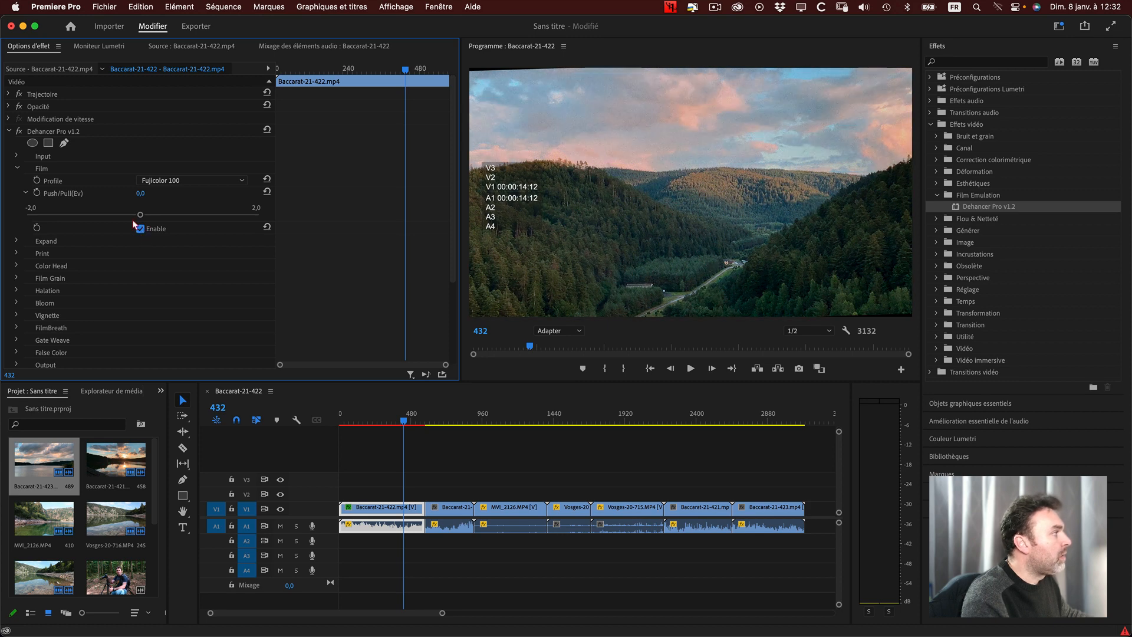
click(140, 228)
click(140, 228)
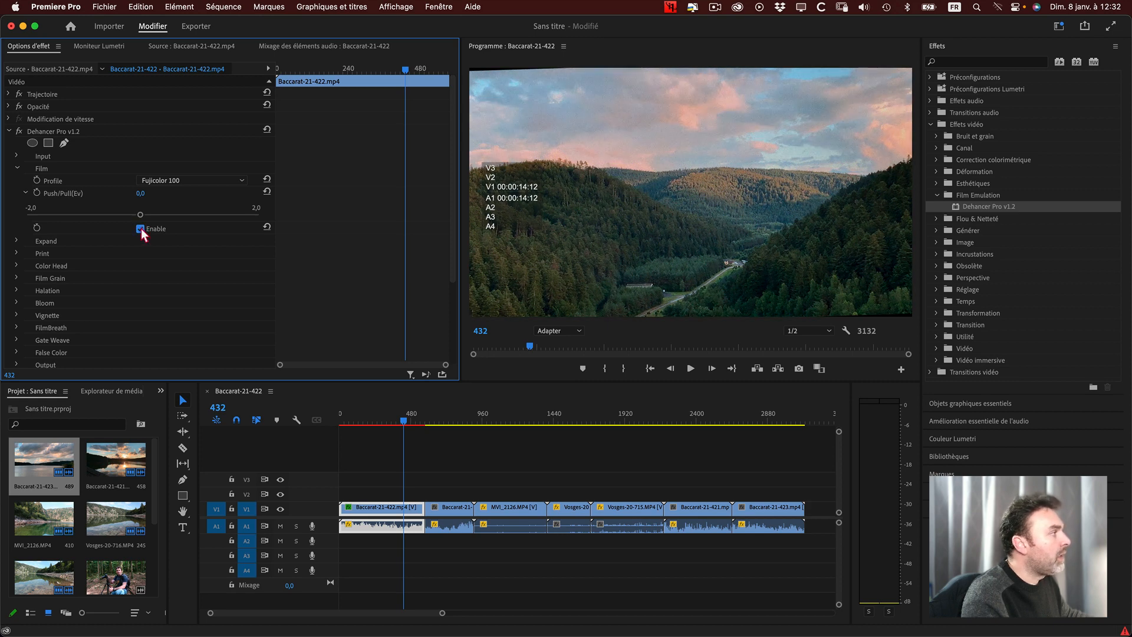
click(141, 229)
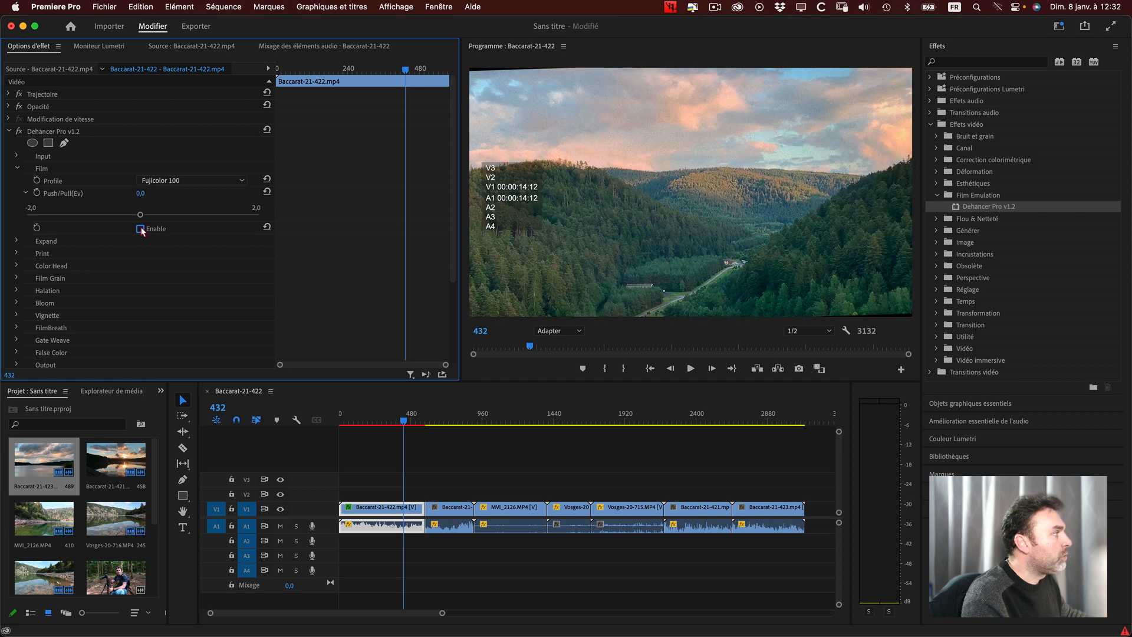
click(140, 229)
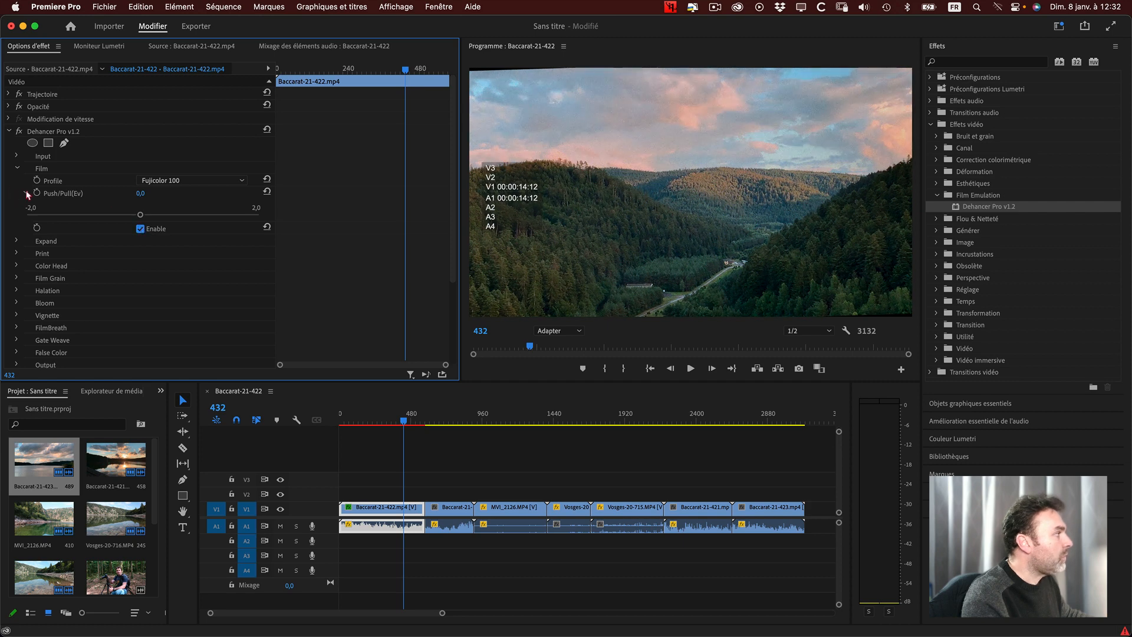
Set the film's Push/Pull(Ev) to 0,7 and collapse its slider, keeping the Film section expanded.
drag(141, 215, 185, 222)
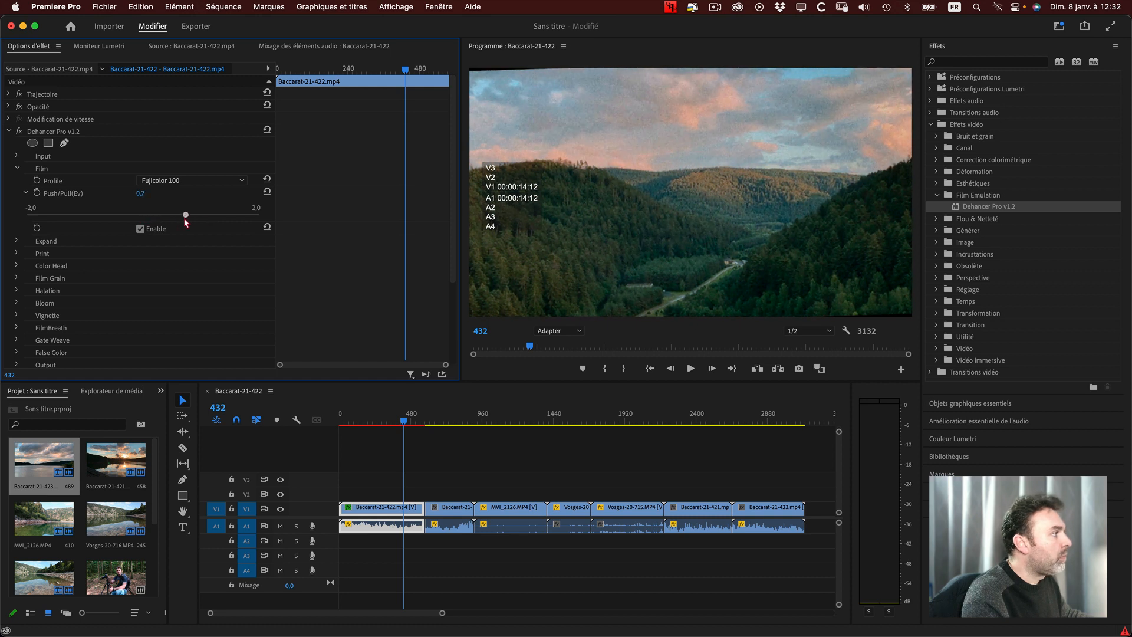
click(25, 193)
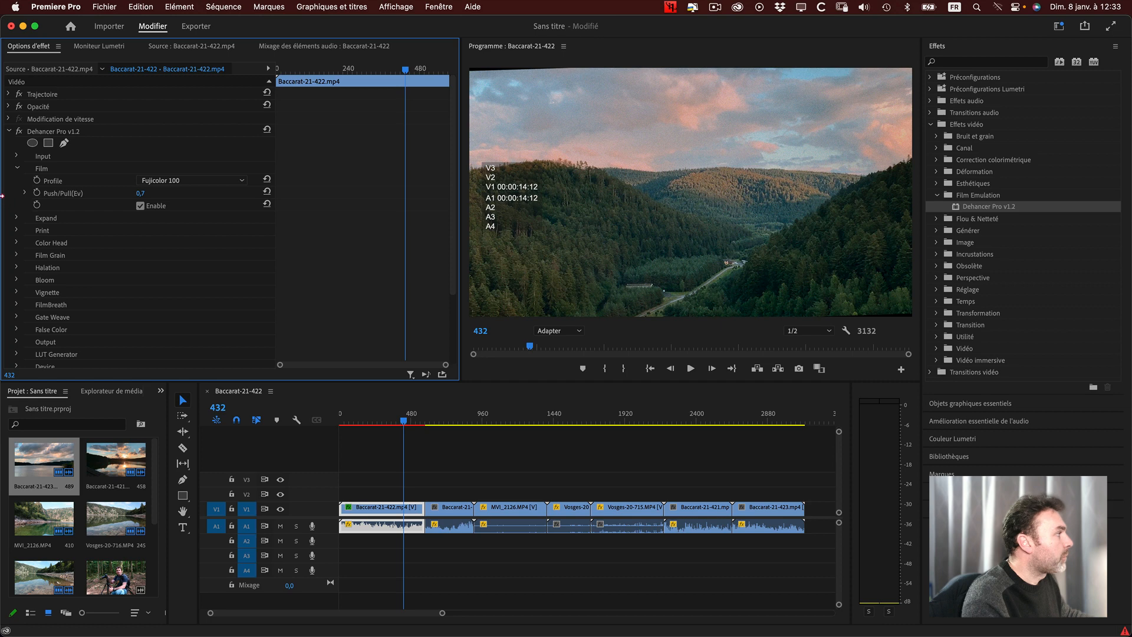
click(16, 169)
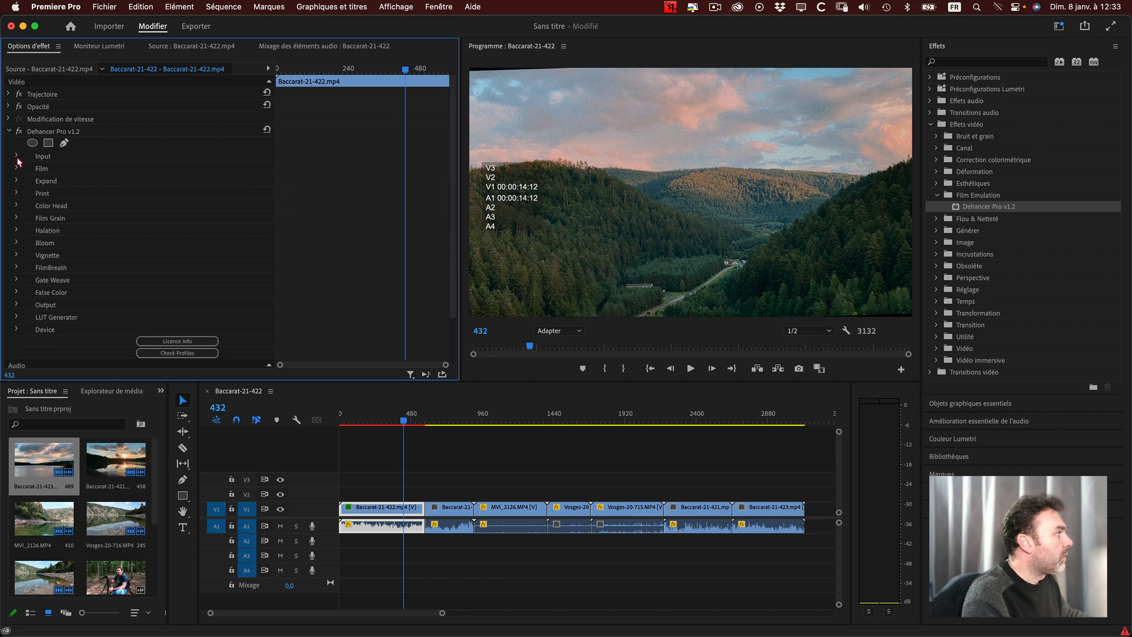
click(17, 169)
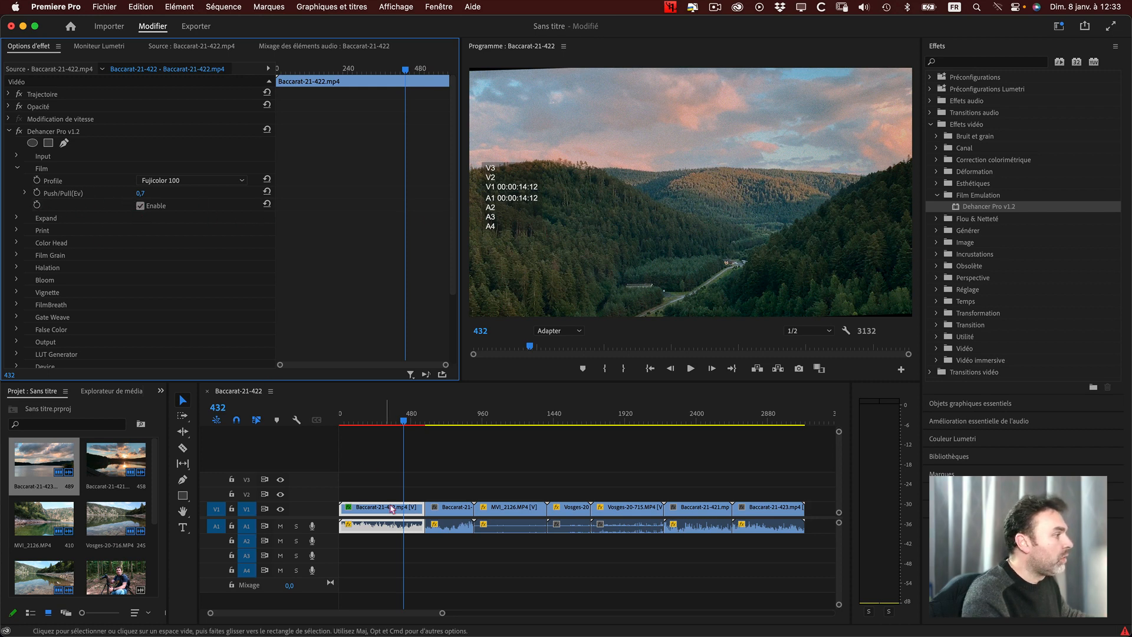
Collapse Film, expand the Expand section, and try raising the Black Point to 6,8 and 6,1 before resetting it to 0,0.
click(18, 170)
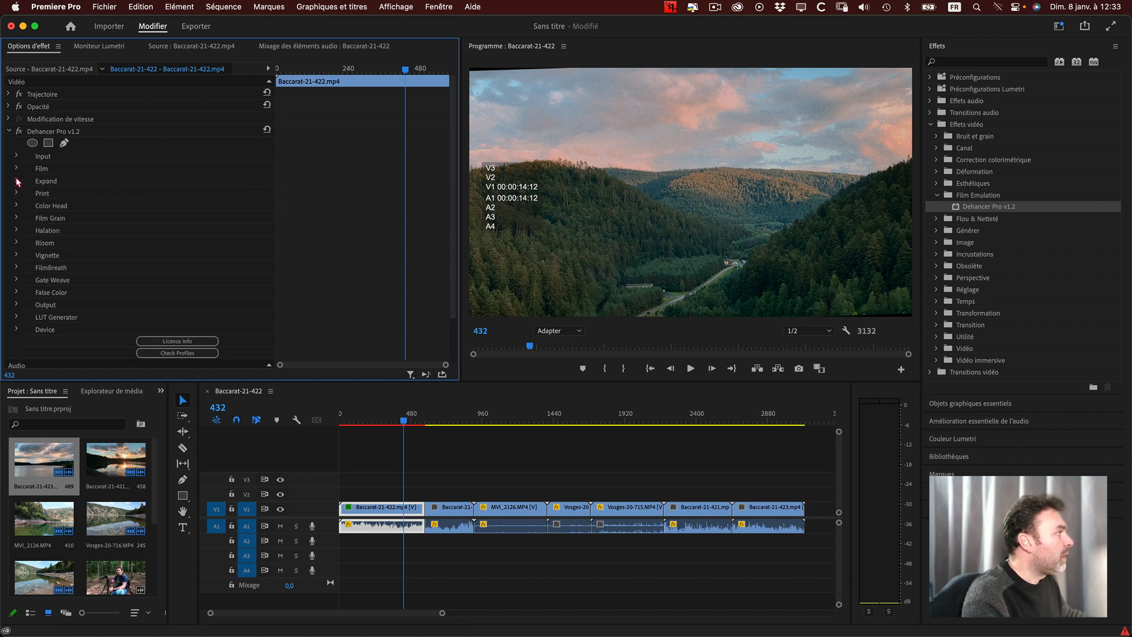
click(17, 181)
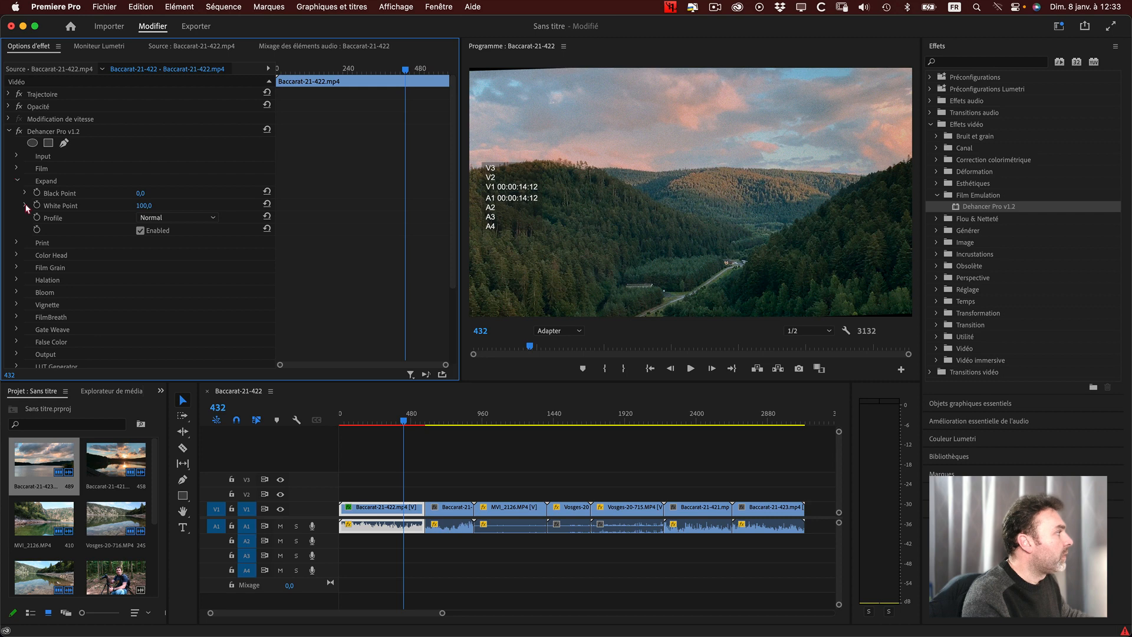
click(24, 193)
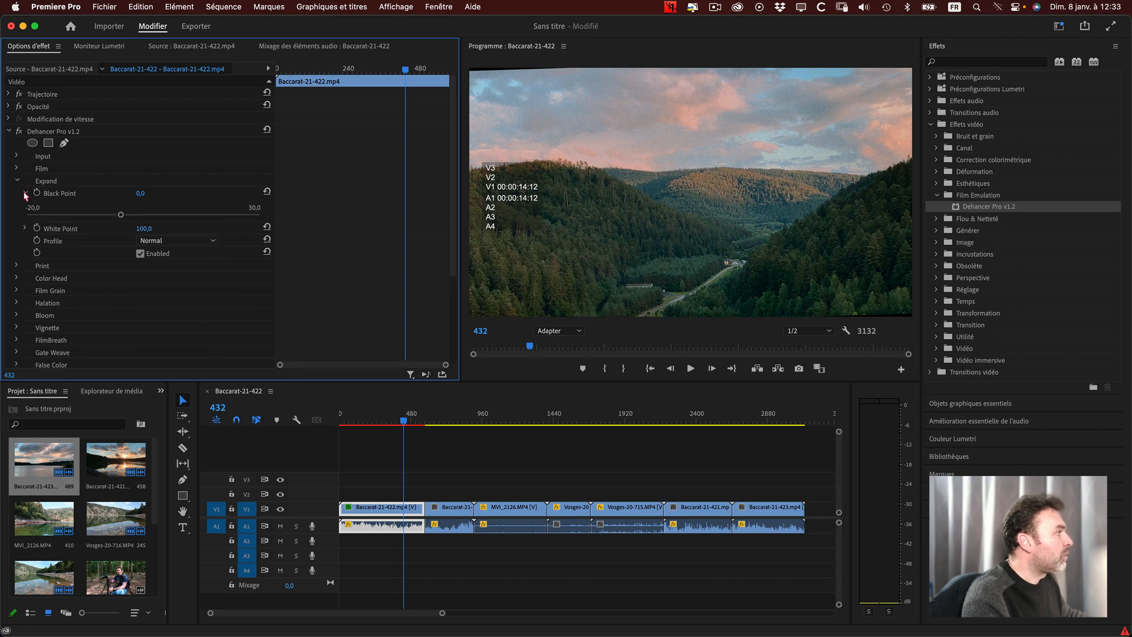
click(25, 229)
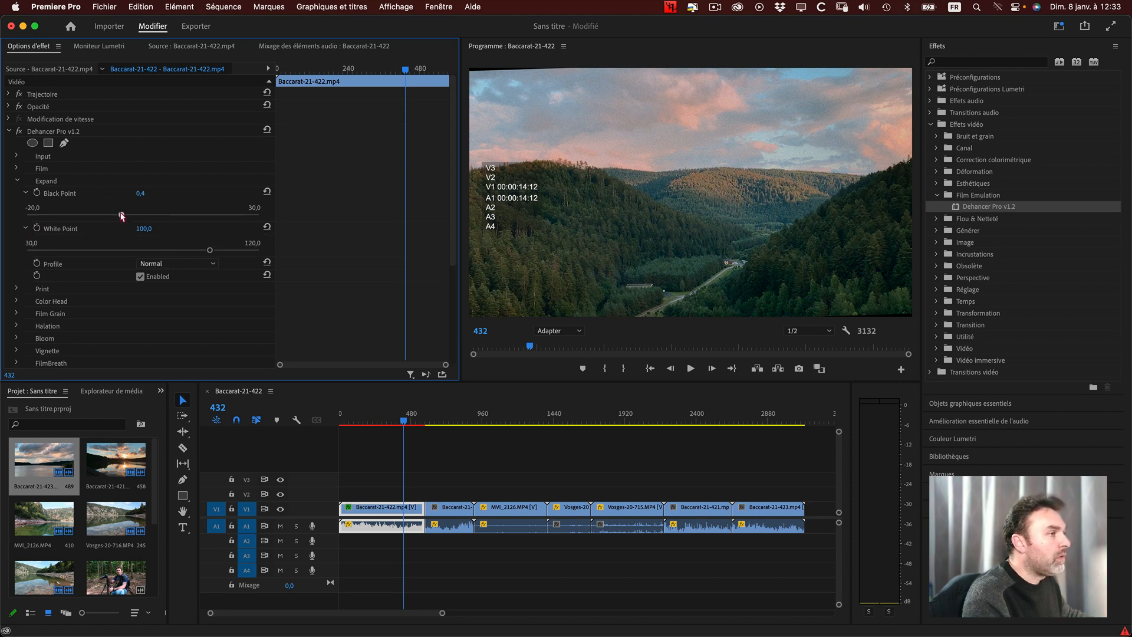
drag(121, 216, 151, 215)
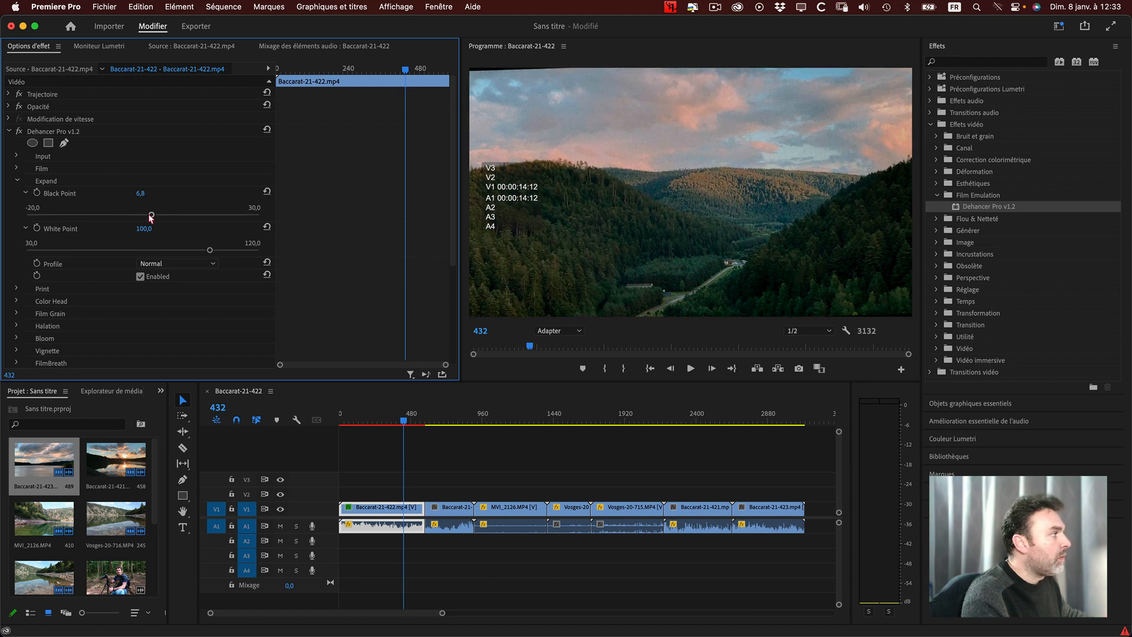
mouse_move(151, 216)
mouse_down()
mouse_move(97, 214)
mouse_move(148, 217)
mouse_up()
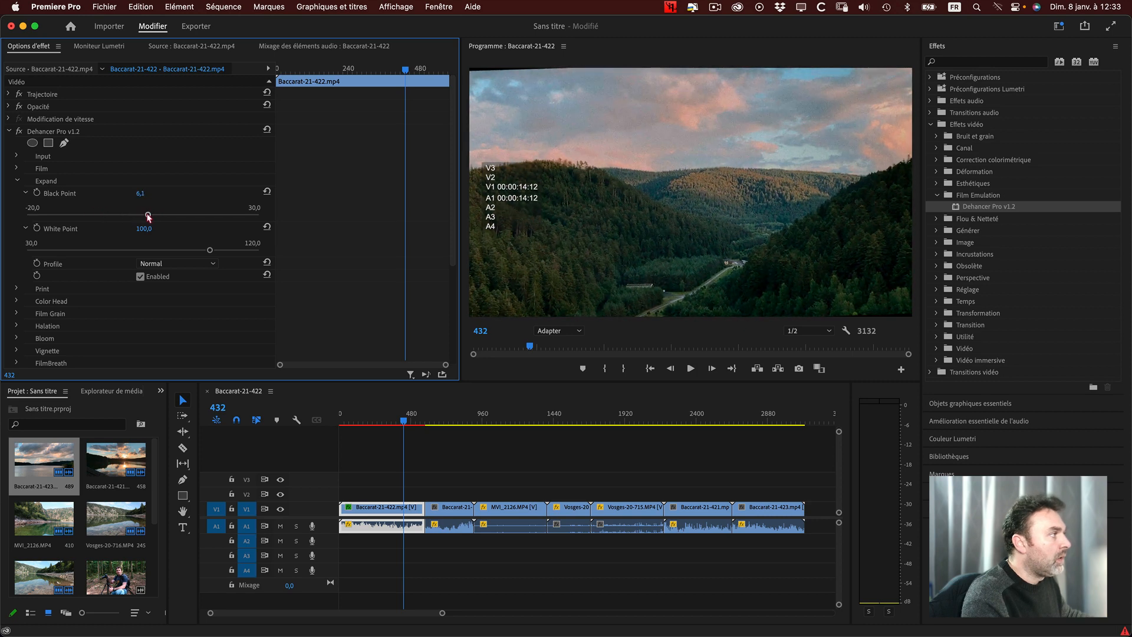
click(267, 191)
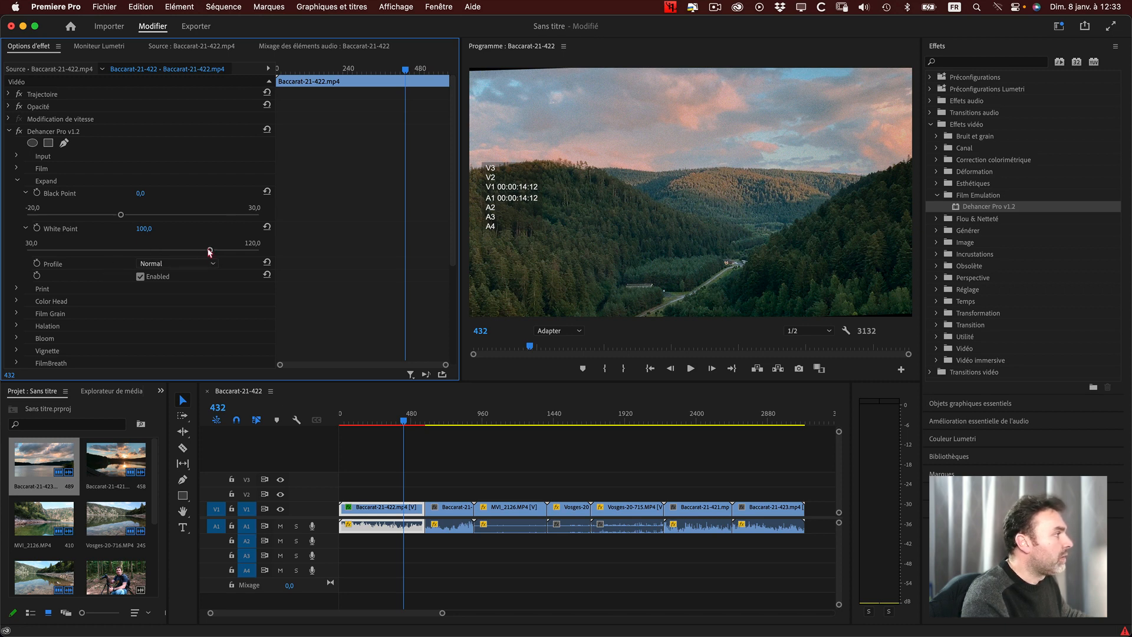
Try an Expand White Point of 99,3, reset it to 100,0, and review the profile options, keeping Normal and collapsing the section.
mouse_move(209, 249)
mouse_down()
mouse_move(74, 247)
mouse_move(214, 252)
mouse_move(206, 260)
mouse_move(231, 264)
mouse_move(206, 256)
mouse_up()
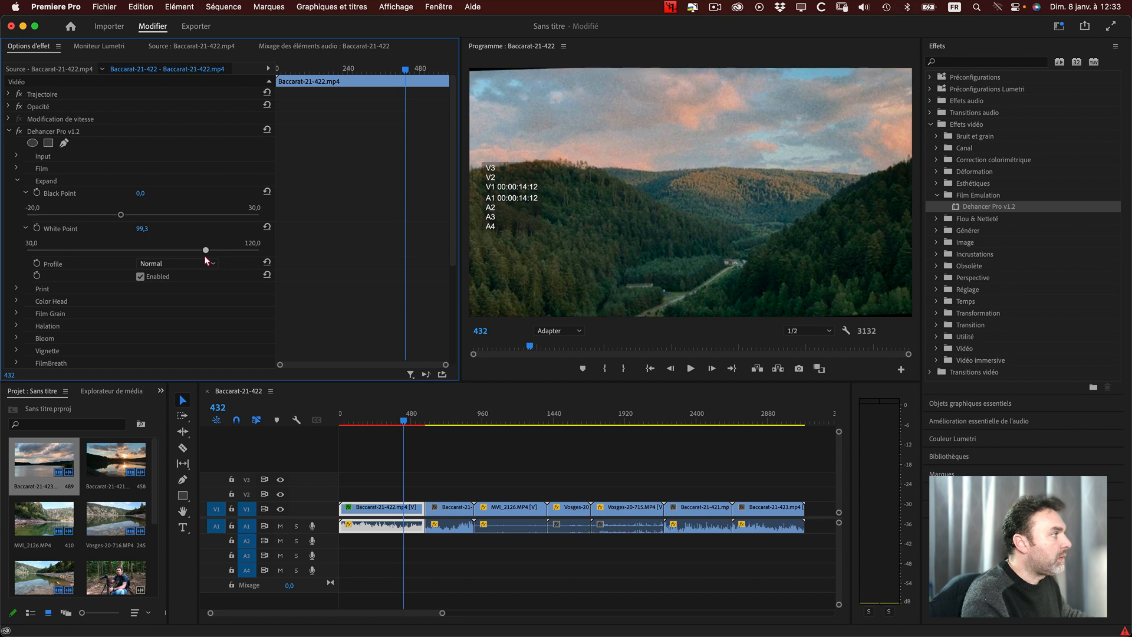
click(266, 227)
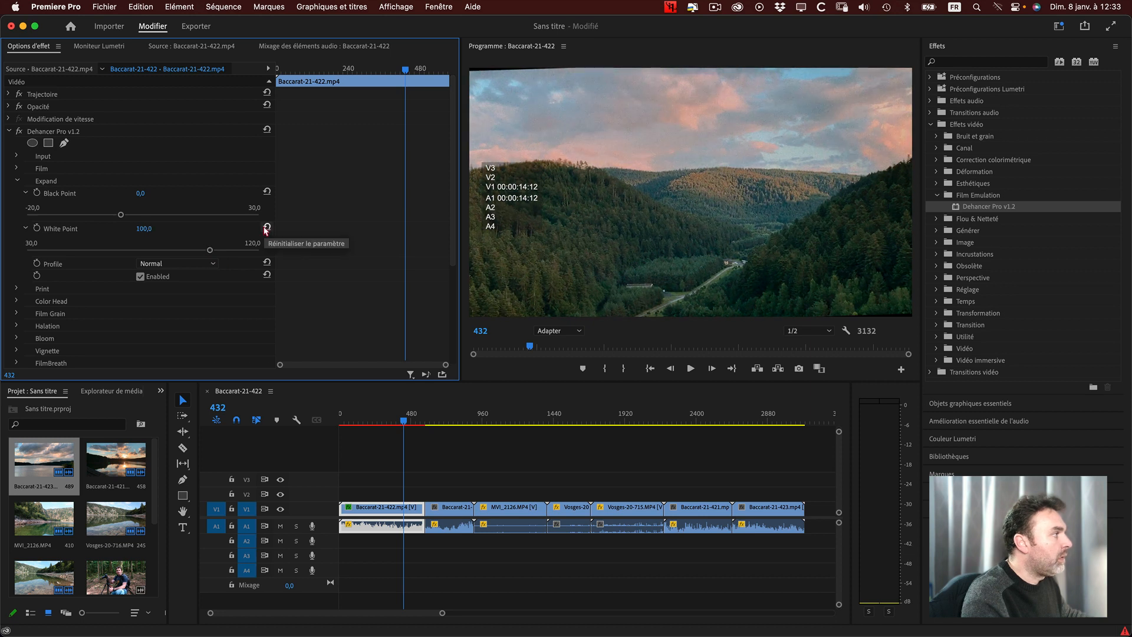
click(213, 264)
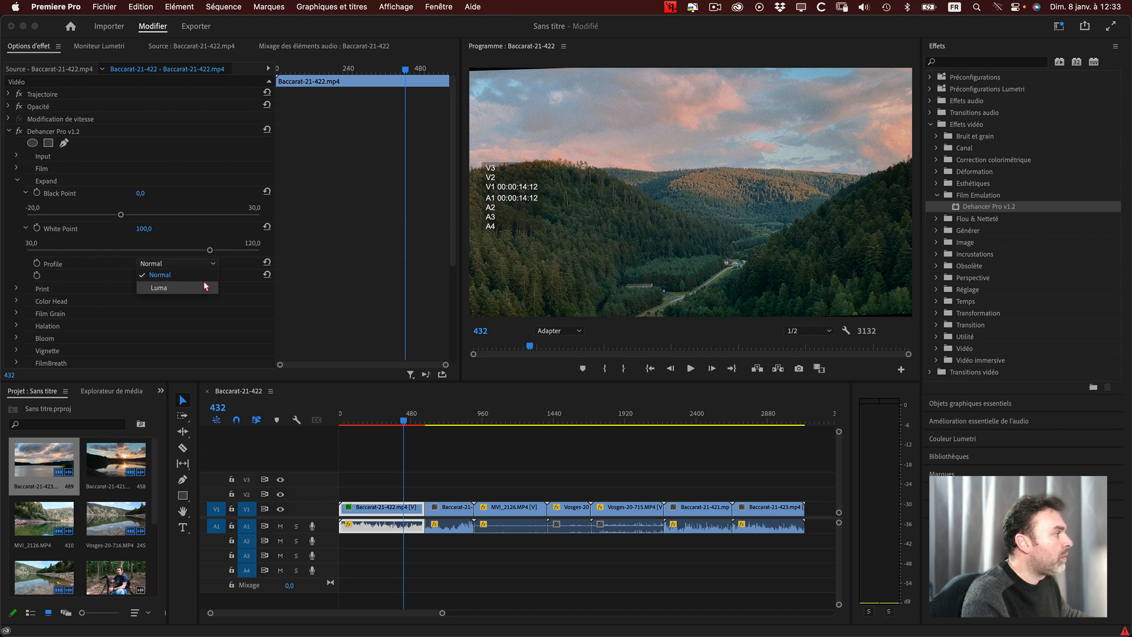
click(230, 267)
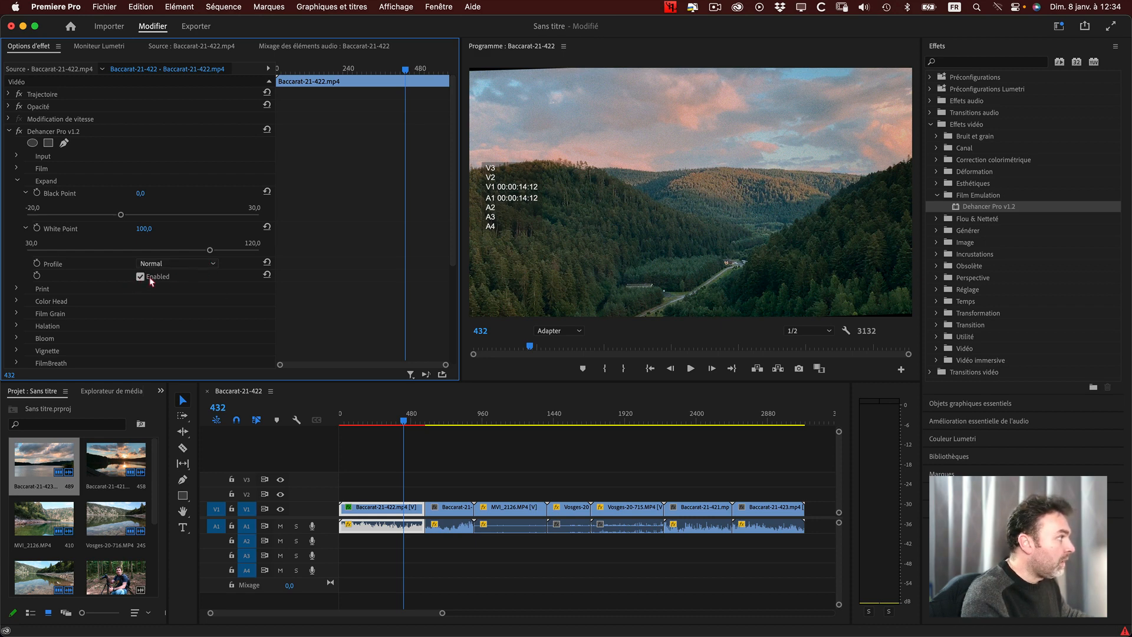
click(16, 181)
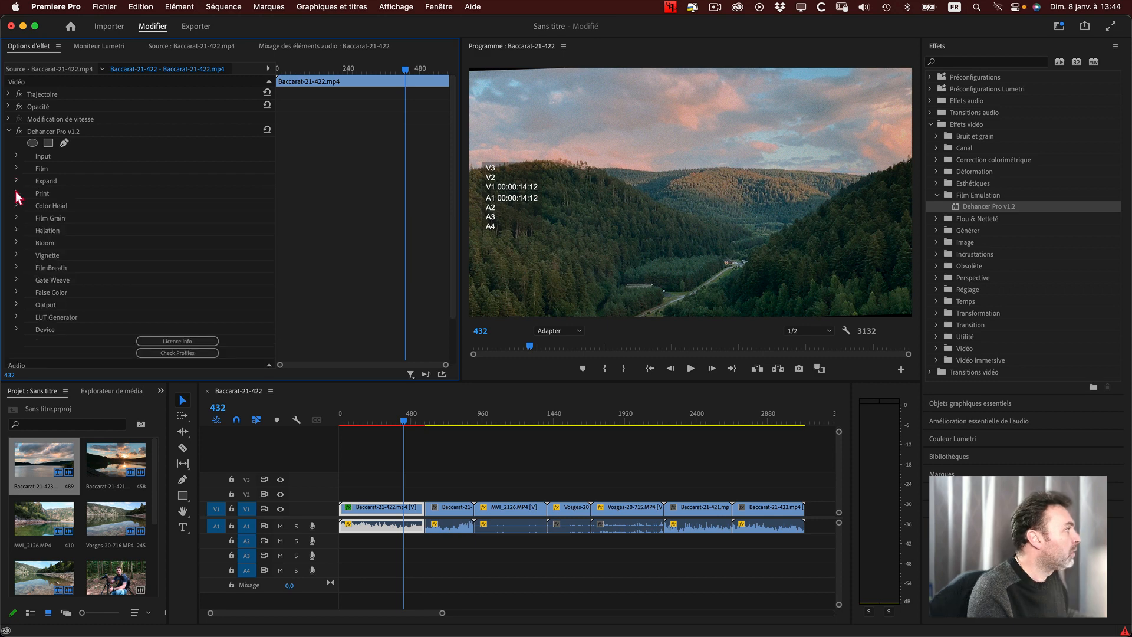
In the Print section, try the Fujifilm 3513, Kodak 2383 and Kodak Endura Glossy Paper profiles, and return the profile to Linear.
click(17, 193)
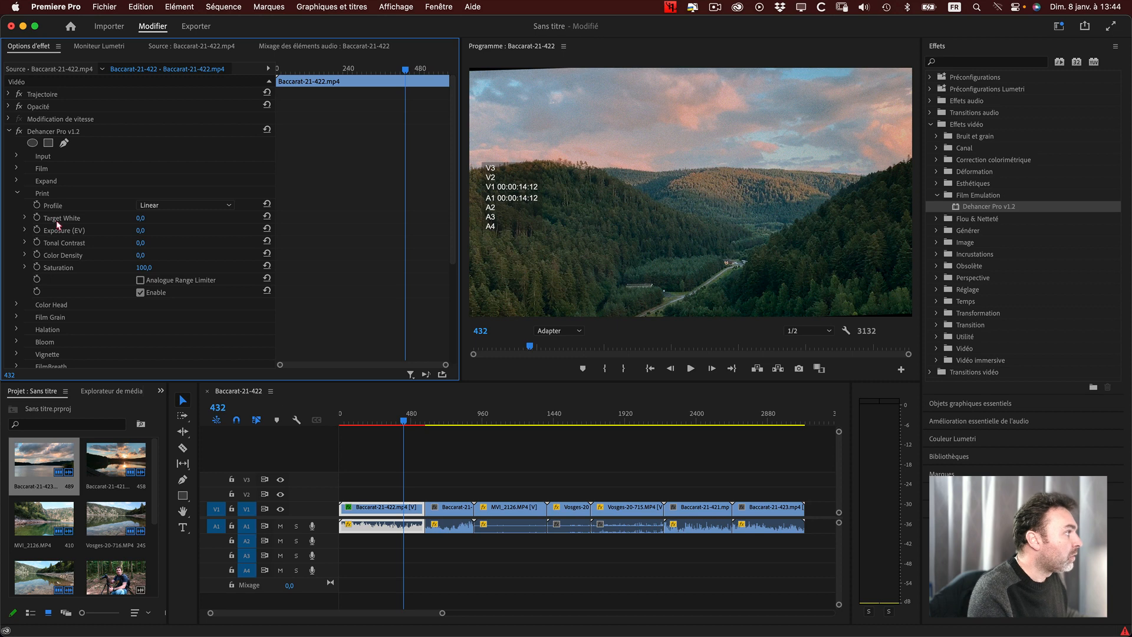
click(181, 206)
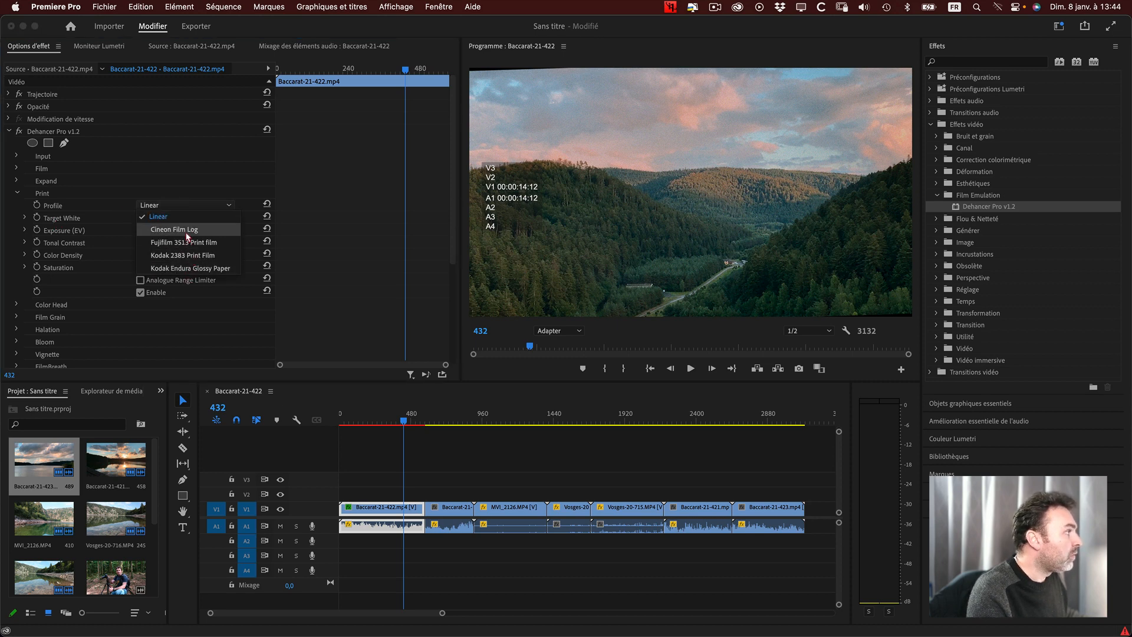
click(184, 243)
click(181, 207)
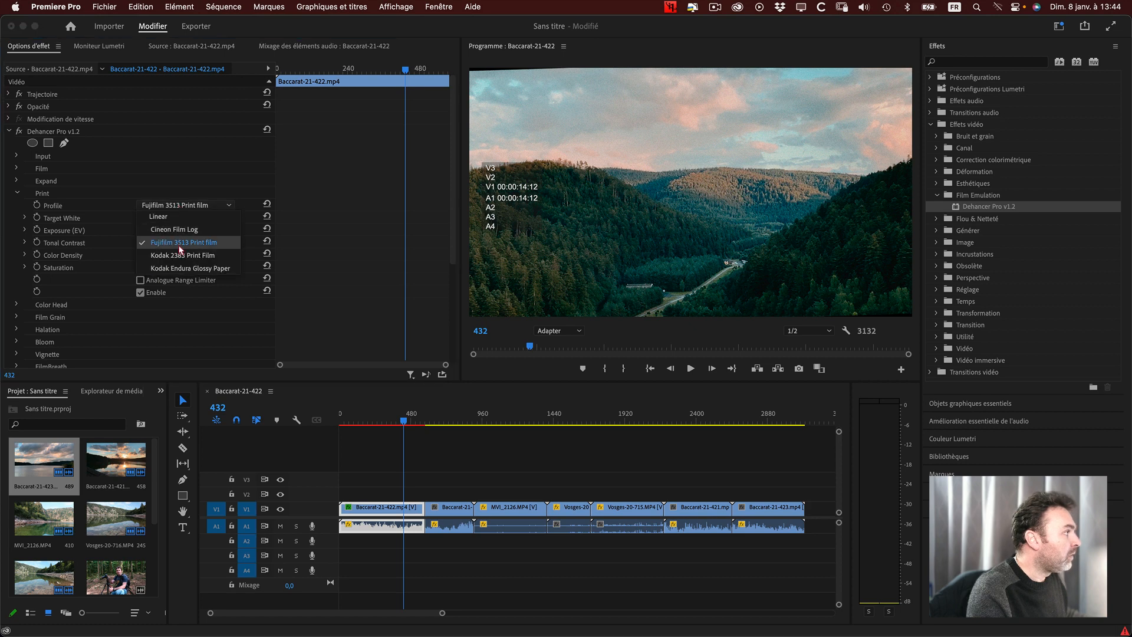
click(181, 255)
click(183, 206)
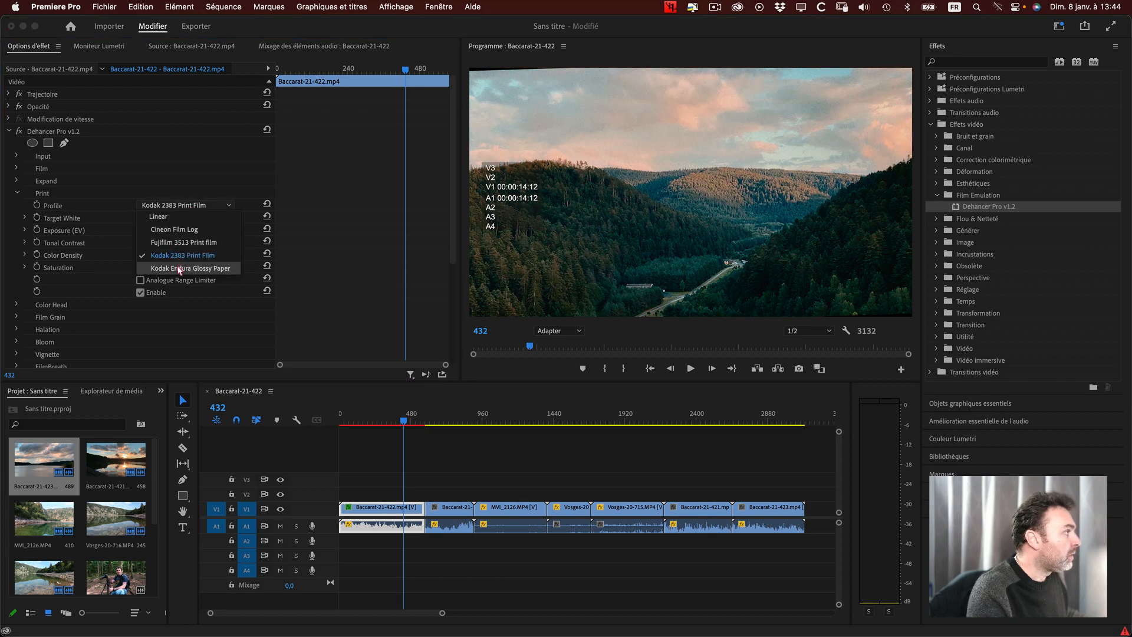
click(180, 268)
click(180, 207)
click(174, 217)
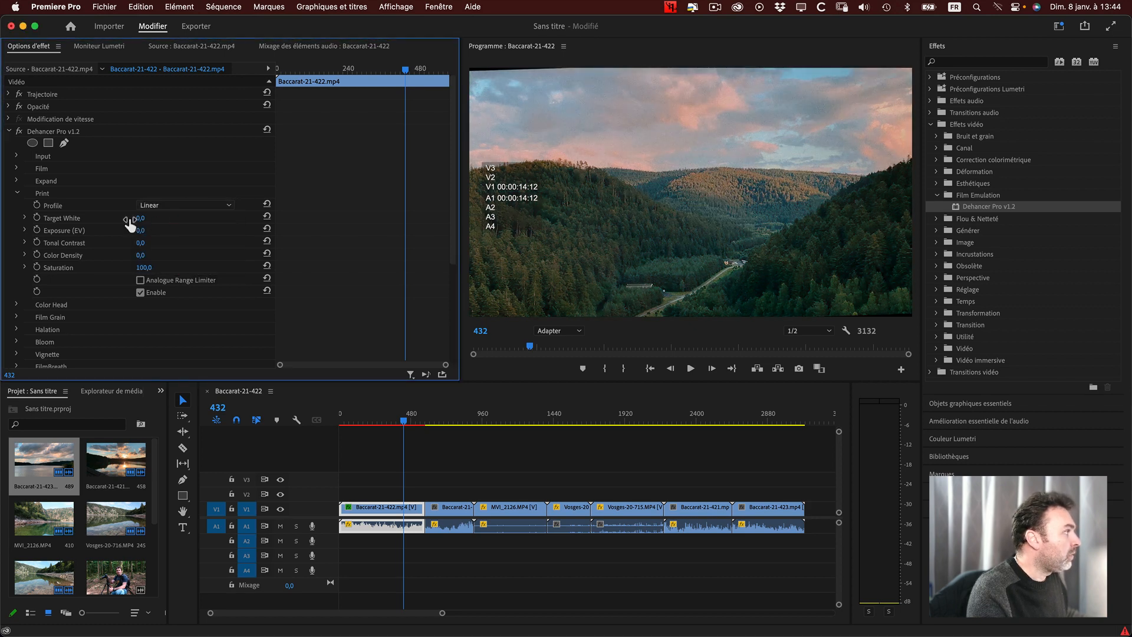
Set the Print profile to Cineon Film Log and its Target White to -0,1.
click(25, 218)
drag(144, 240, 227, 243)
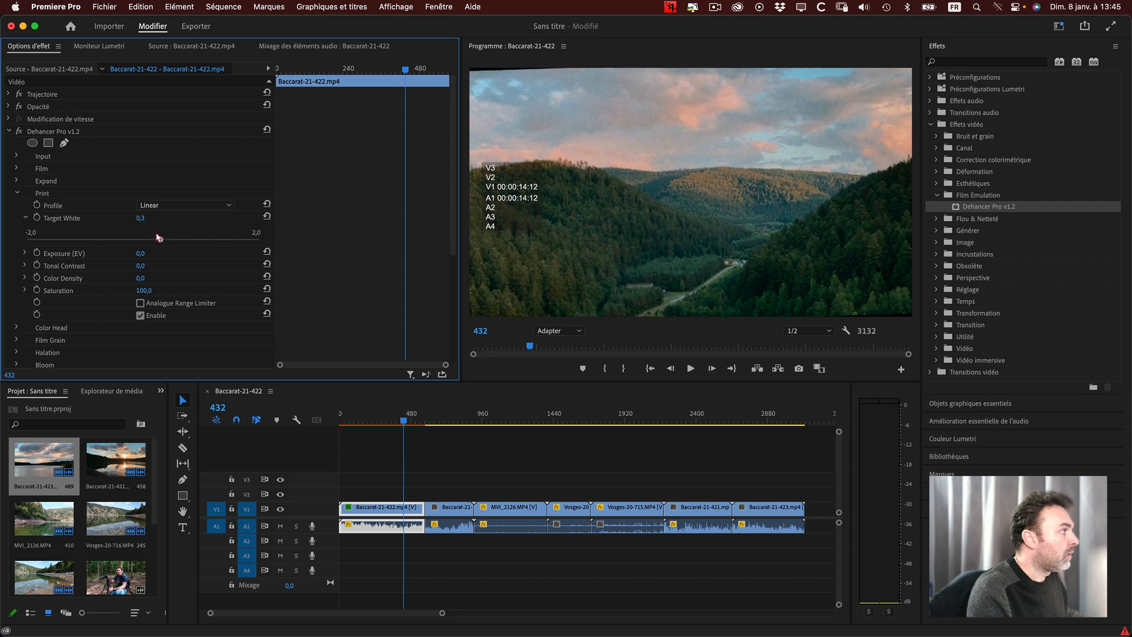
click(161, 207)
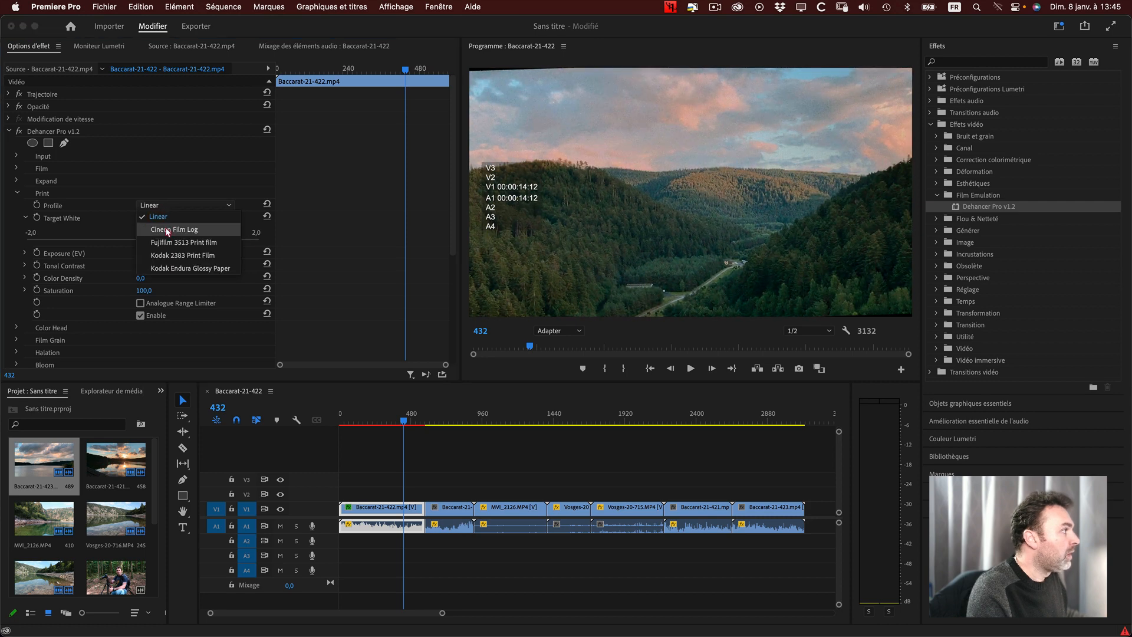
click(168, 230)
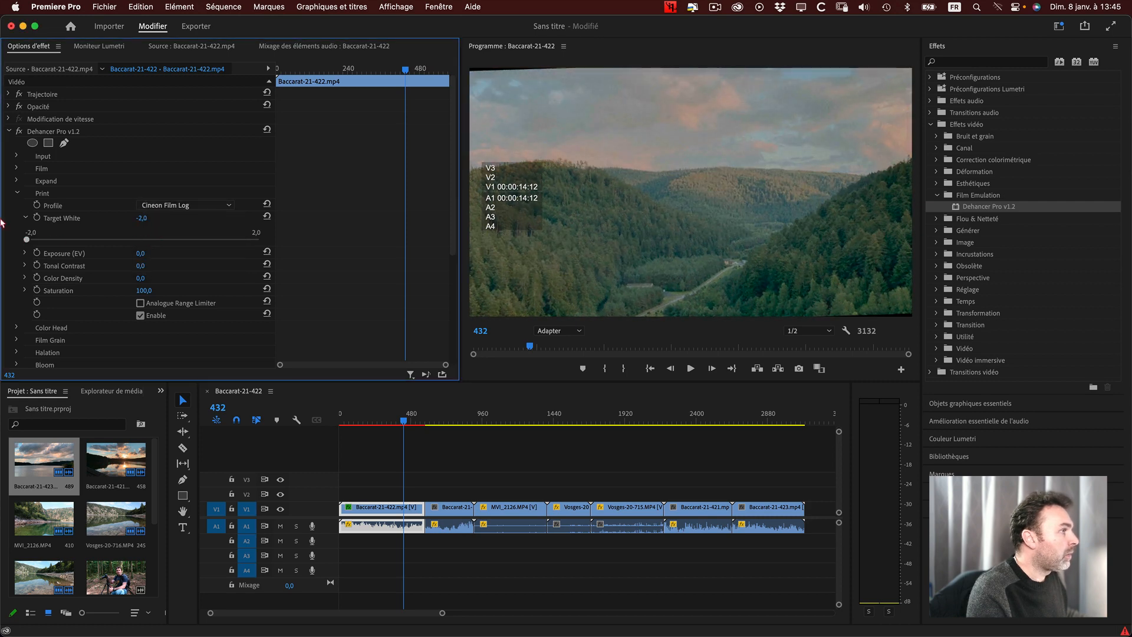
drag(53, 240, 136, 239)
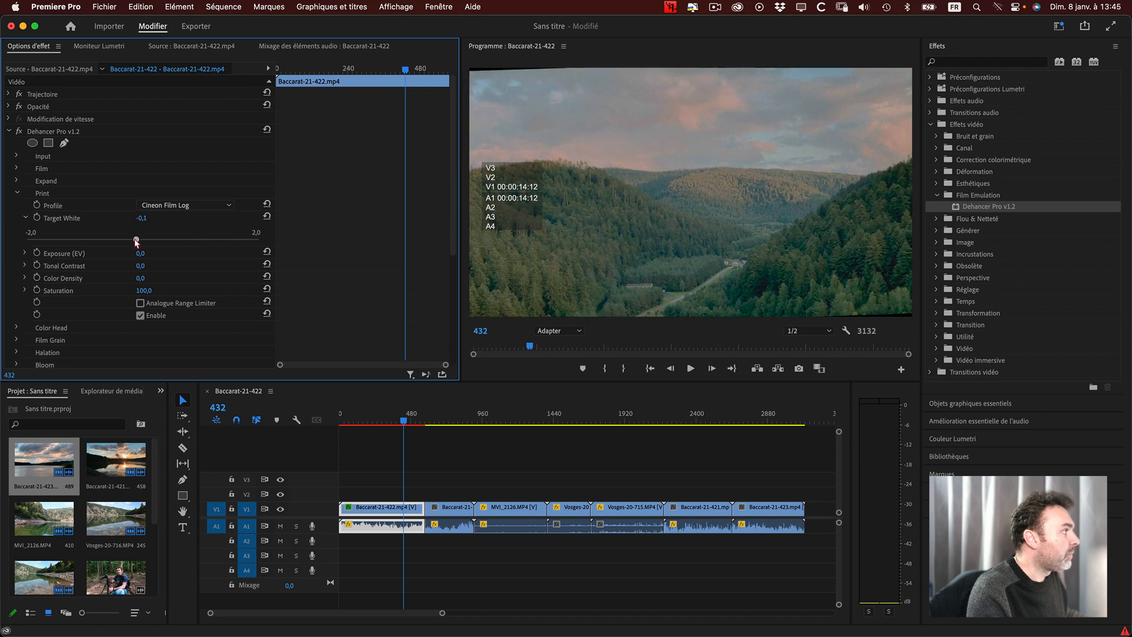
click(25, 218)
Try the Print Exposure (EV) slider, leaving it at 0,0, and set Tonal Contrast to 1,9.
click(24, 230)
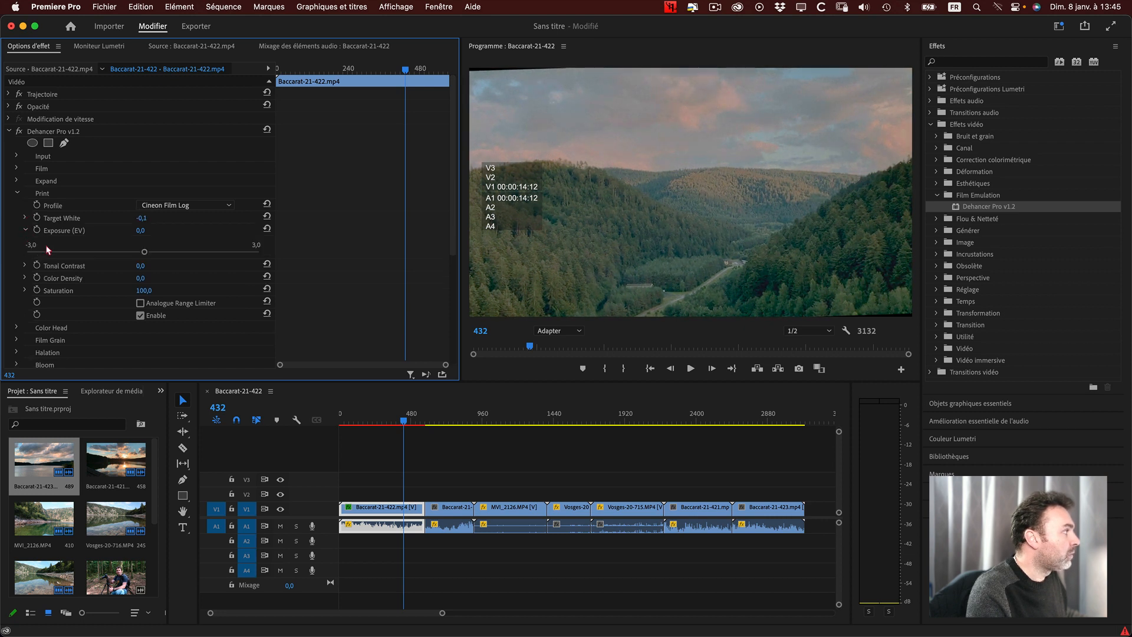
mouse_move(142, 253)
mouse_down()
mouse_move(72, 250)
mouse_move(141, 254)
mouse_up()
click(25, 231)
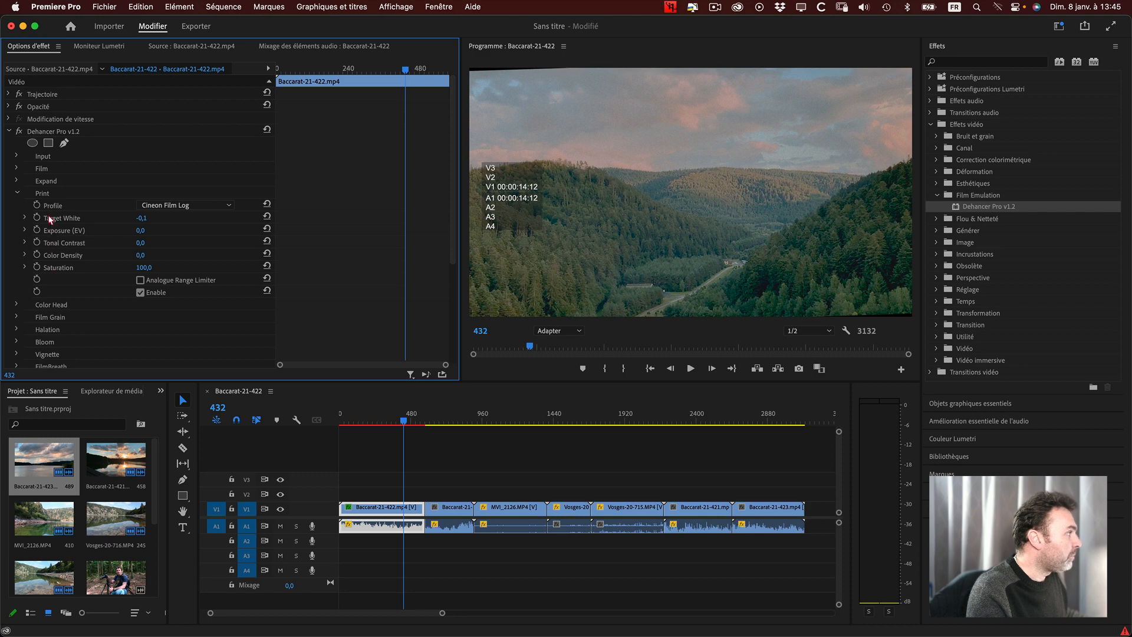
click(25, 242)
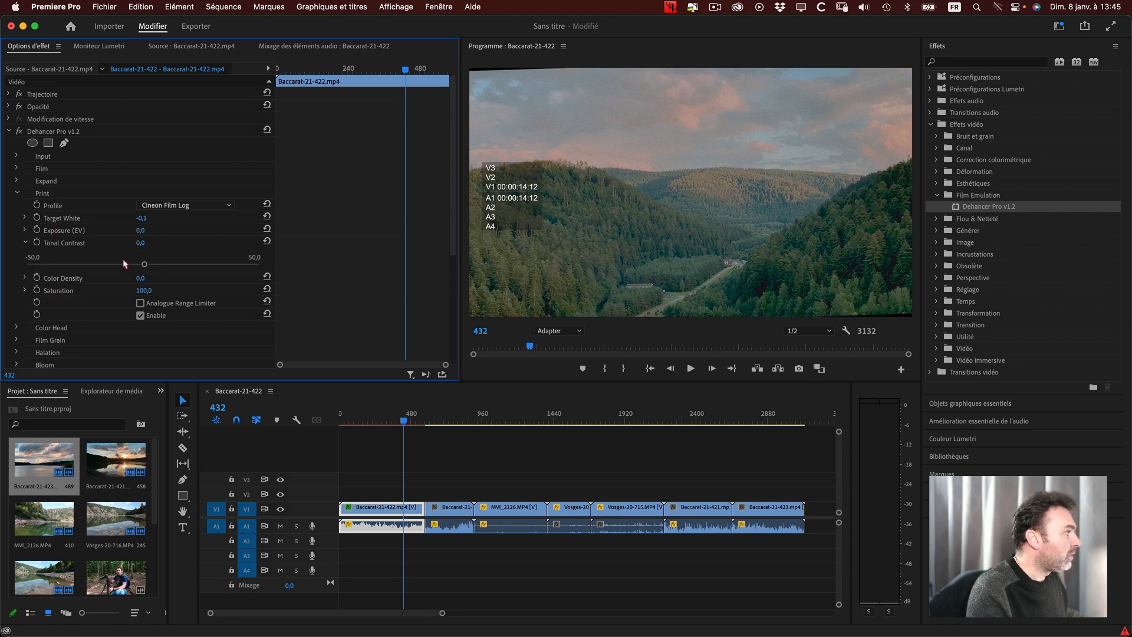
mouse_move(145, 265)
mouse_down()
mouse_move(69, 263)
mouse_move(248, 263)
mouse_move(147, 265)
mouse_up()
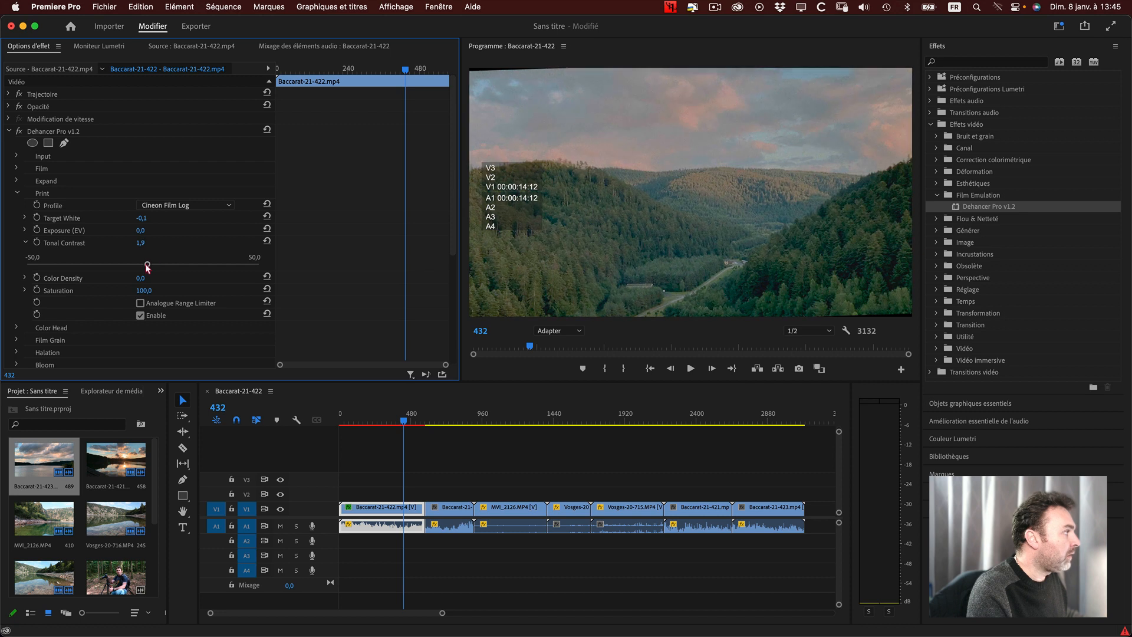
click(26, 243)
Set the Print section's Color Density to -1,3 after trying -4,3.
click(25, 255)
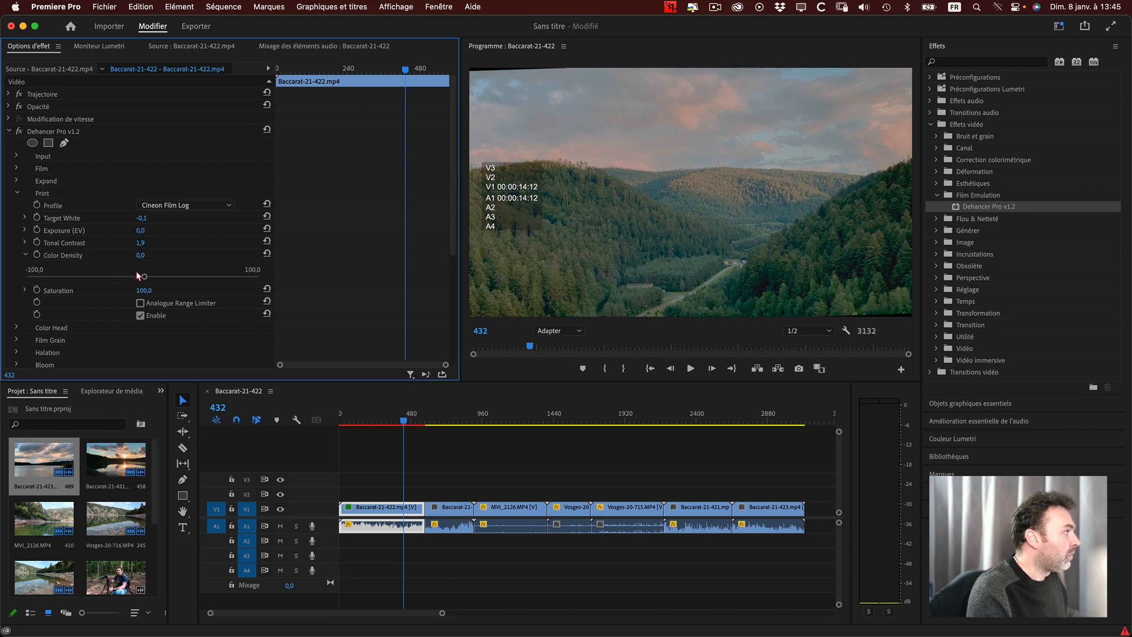
mouse_move(145, 278)
mouse_down()
mouse_move(73, 277)
mouse_move(247, 275)
mouse_move(138, 277)
mouse_up()
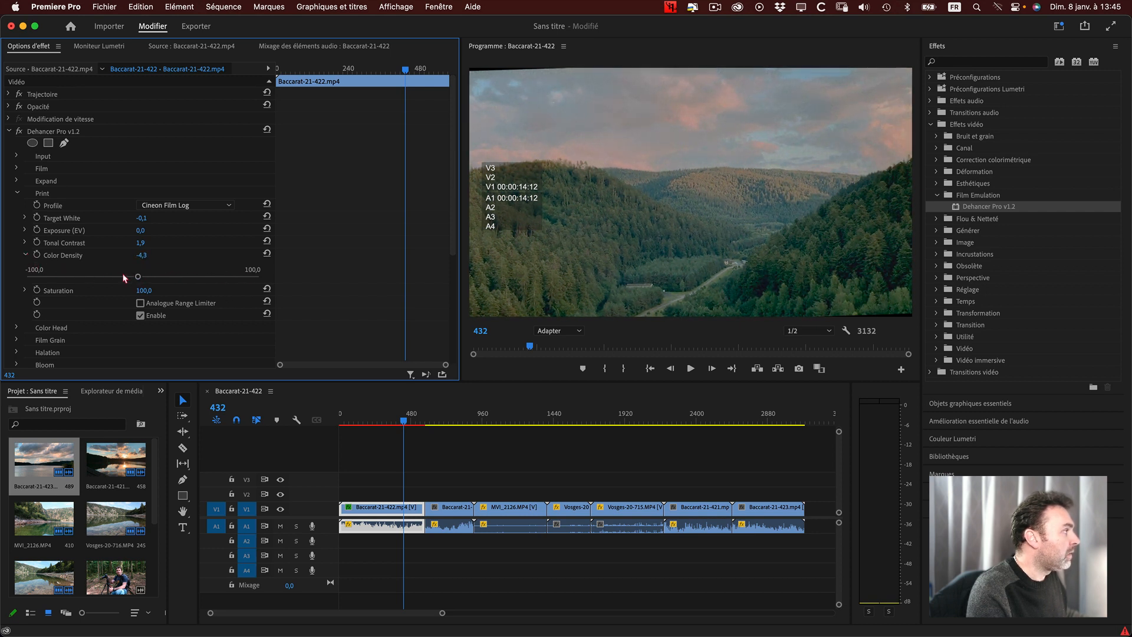
mouse_move(138, 278)
mouse_down()
mouse_move(255, 278)
mouse_move(88, 278)
mouse_move(155, 278)
mouse_move(141, 278)
mouse_up()
click(25, 254)
Try a Print Saturation of 99,2, return it to 100,0, and enable the Analogue Range Limiter.
click(25, 267)
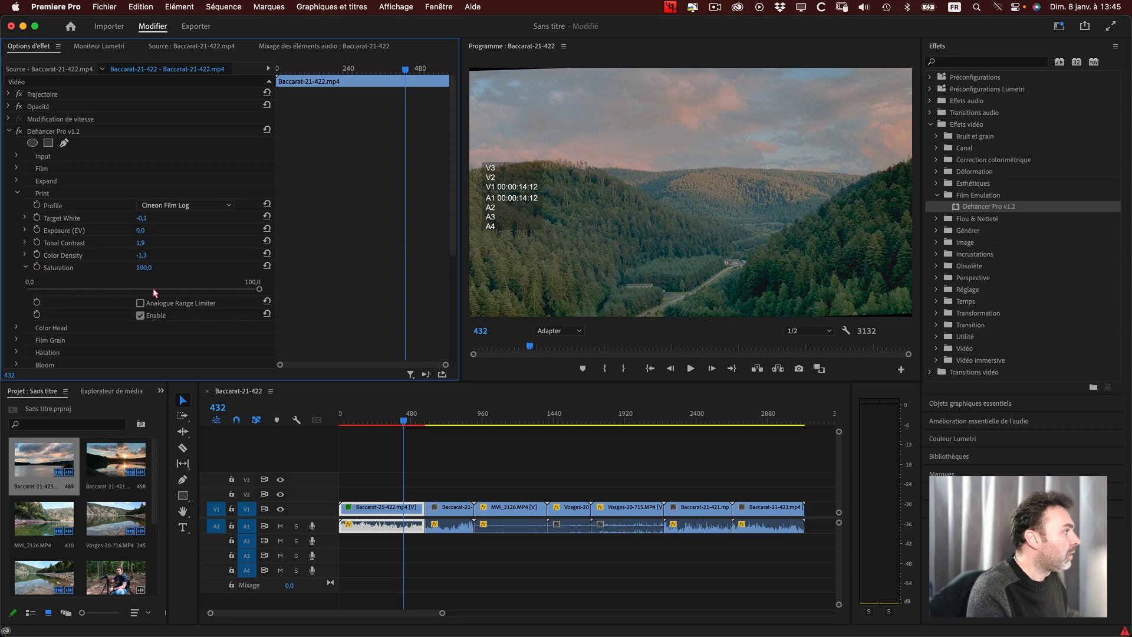
mouse_move(259, 289)
mouse_down()
mouse_move(19, 275)
mouse_move(259, 289)
mouse_up()
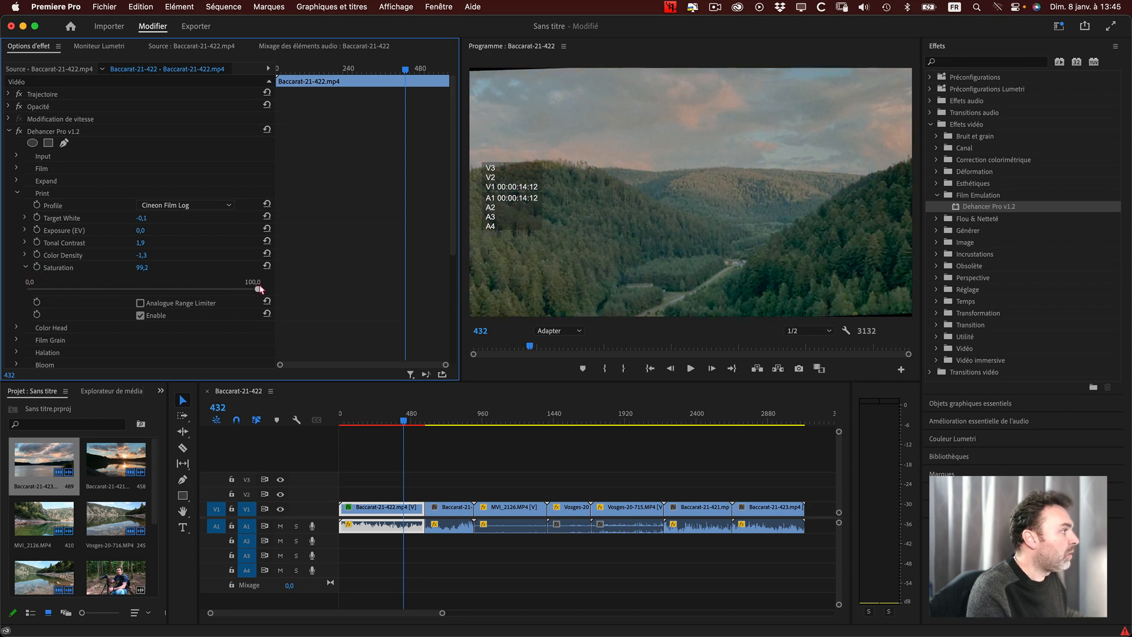
click(26, 268)
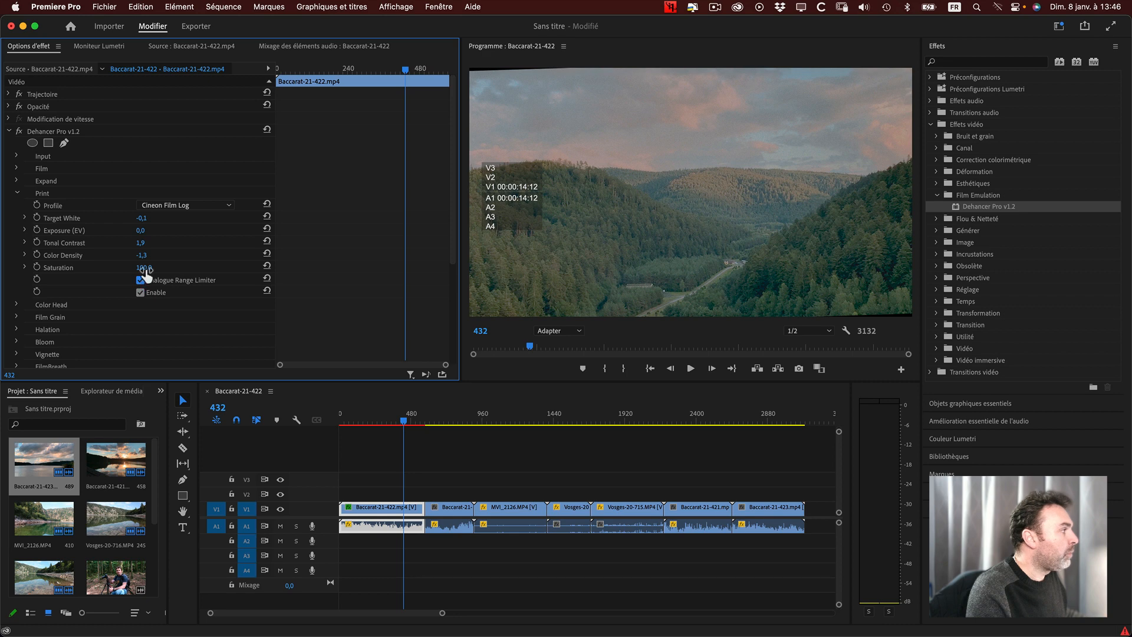
click(25, 267)
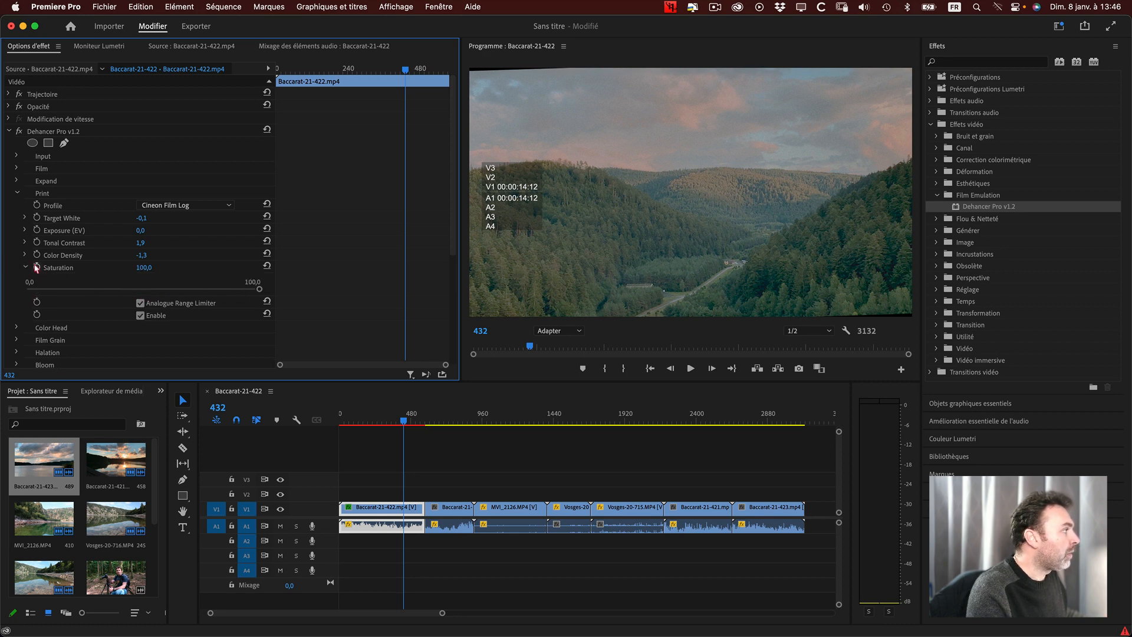
click(27, 266)
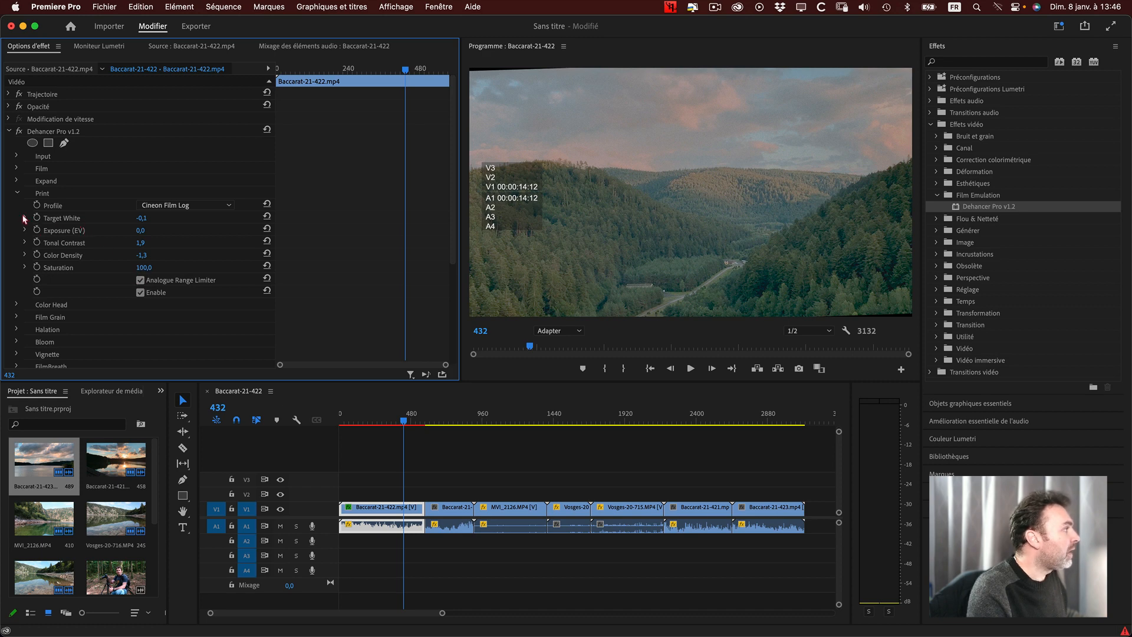
Disable and re-enable the Print section several times to compare the image with and without it, leaving it enabled.
click(140, 293)
click(140, 293)
click(140, 293)
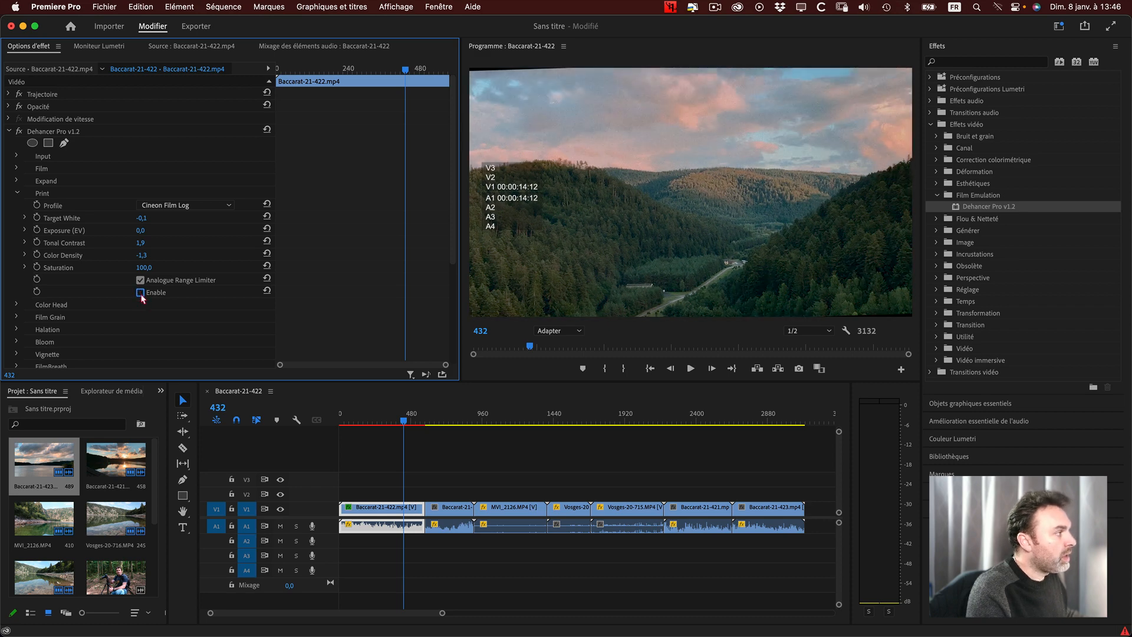
click(140, 293)
click(141, 292)
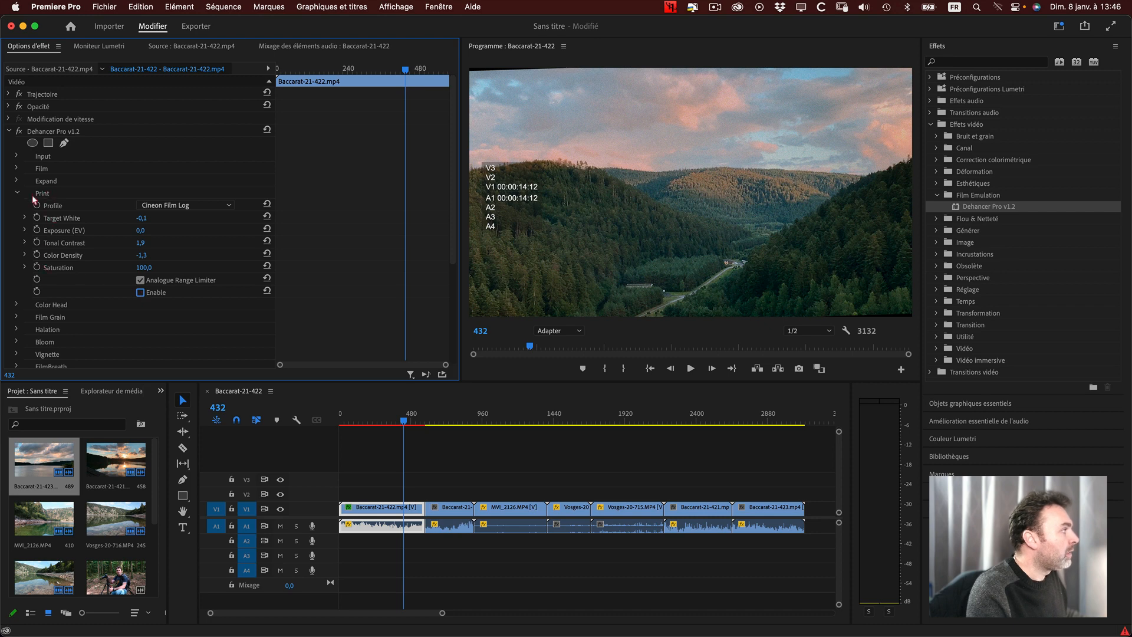
click(140, 292)
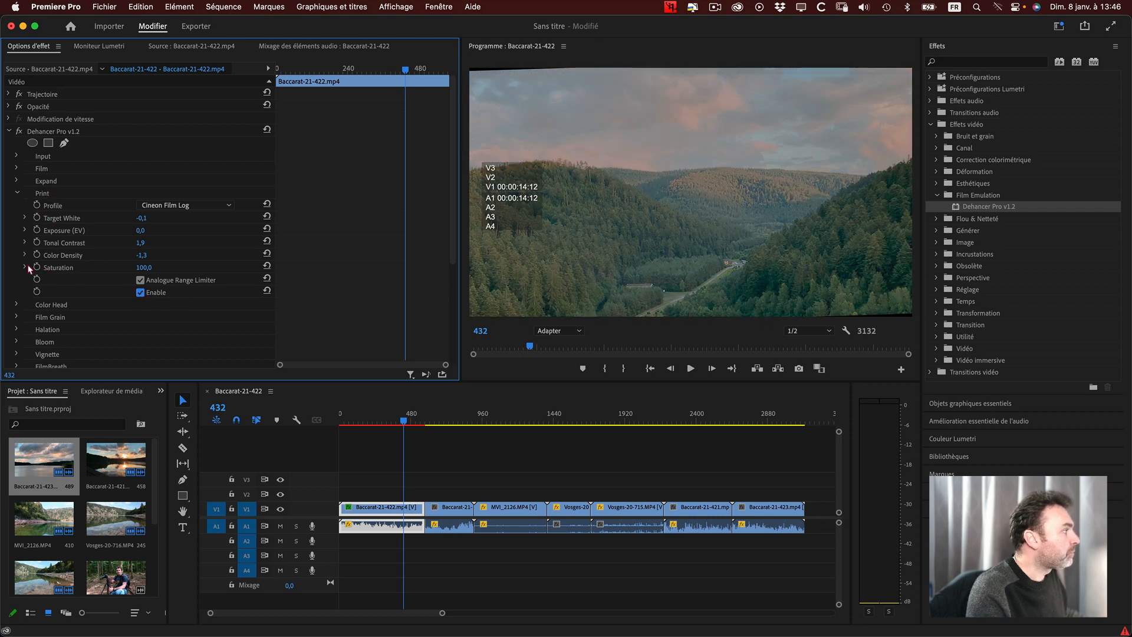
Collapse the Print section, open Color Head and expand its Yellow - Blue, Magenta - Green and Cyan - Red sliders.
click(18, 193)
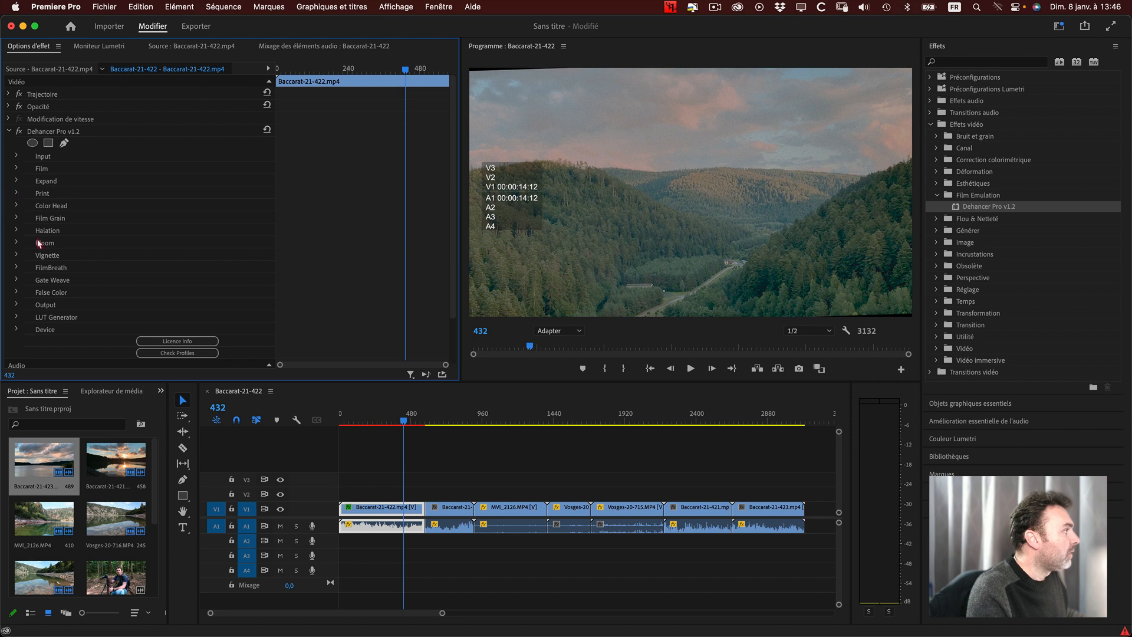
click(17, 205)
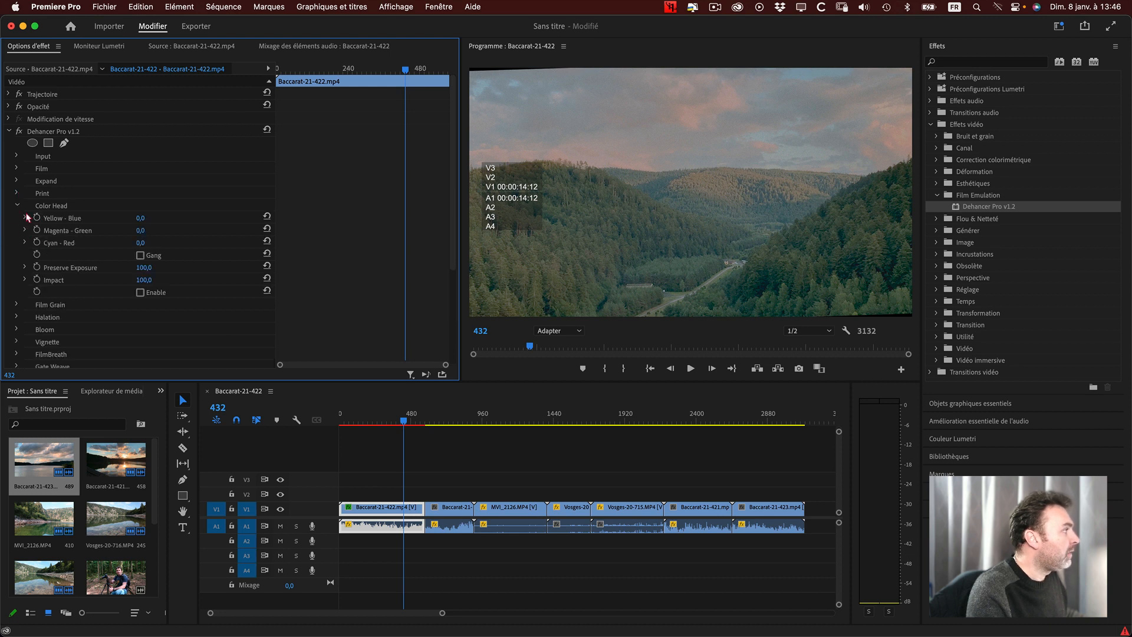
click(25, 218)
click(24, 254)
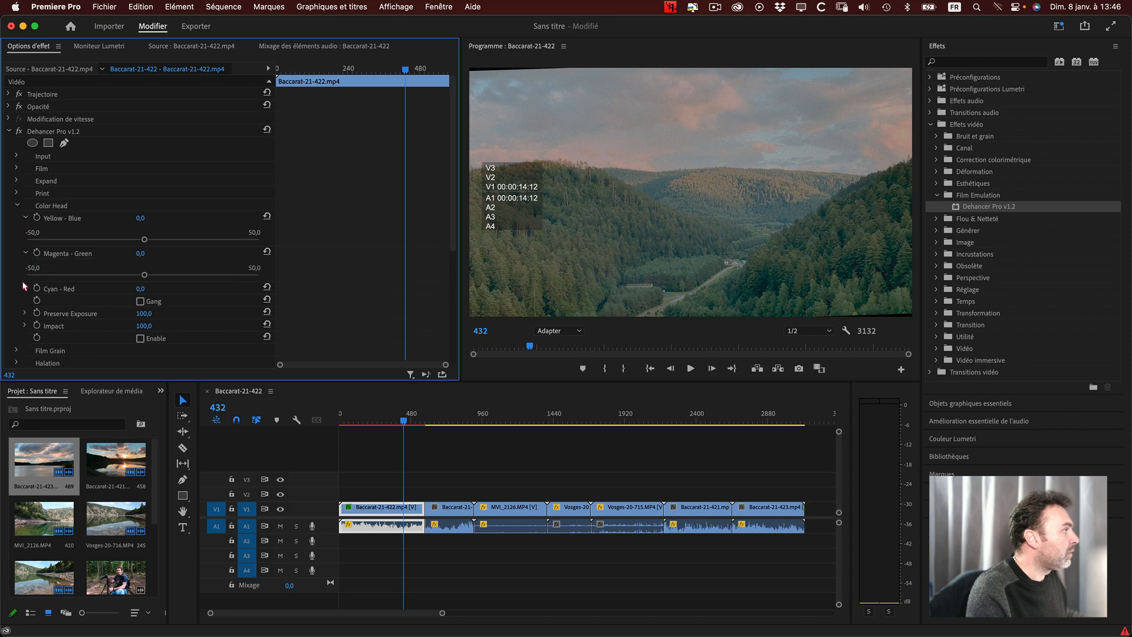
click(26, 288)
scroll(49, 262, down, 5)
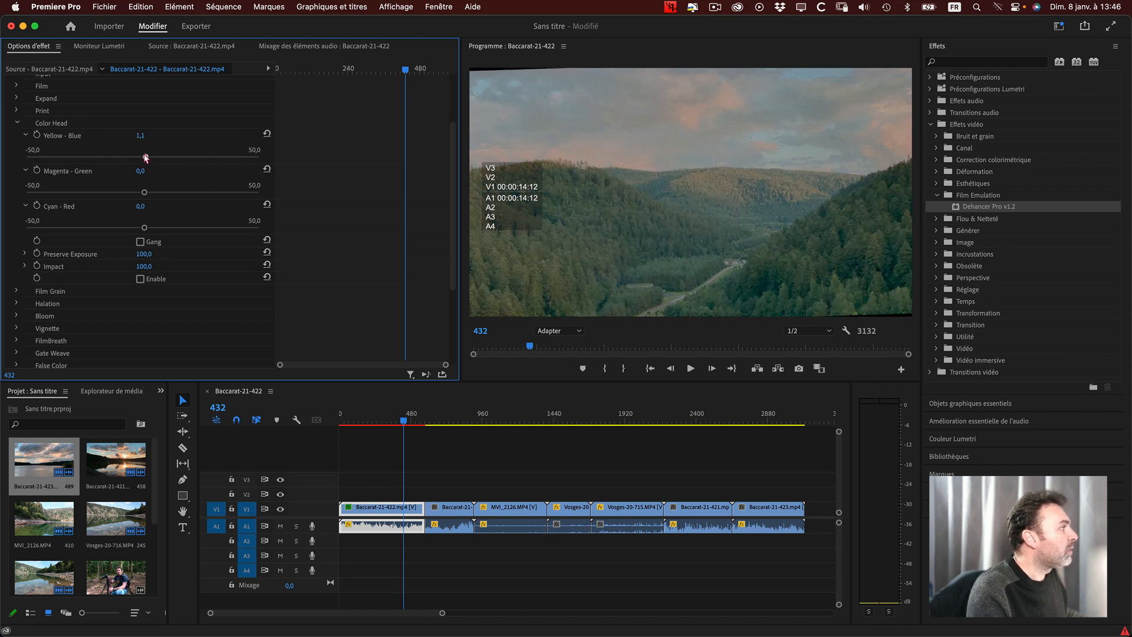
Enable the Color Head section and try Yellow - Blue at -0,9 and 6,7, resetting it to 0,0.
mouse_move(145, 158)
mouse_down()
mouse_move(57, 158)
mouse_move(140, 158)
mouse_up()
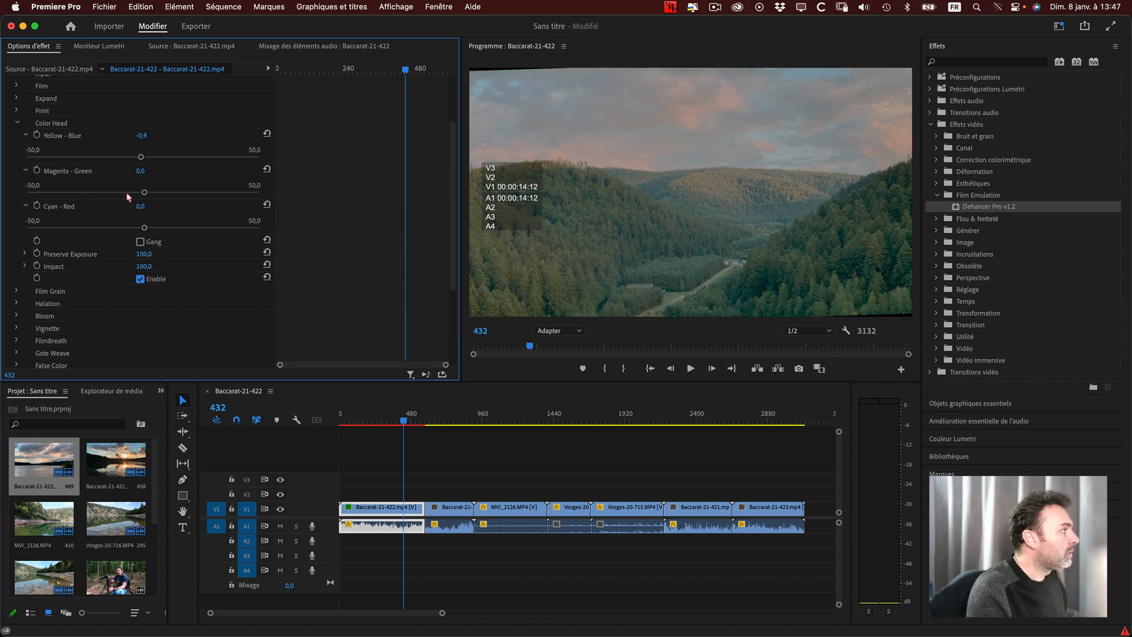
mouse_move(141, 158)
mouse_down()
mouse_move(59, 156)
mouse_move(285, 161)
mouse_move(158, 158)
mouse_up()
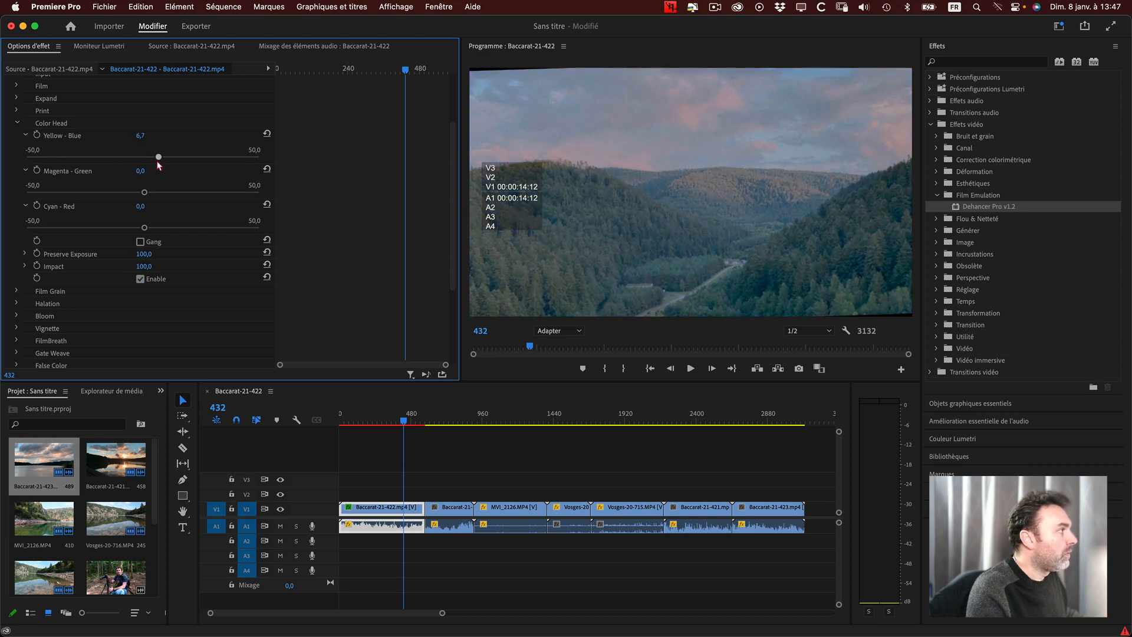
click(266, 135)
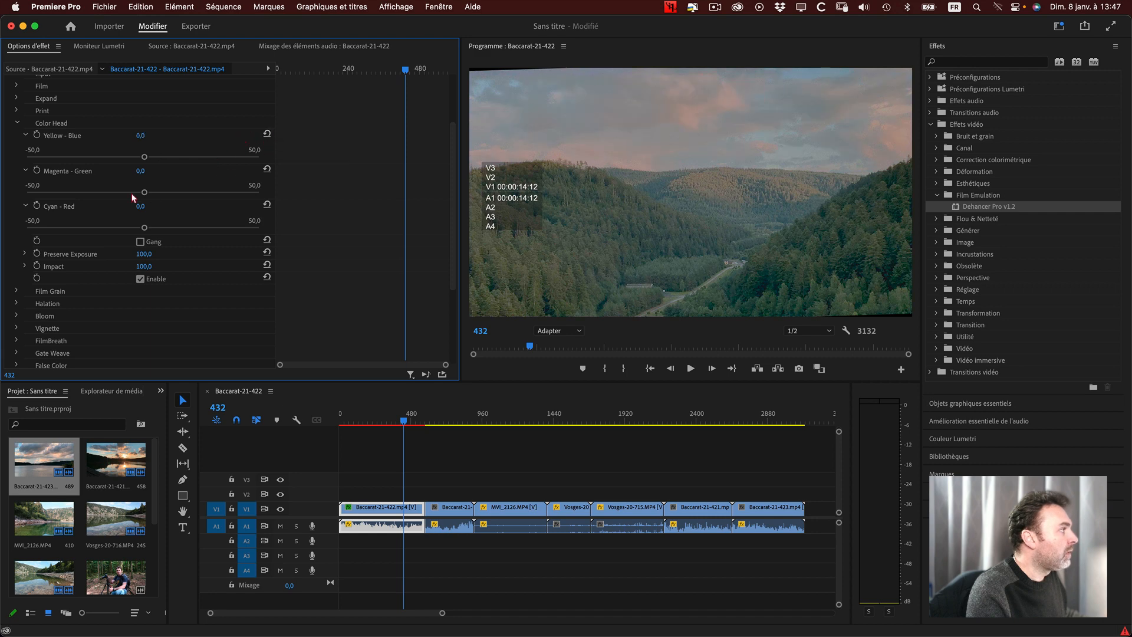
Try the Magenta - Green and Cyan - Red sliders in Color Head, resetting each to 0,0.
drag(143, 192, 202, 186)
click(266, 168)
mouse_move(144, 227)
mouse_down()
mouse_move(98, 226)
mouse_move(278, 221)
mouse_move(148, 227)
mouse_up()
click(266, 205)
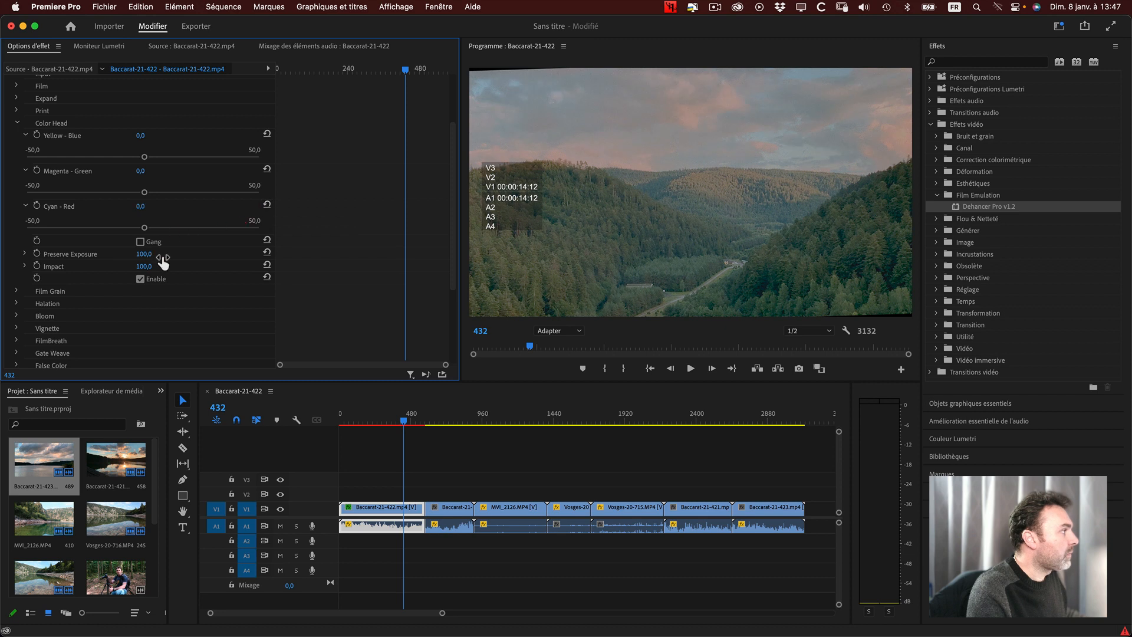
Expand Color Head's Preserve Exposure and Impact sliders, trying Preserve Exposure and leaving it at 100,0.
click(25, 253)
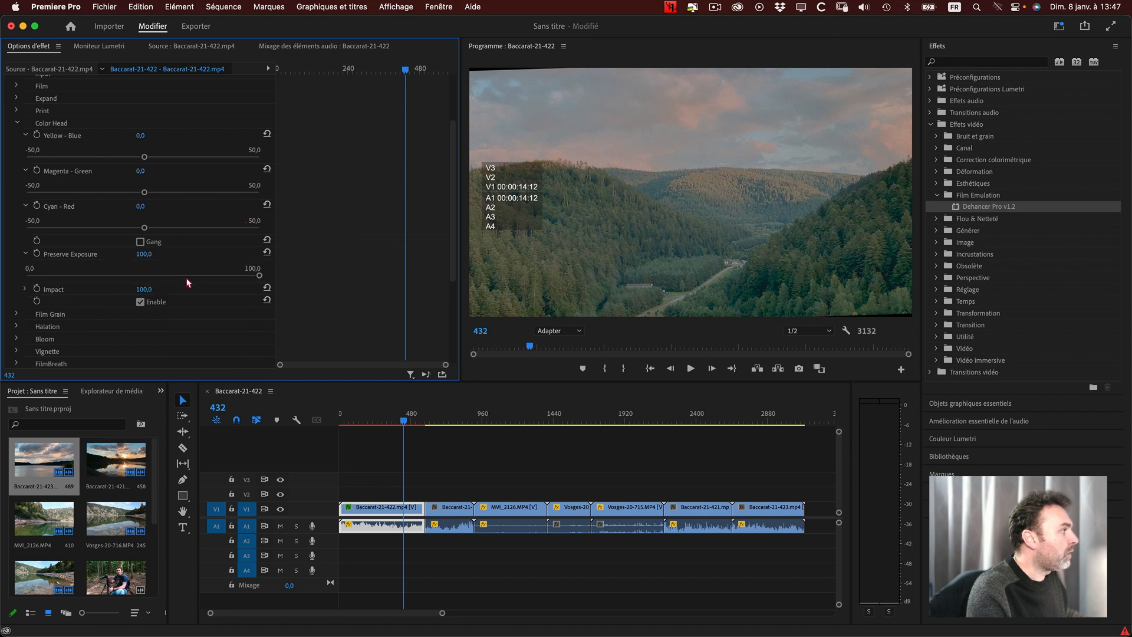
mouse_move(260, 276)
mouse_down()
mouse_move(114, 274)
mouse_move(269, 274)
mouse_up()
click(24, 289)
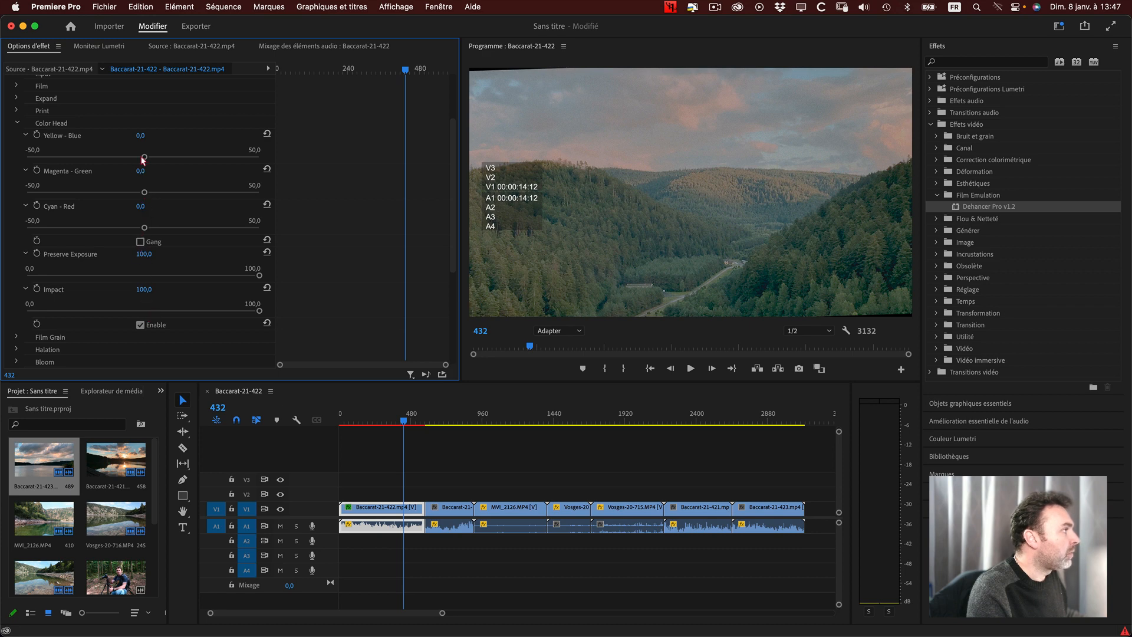
Try Yellow - Blue at 21,1 and Magenta - Green at -2,9, and lower the Color Head Impact to 80,5.
drag(144, 157, 214, 157)
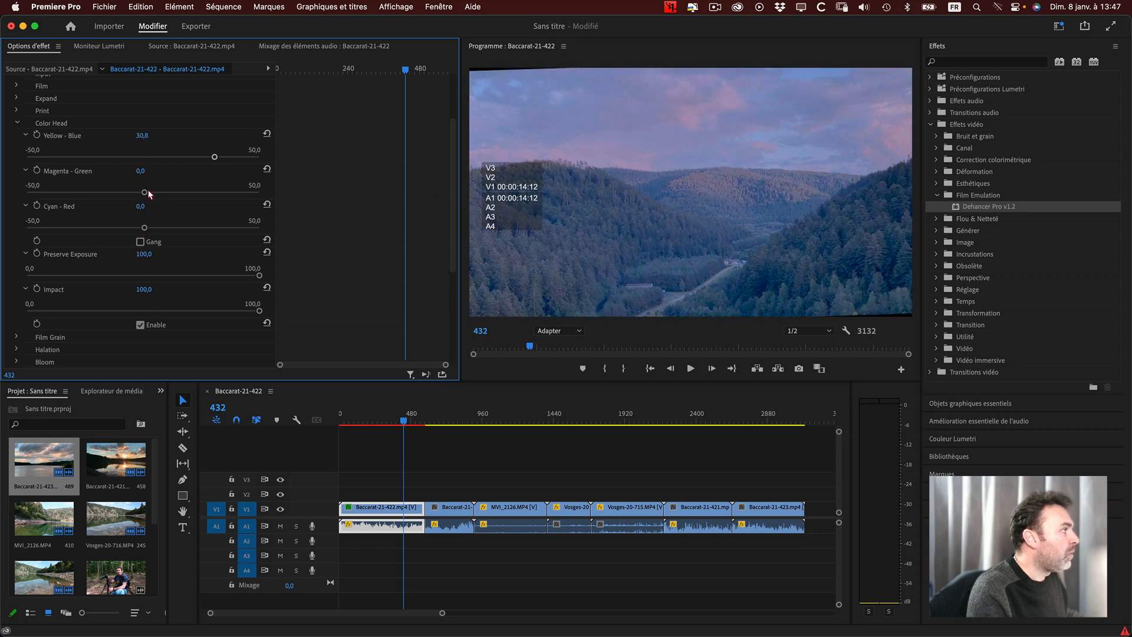
drag(143, 192, 124, 192)
drag(213, 157, 192, 158)
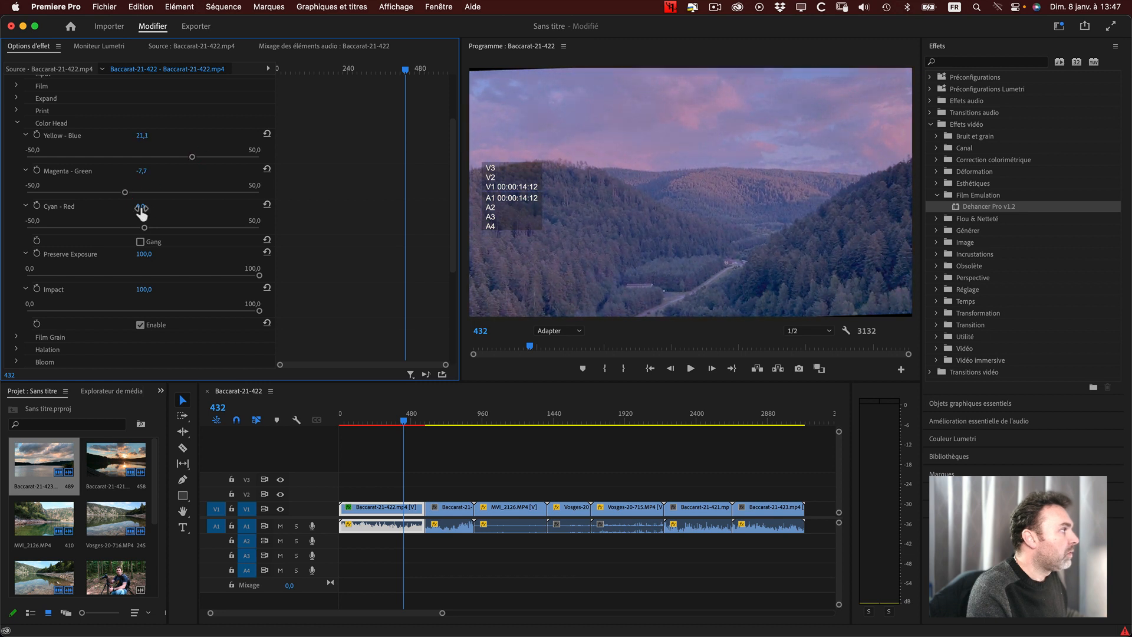
drag(124, 192, 136, 193)
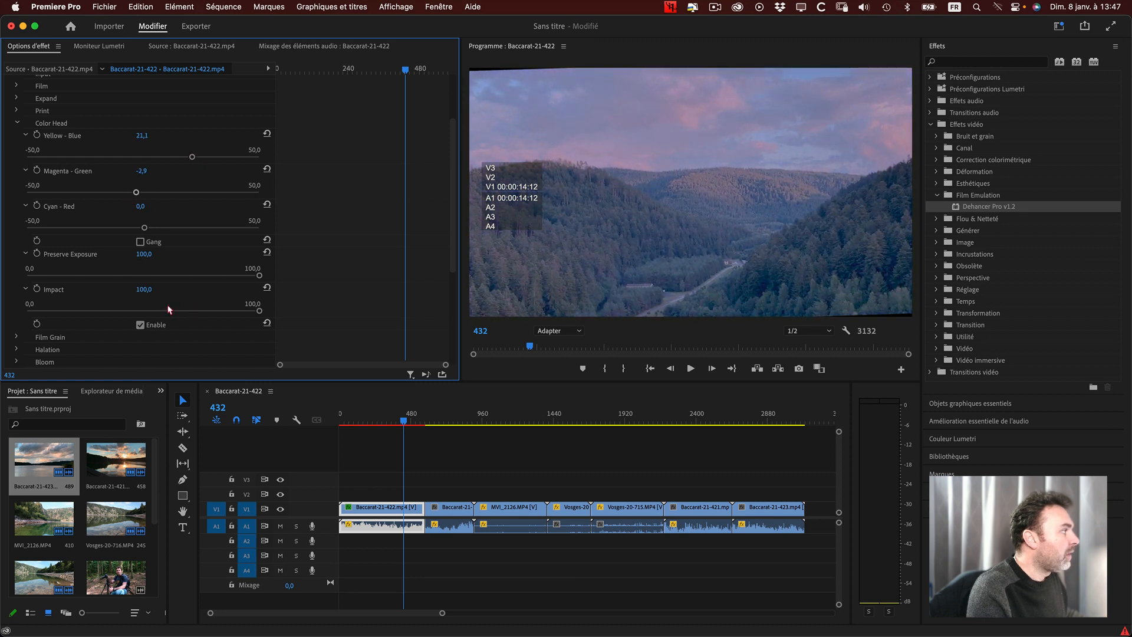
drag(259, 311, 214, 307)
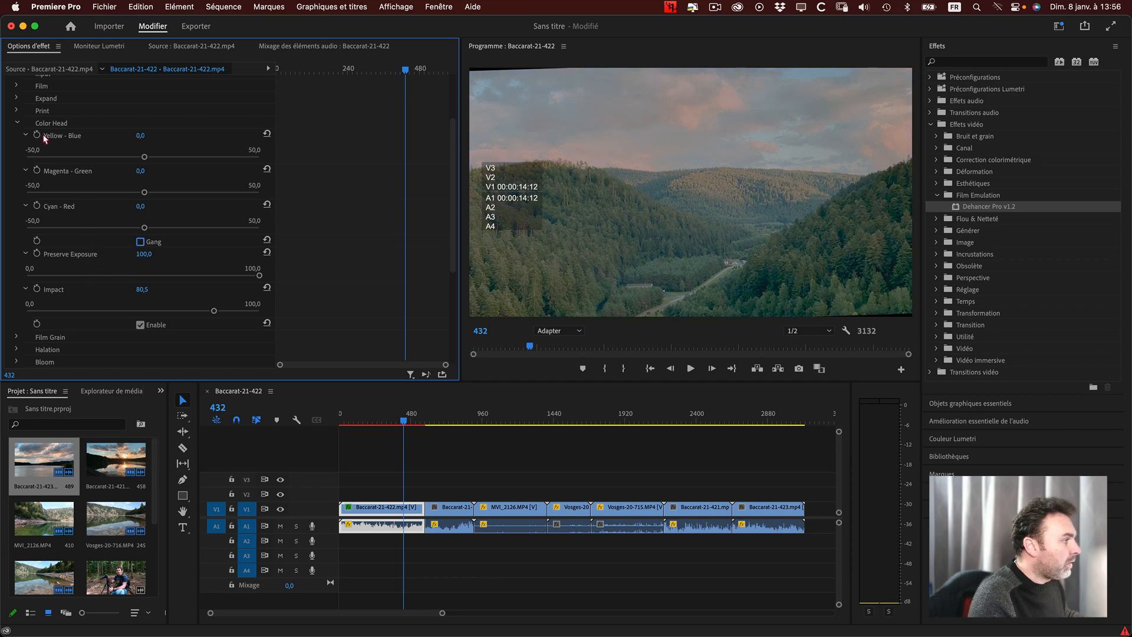
Enable Gang in Color Head and move the three linked color sliders together to 21,6, 35,3 and 25,4.
click(140, 242)
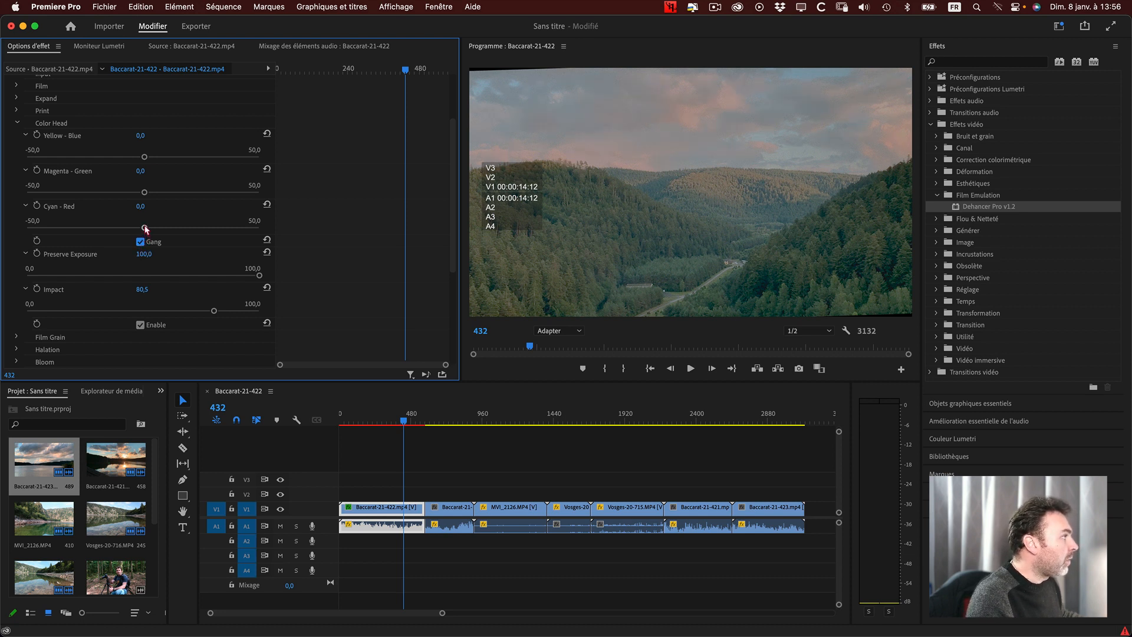
drag(145, 228, 194, 230)
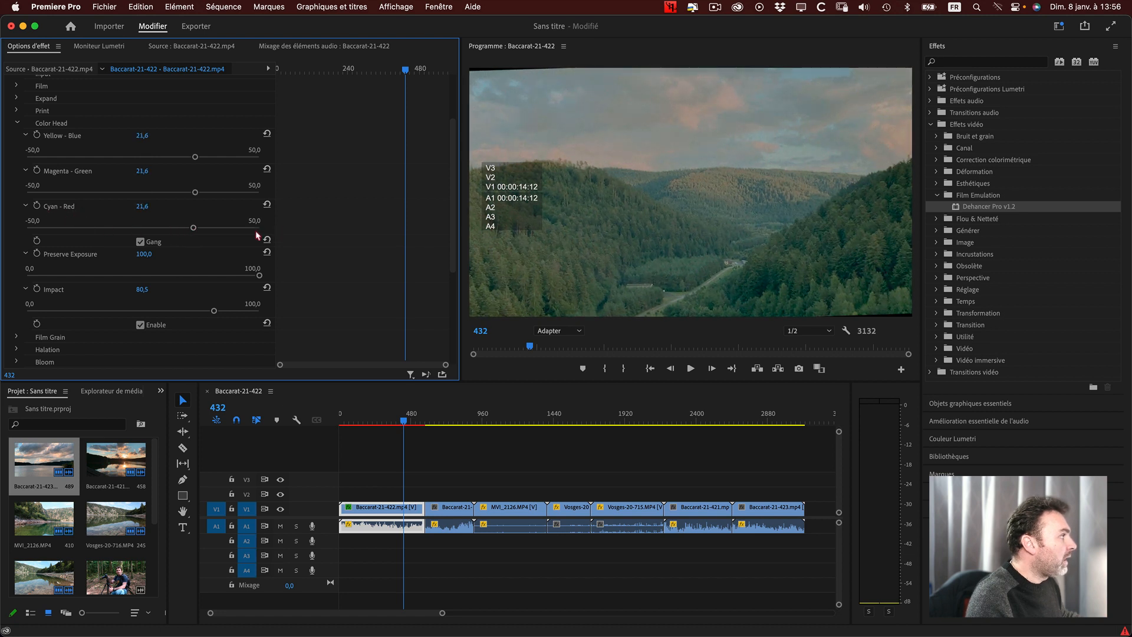
drag(194, 228, 225, 228)
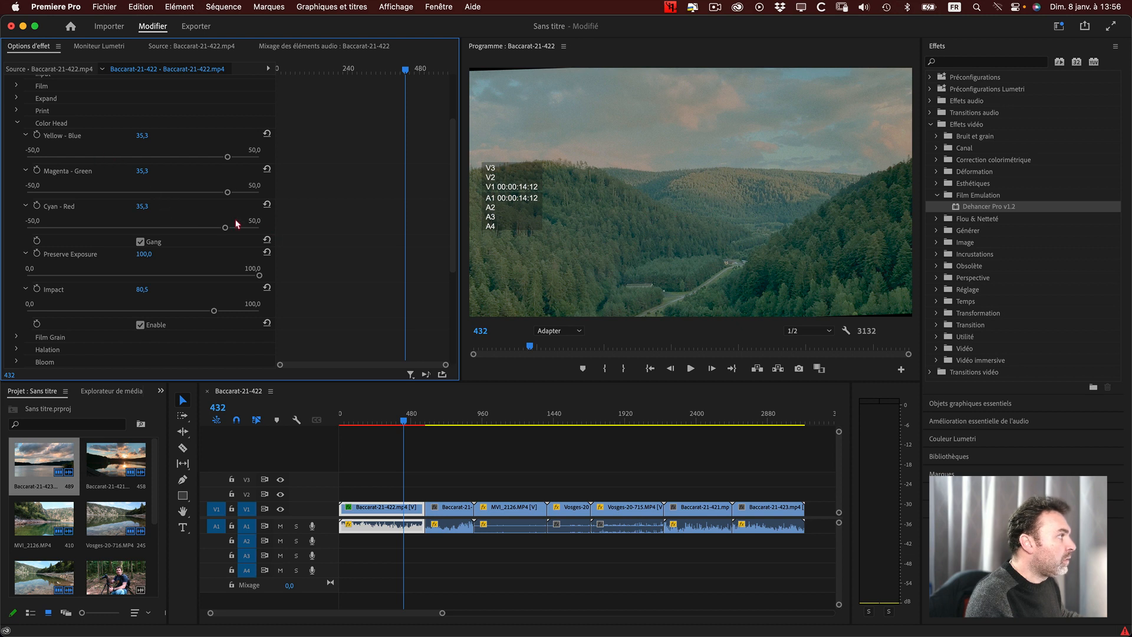
mouse_move(226, 231)
mouse_down()
mouse_move(245, 232)
mouse_move(204, 229)
mouse_up()
Check the Film section's profile and push/pull settings, collapsing the section again.
scroll(190, 208, up, 3)
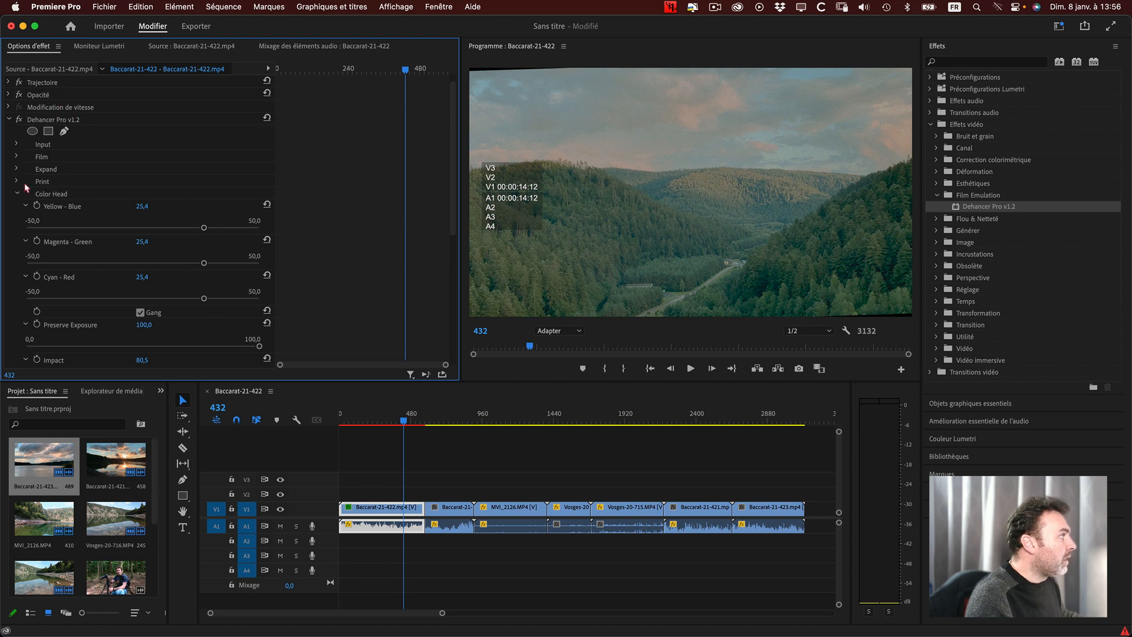
click(17, 157)
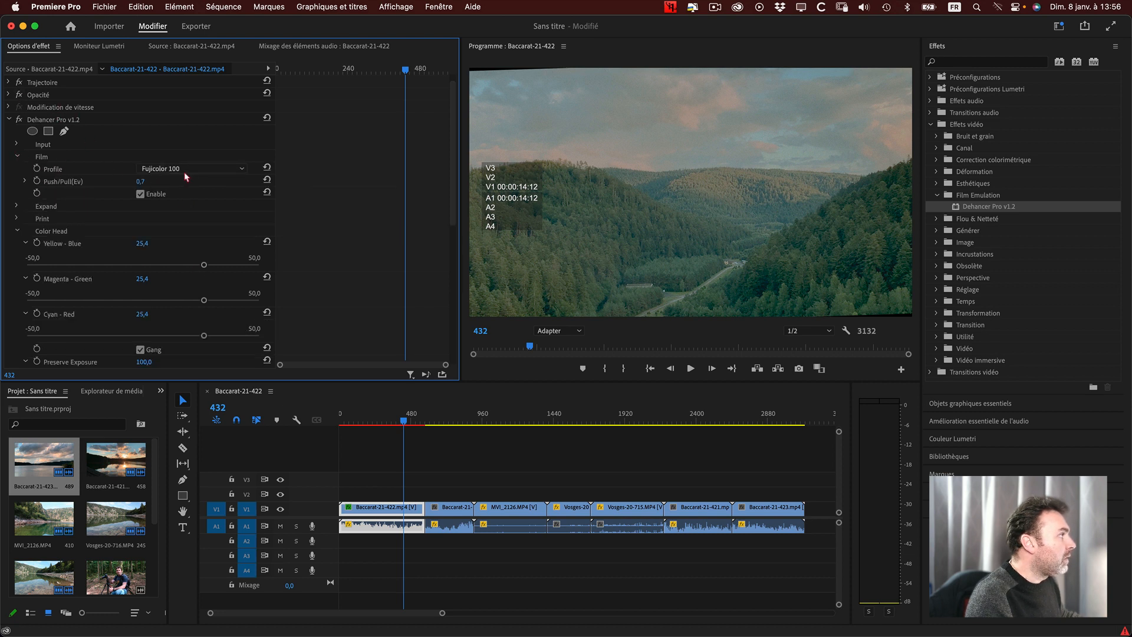
click(18, 157)
scroll(122, 264, down, 1)
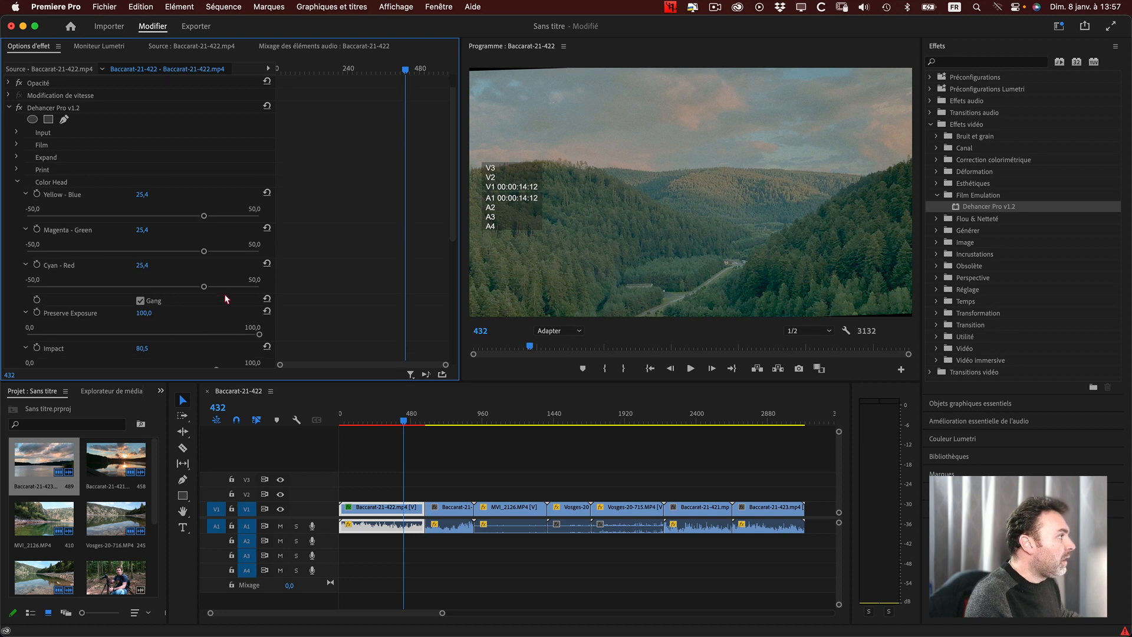
Set the ganged Color Head sliders to -26,7 after trying 50,0, and disable Gang.
drag(204, 286, 268, 289)
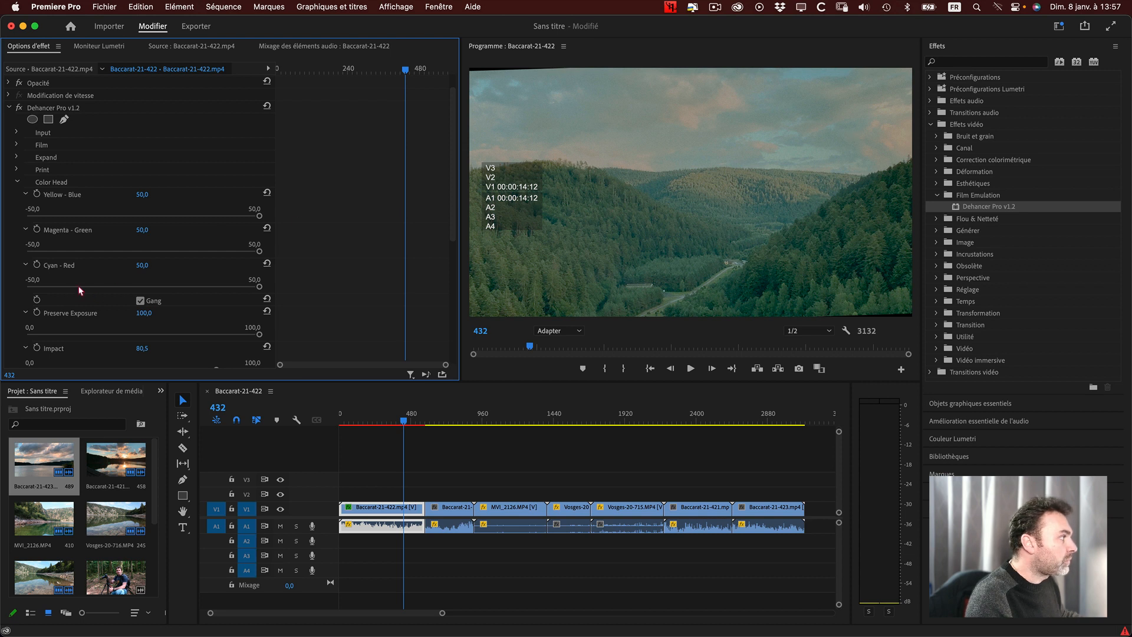
mouse_move(72, 289)
mouse_down()
mouse_move(6, 282)
mouse_move(81, 288)
mouse_up()
scroll(88, 277, down, 3)
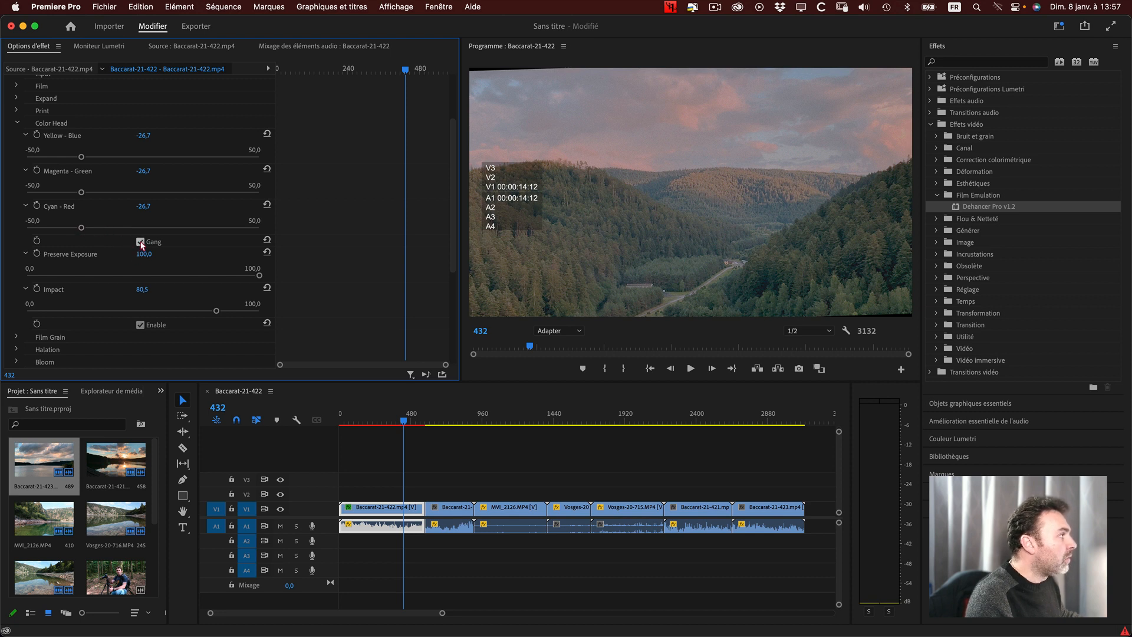
scroll(114, 230, up, 2)
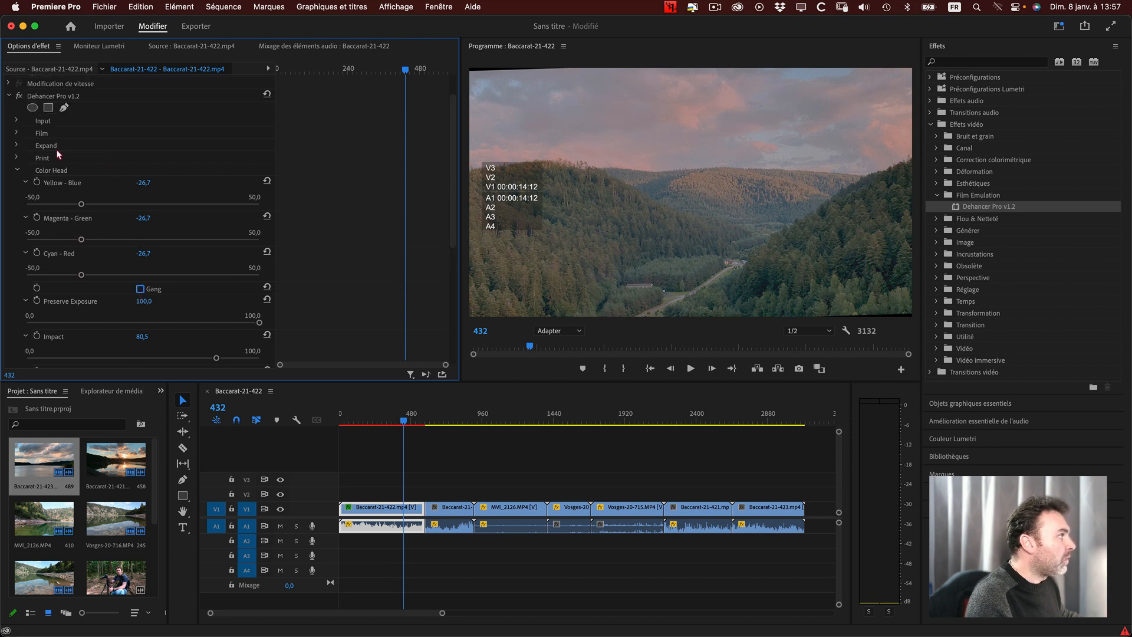
scroll(116, 257, down, 2)
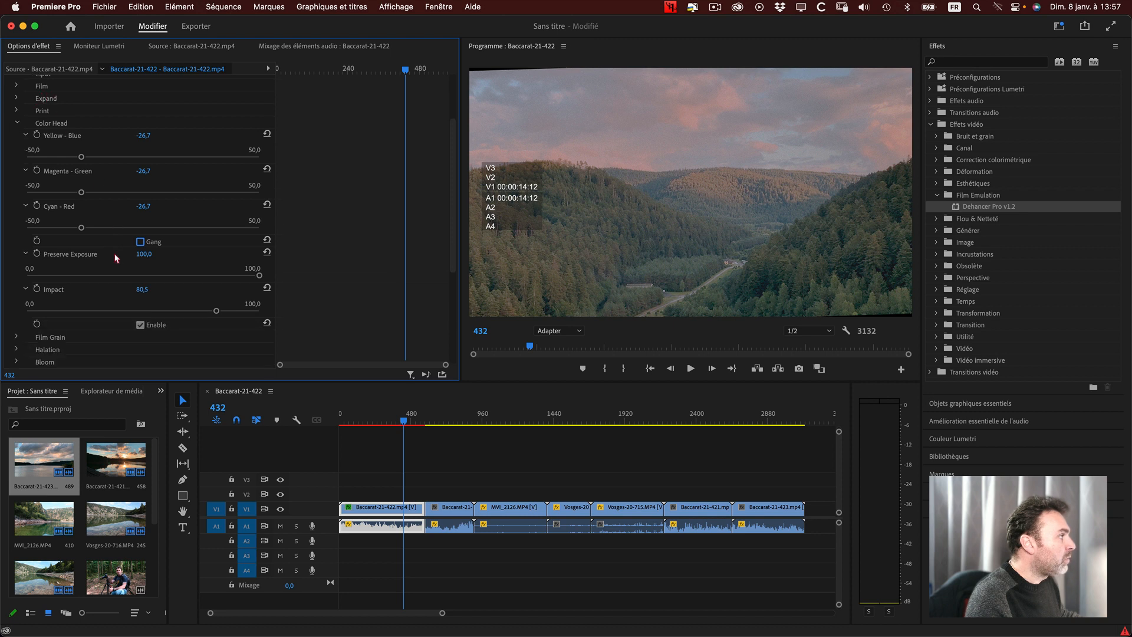
scroll(116, 257, up, 3)
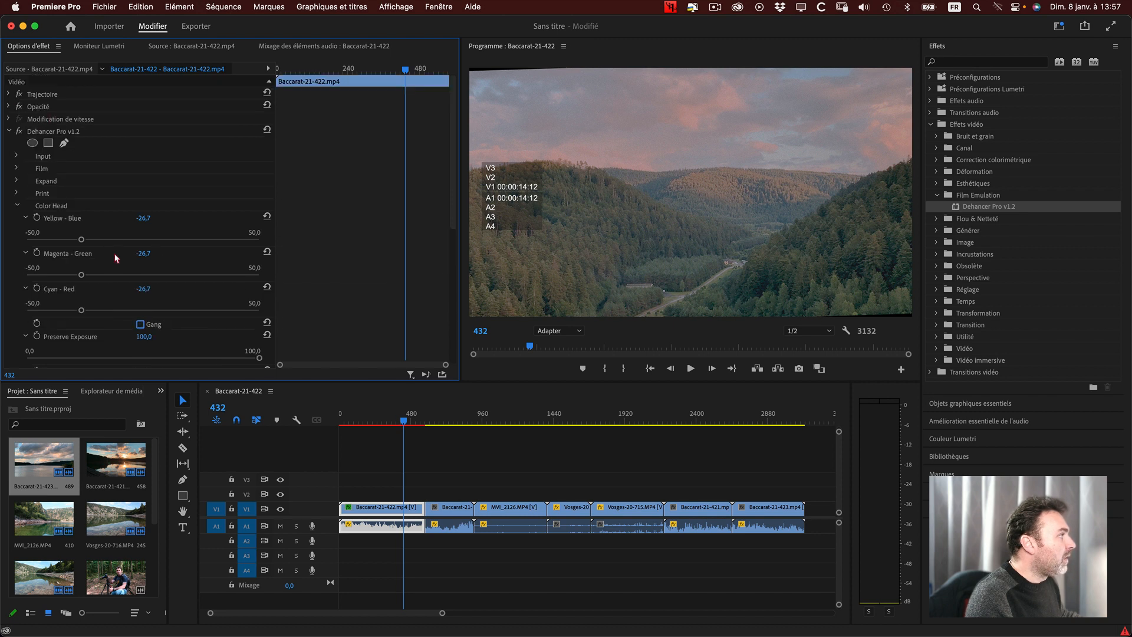
Collapse Color Head, open the Film Grain section and set the grain Size to 12,0.
click(16, 205)
click(16, 218)
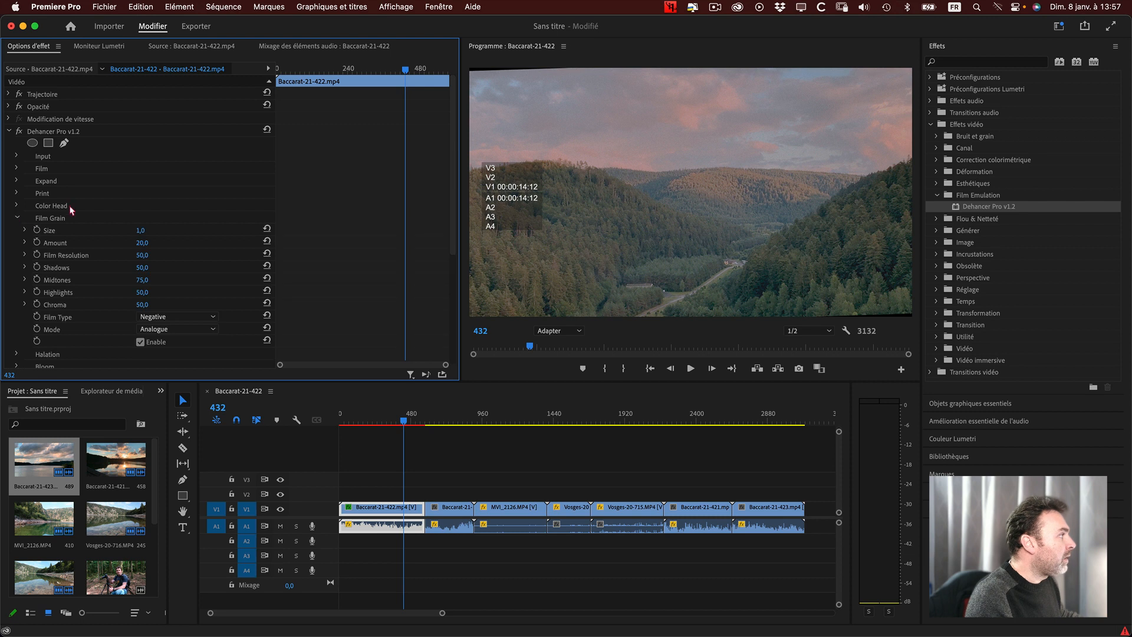
scroll(69, 215, down, 2)
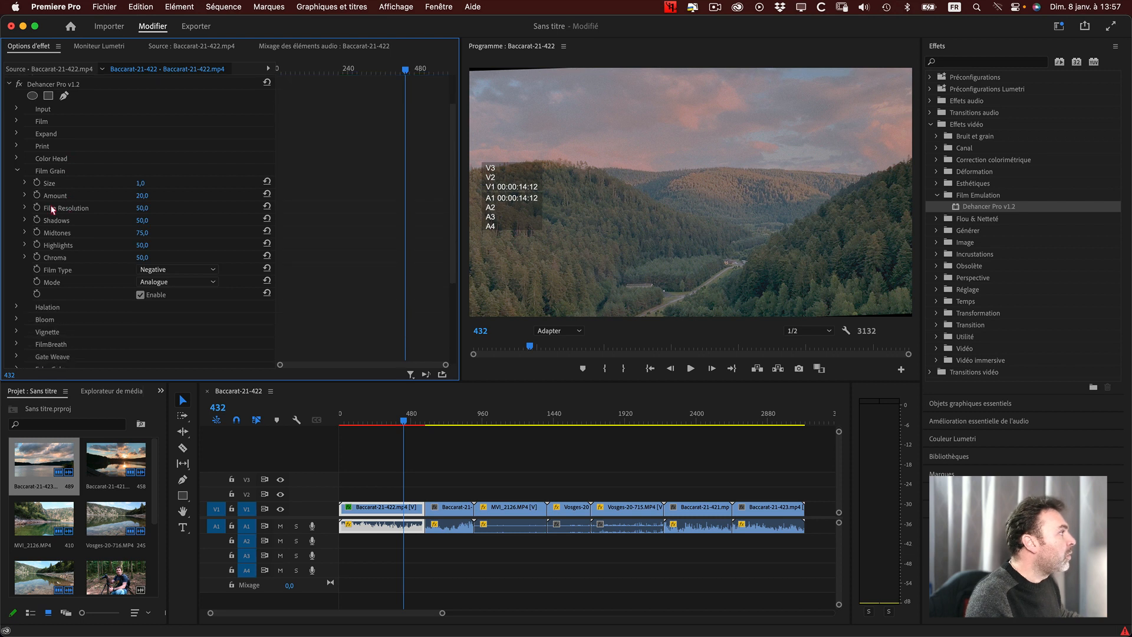
click(25, 184)
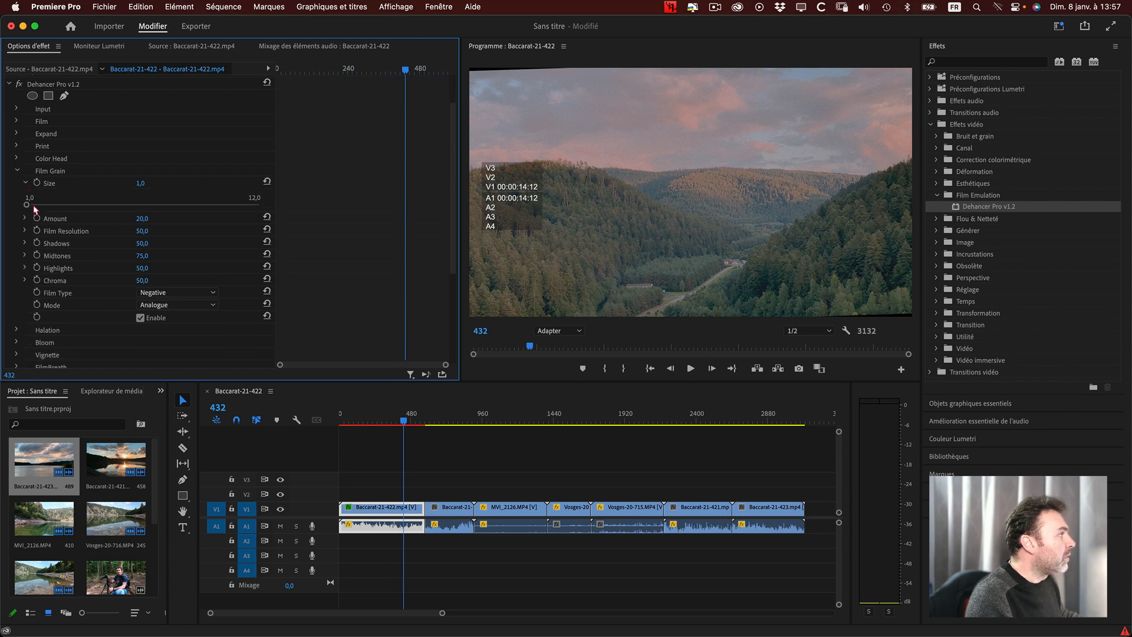
drag(27, 204, 317, 205)
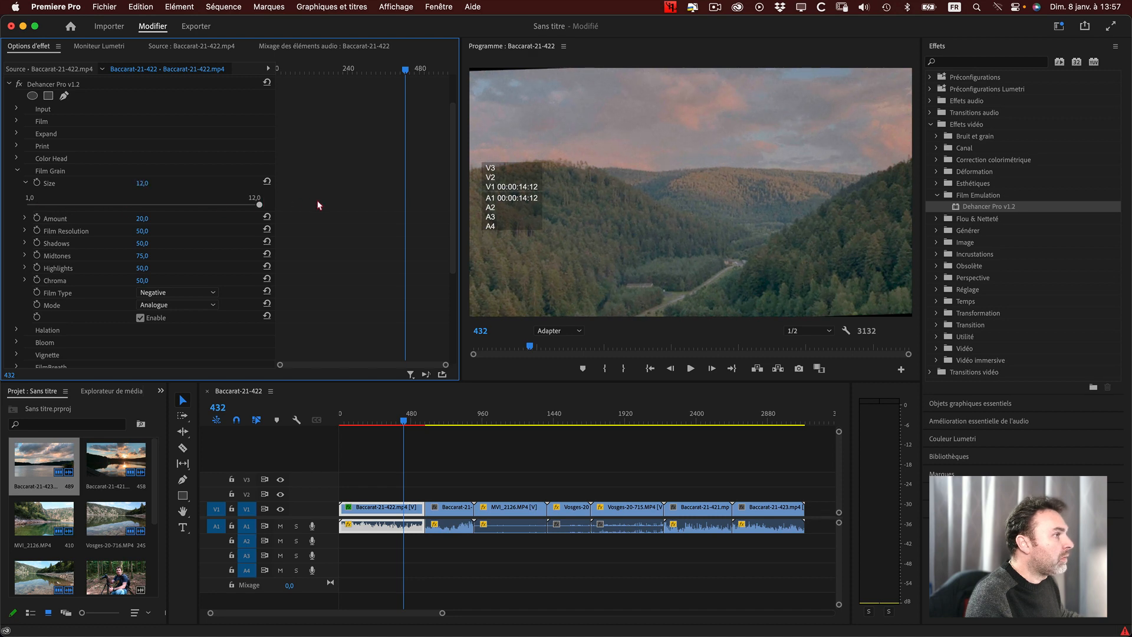
Set the Film Grain Amount to 100,0 and try a Size of 2,1 before returning it to 12,0.
click(25, 218)
drag(86, 243, 300, 248)
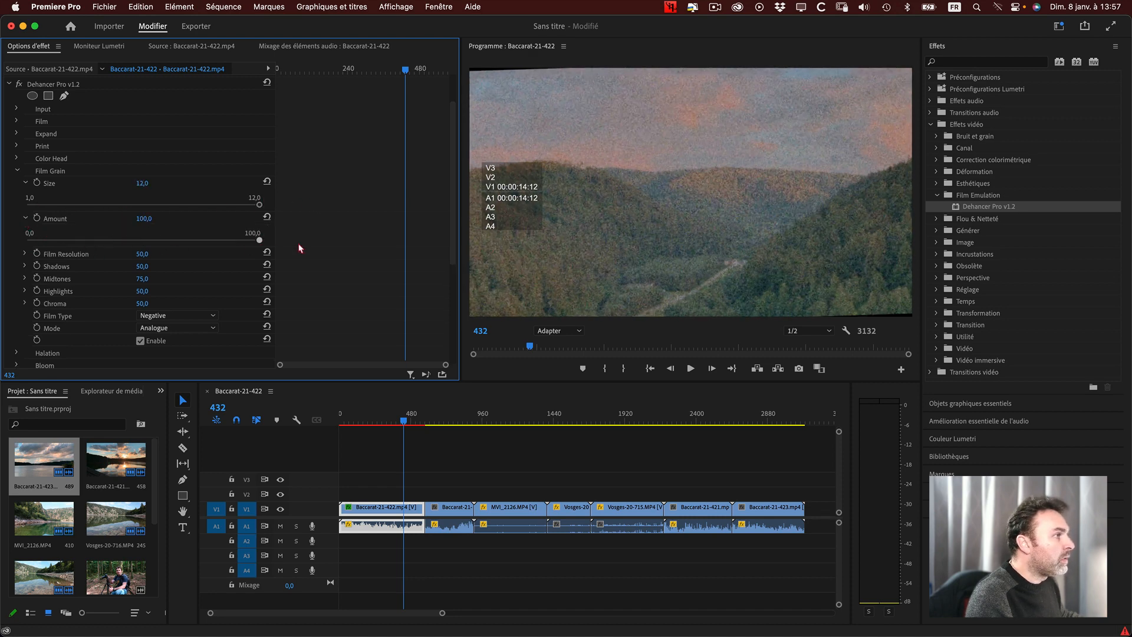
drag(229, 207, 50, 206)
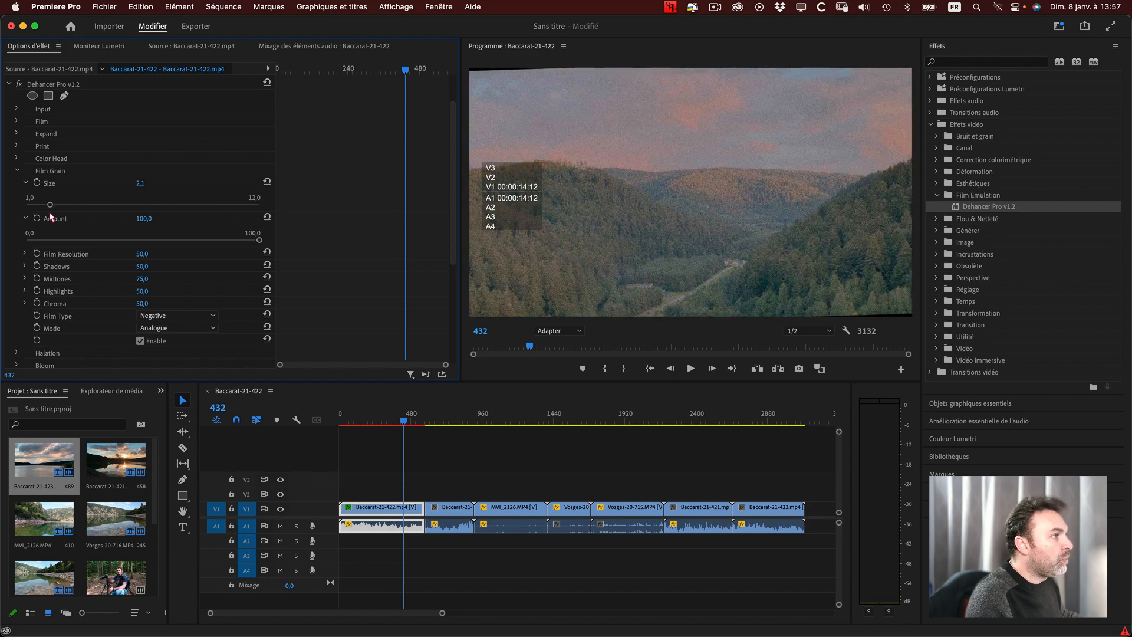
click(258, 205)
Try the grain's Film Resolution at its lowest setting, reset it to 50,0 and collapse the slider.
click(24, 254)
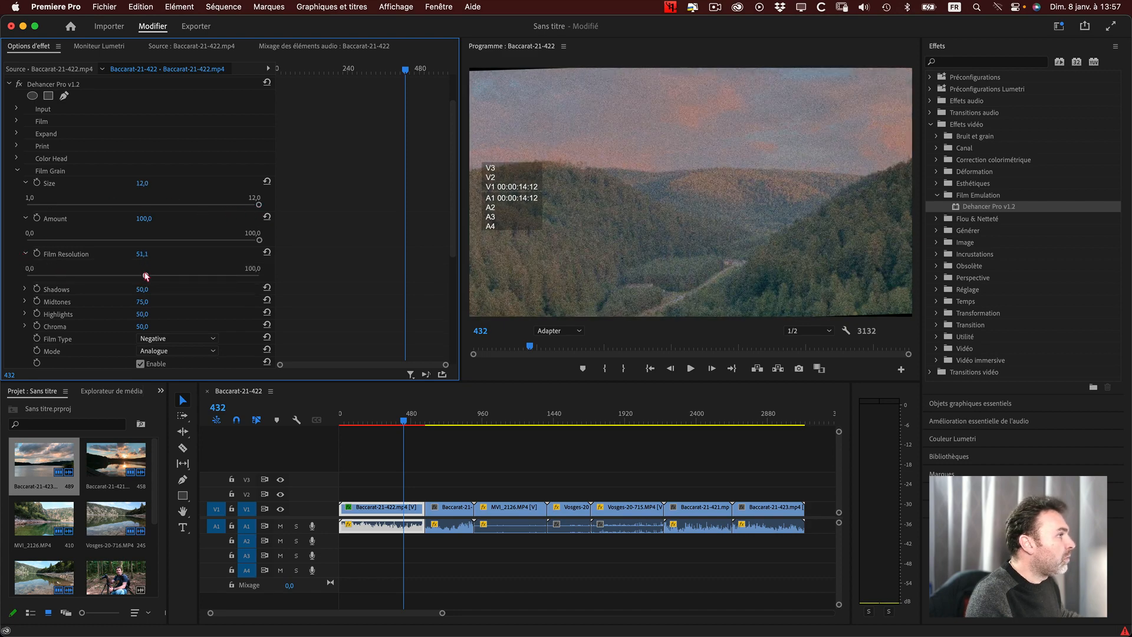
drag(144, 276, 25, 280)
click(267, 252)
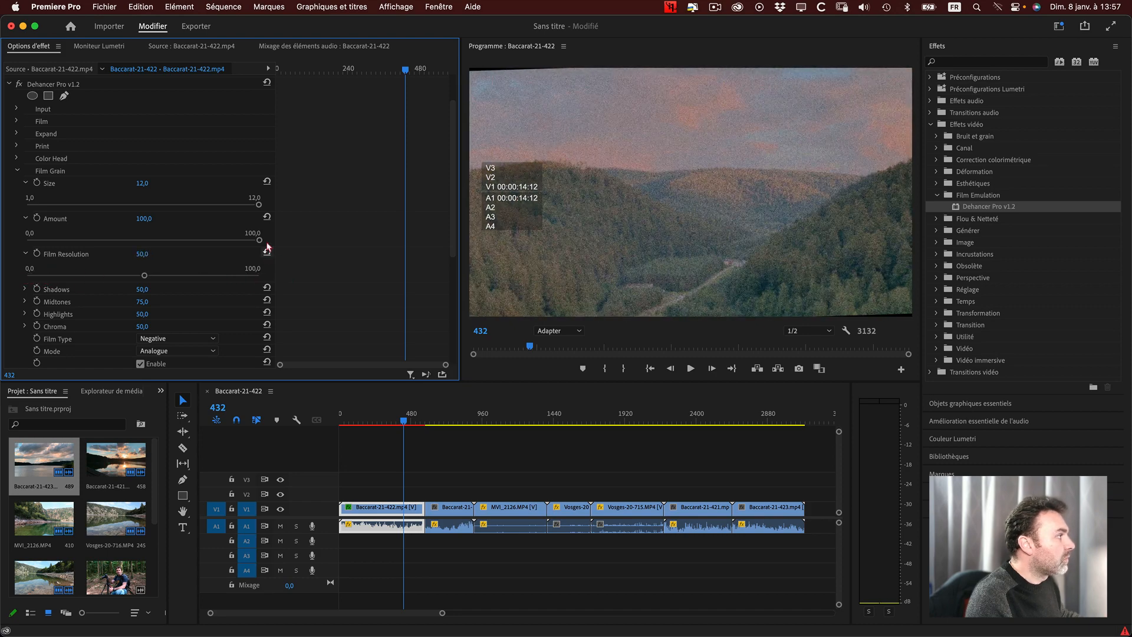
click(26, 253)
Expand the grain's Shadows and Highlights sliders, then set Highlights to 0,0, Amount to 60,3 and Shadows to 89,6.
click(26, 266)
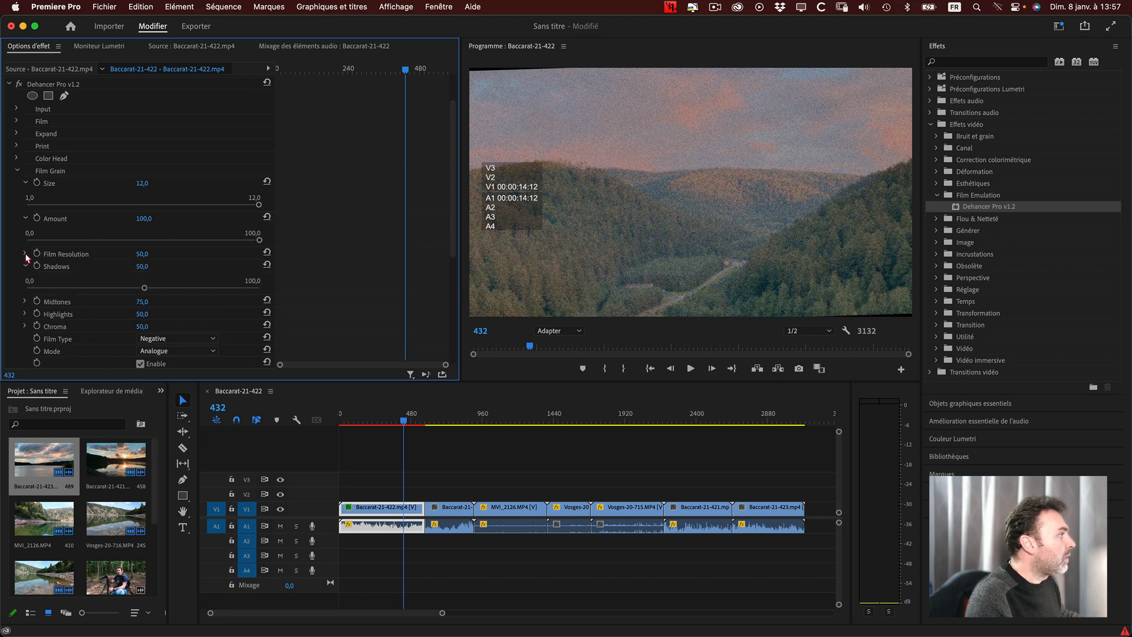
click(26, 254)
click(25, 254)
click(26, 314)
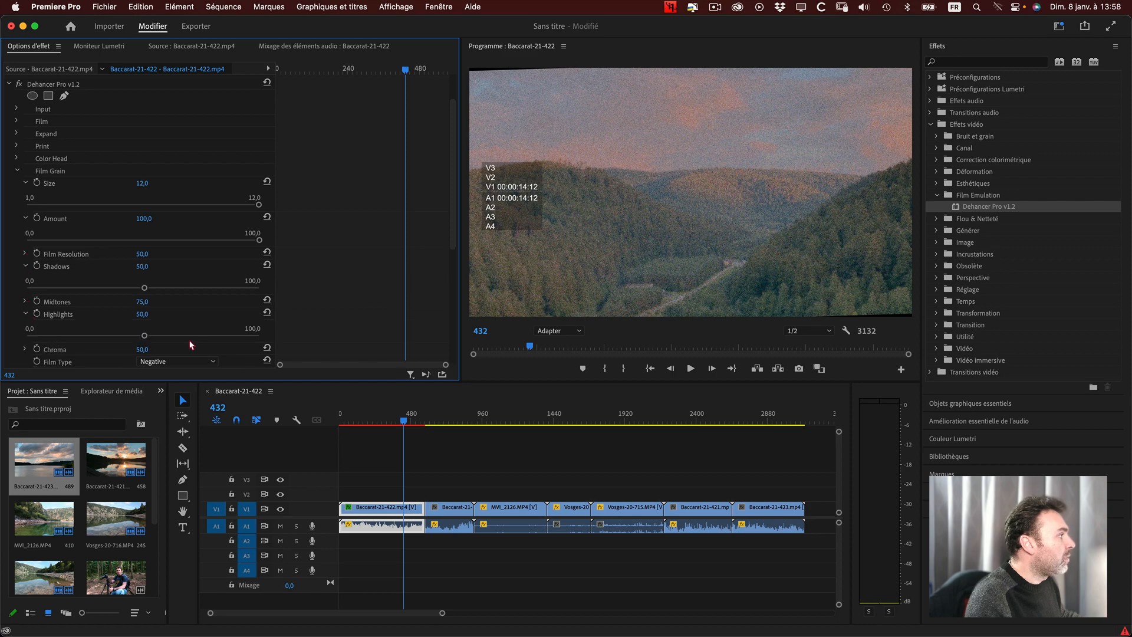
drag(144, 336, 5, 331)
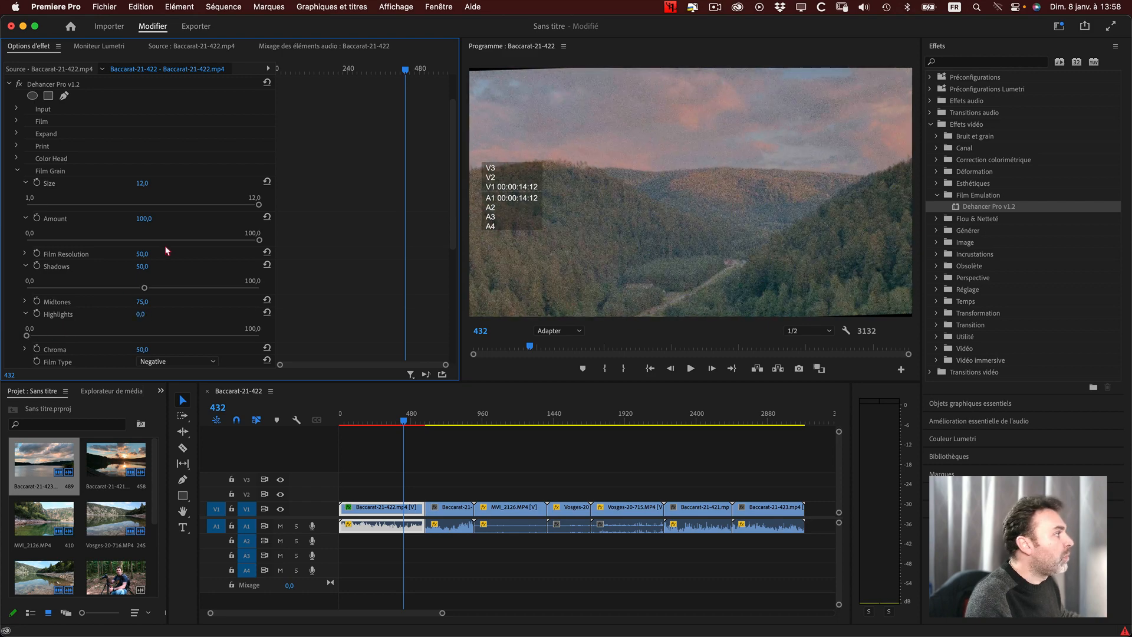
drag(218, 243, 167, 241)
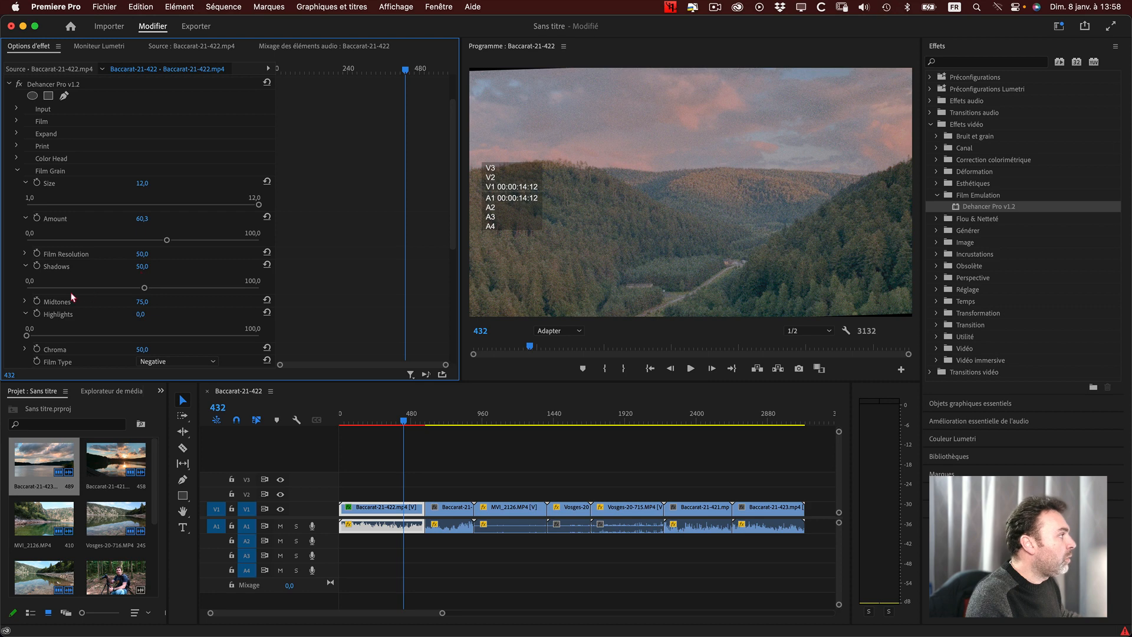
drag(221, 289, 235, 288)
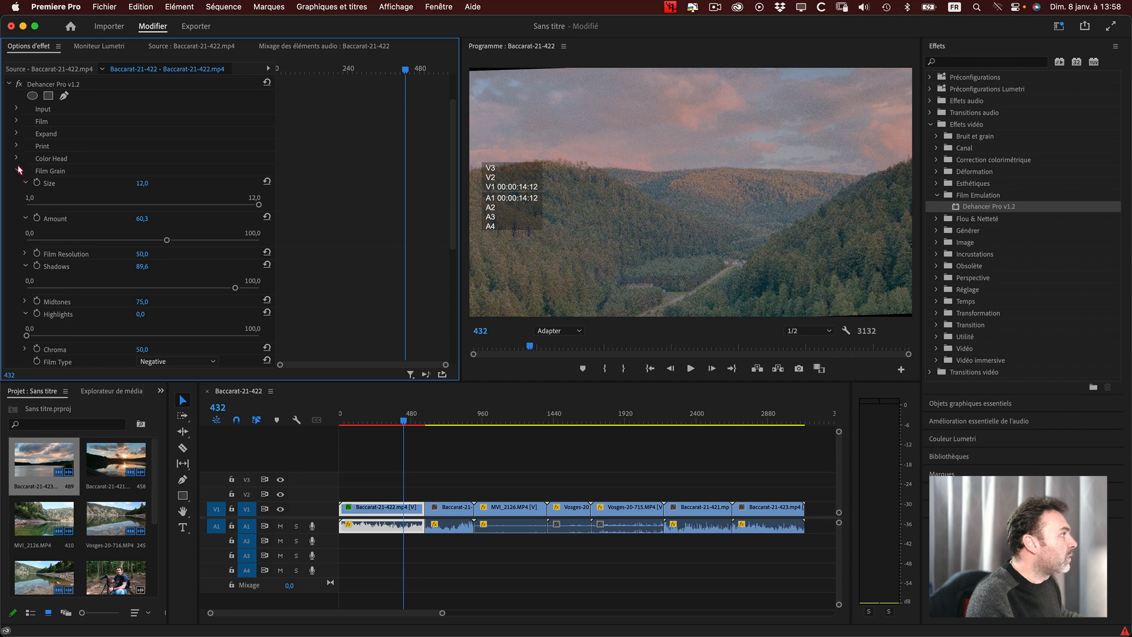
In Expand, try a Black Point of -7,8, set it to 14,1 with White Point at 112,3, and collapse the section.
click(16, 135)
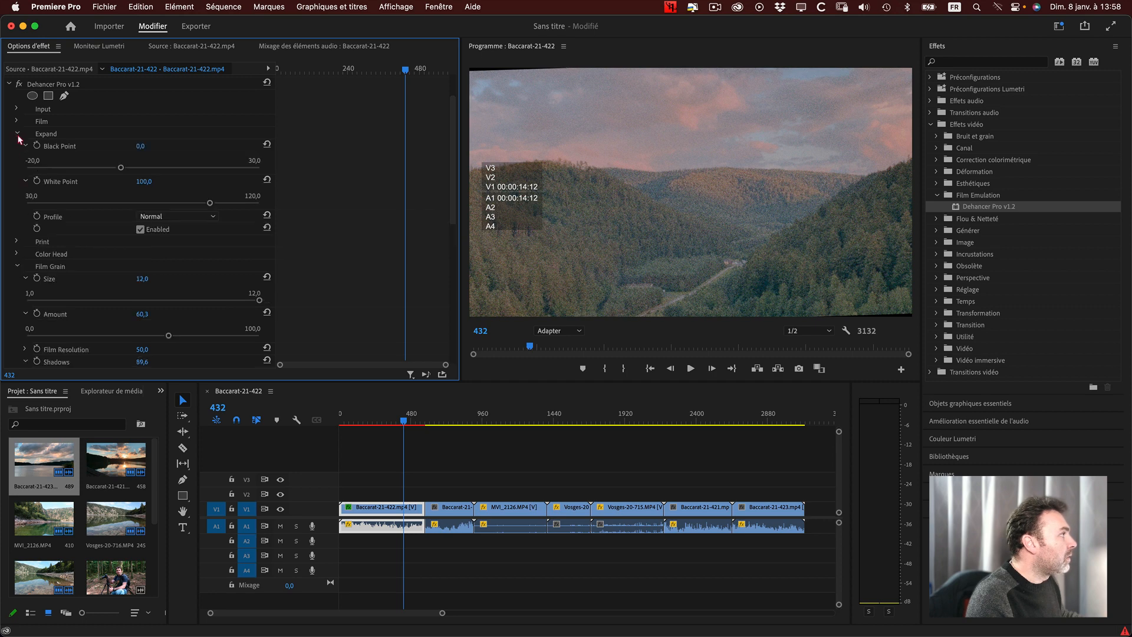
drag(108, 169, 83, 169)
scroll(125, 242, down, 1)
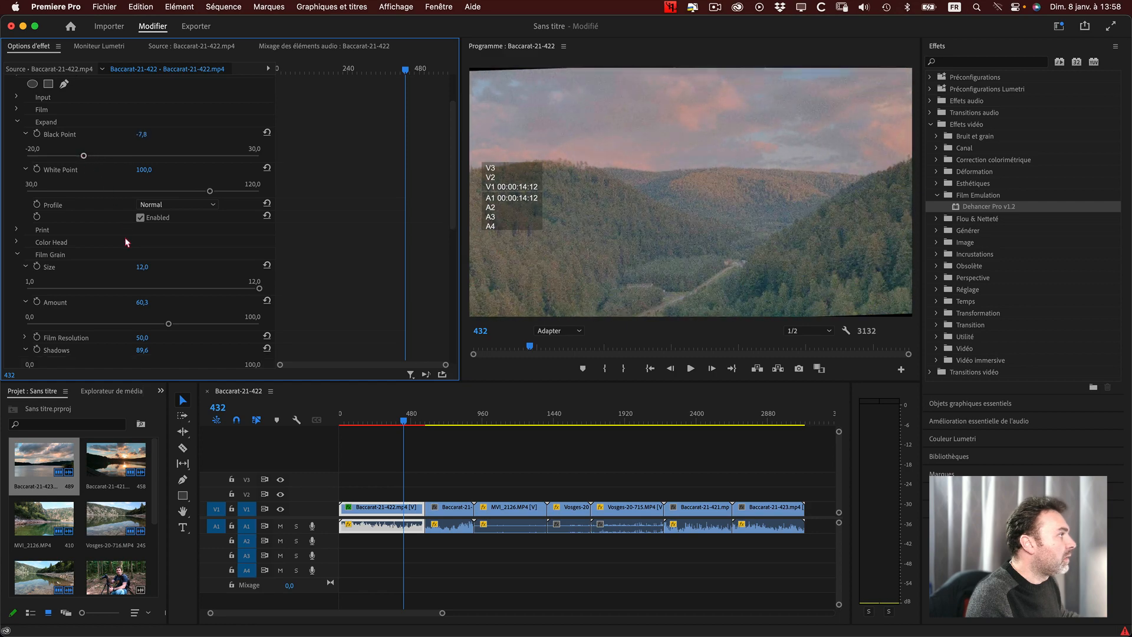
scroll(59, 191, up, 5)
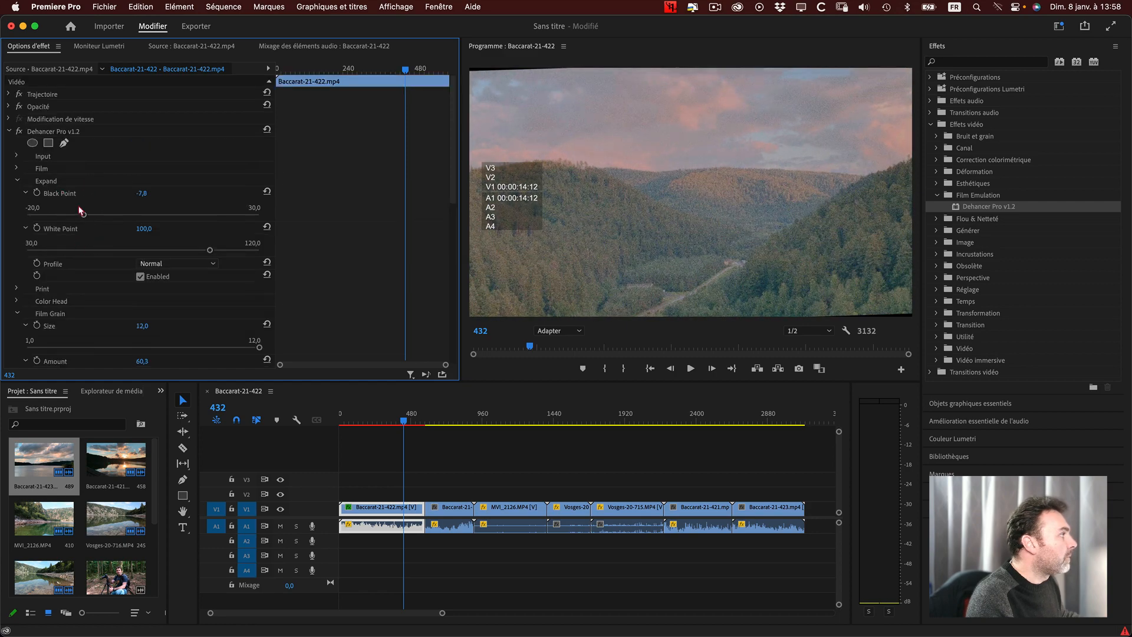
drag(82, 216, 185, 216)
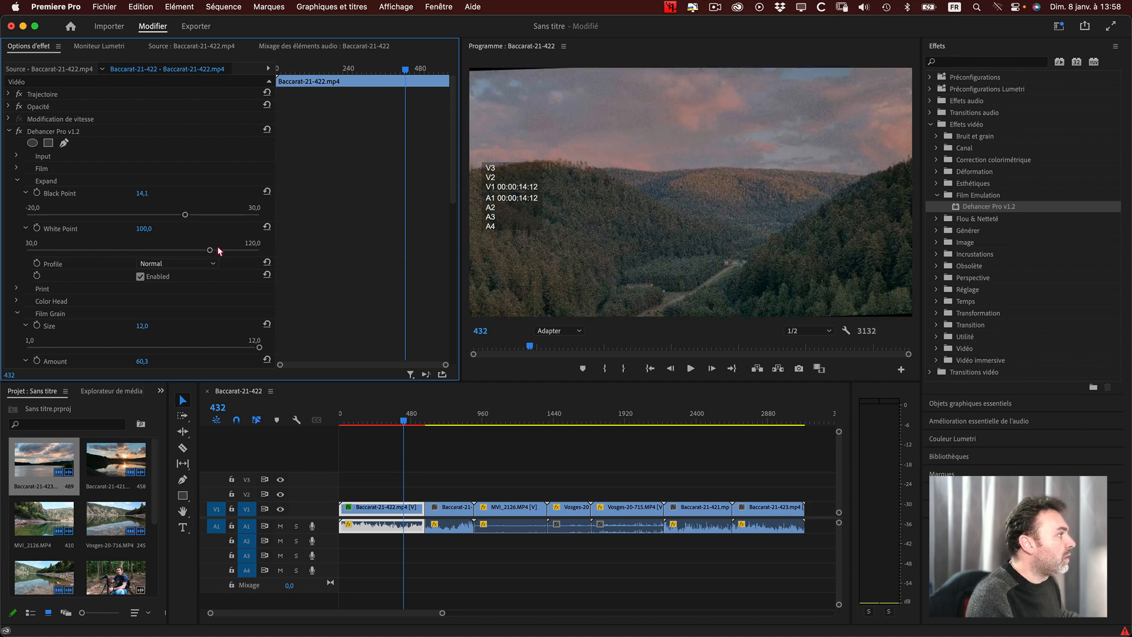
drag(218, 249, 239, 249)
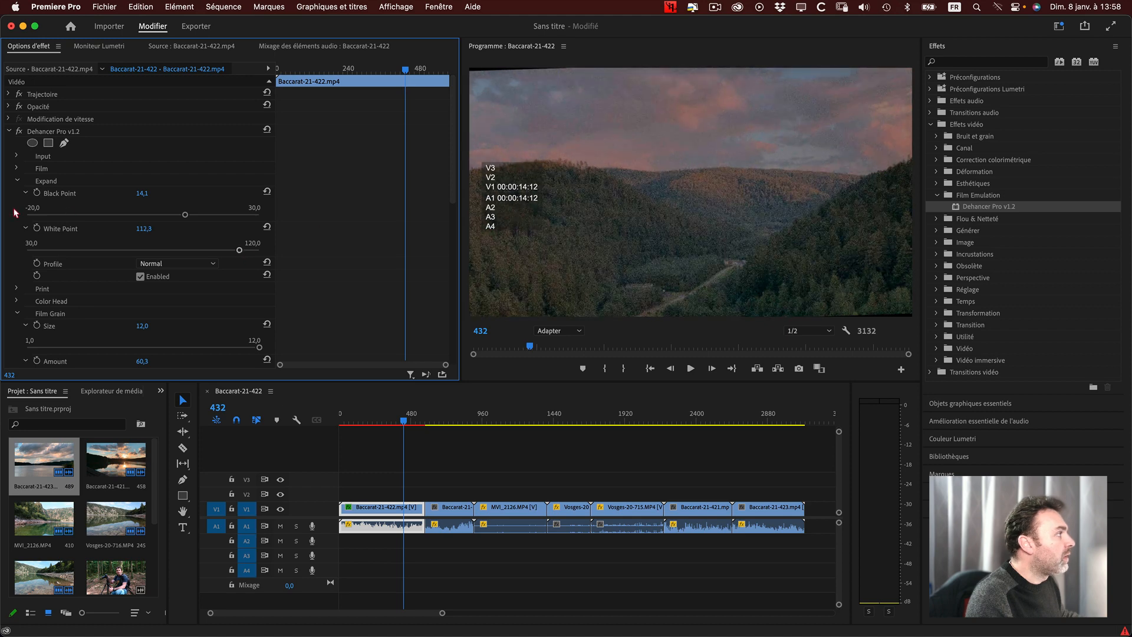
click(18, 182)
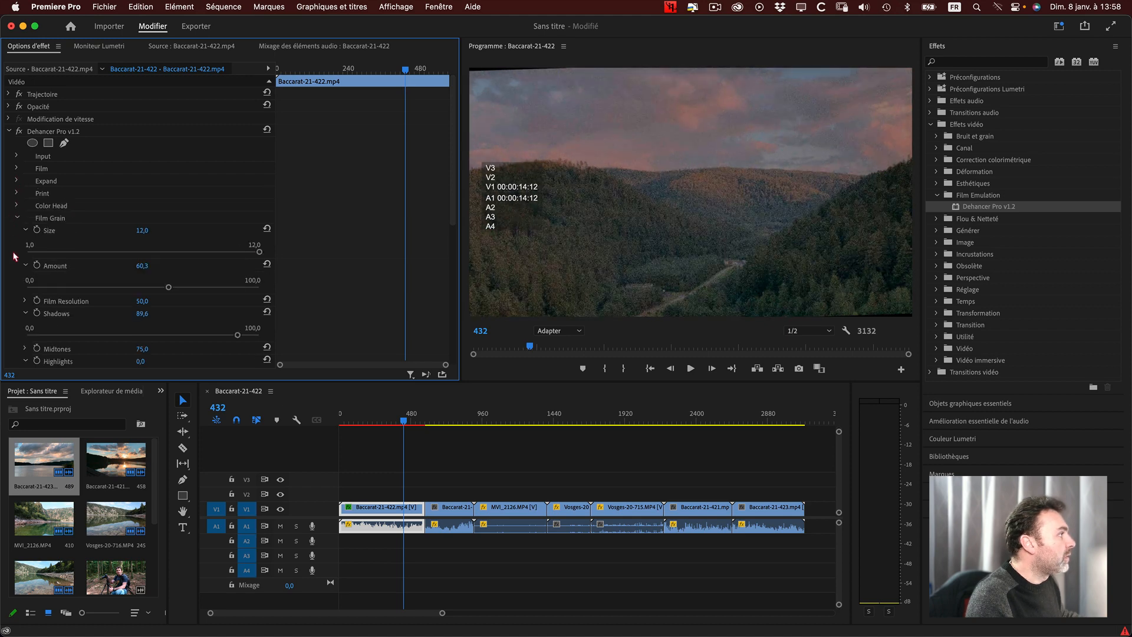
Collapse the Highlights and Shadows sliders in the Film Grain section.
scroll(28, 283, down, 2)
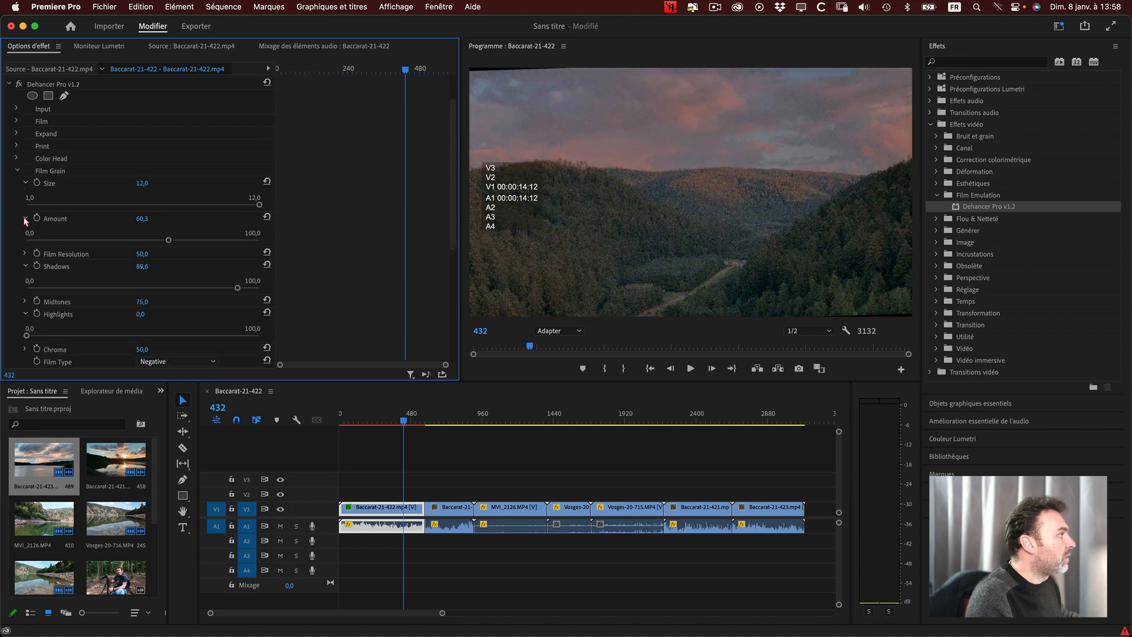
scroll(27, 277, down, 6)
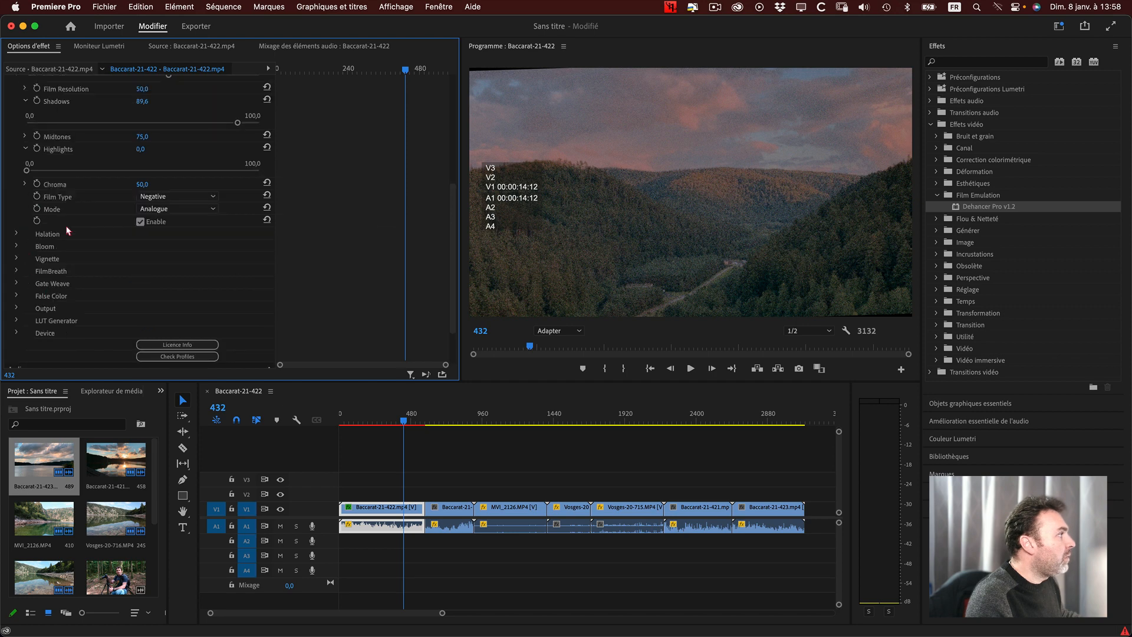
scroll(69, 231, up, 1)
click(25, 161)
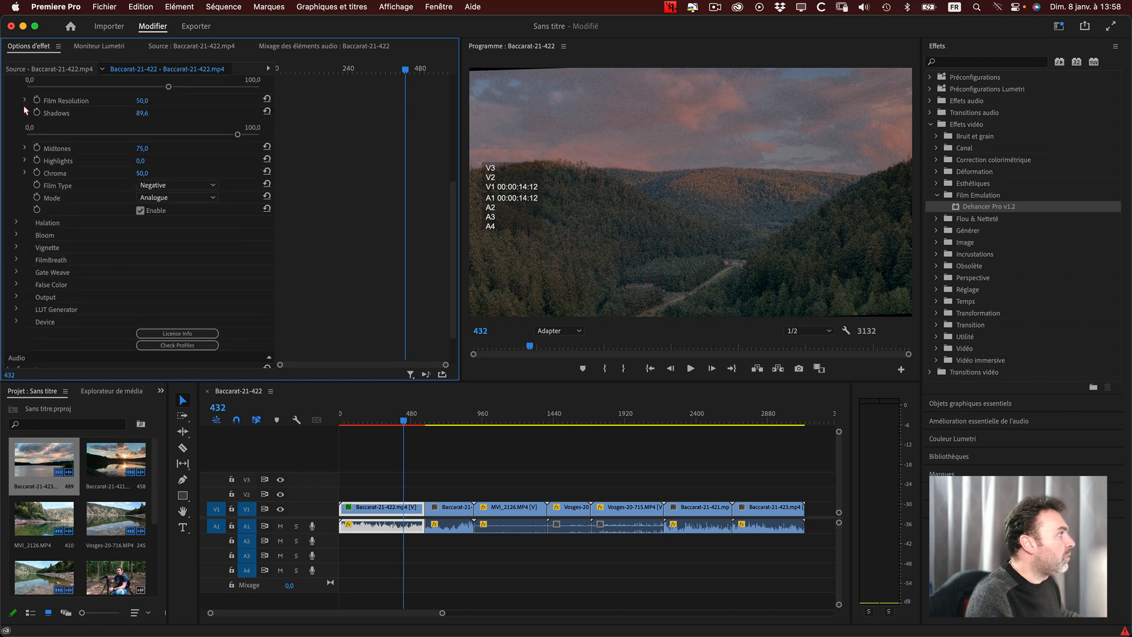
click(25, 113)
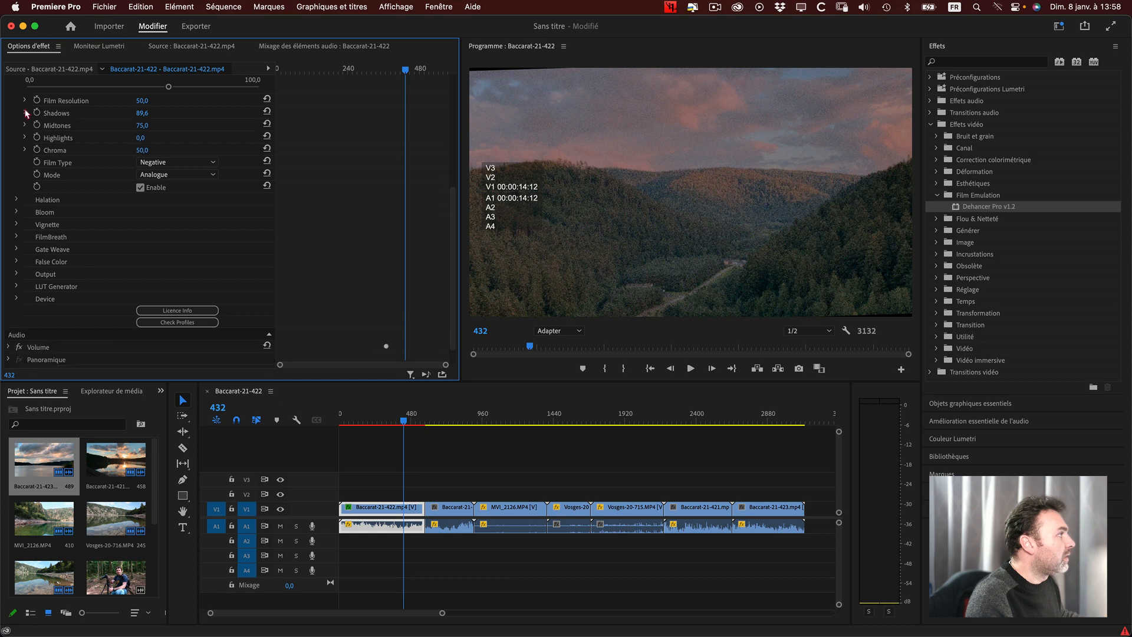
Try the grain's Chroma at 100,0 and 0,0, reset it to 50,0 and collapse the slider.
scroll(48, 206, up, 2)
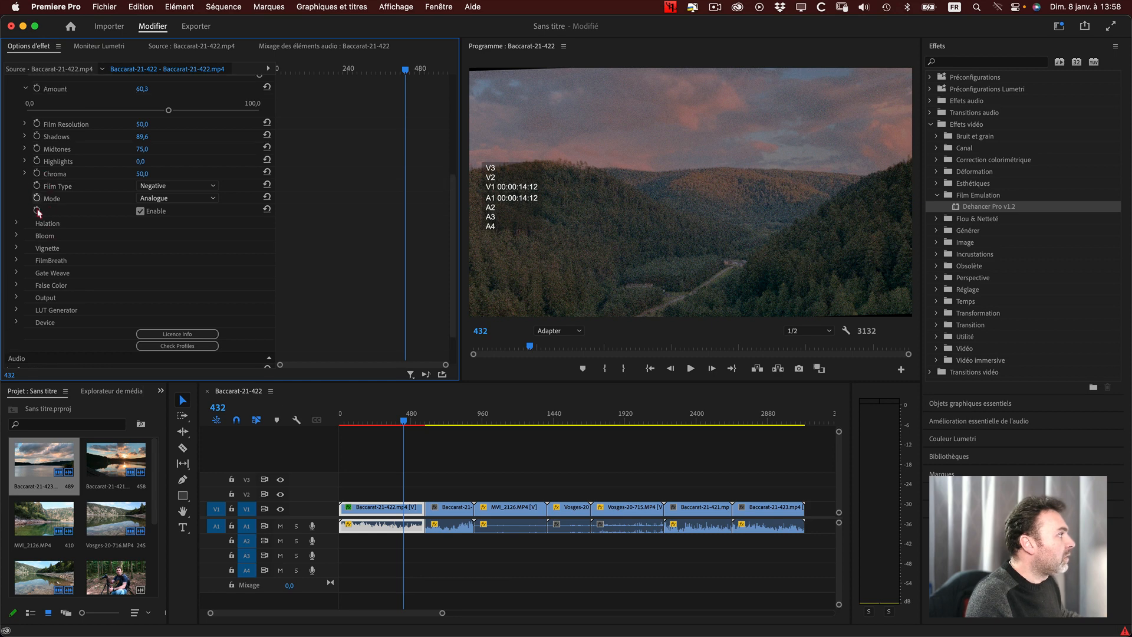
click(25, 174)
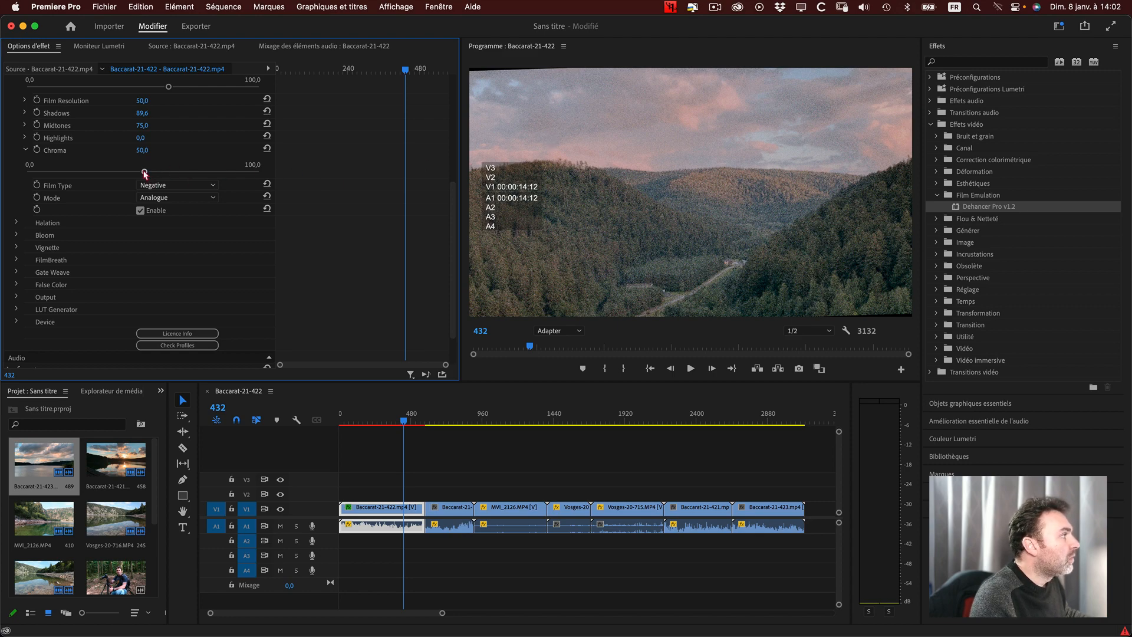
drag(144, 173, 298, 181)
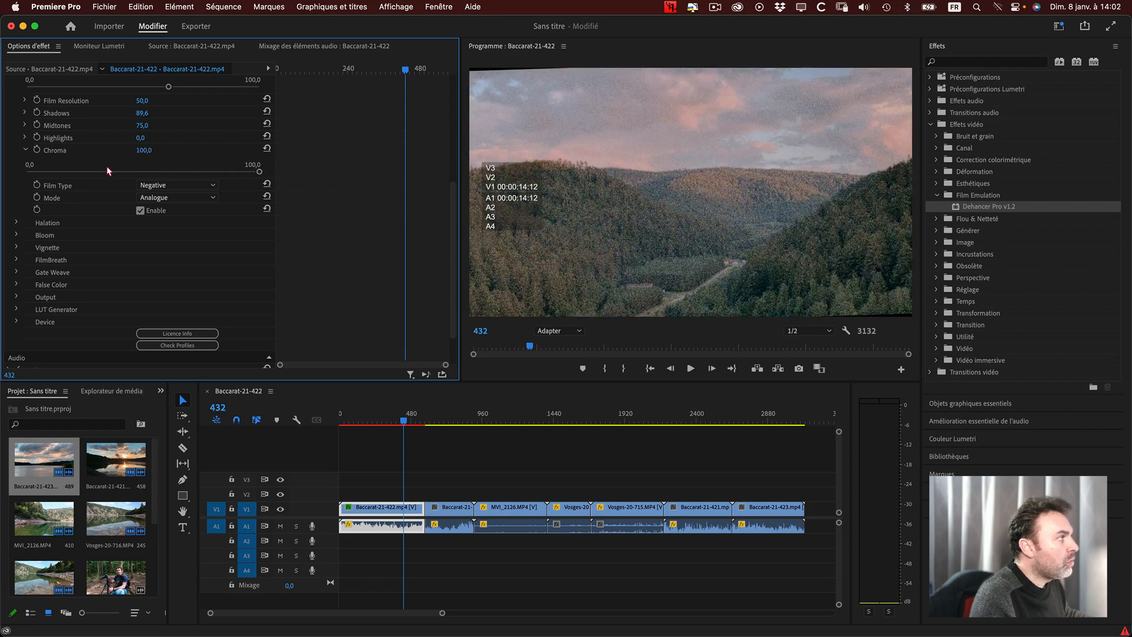
drag(79, 172, 2, 170)
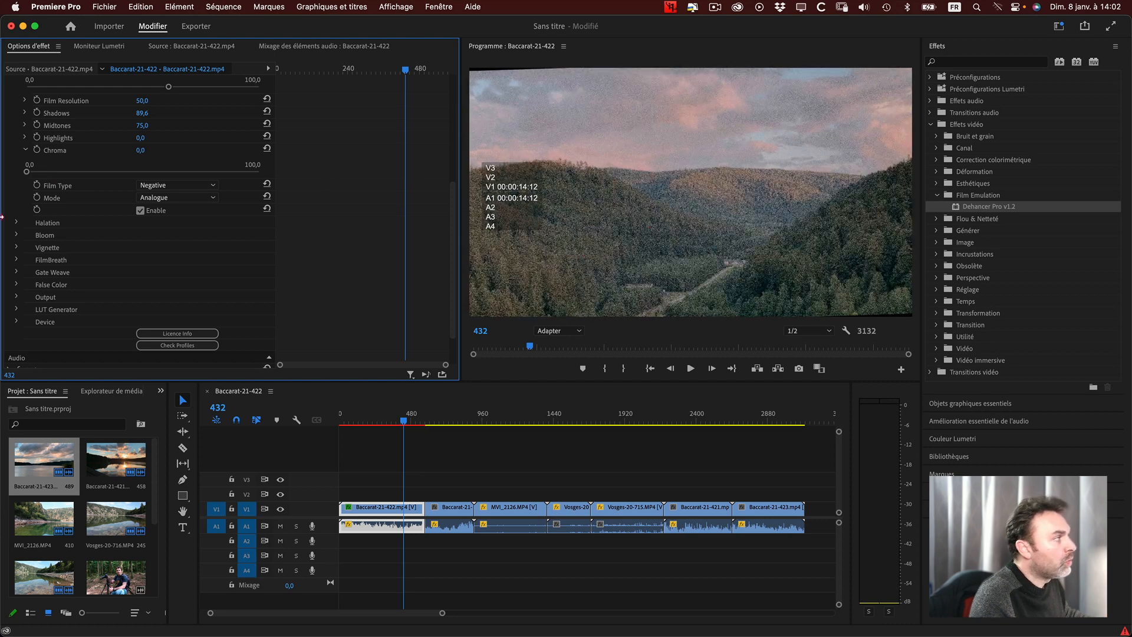
click(267, 149)
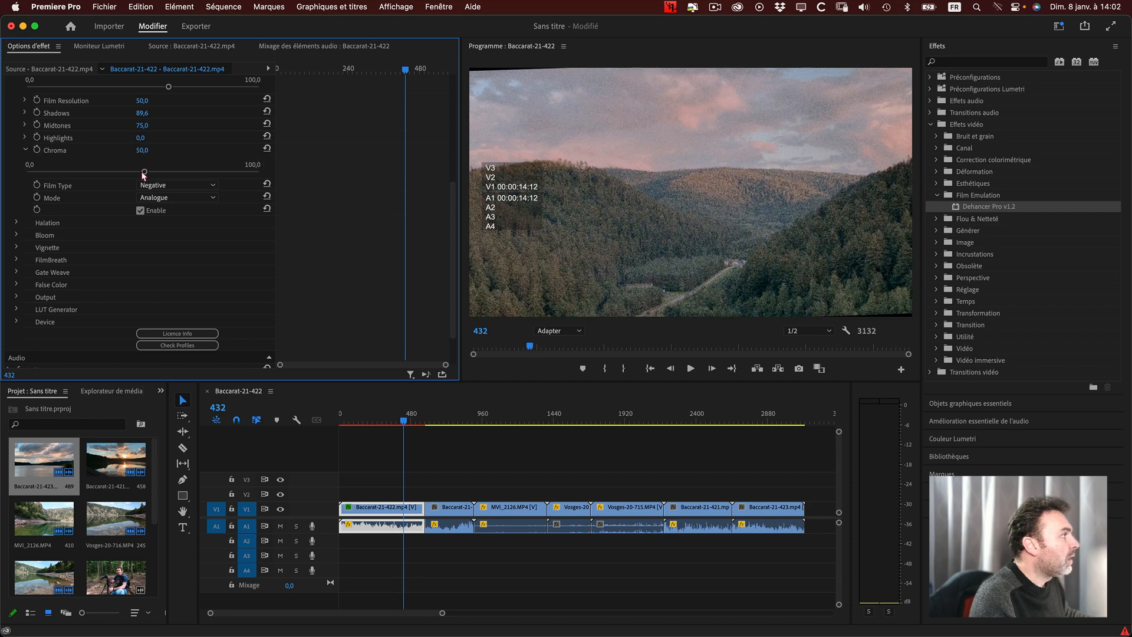
click(25, 149)
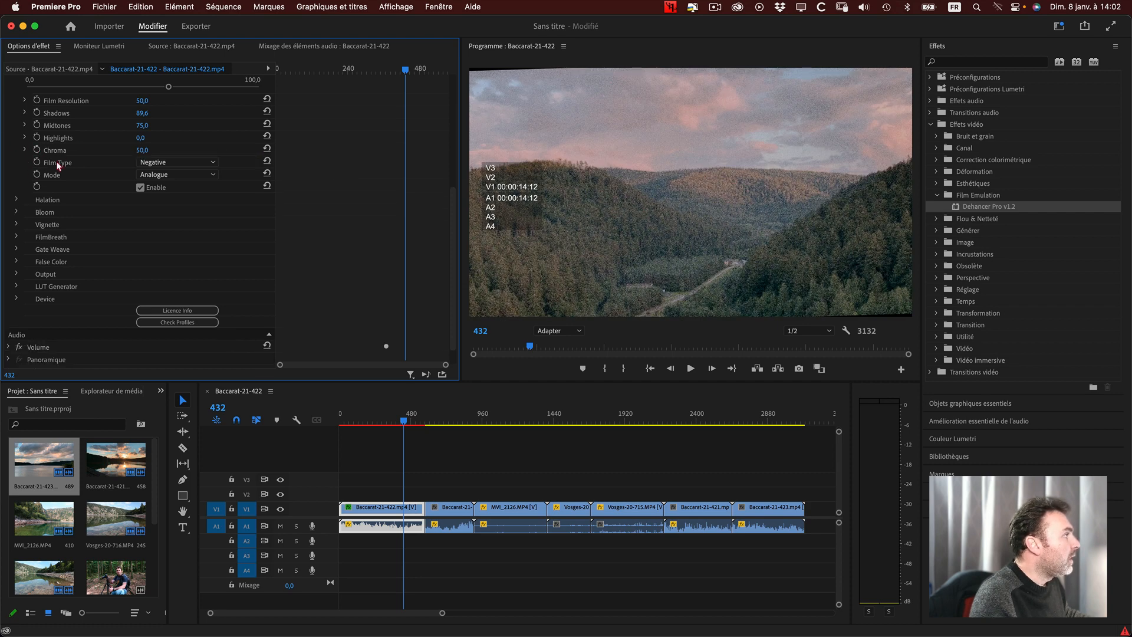
Try the Positive Film Type for the grain and return it to Negative.
click(171, 162)
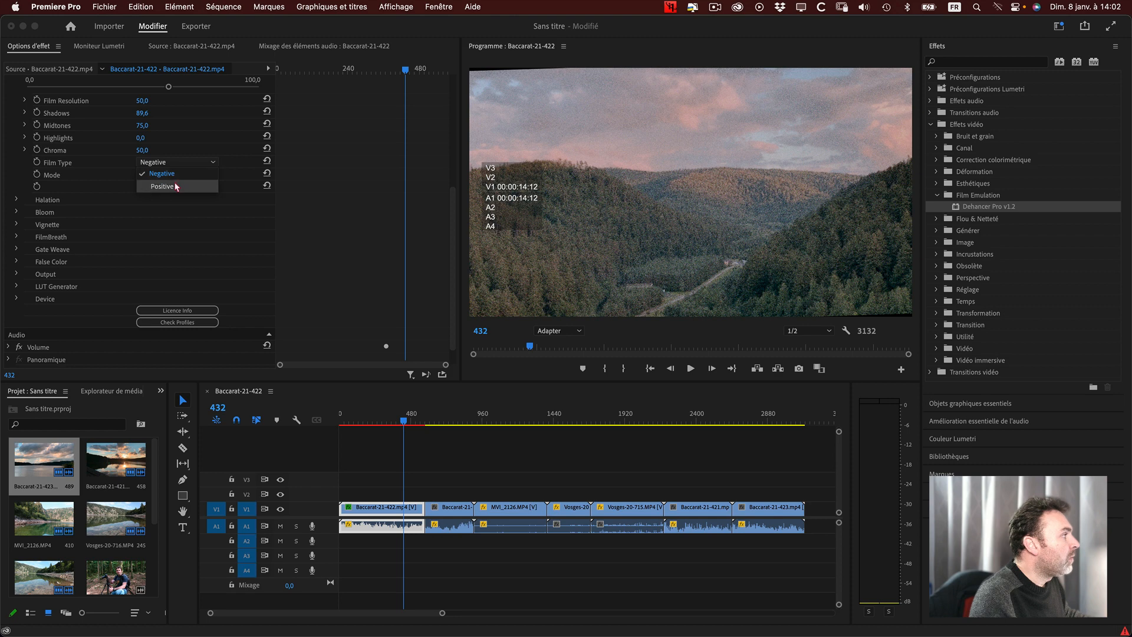
click(176, 186)
click(177, 162)
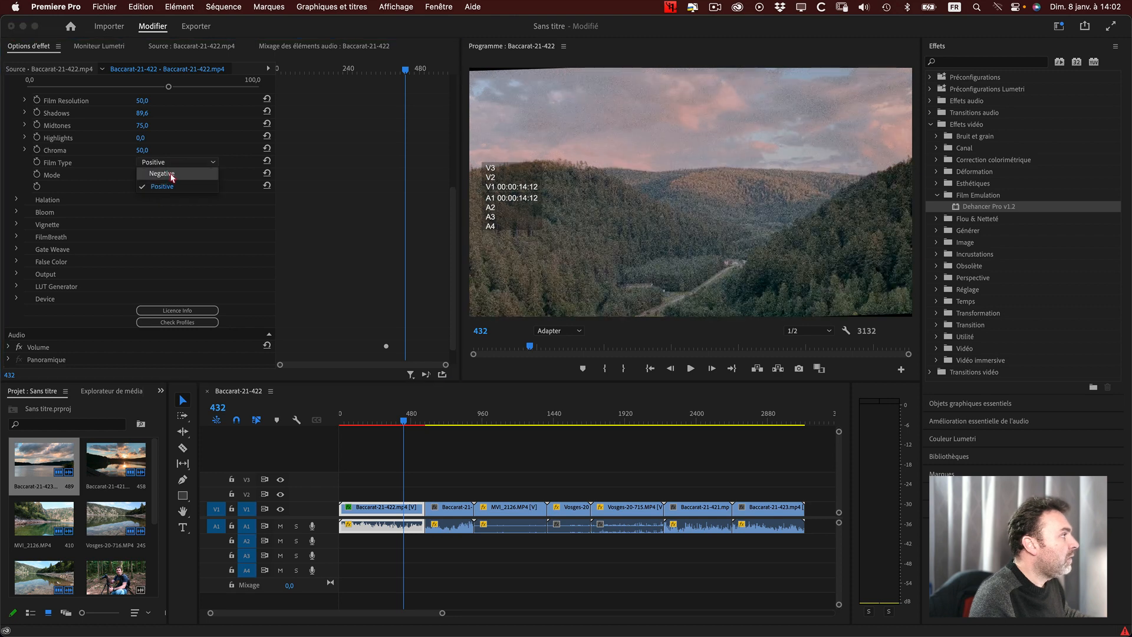
click(172, 175)
Try the grain's Digital (exp.) Mode and switch it back to Analogue.
click(169, 175)
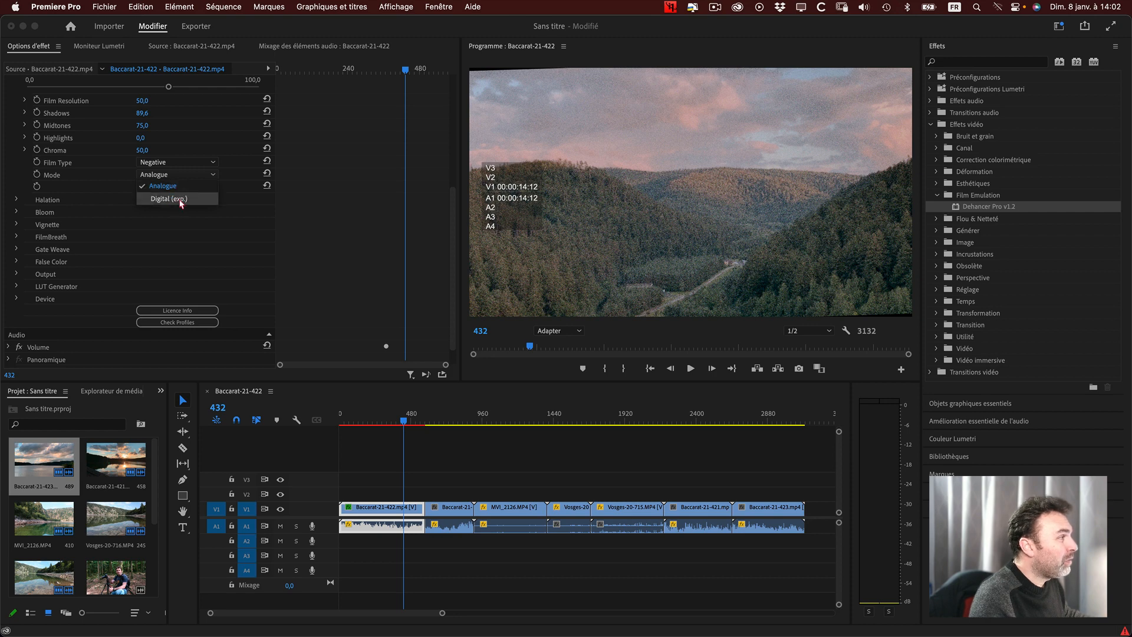
click(156, 201)
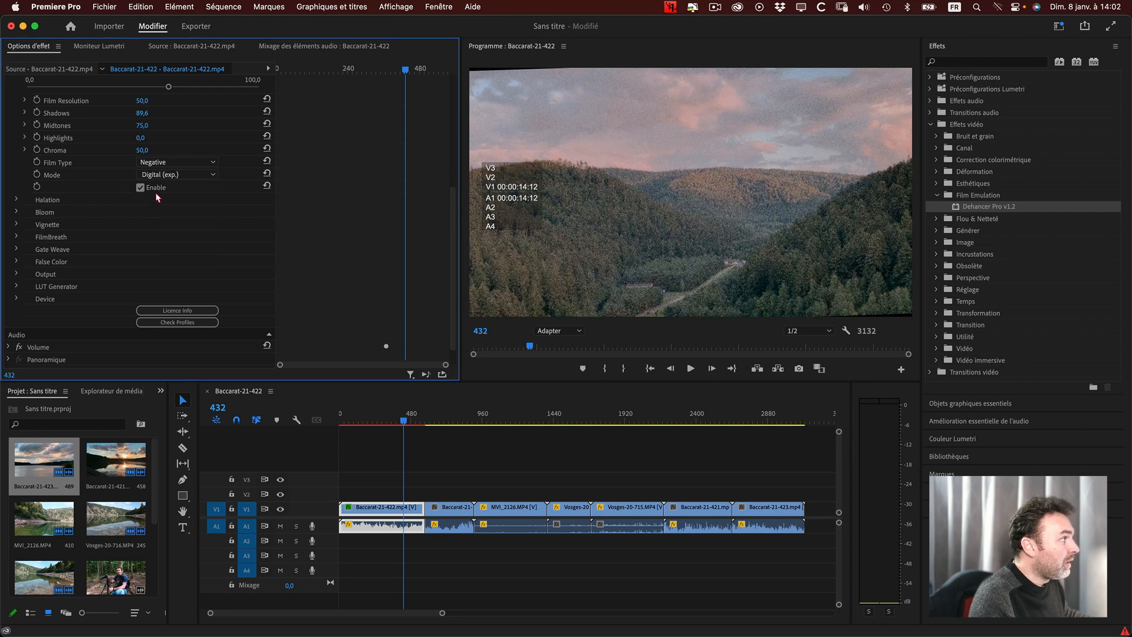
click(161, 175)
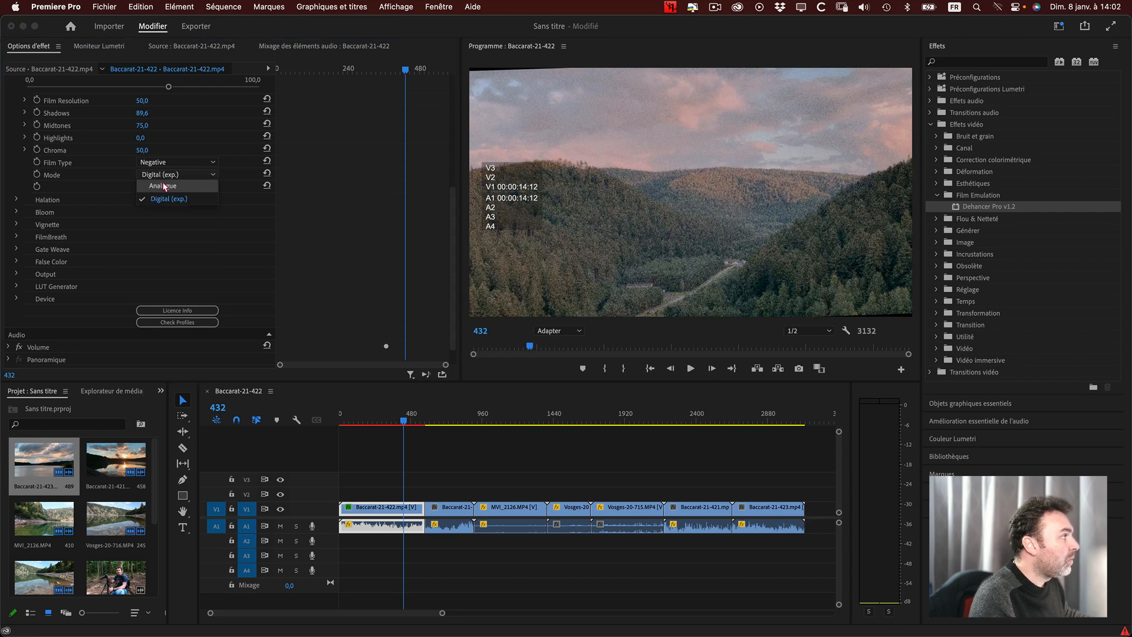
click(165, 188)
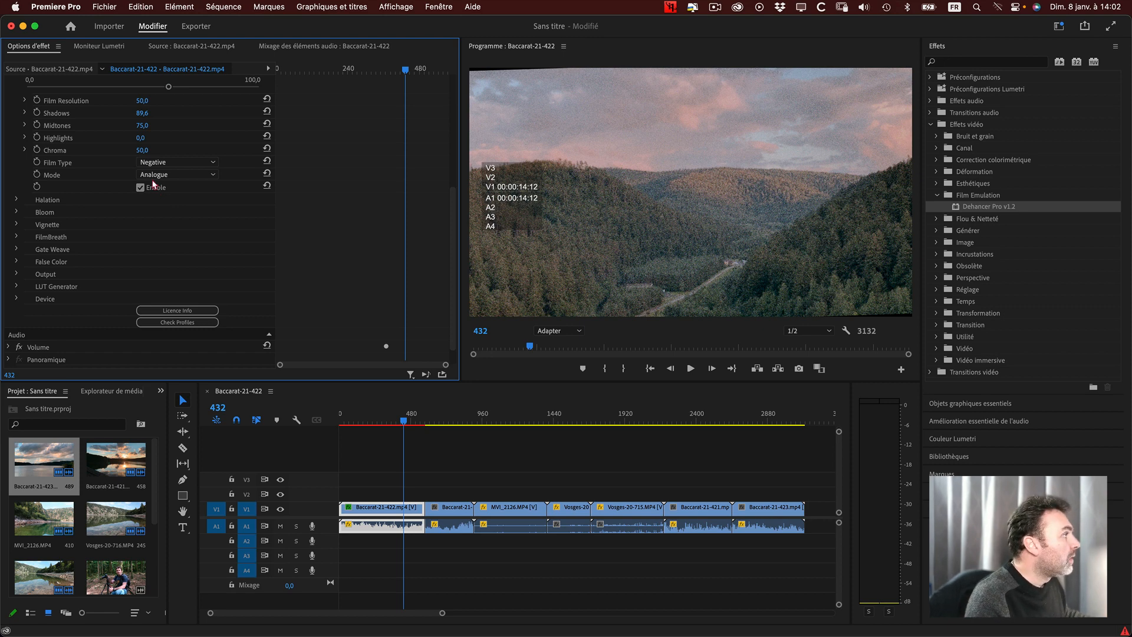
click(157, 174)
click(153, 186)
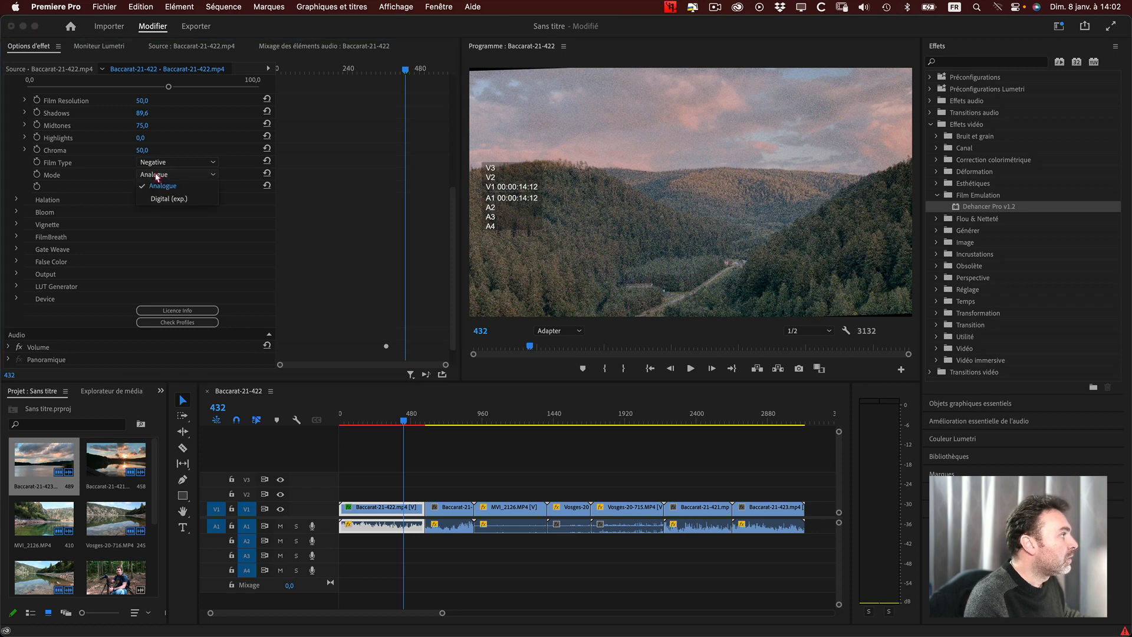
click(158, 185)
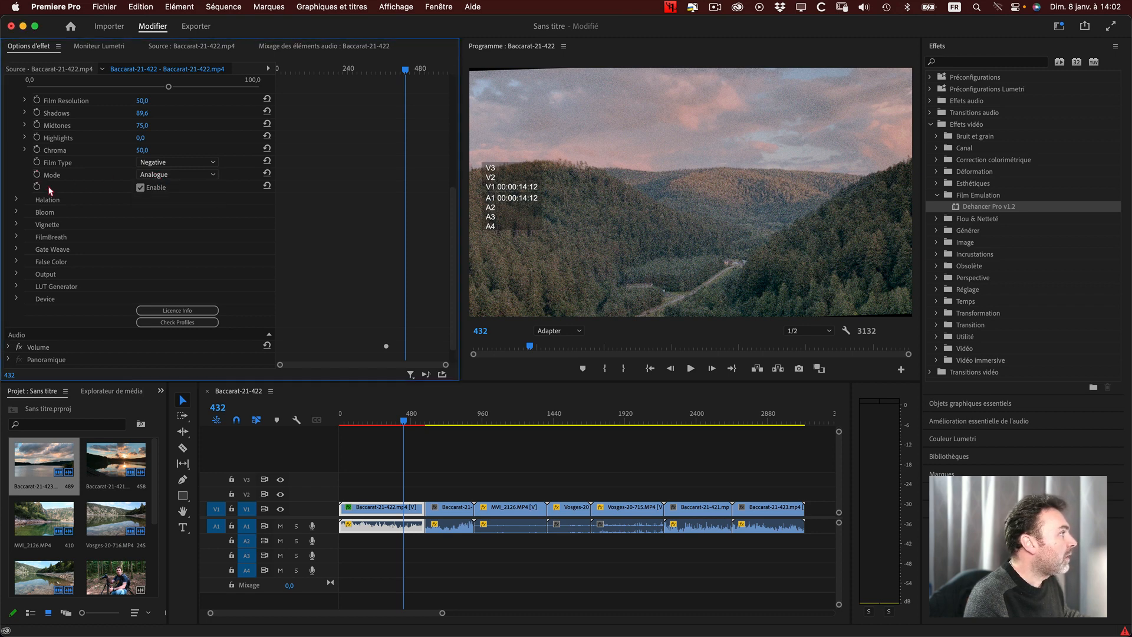
Collapse Film Grain, open the Halation section and expand its Source Limiter, keeping the slider at 0,0.
scroll(28, 213, up, 5)
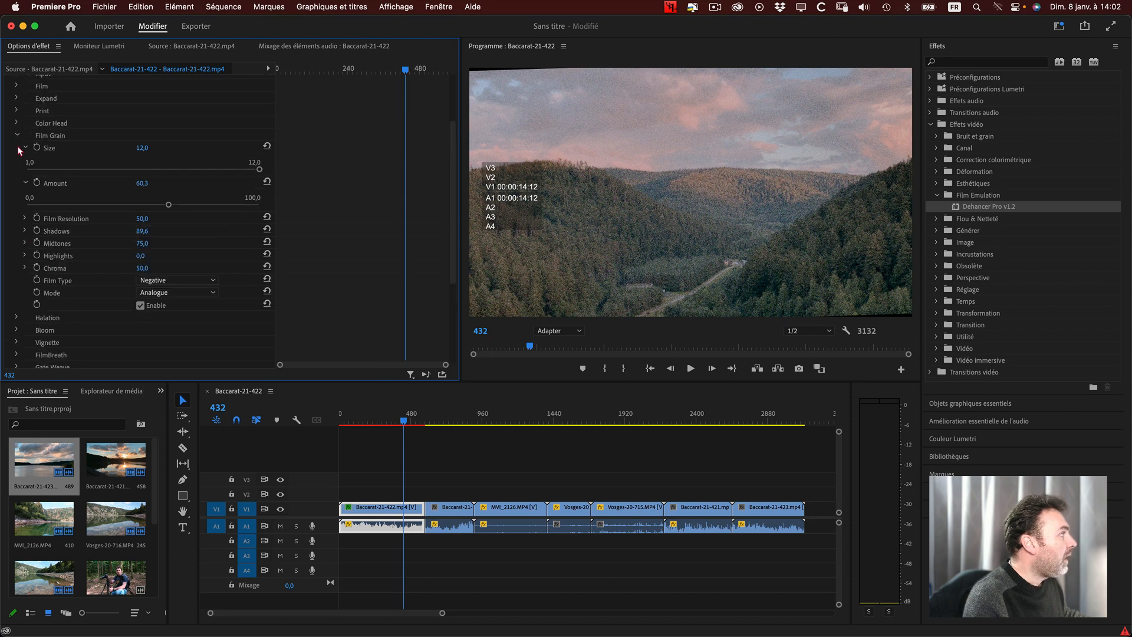
click(17, 135)
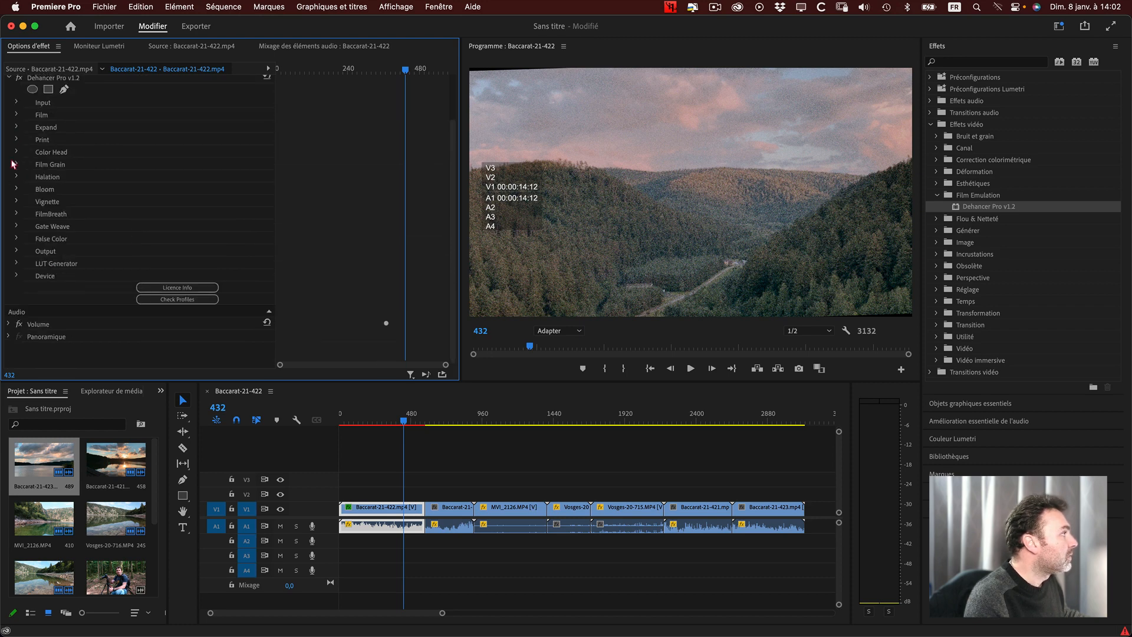
click(17, 176)
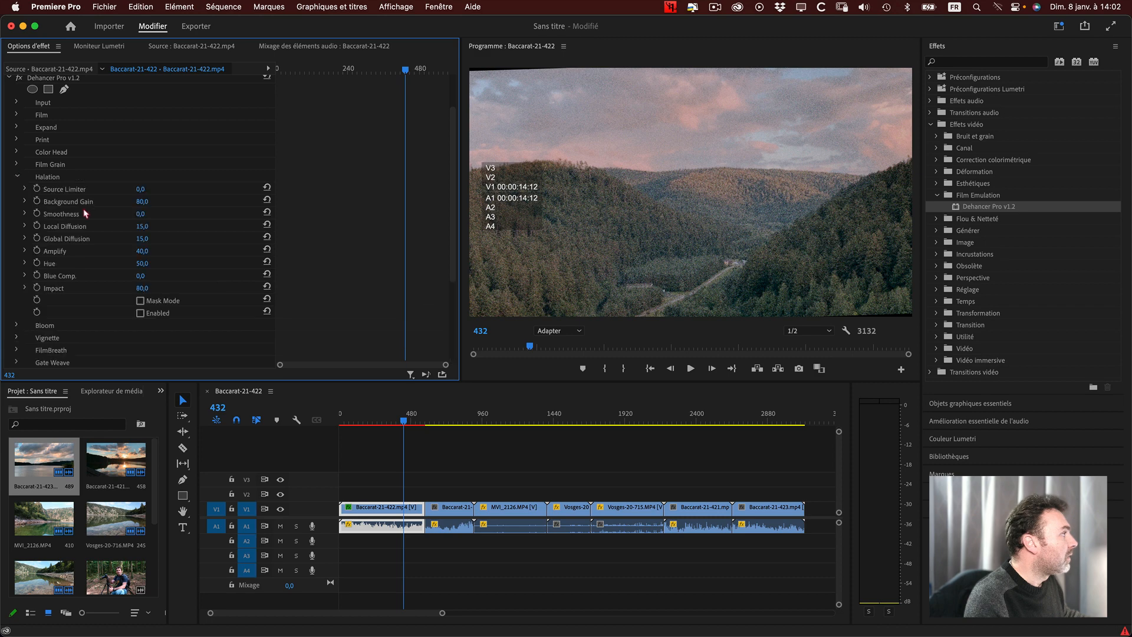
scroll(88, 215, down, 2)
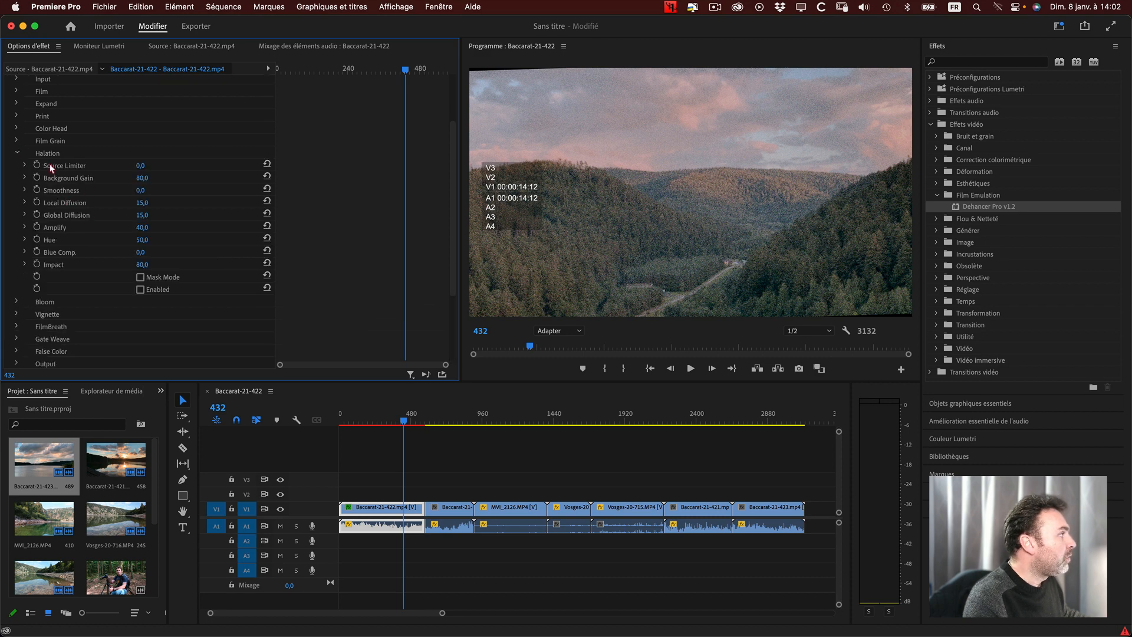
click(25, 166)
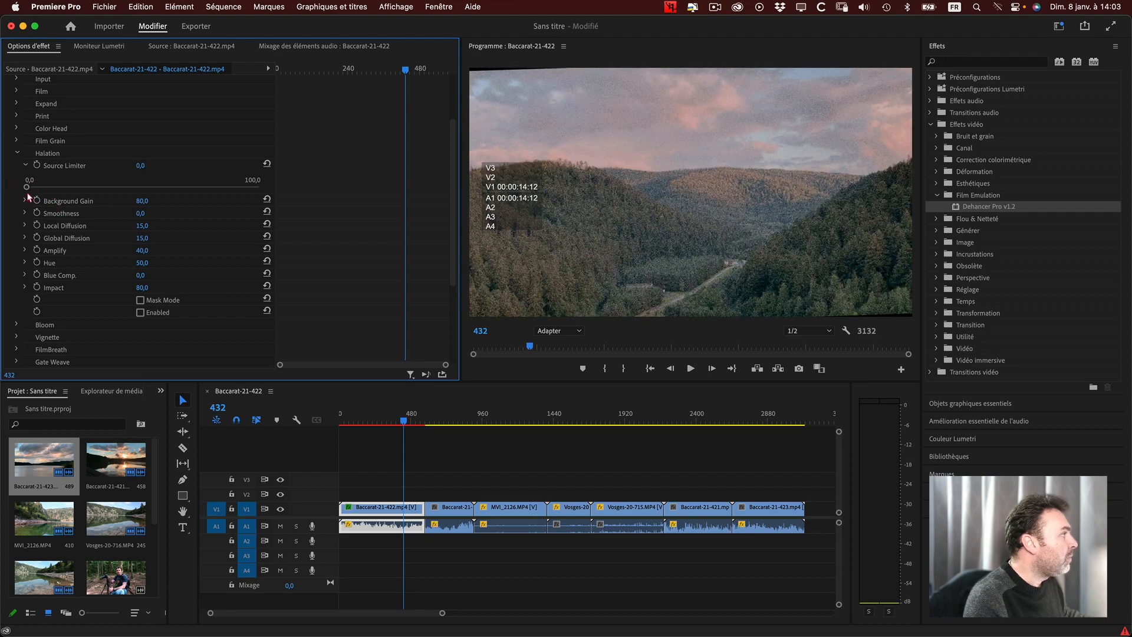
mouse_move(29, 187)
mouse_down()
mouse_move(200, 186)
mouse_move(22, 193)
mouse_up()
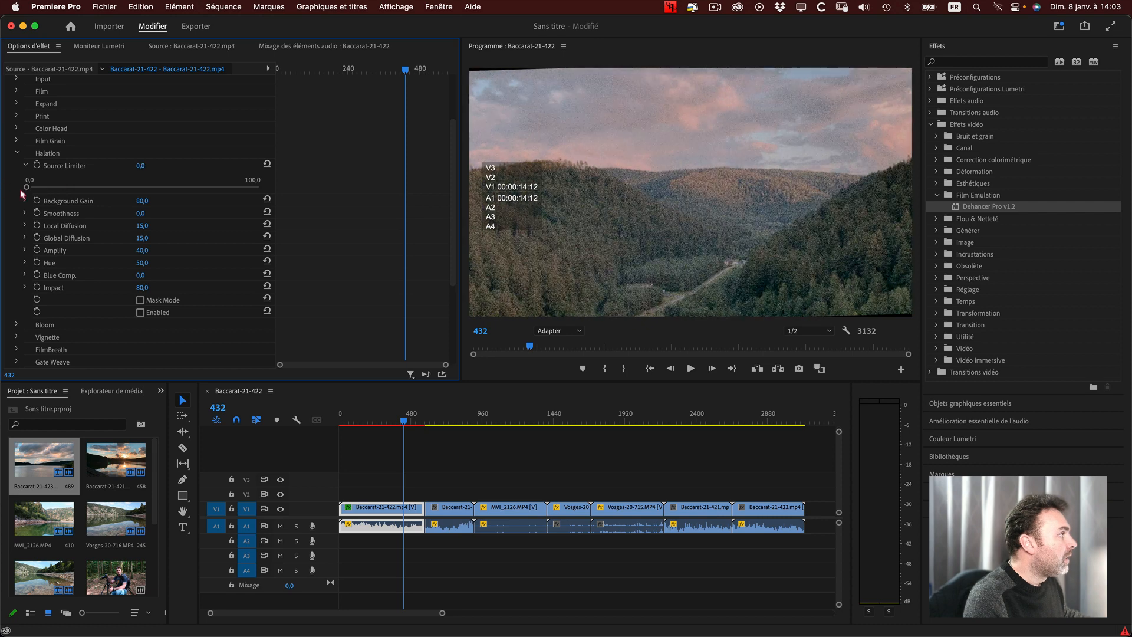
Reopen Film Grain, set its Size to 2,6 and Amount to 42,3, and collapse the section.
click(17, 141)
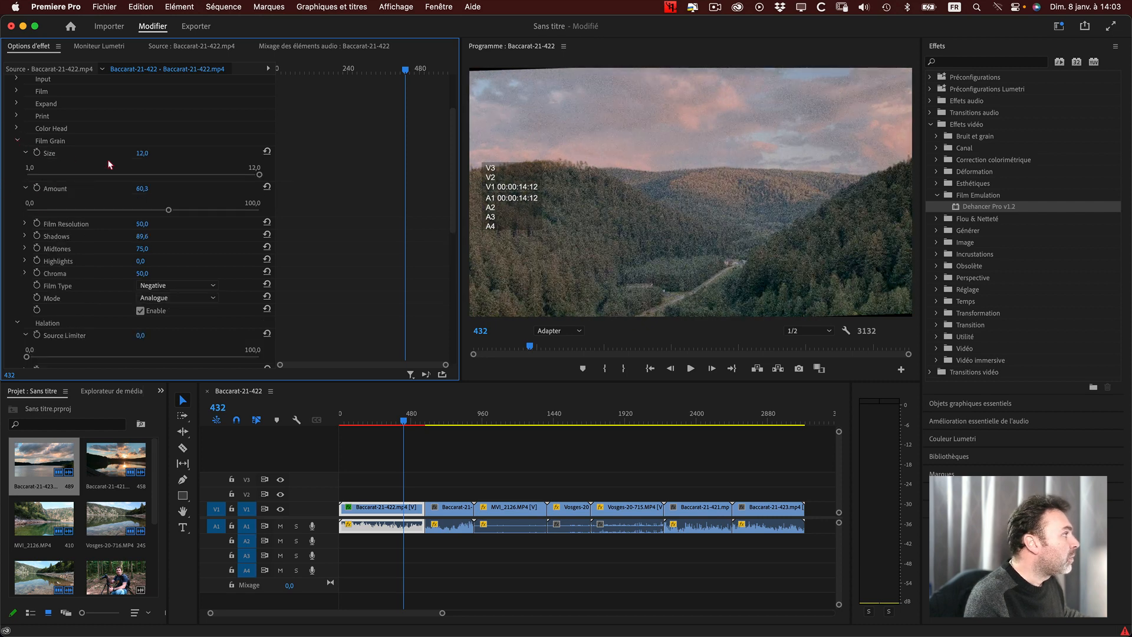
click(142, 174)
click(144, 210)
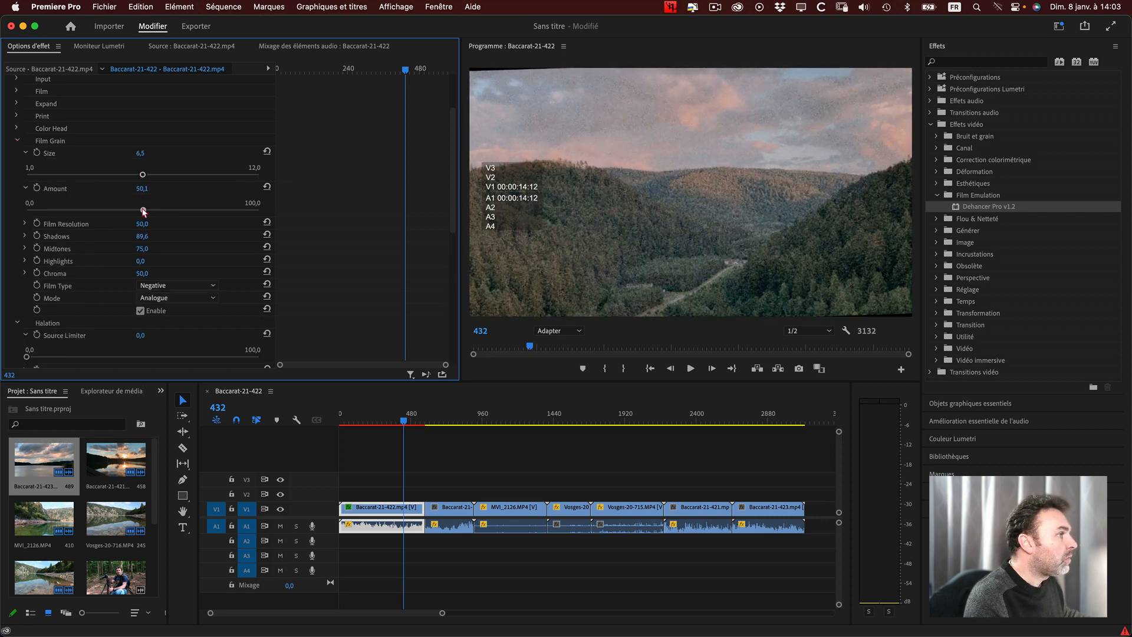
drag(143, 209, 124, 210)
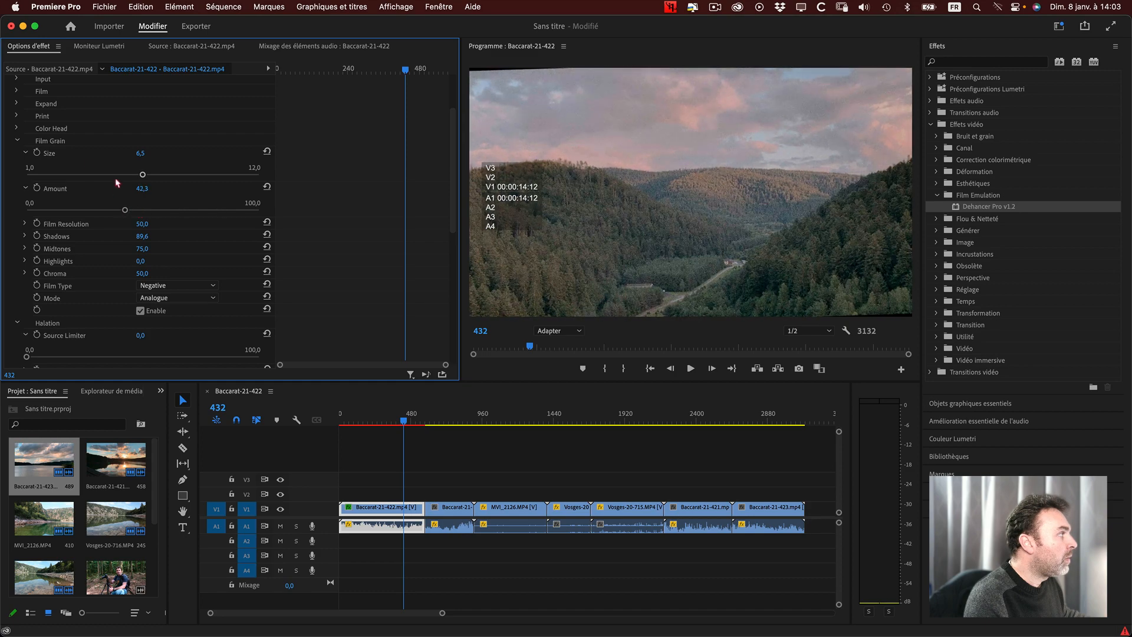
click(59, 175)
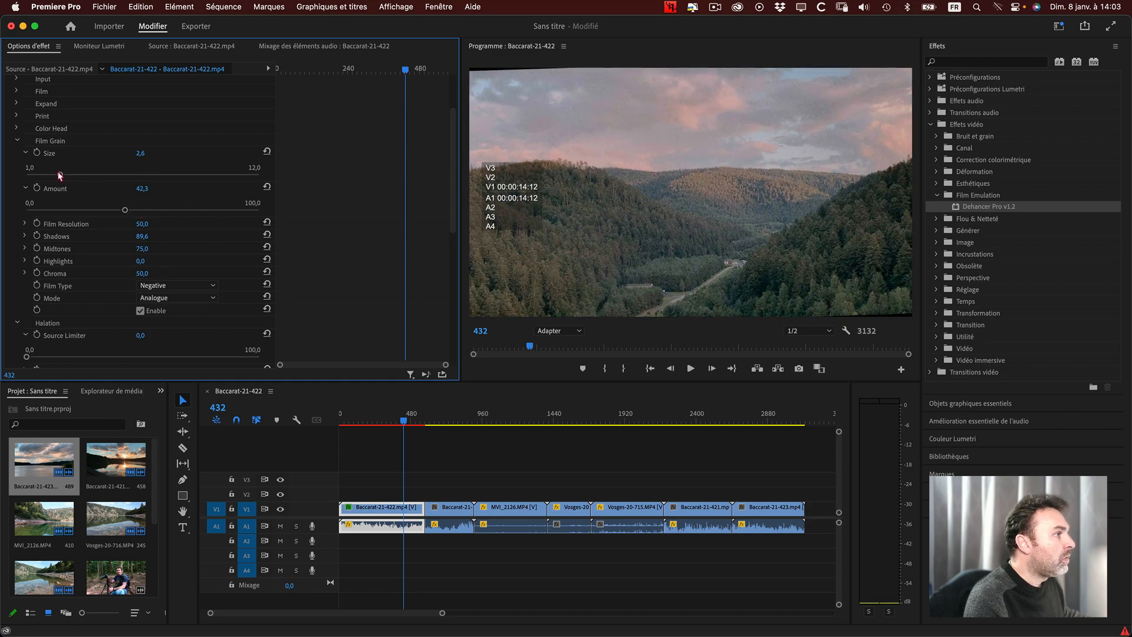
click(18, 140)
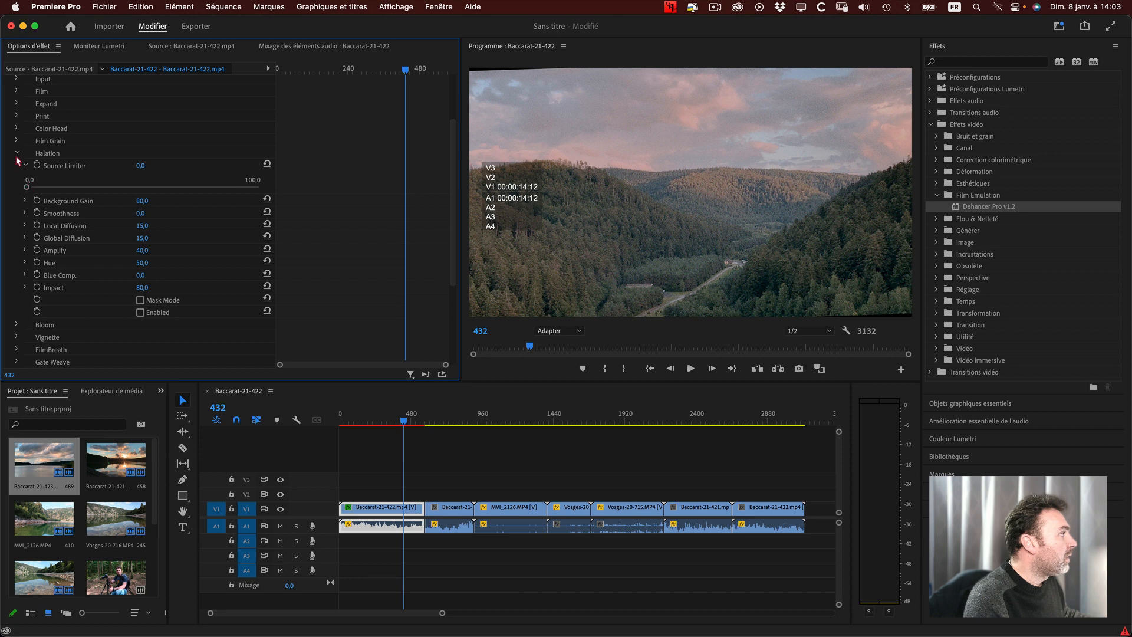
Expand the Halation's Background Gain and Global Diffusion, enable the effect and set Global Diffusion to 90,9.
click(17, 157)
click(16, 177)
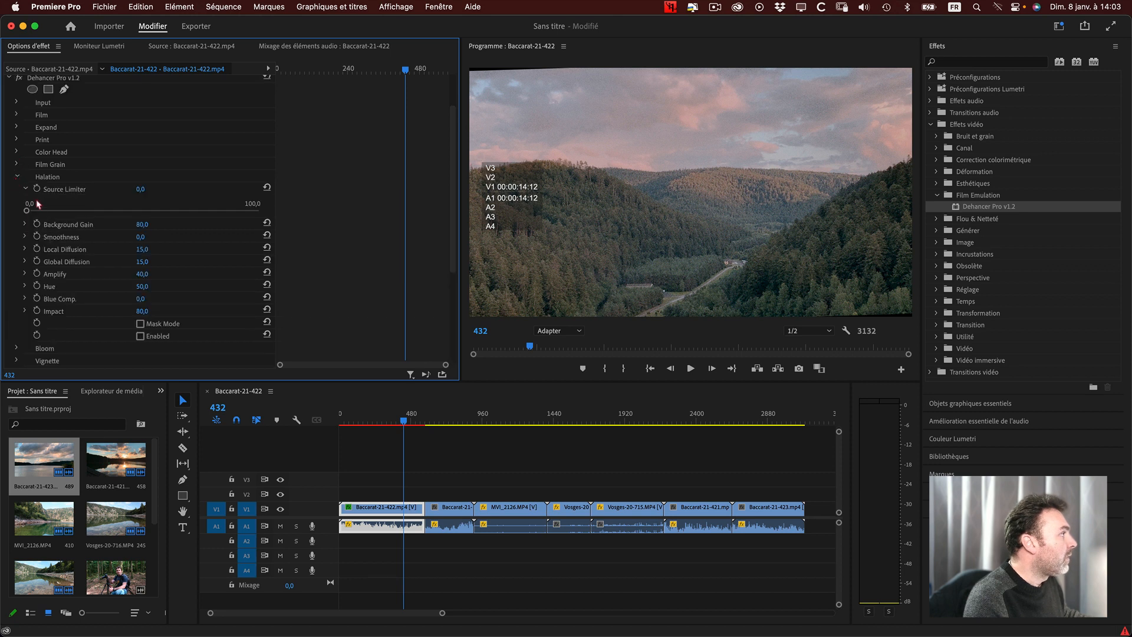
click(25, 225)
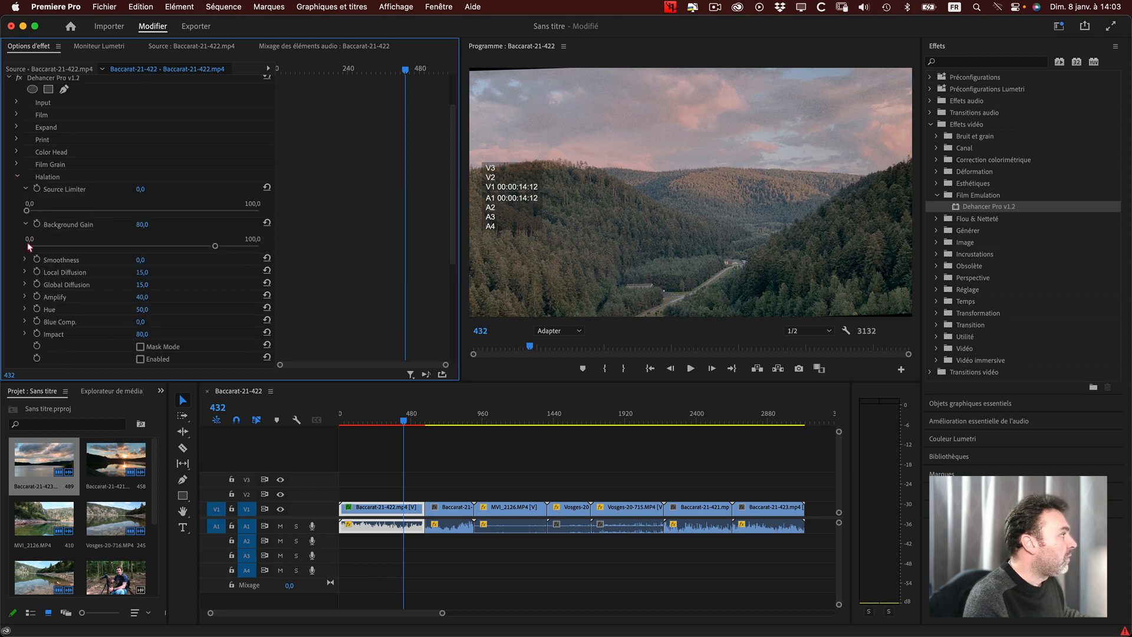
click(25, 284)
scroll(52, 283, down, 5)
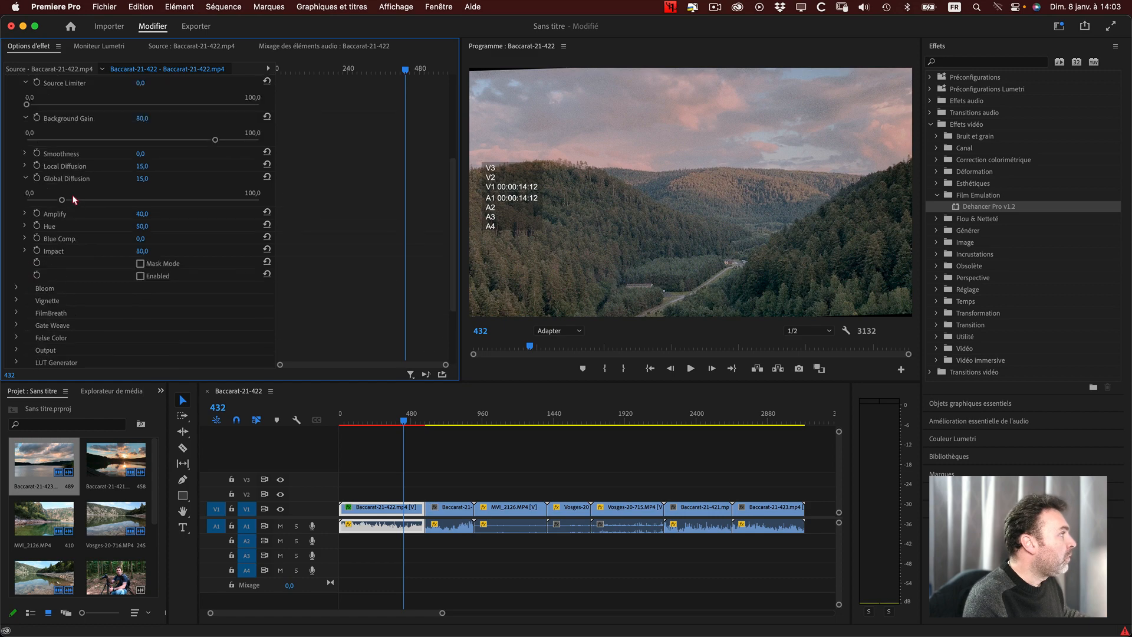
drag(62, 200, 241, 201)
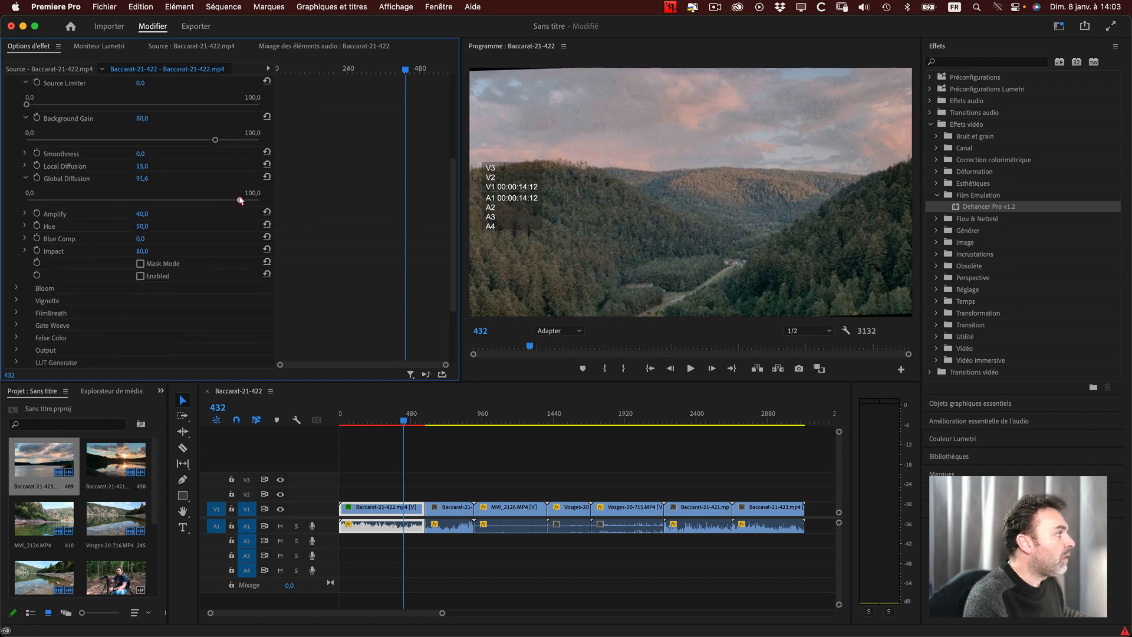
click(141, 276)
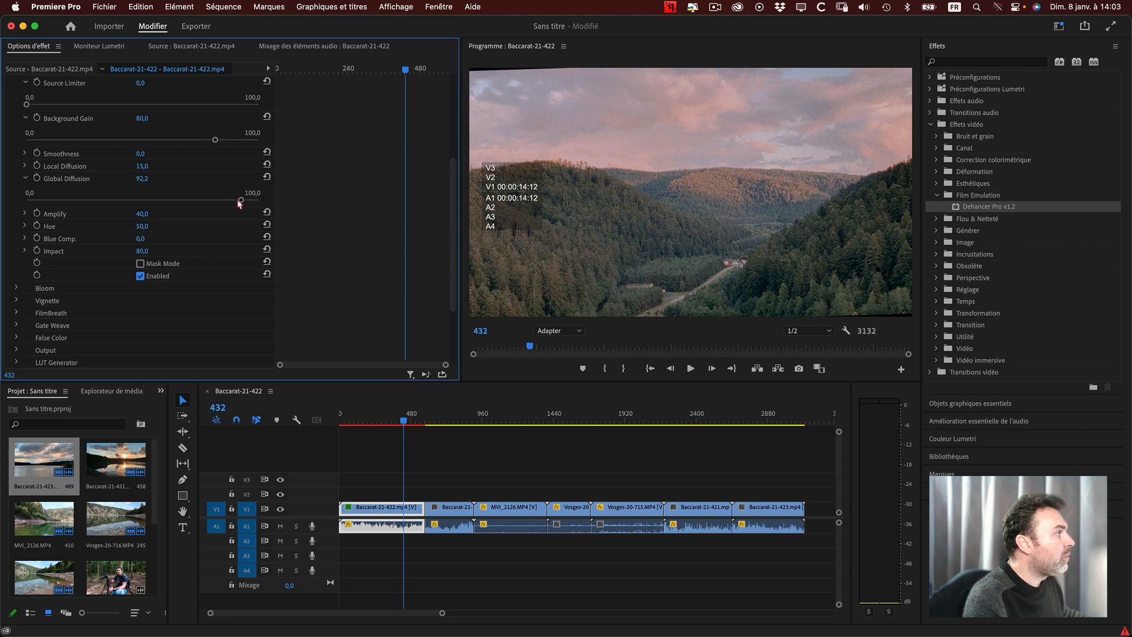
drag(240, 203, 237, 203)
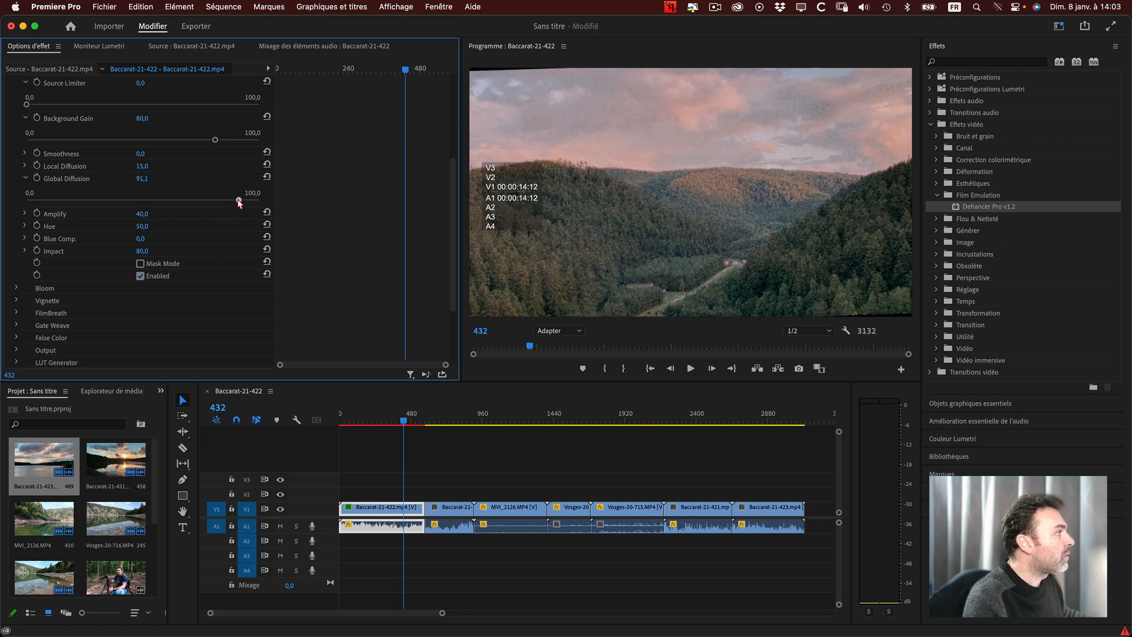
Set the Halation's Amplify to 100,0 and its Hue to 50,4.
click(25, 213)
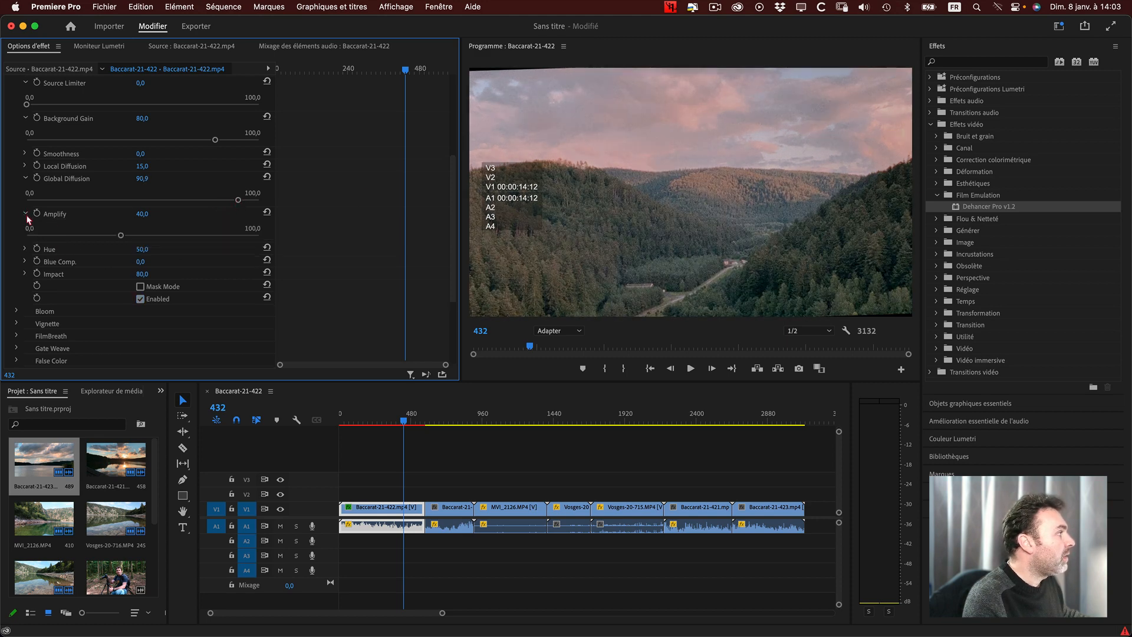
drag(120, 236, 258, 236)
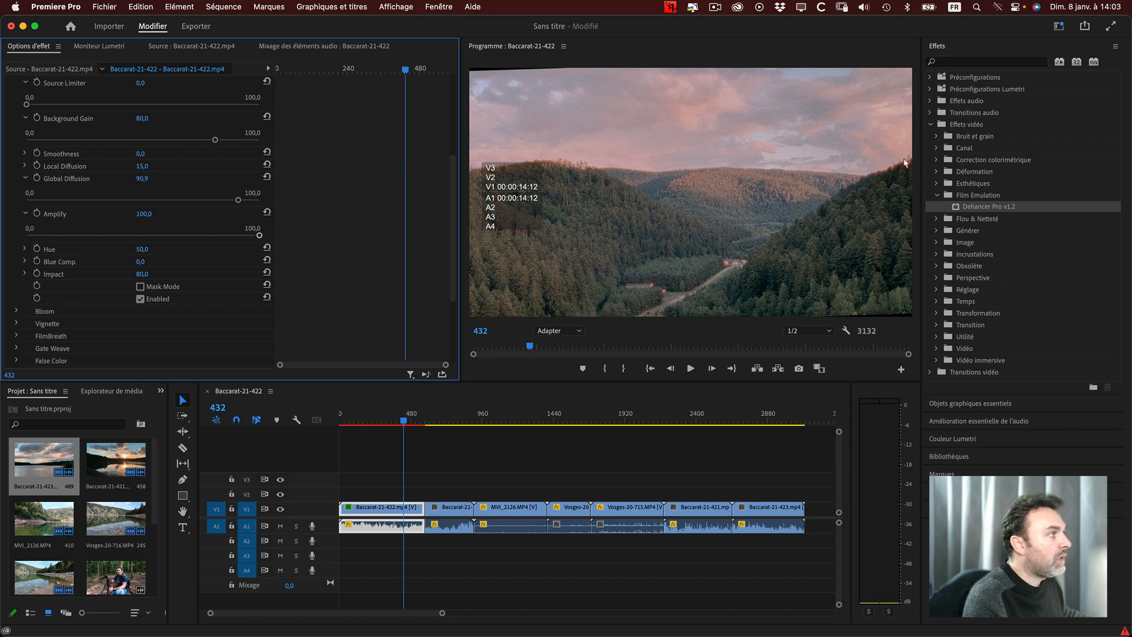
click(25, 249)
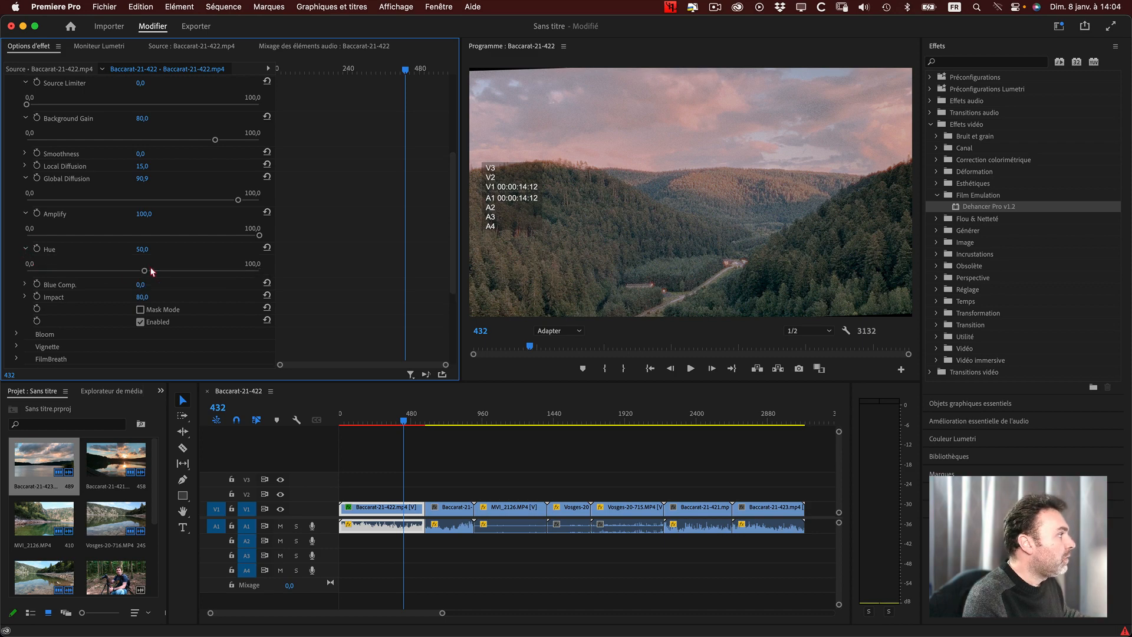
mouse_move(144, 271)
mouse_down()
mouse_move(60, 271)
mouse_move(283, 273)
mouse_move(144, 271)
mouse_up()
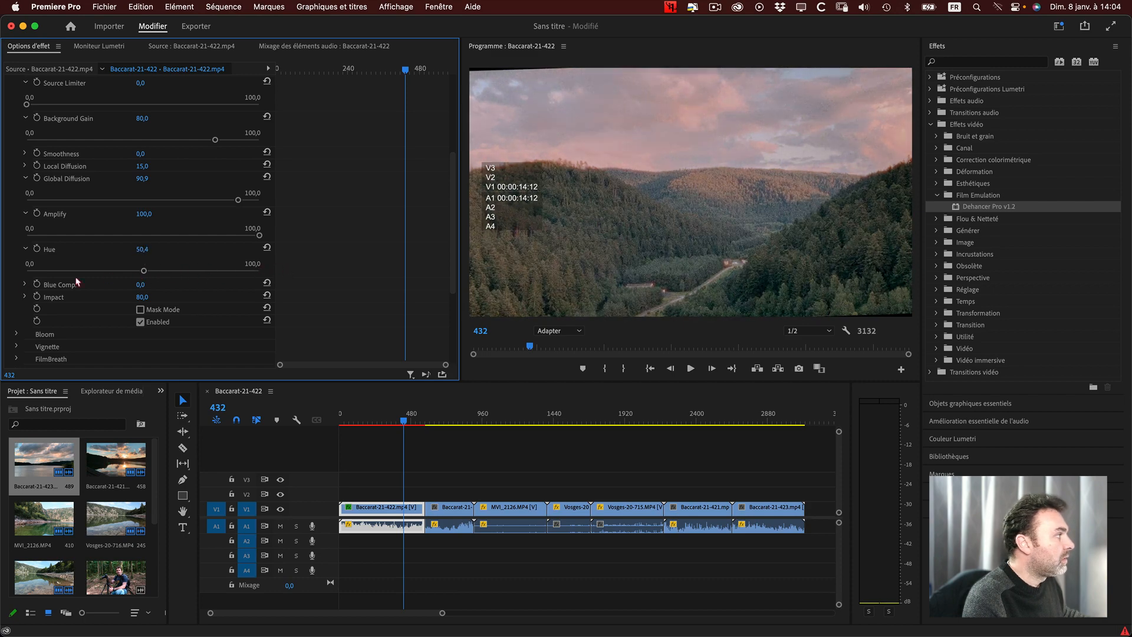
Try the Halation's Blue Comp. slider, leaving it at 0,0, and raise Impact to 100,0.
click(25, 284)
mouse_move(27, 306)
mouse_down()
mouse_move(282, 302)
mouse_move(23, 311)
mouse_up()
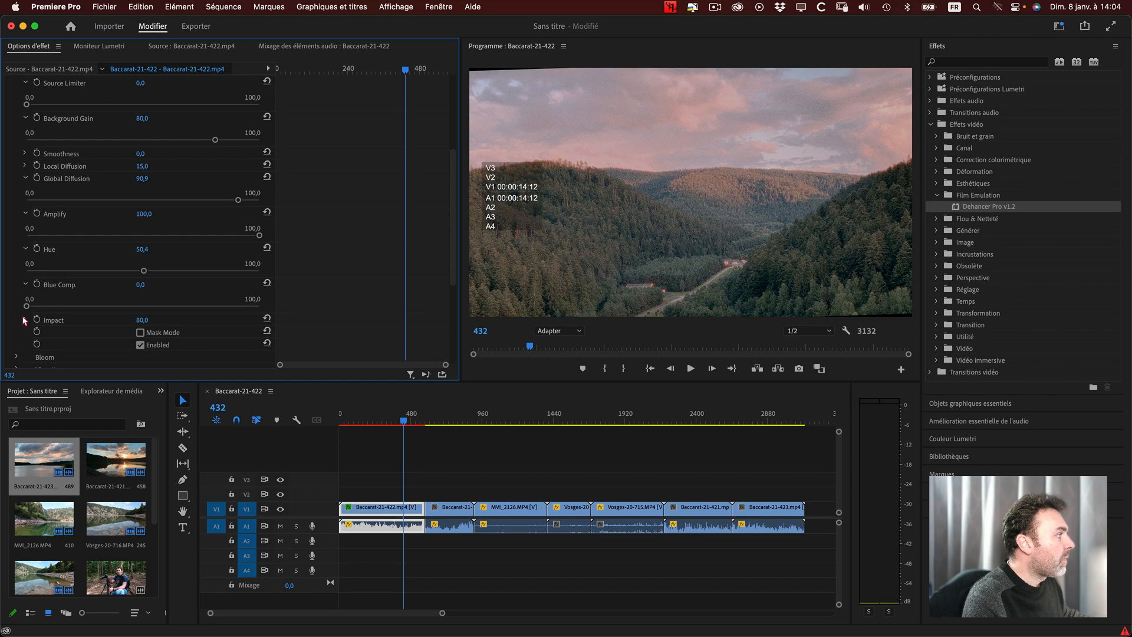
click(25, 320)
scroll(41, 310, down, 2)
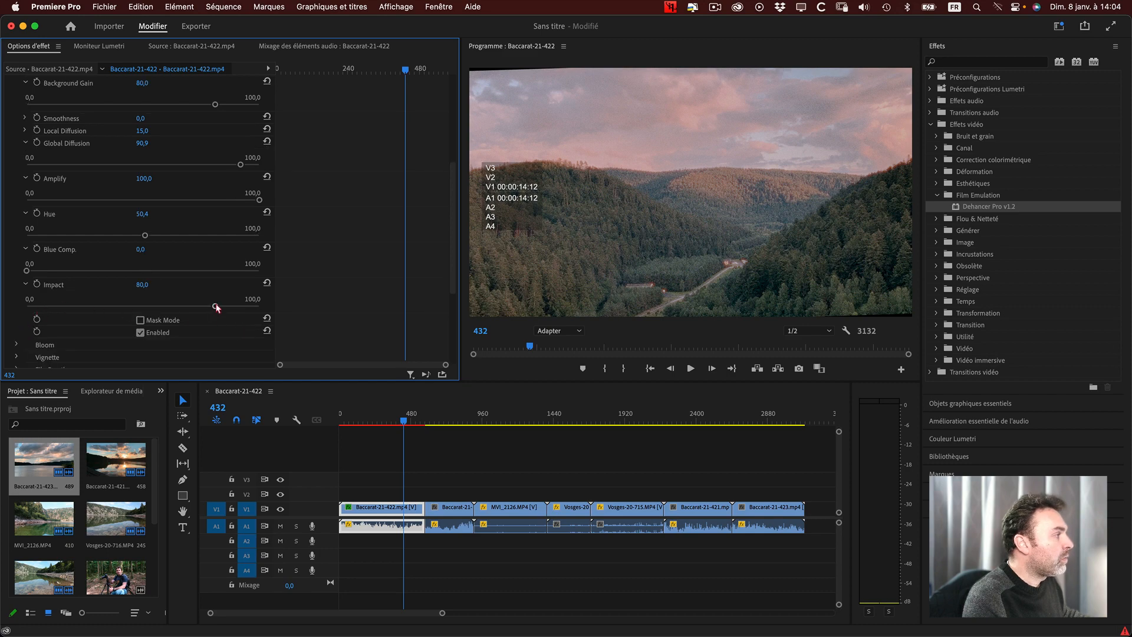
drag(216, 308, 337, 303)
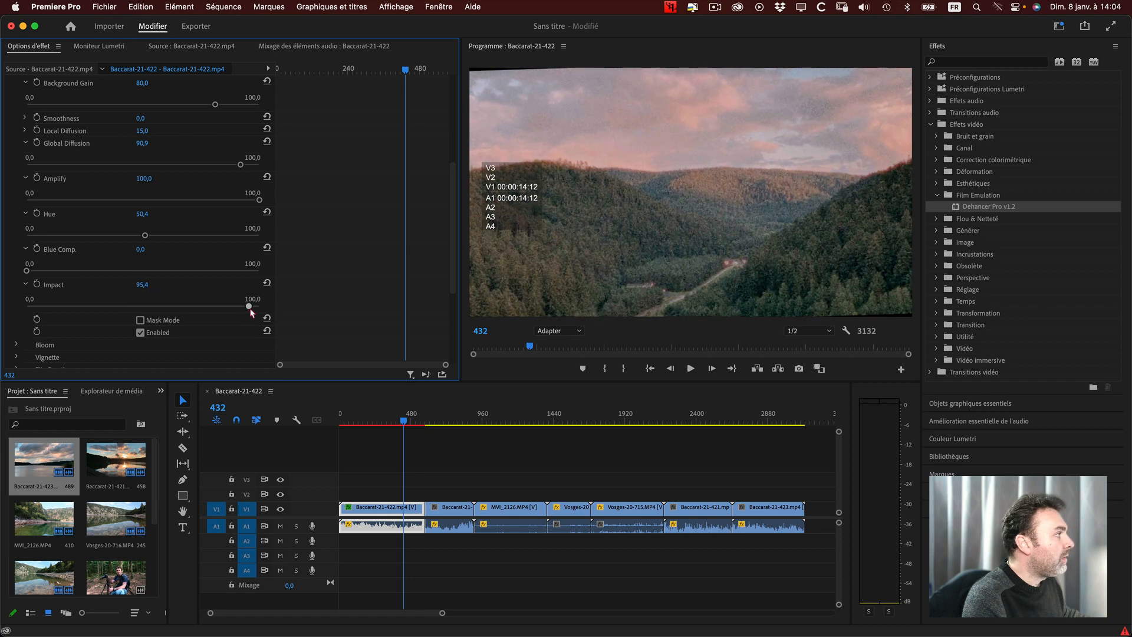
scroll(116, 266, up, 1)
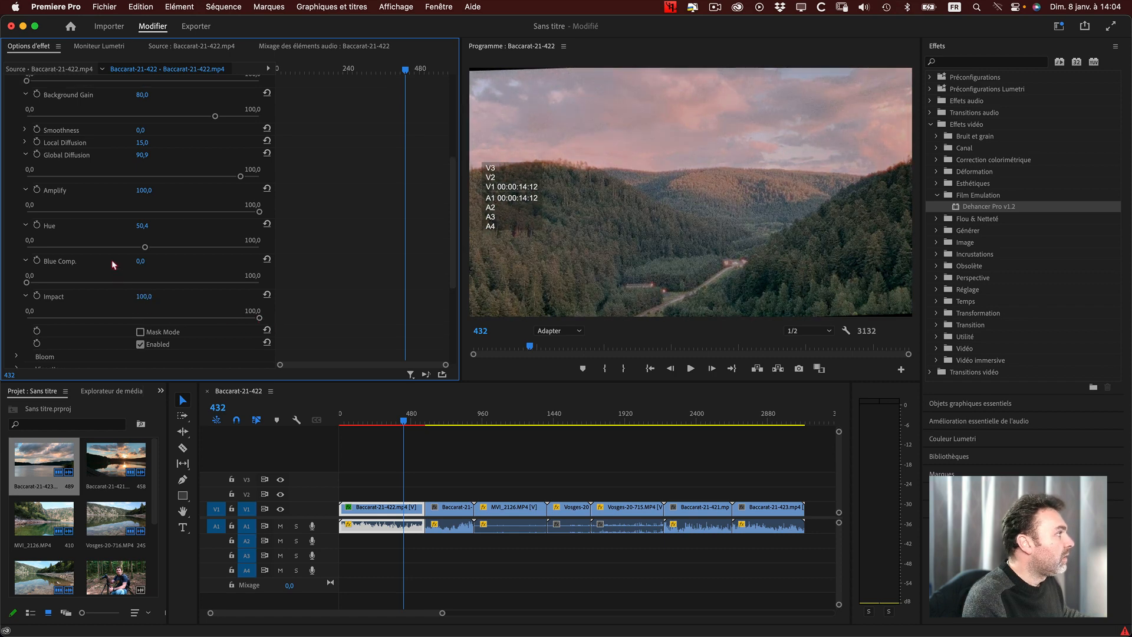
Set the Halation's Local Diffusion to 91,6 and its Smoothness to 37,0.
click(23, 143)
drag(62, 165, 236, 169)
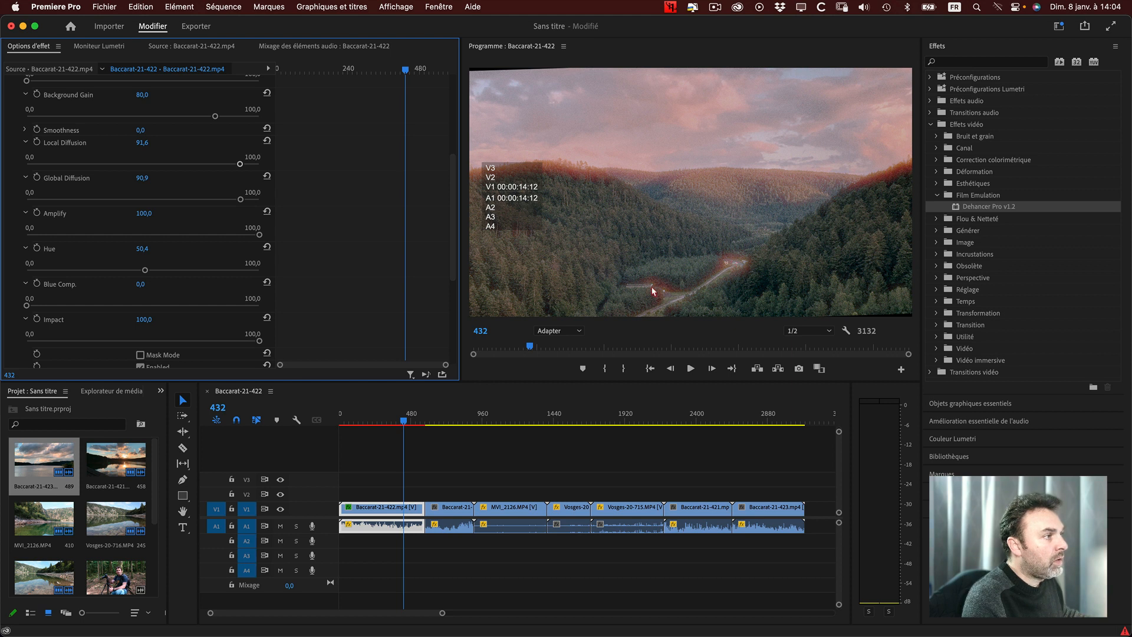
scroll(112, 208, up, 1)
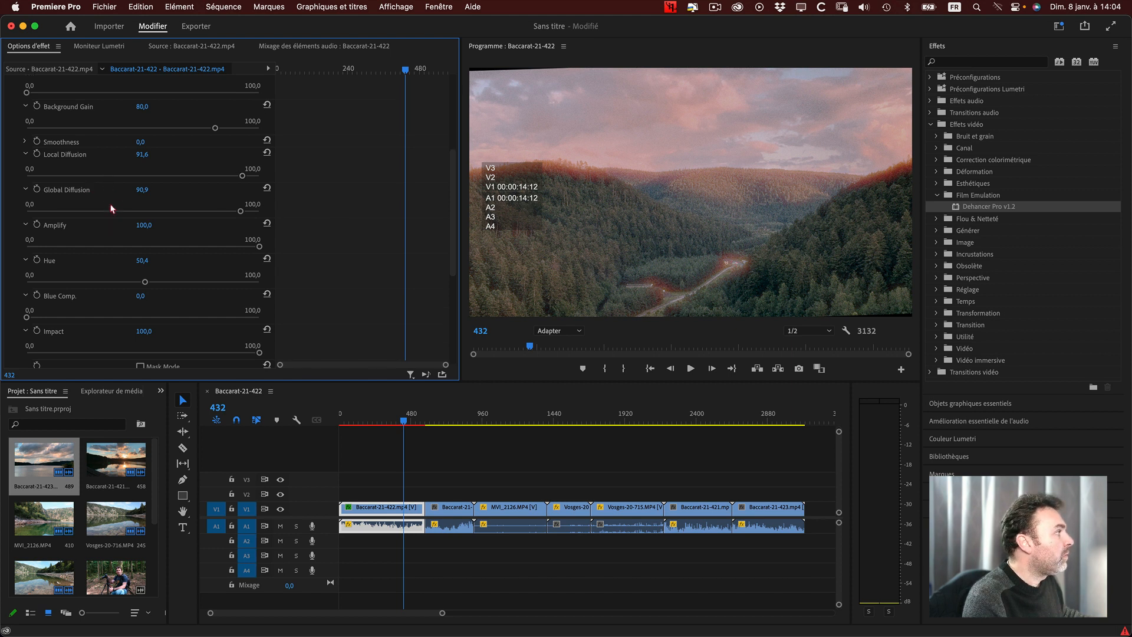
click(25, 142)
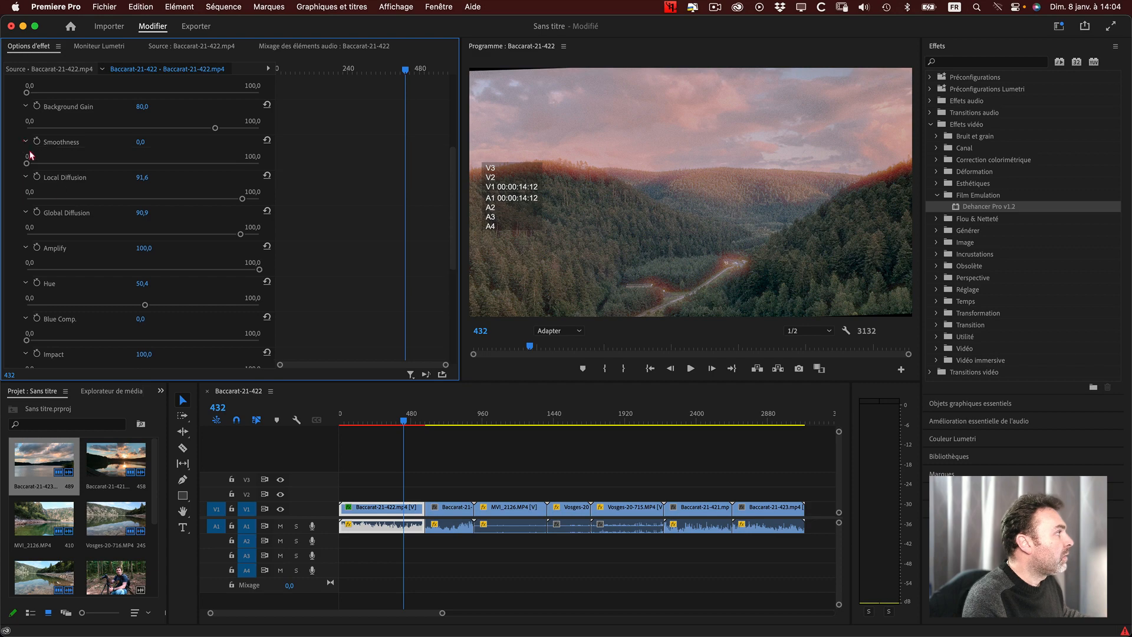
drag(61, 164, 118, 149)
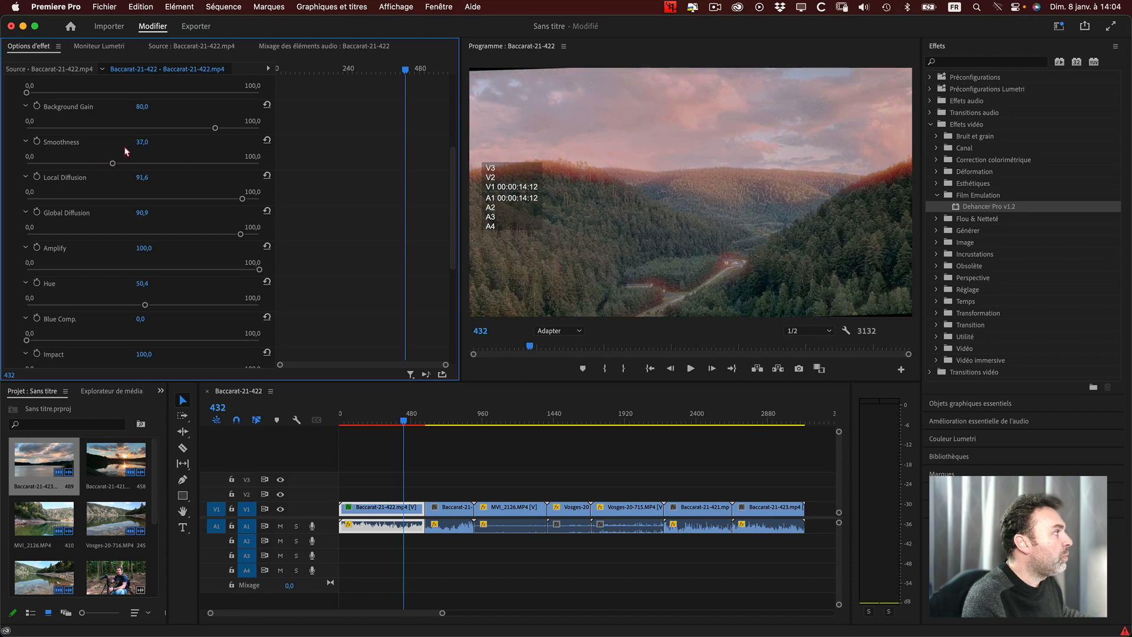
Try a Source Limiter value of 27,3 for the Halation.
scroll(127, 153, up, 1)
scroll(51, 111, up, 1)
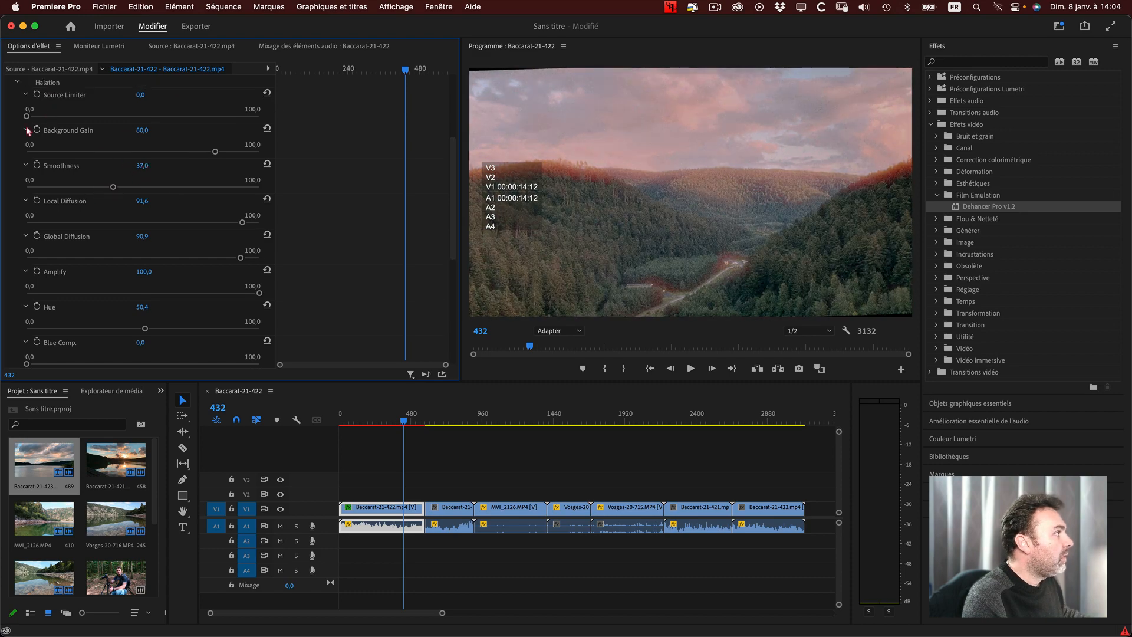
drag(27, 117, 90, 118)
Switch the Halation off and on repeatedly to compare the image with and without it, leaving it enabled.
scroll(82, 269, down, 9)
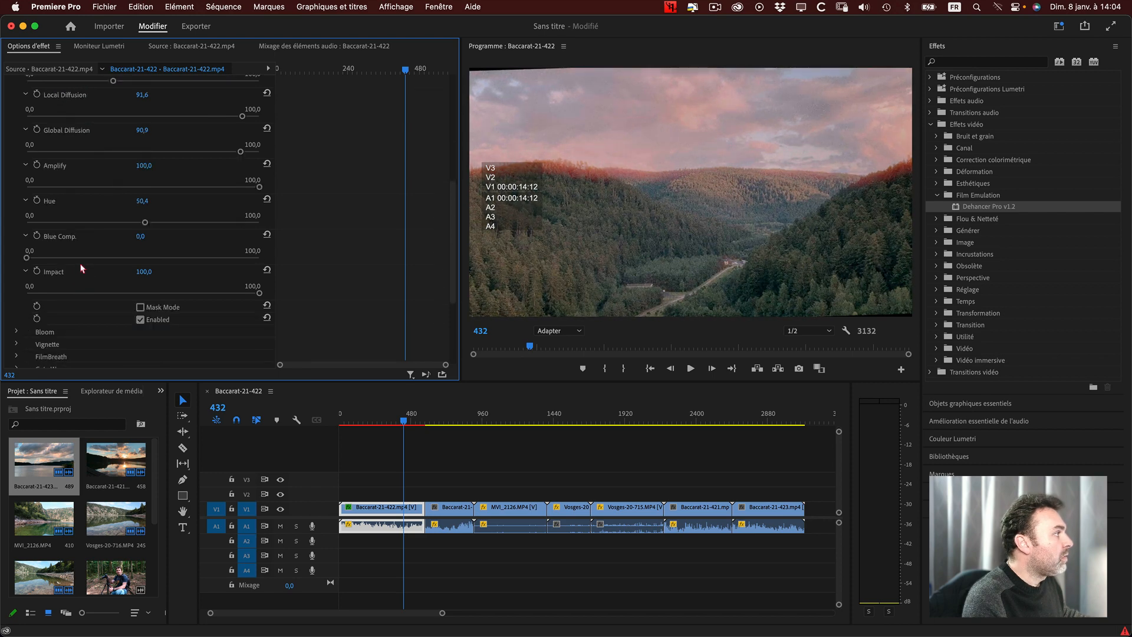
click(140, 319)
click(140, 318)
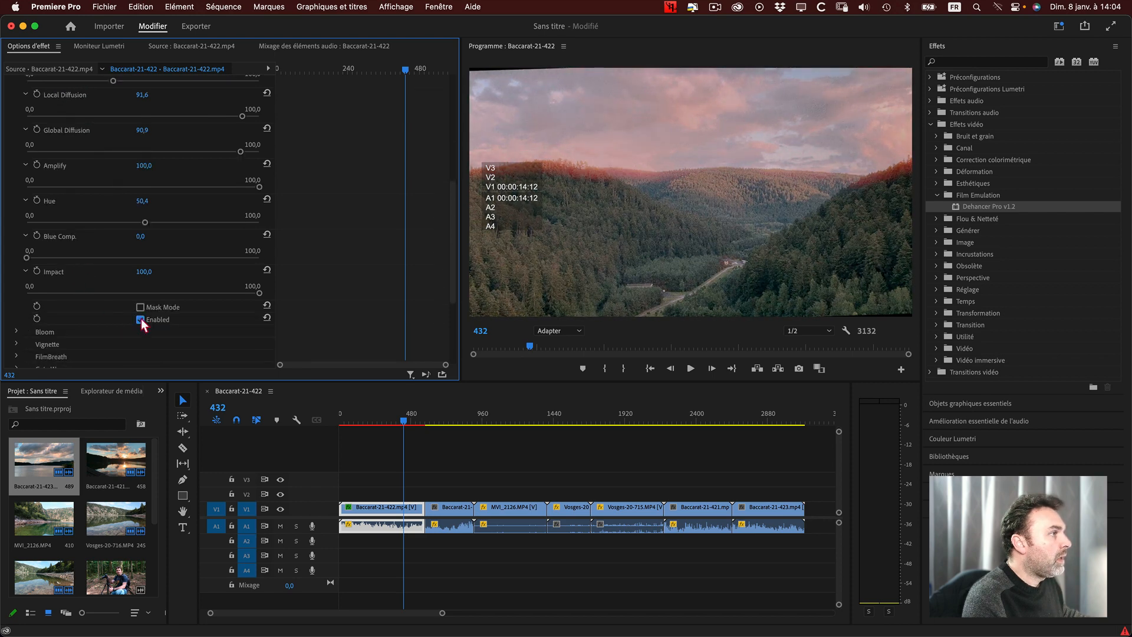
click(140, 319)
click(140, 319)
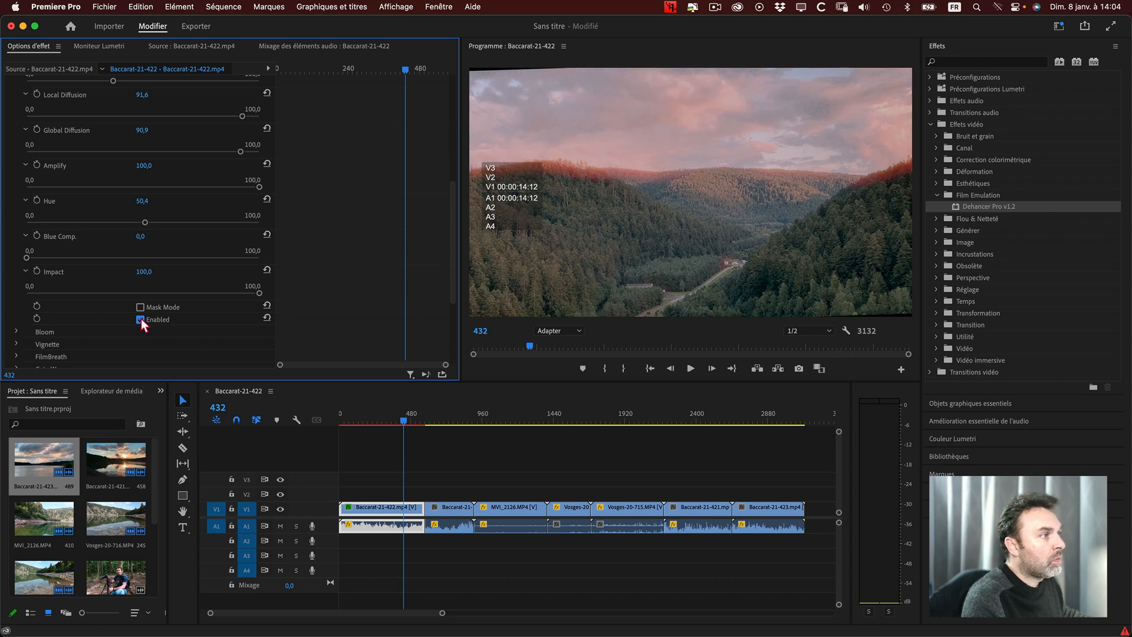
click(141, 318)
click(140, 319)
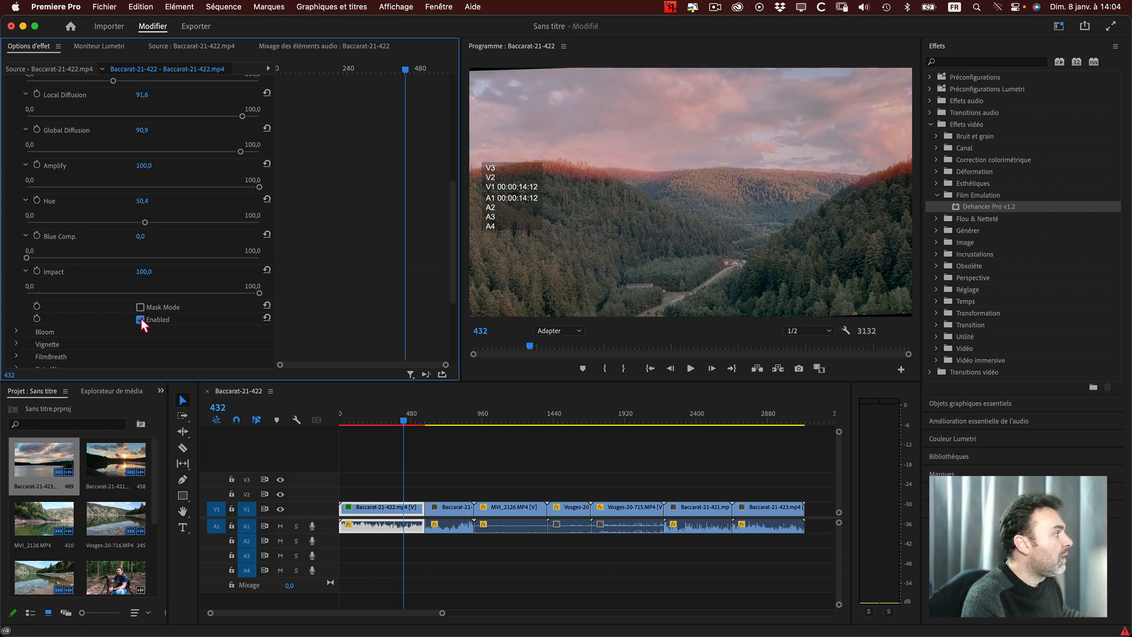
click(140, 318)
click(142, 319)
Reset the Halation's Source Limiter to 0,0.
scroll(143, 318, up, 1)
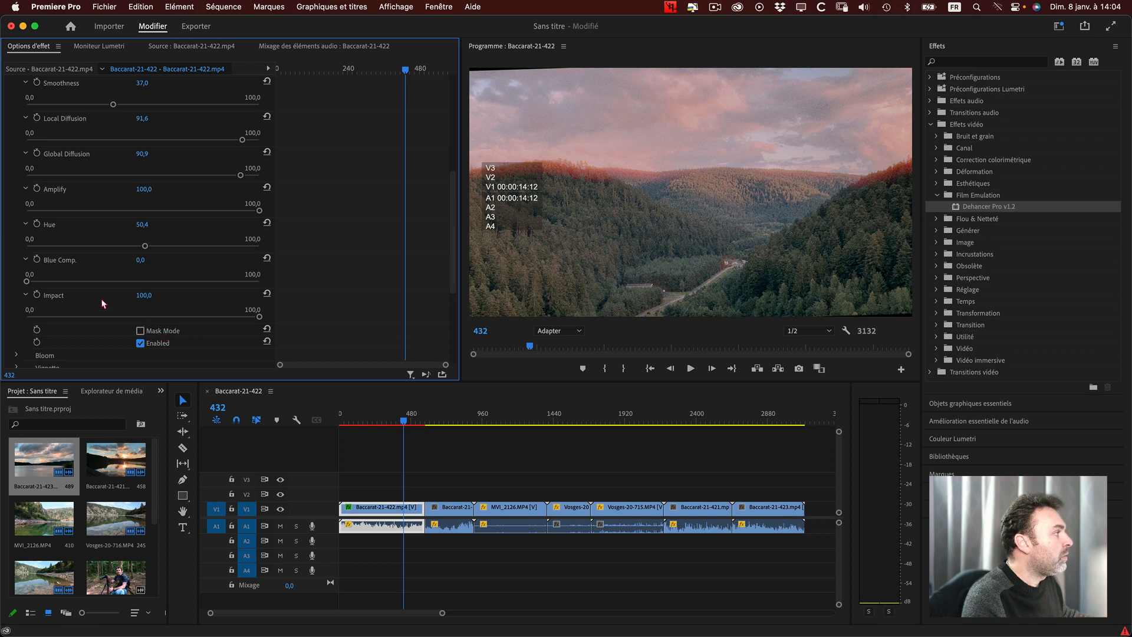
scroll(102, 304, up, 10)
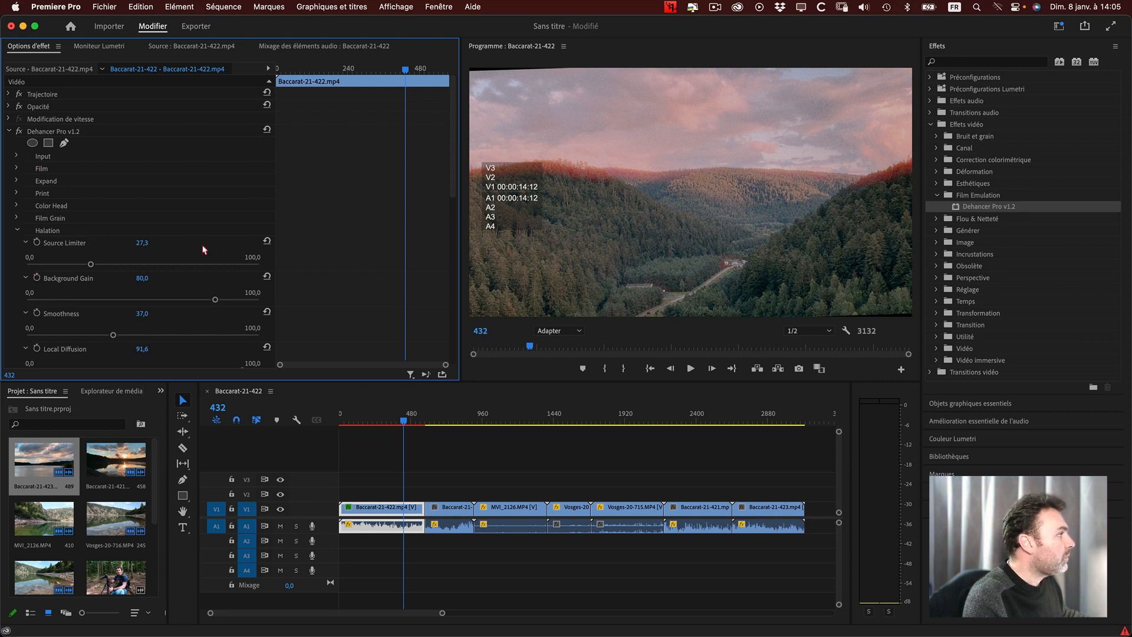
click(267, 241)
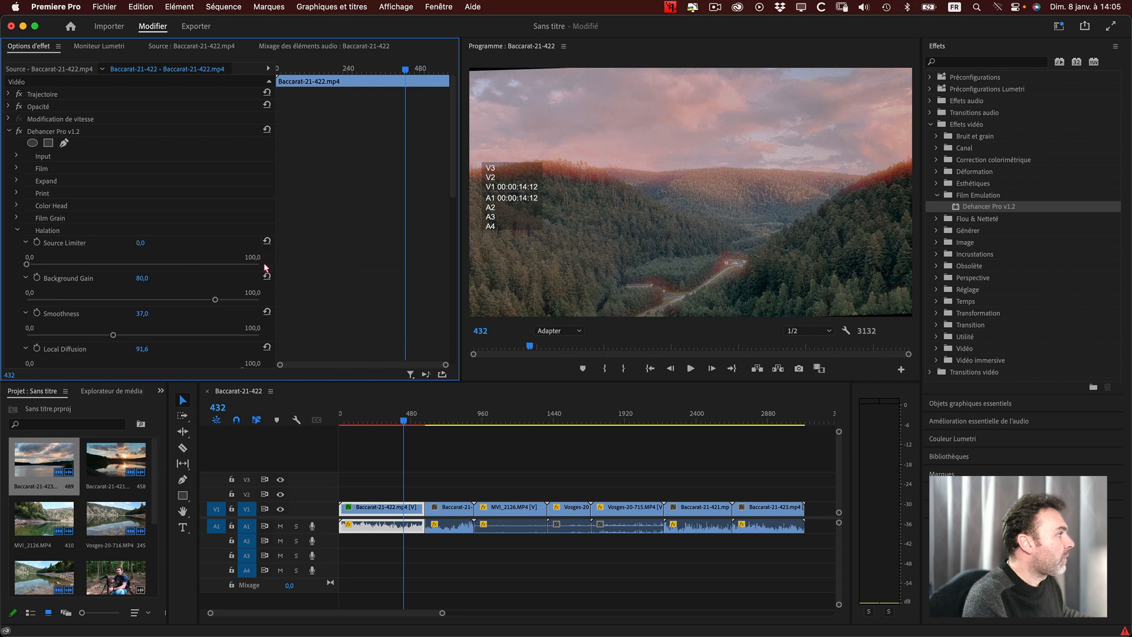
Collapse Halation and, in the Bloom section, set Source Limiter to 5,3 and Highlights to 100,0.
click(17, 231)
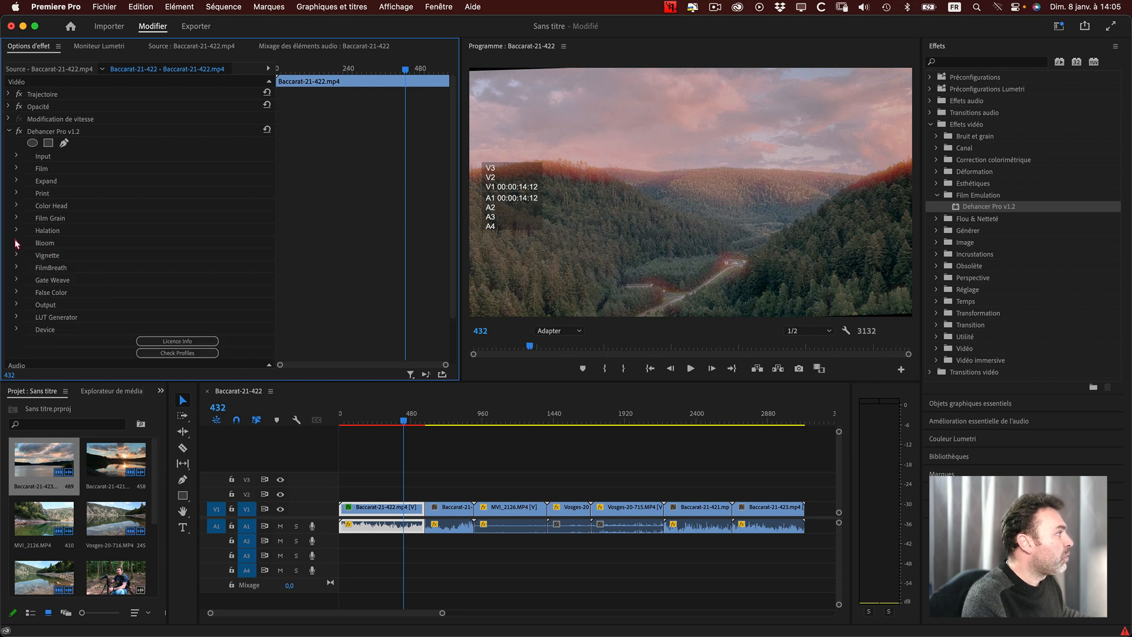
click(17, 244)
scroll(40, 245, down, 3)
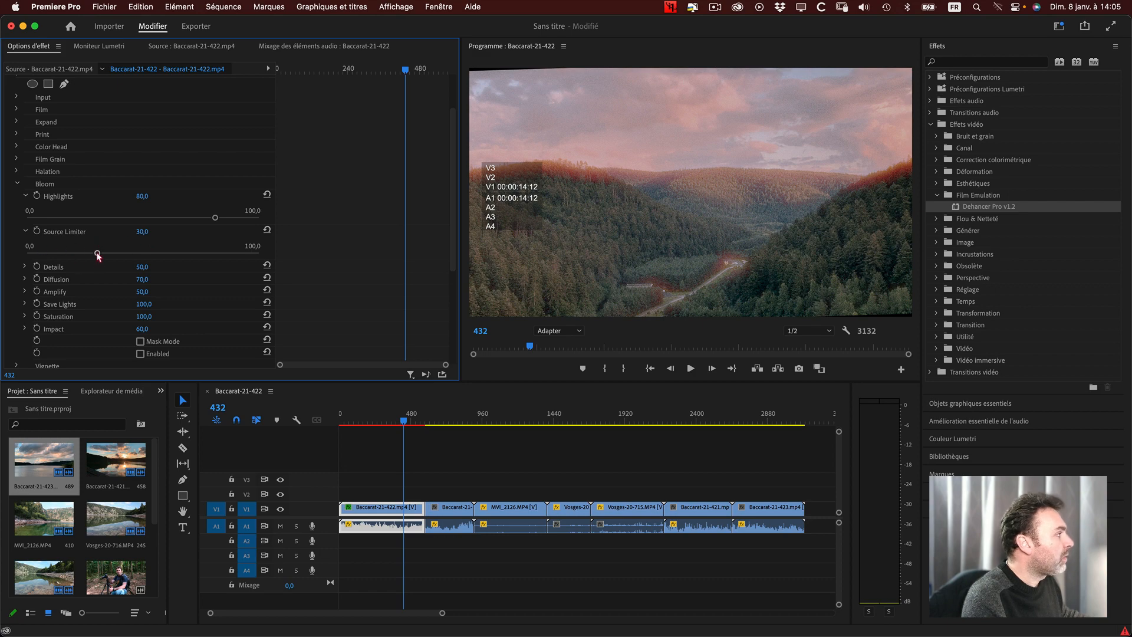
drag(97, 254, 39, 254)
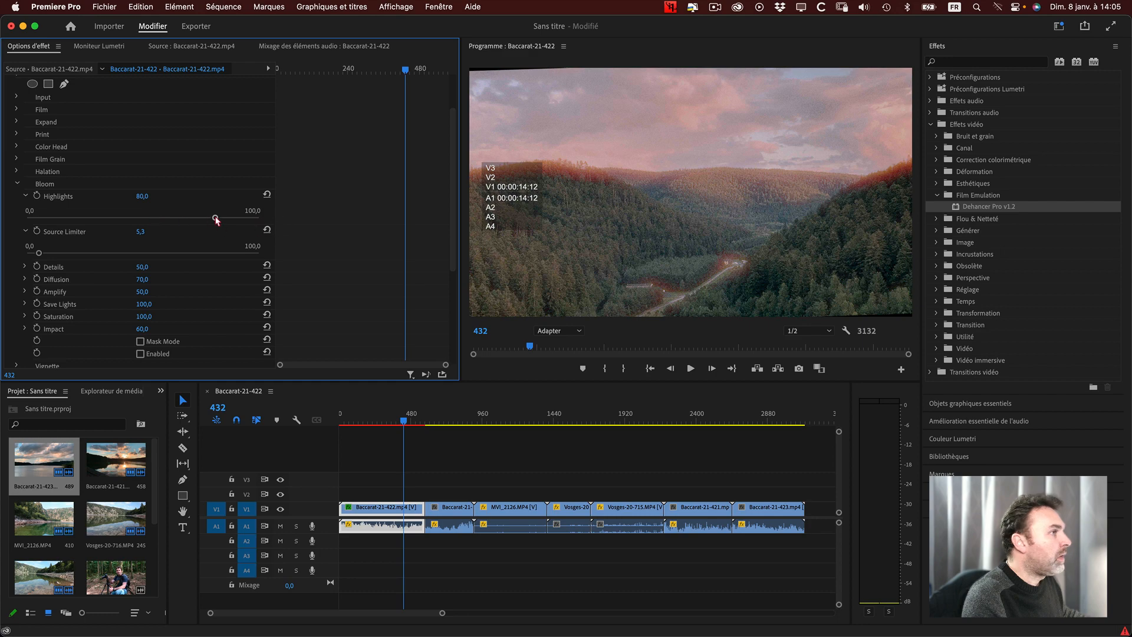
drag(215, 217, 338, 218)
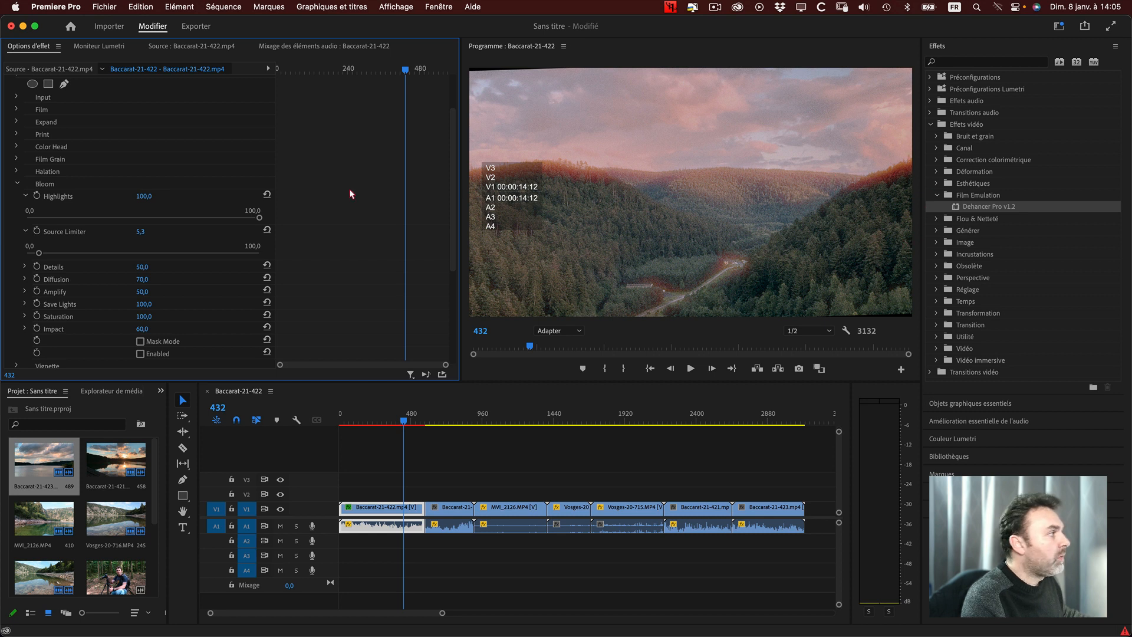
In the Bloom section, set Details to 82,0, Diffusion to 88,9 and Amplify to 96,2.
click(25, 267)
drag(143, 289, 236, 326)
click(24, 303)
scroll(50, 279, down, 5)
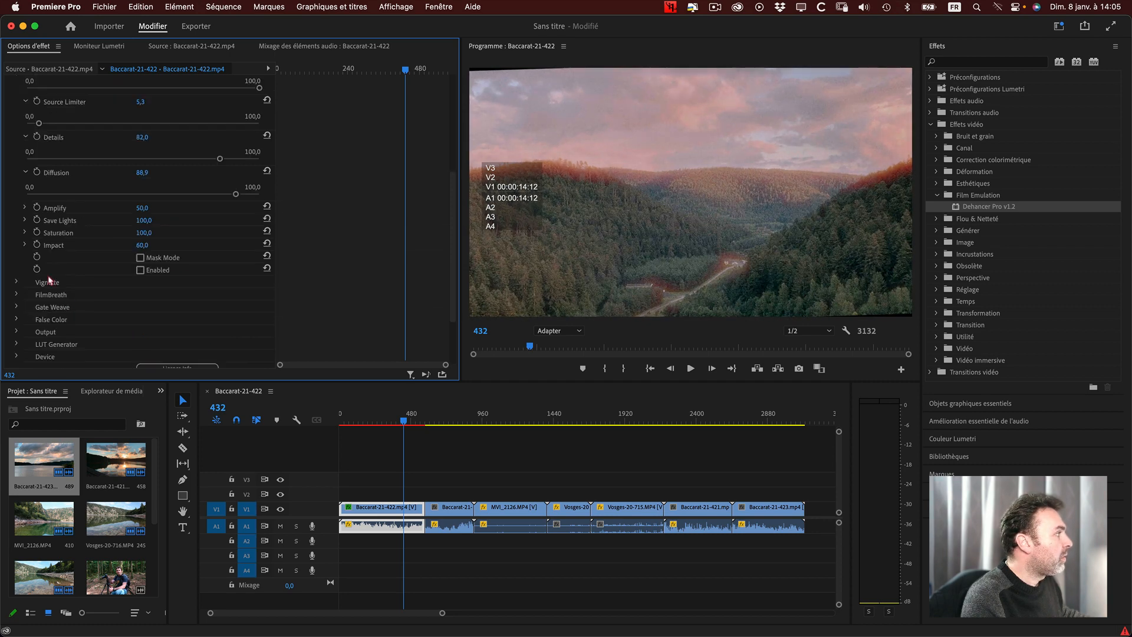
click(25, 208)
drag(156, 232, 250, 231)
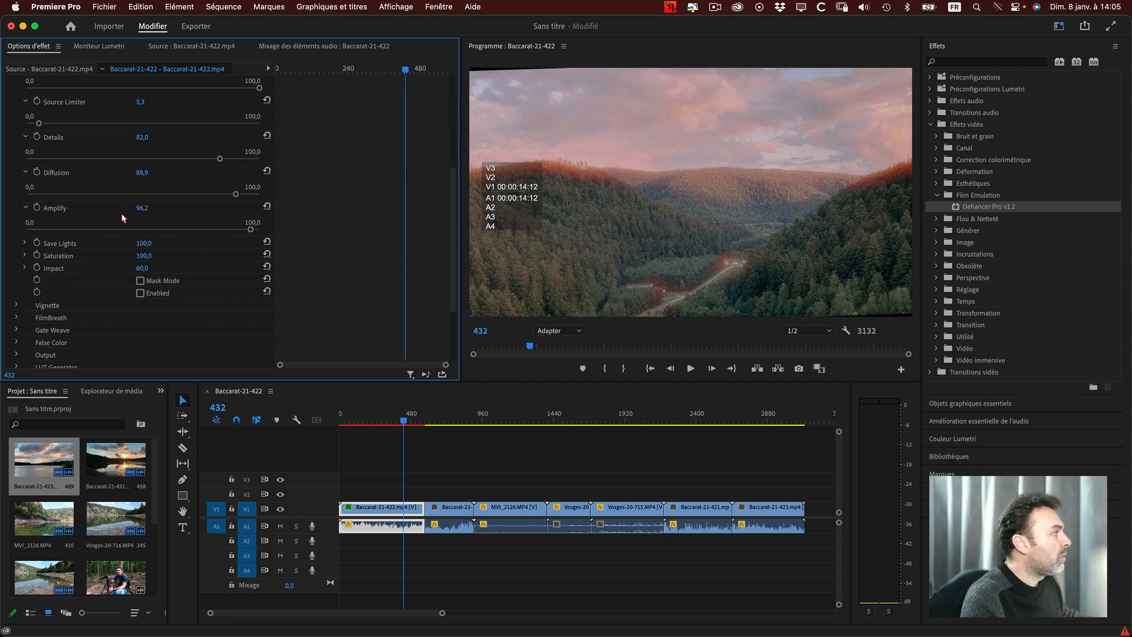
Enable the Bloom and set its Impact to 72,7 after trying 100,0.
click(25, 267)
drag(166, 290, 274, 290)
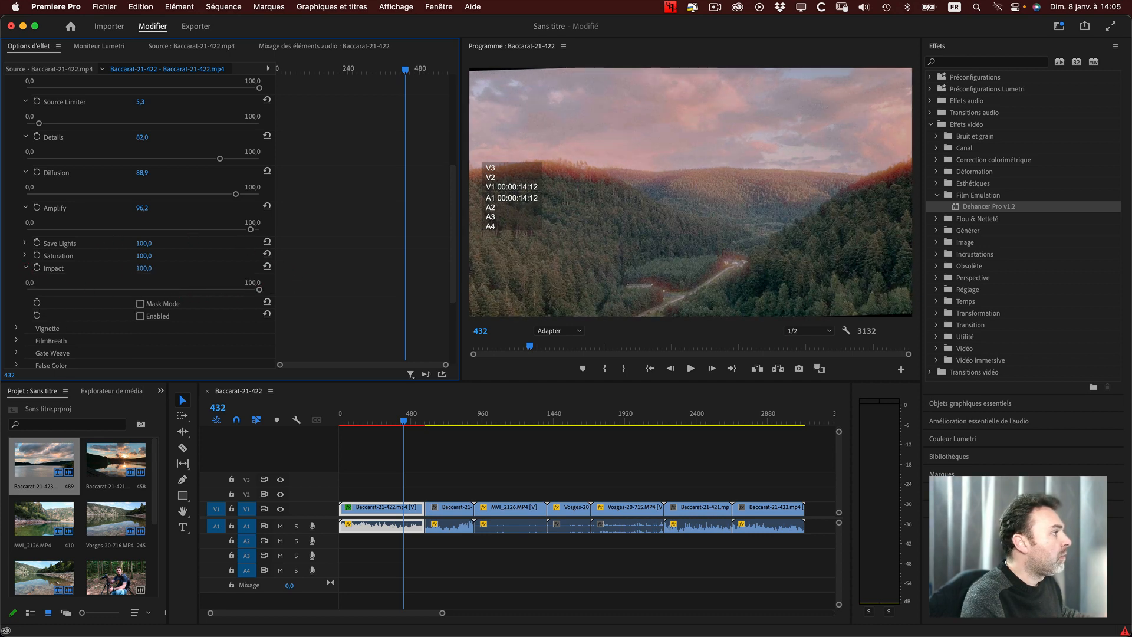
click(140, 315)
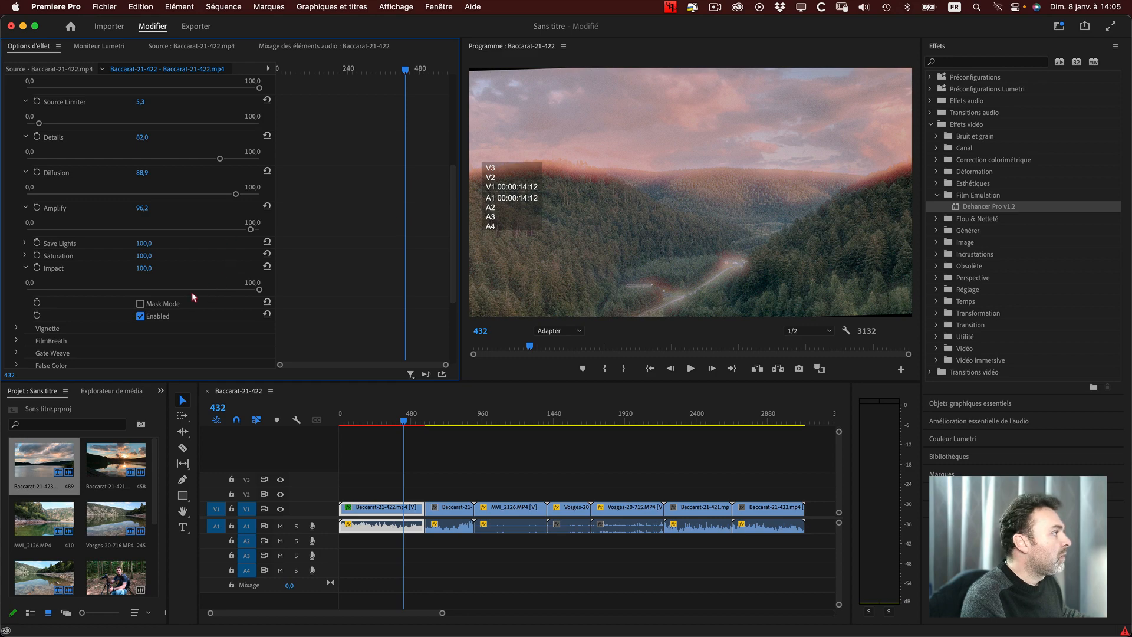
drag(259, 291, 197, 290)
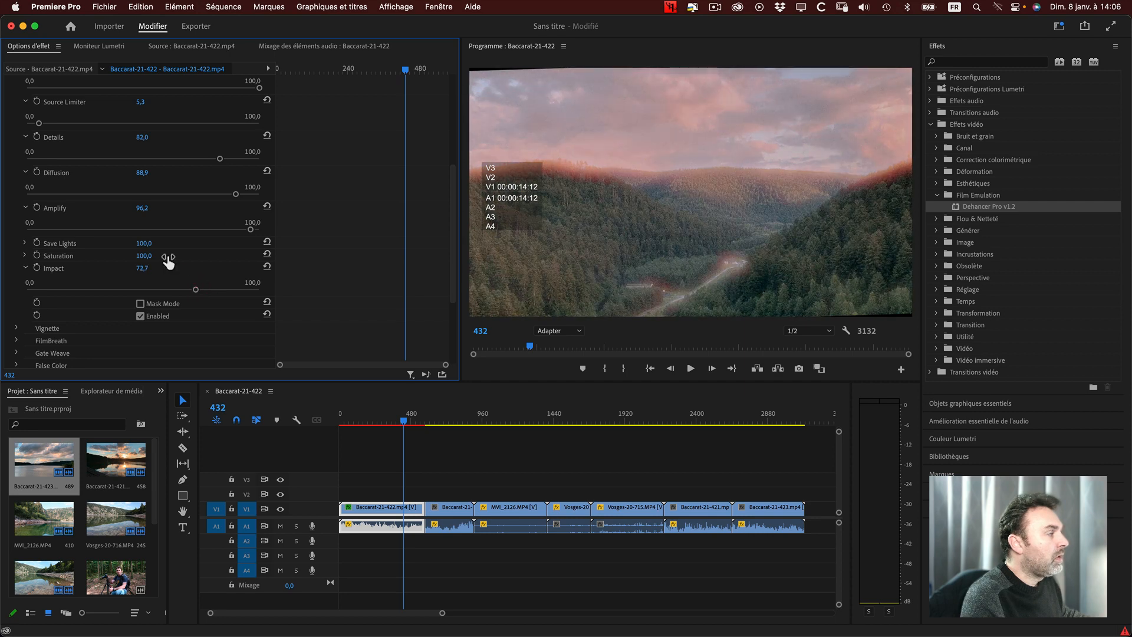
In the Halation section, set Source Limiter to 19,5, Local Diffusion to 62,5, Global Diffusion to 54,2, Amplify to 60,8 and Hue to 41,0.
scroll(165, 257, up, 5)
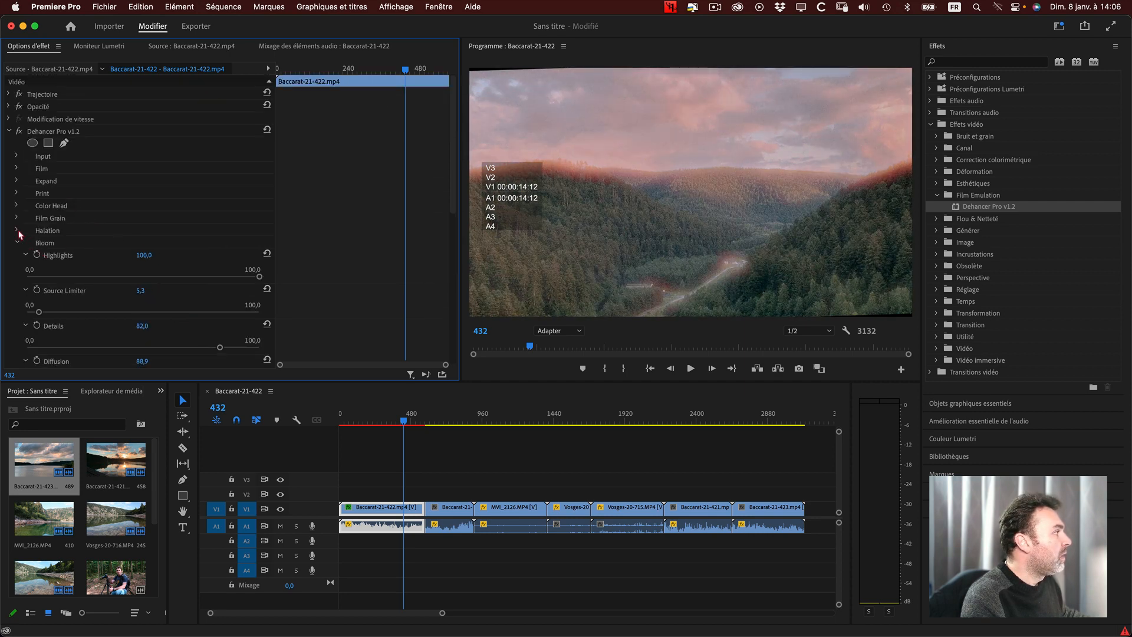
click(16, 231)
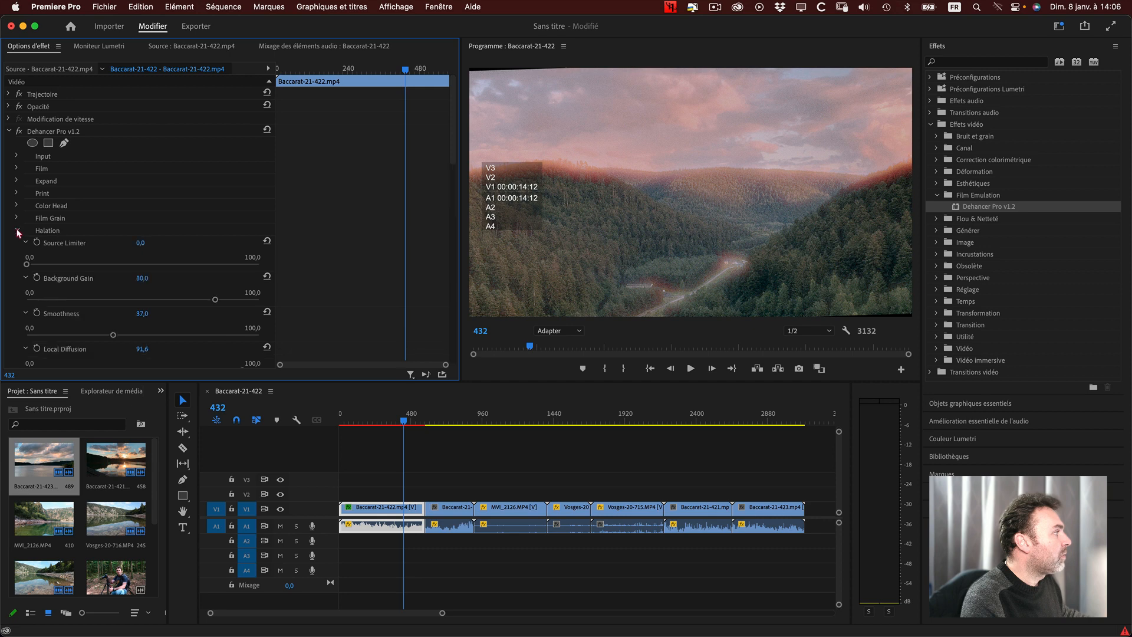
scroll(144, 277, down, 1)
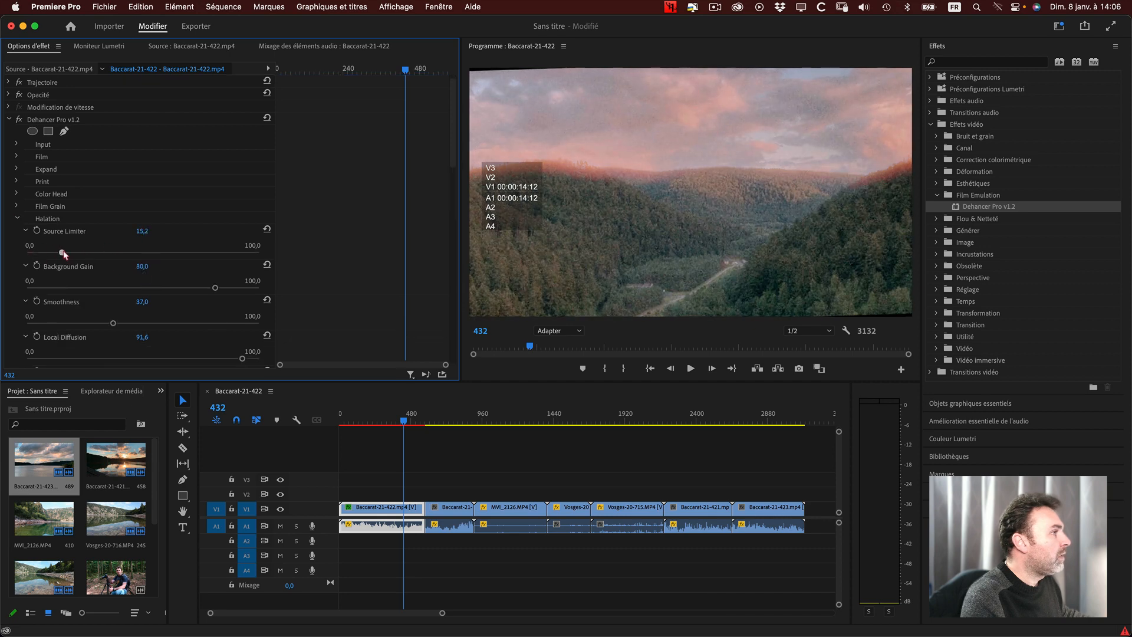
scroll(76, 254, down, 10)
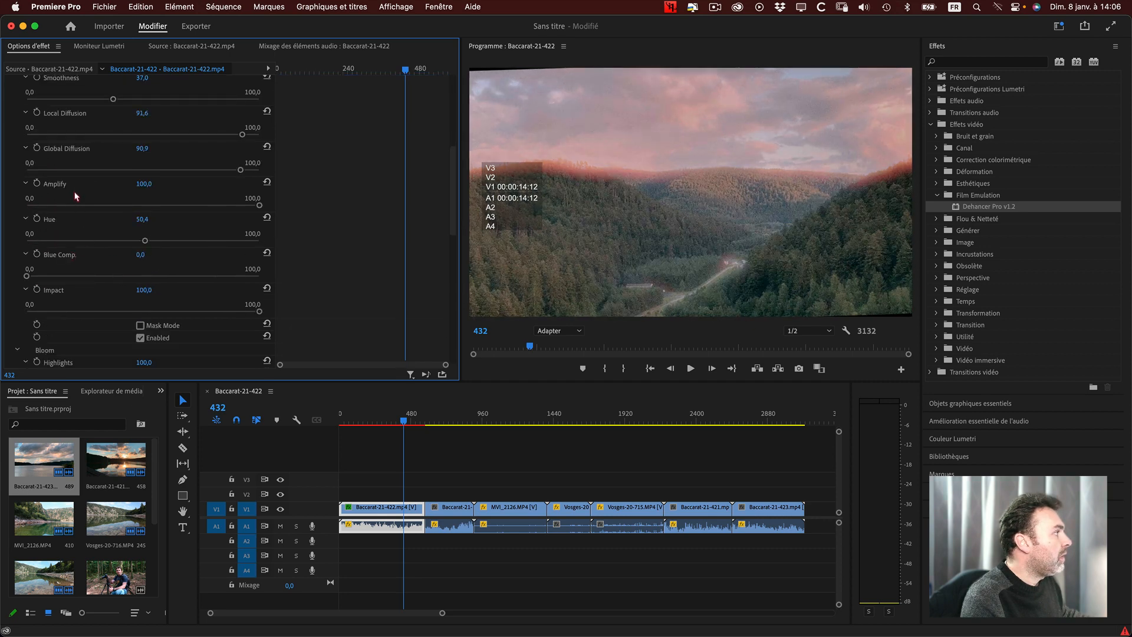
drag(200, 135, 171, 134)
click(153, 170)
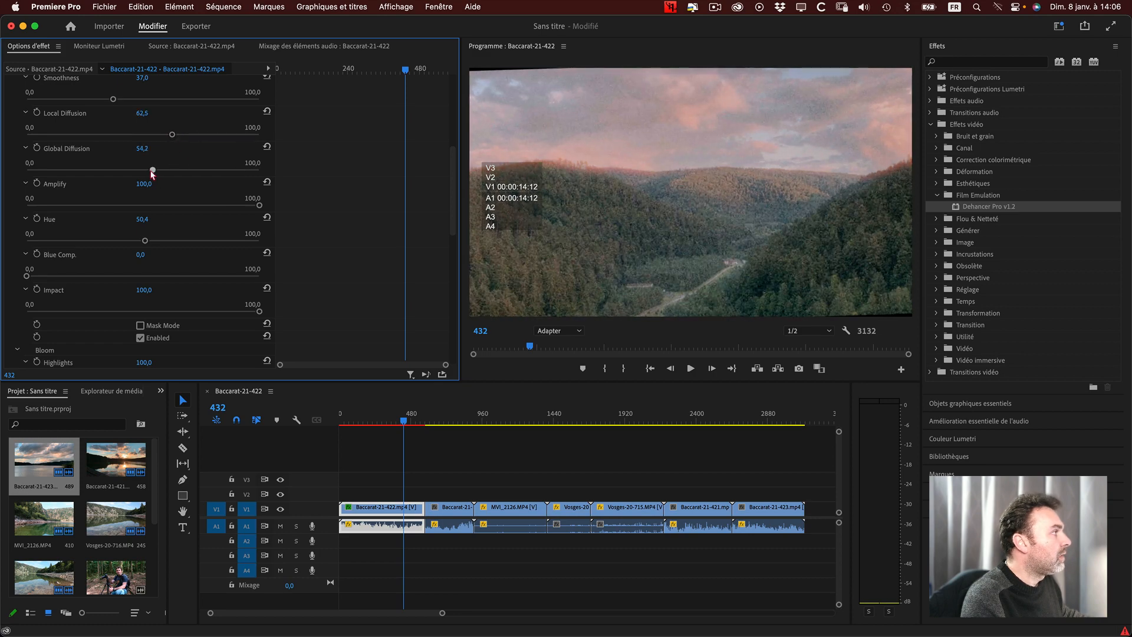
click(169, 205)
mouse_move(168, 206)
mouse_down()
mouse_move(158, 205)
mouse_move(168, 204)
mouse_up()
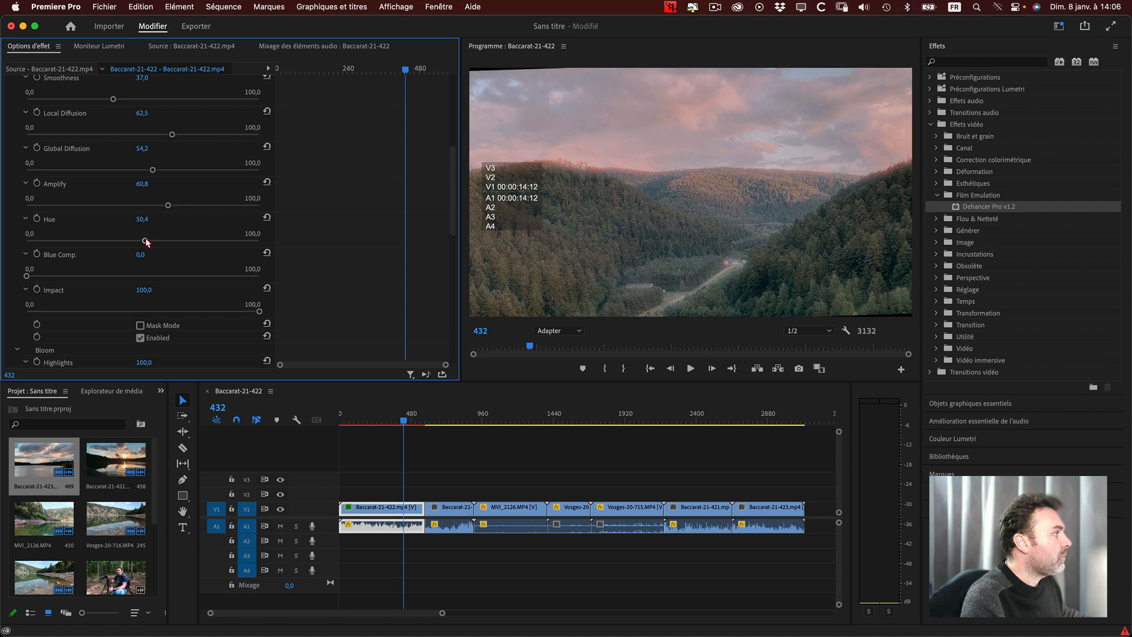
drag(146, 241, 122, 241)
scroll(158, 271, up, 2)
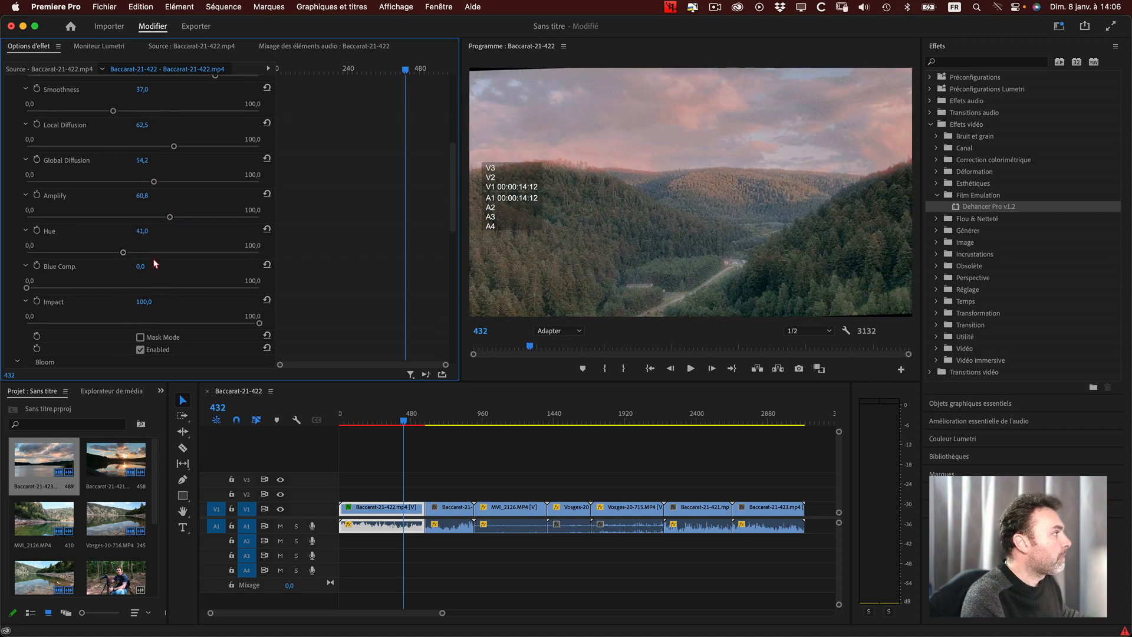
Refine the Halation with Source Limiter 15,9, Smoothness 94,2, Local Diffusion 73,4 and Global Diffusion 71,4.
scroll(109, 137, up, 1)
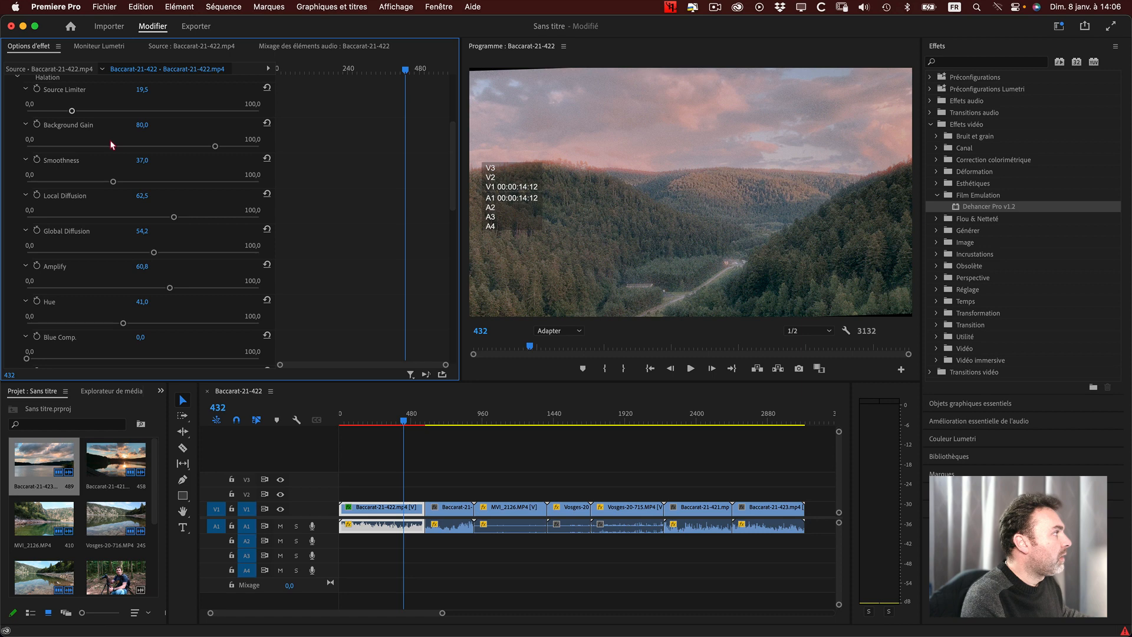
drag(72, 111, 64, 111)
drag(167, 178, 245, 189)
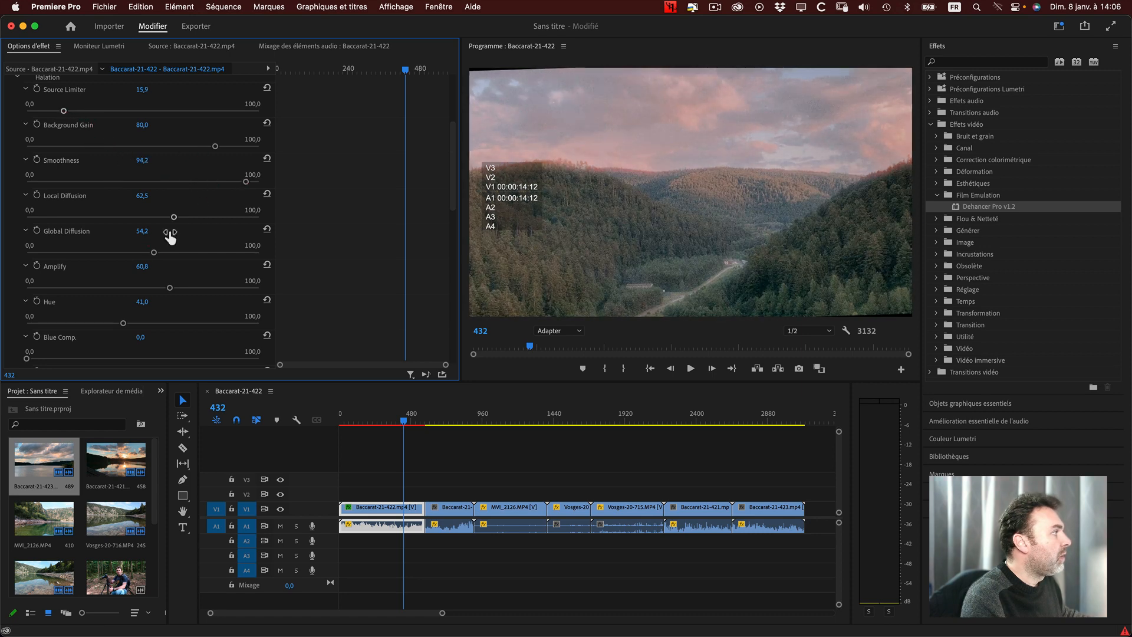
drag(181, 217, 193, 252)
click(186, 252)
scroll(145, 259, down, 5)
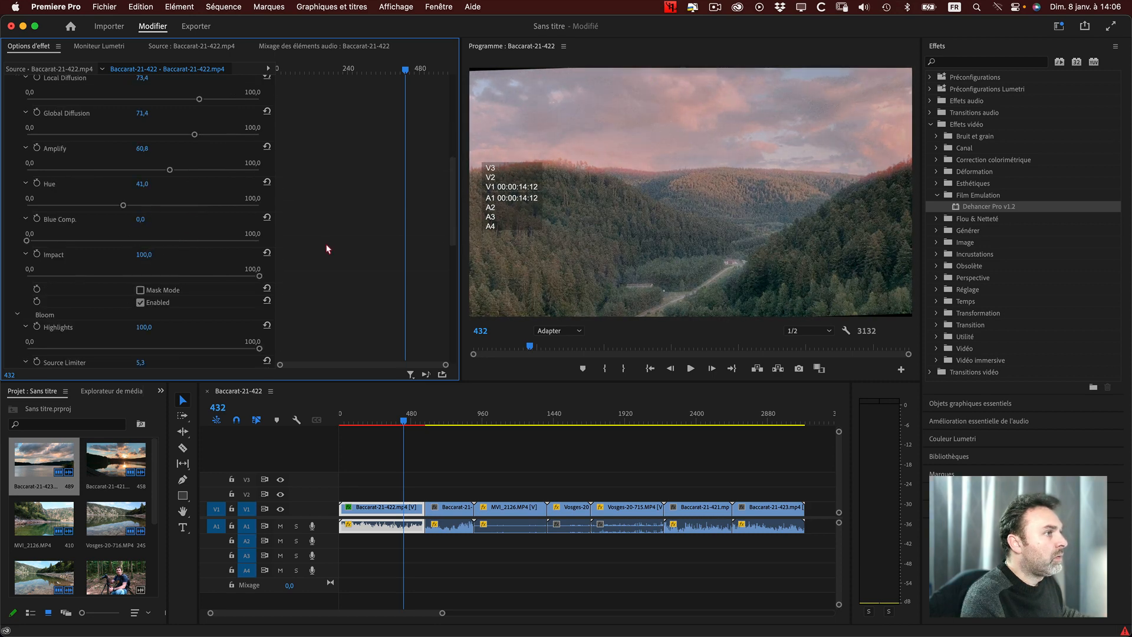
Review the Bloom, Film and Input settings and collapse the Halation and Bloom sections.
scroll(224, 215, down, 8)
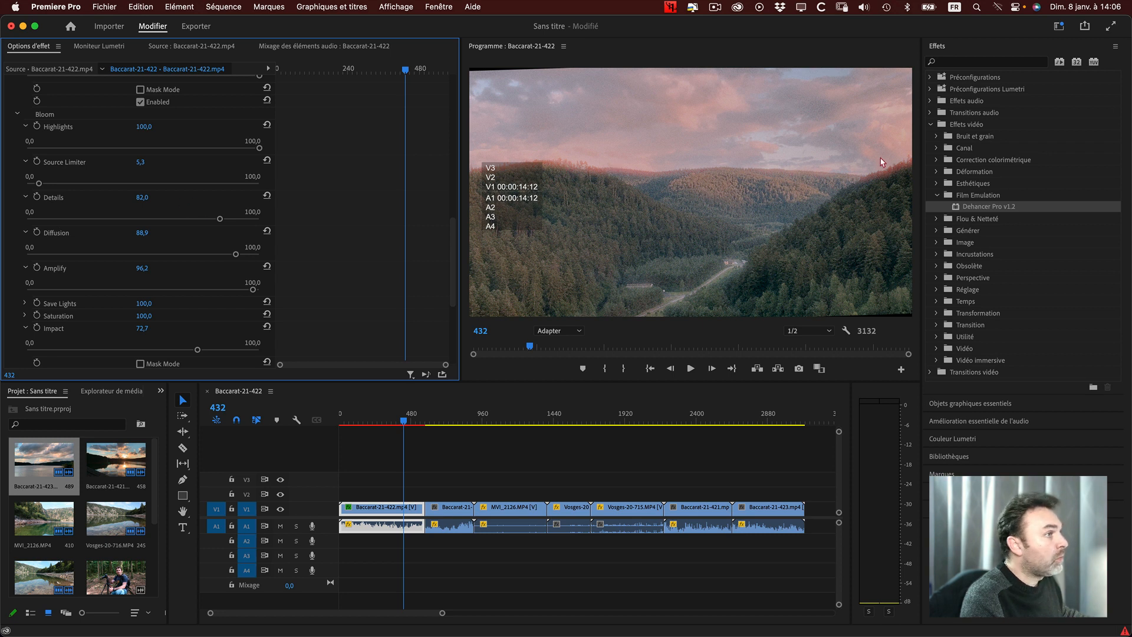
scroll(97, 174, up, 1)
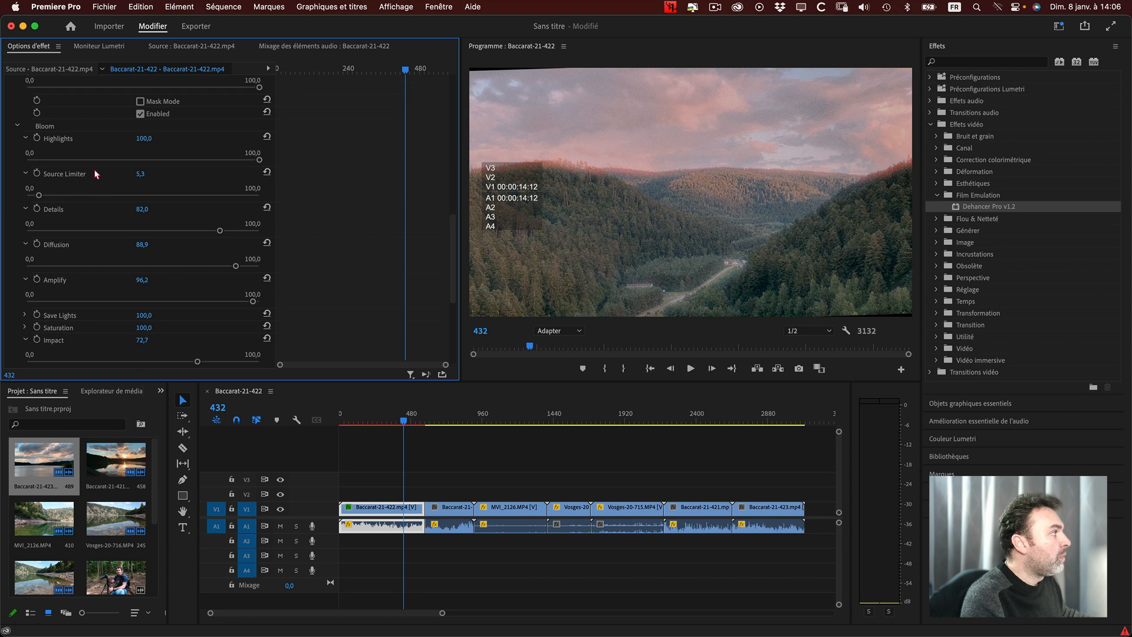
scroll(71, 156, up, 10)
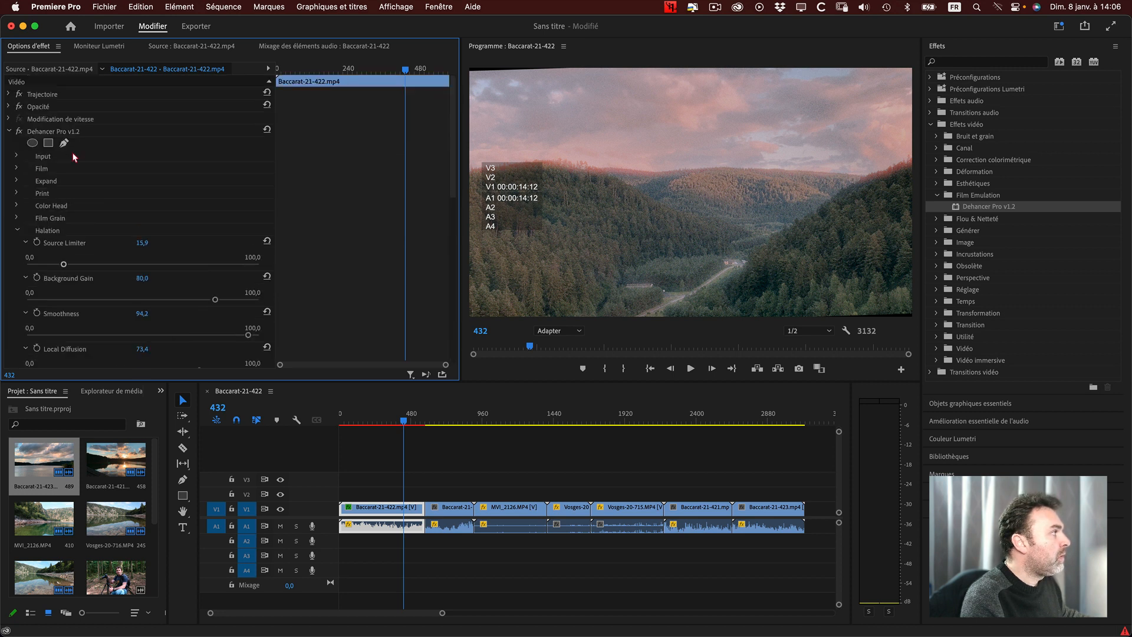
click(16, 168)
click(17, 170)
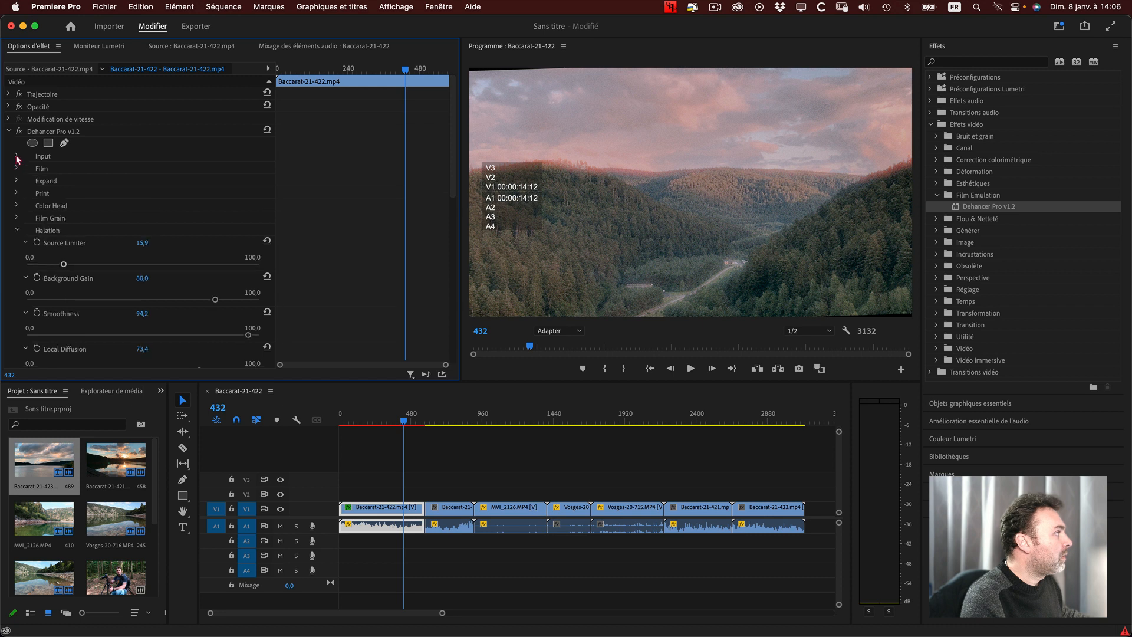
click(17, 157)
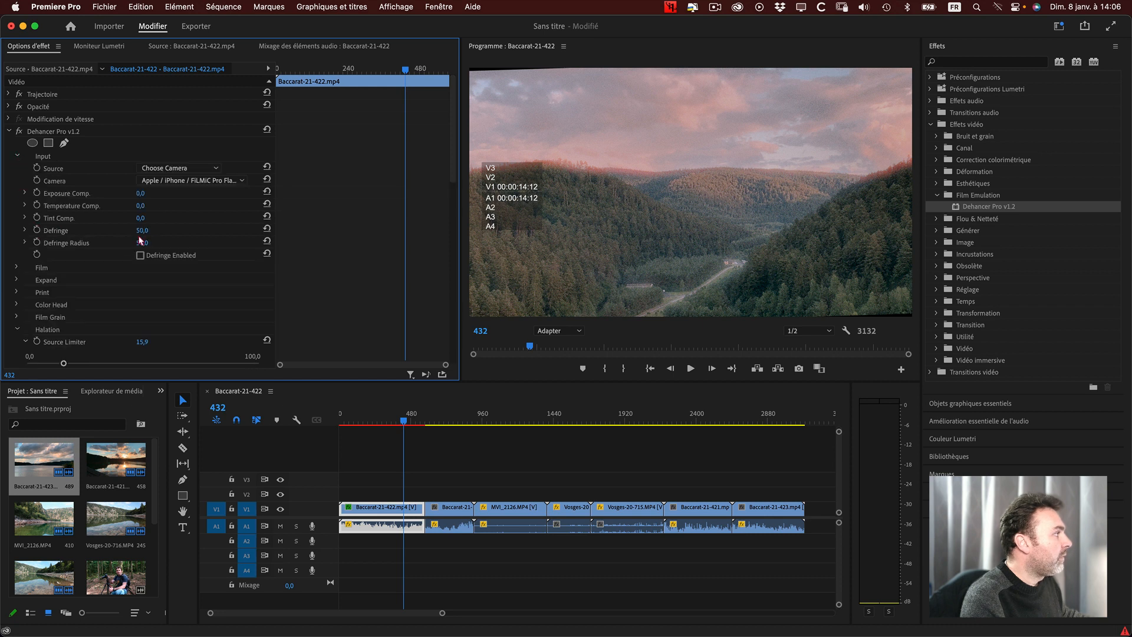
click(17, 156)
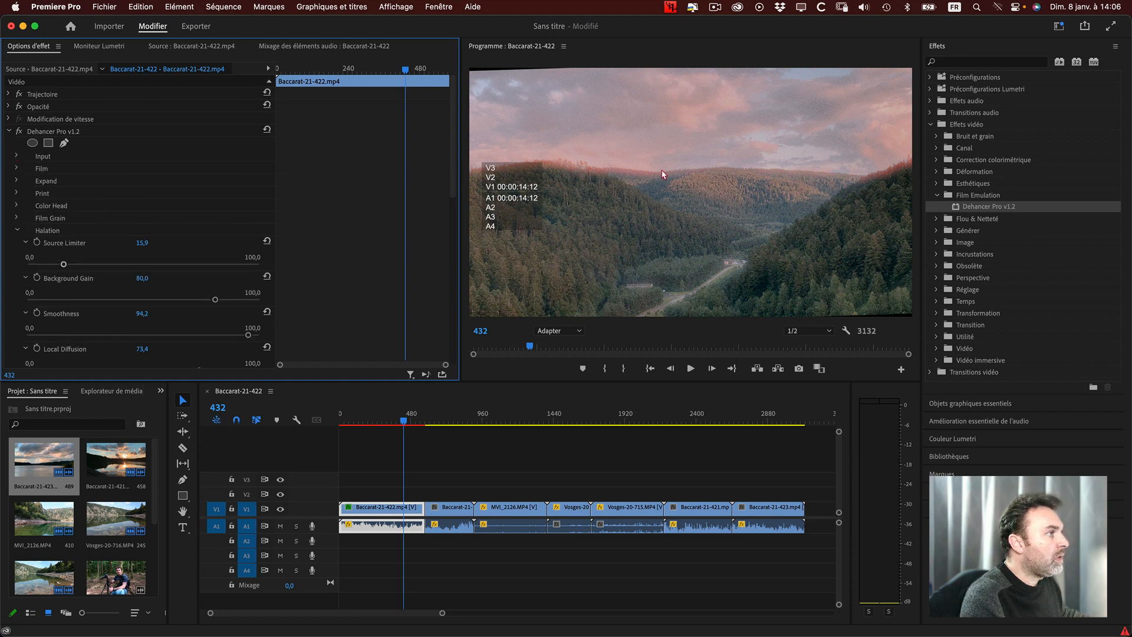
click(18, 230)
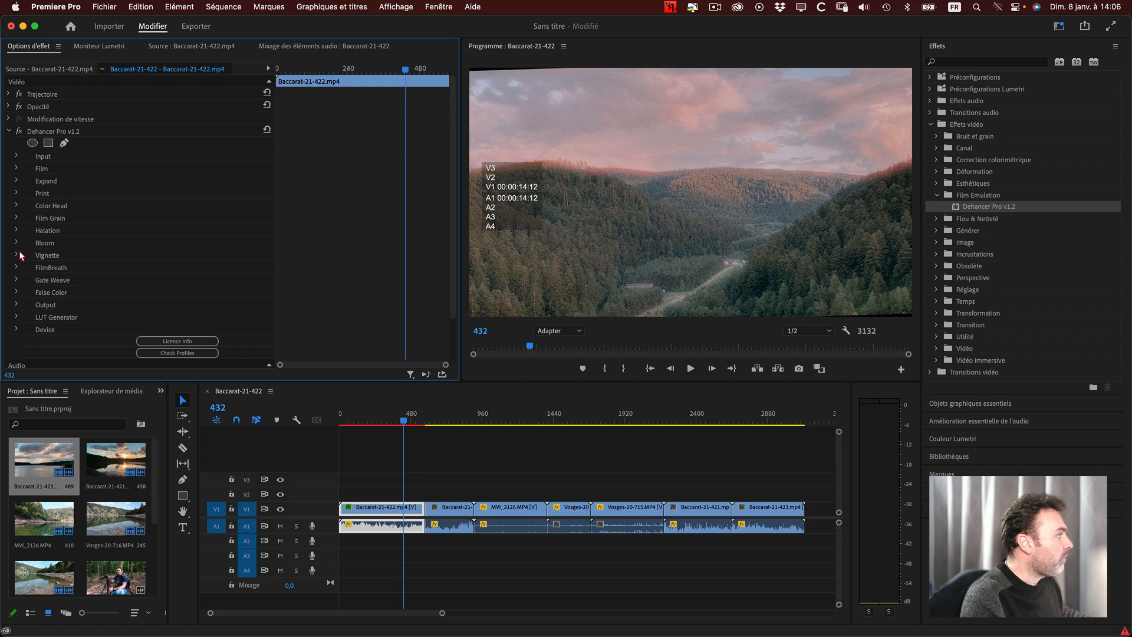
Expand the Vignette section and enable the vignette.
click(17, 256)
scroll(116, 281, down, 5)
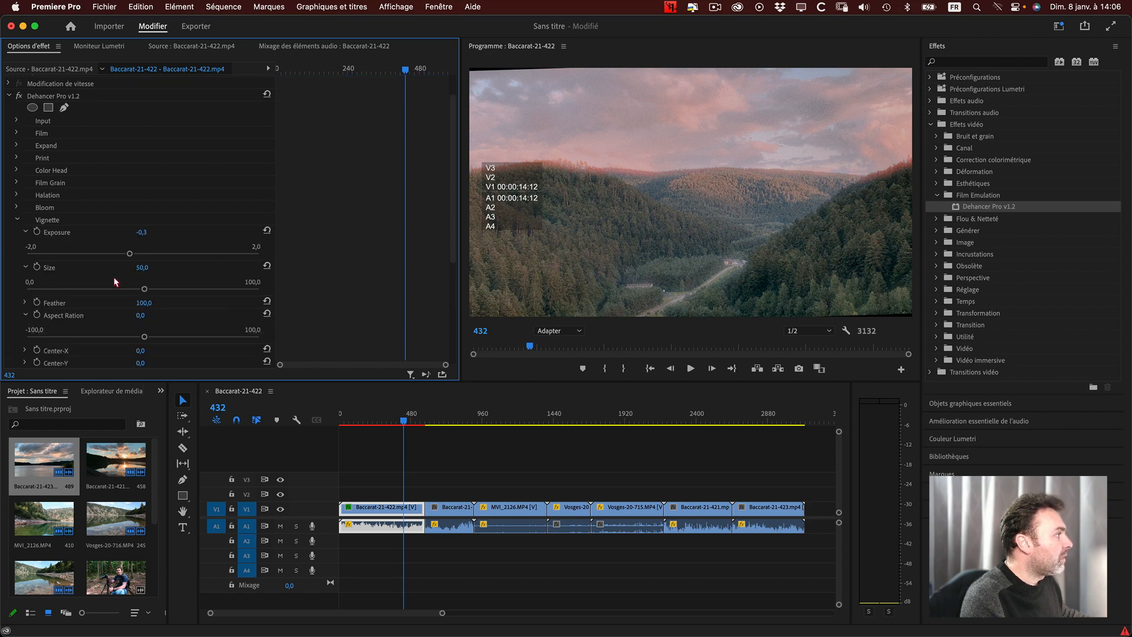
click(140, 222)
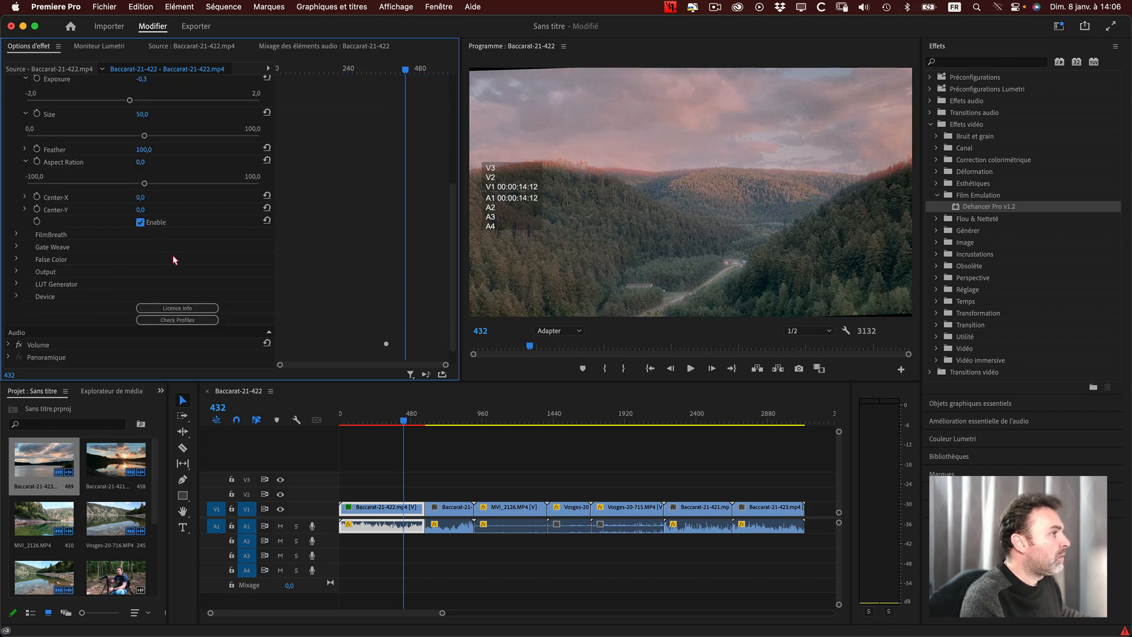
scroll(157, 263, up, 1)
scroll(152, 257, up, 1)
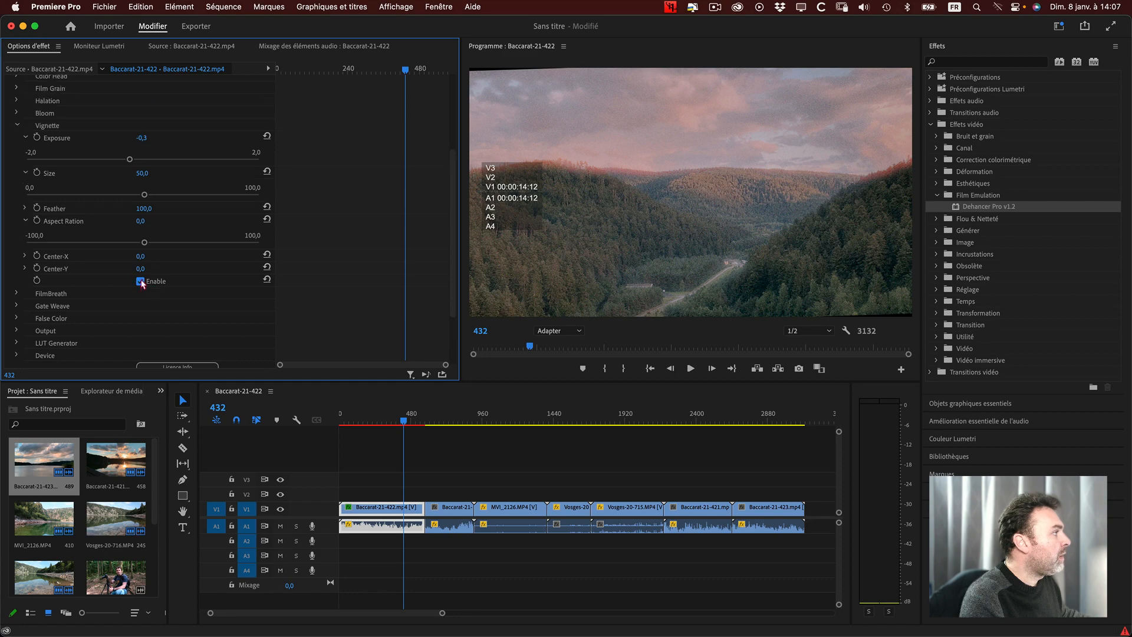
Try the Vignette with Exposure -1,3 and -1,9, Size 51,4, and Aspect Ratio at 100,0 and -100,0.
drag(130, 160, 70, 166)
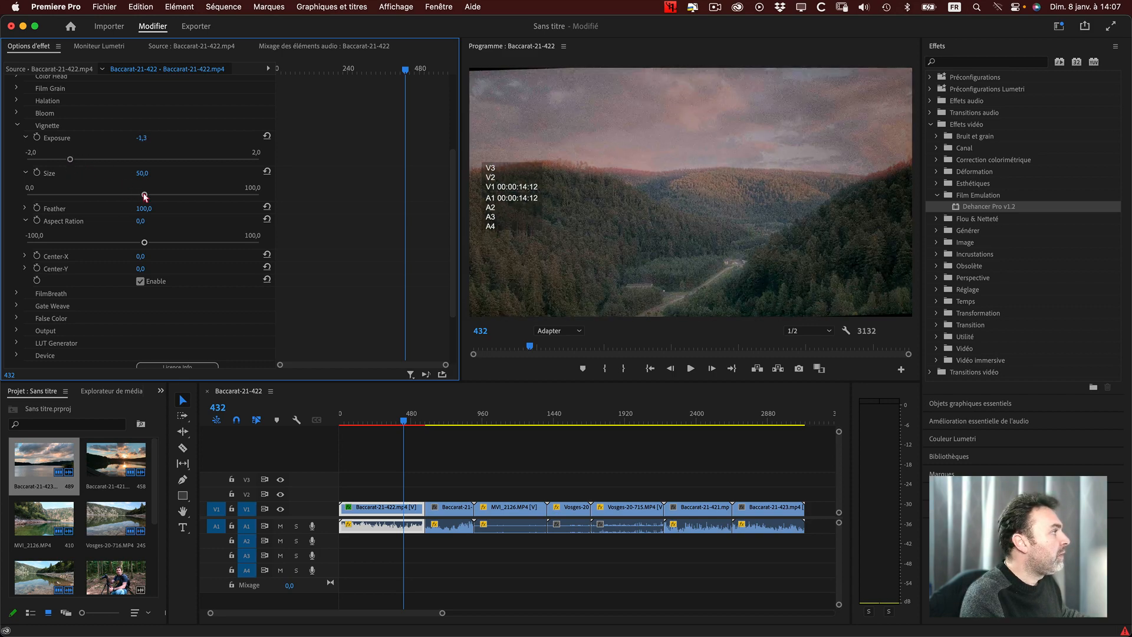
mouse_move(144, 195)
mouse_down()
mouse_move(69, 195)
mouse_move(239, 197)
mouse_move(146, 194)
mouse_up()
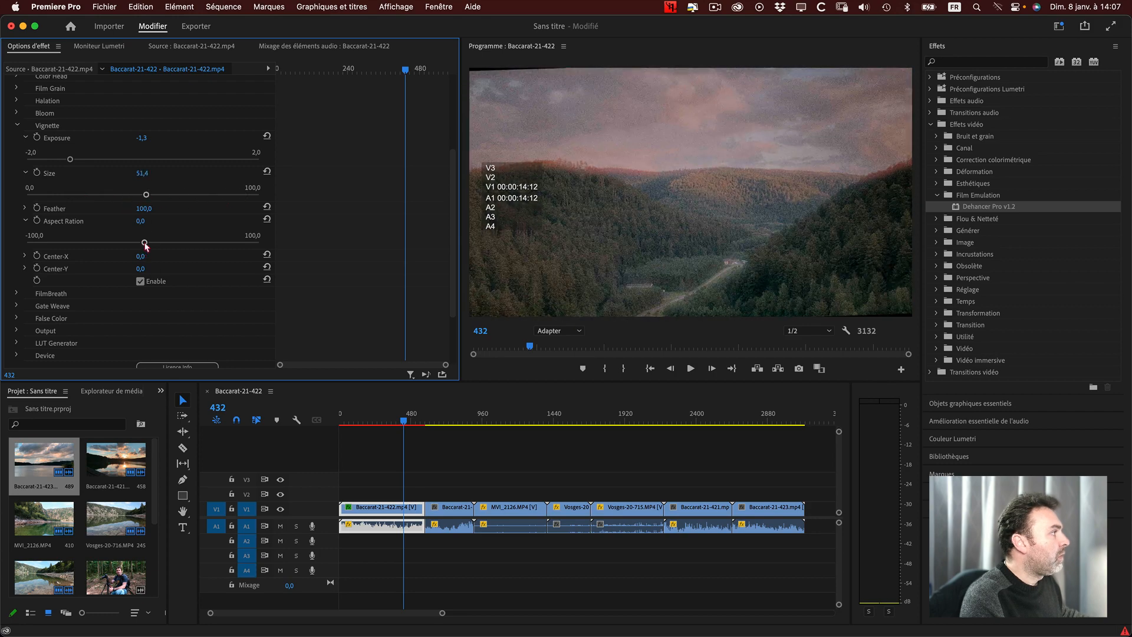
drag(144, 242, 277, 245)
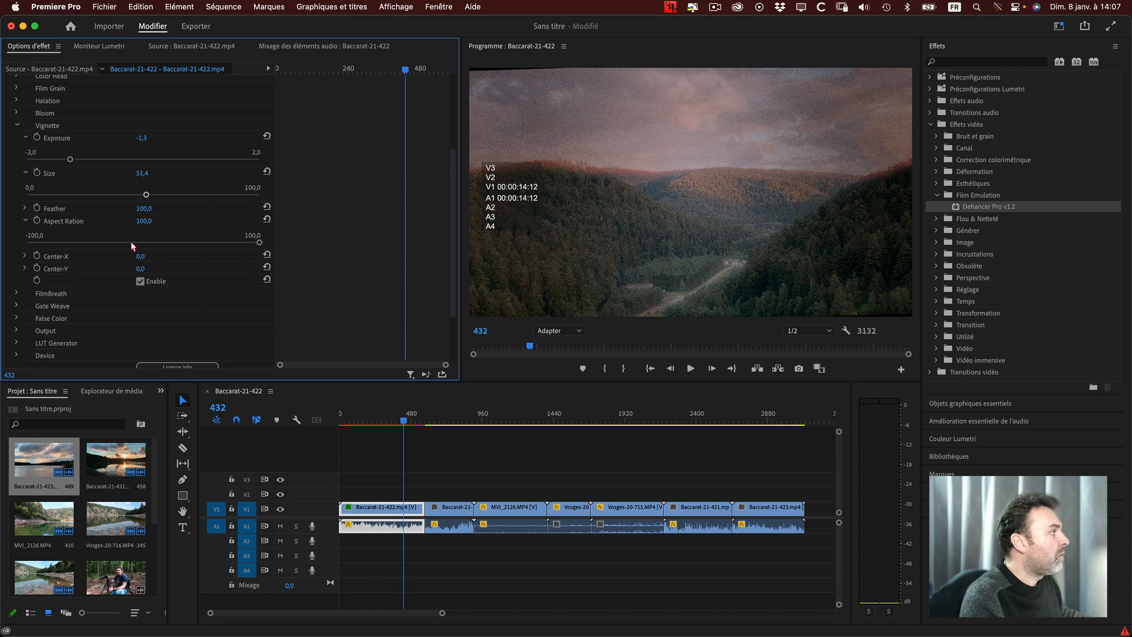
drag(134, 243, 2, 247)
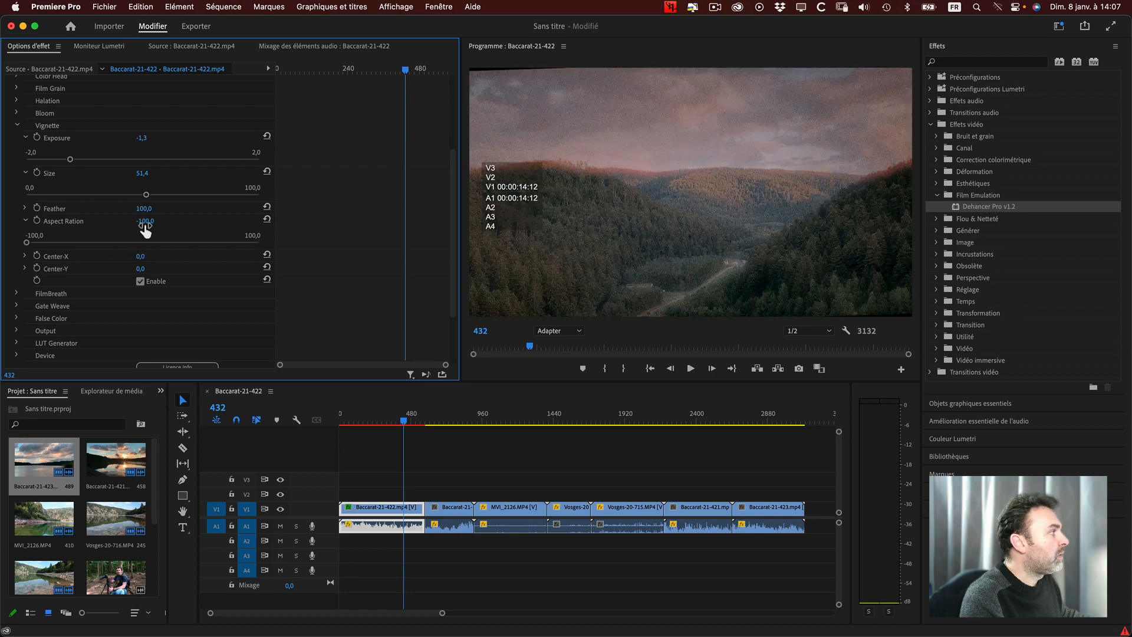
drag(70, 159, 29, 159)
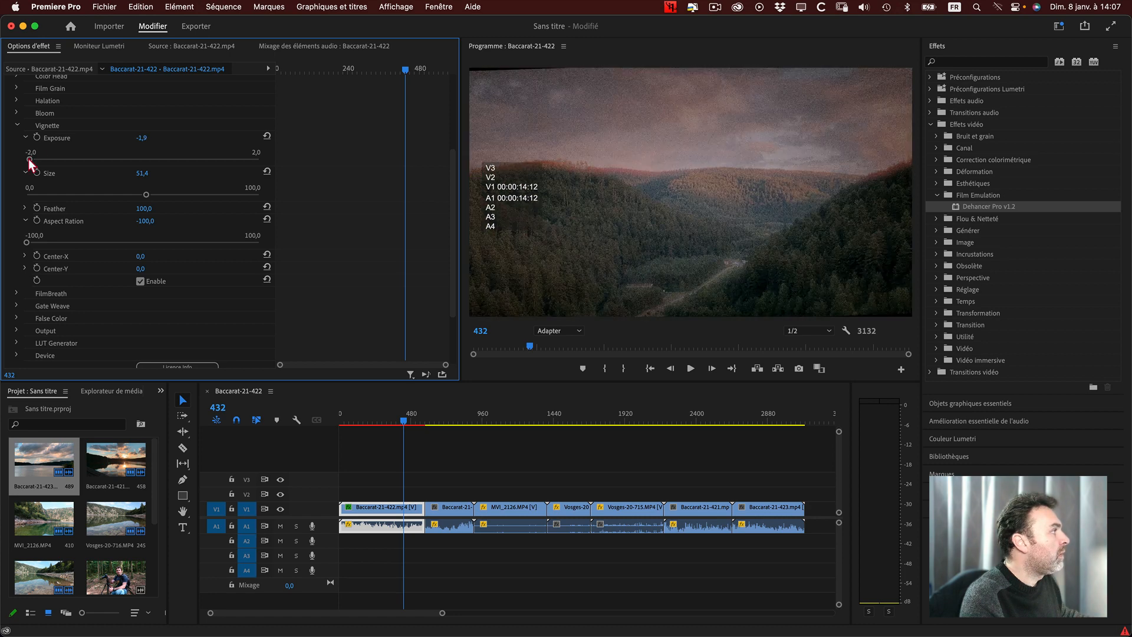
Reset the Vignette's Exposure, Size and Aspect Ratio to their defaults.
click(267, 136)
click(266, 171)
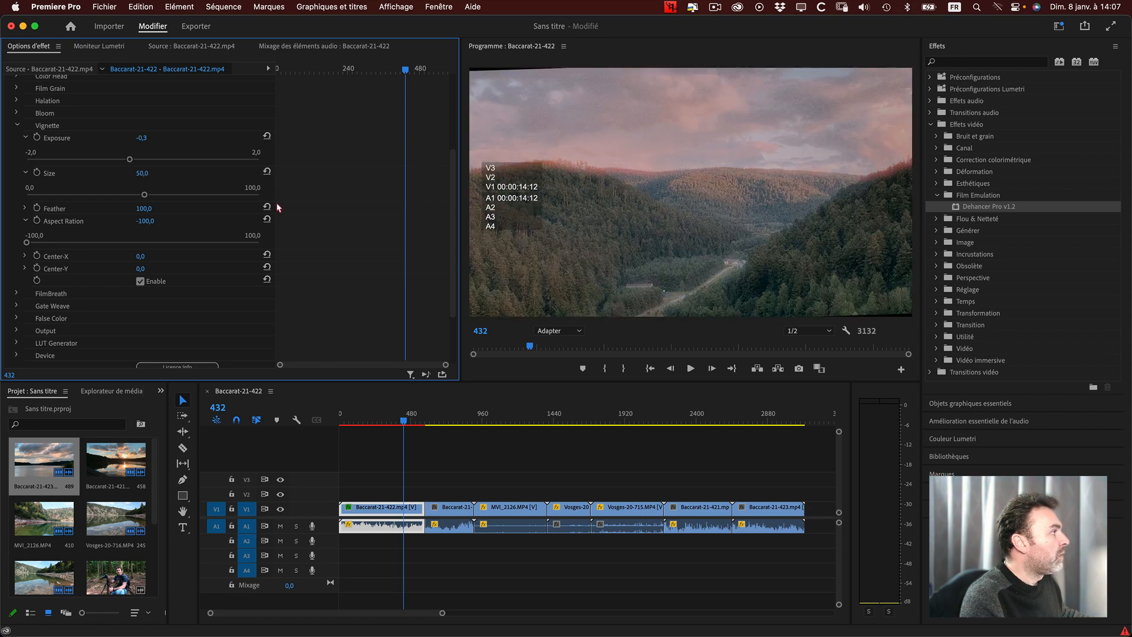
click(266, 220)
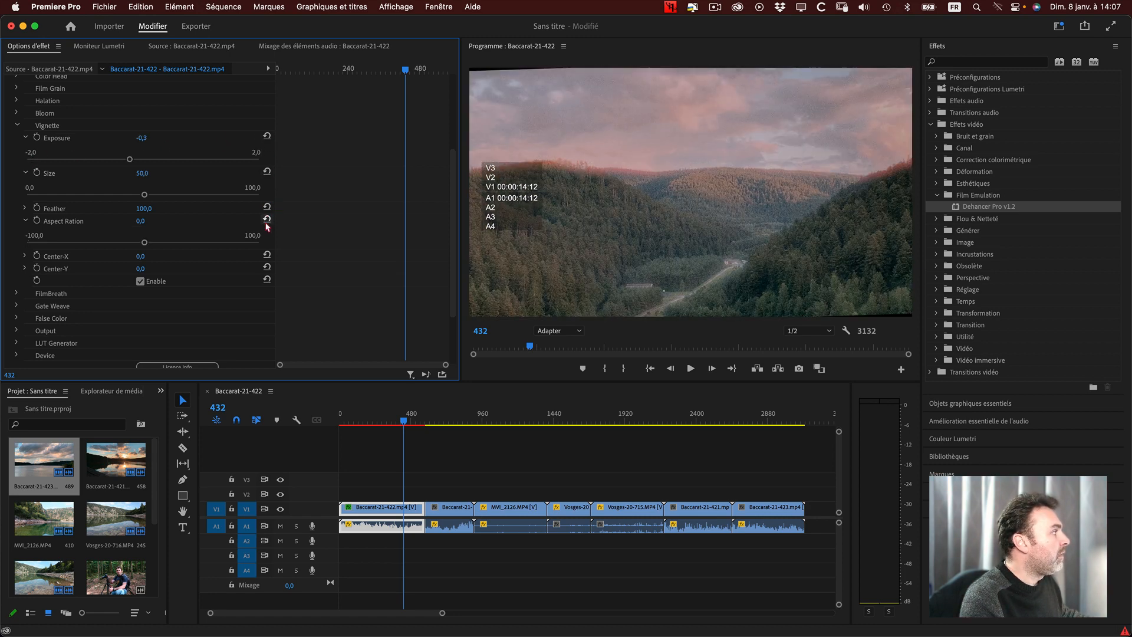
Look at the Vignette's Center-X and Center-Y sliders and collapse Center-Y again.
click(24, 256)
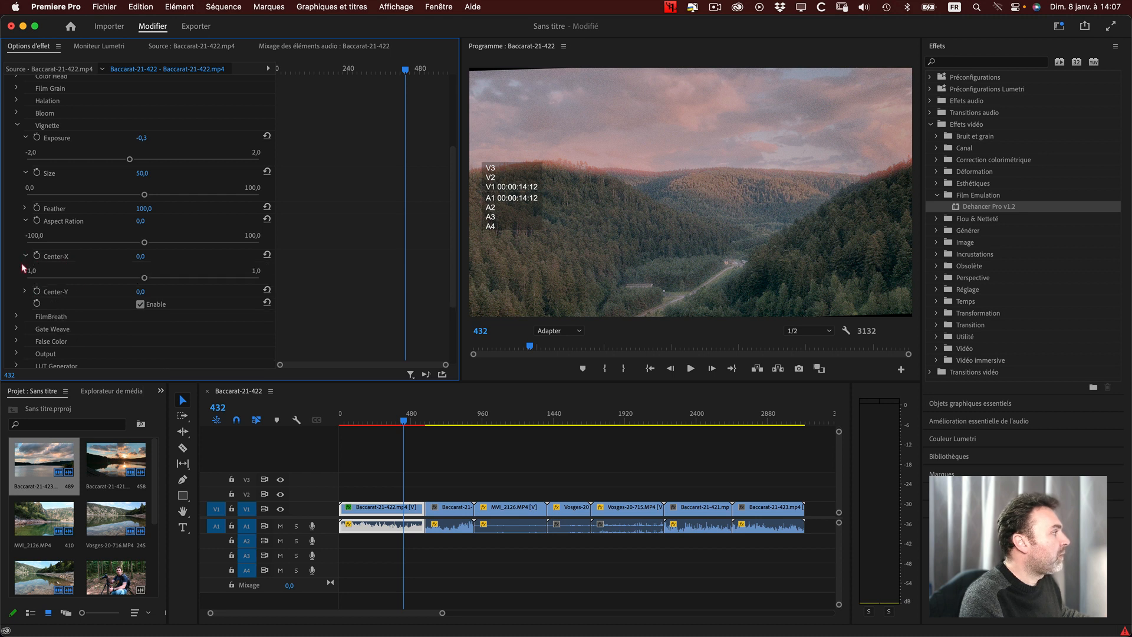
click(25, 291)
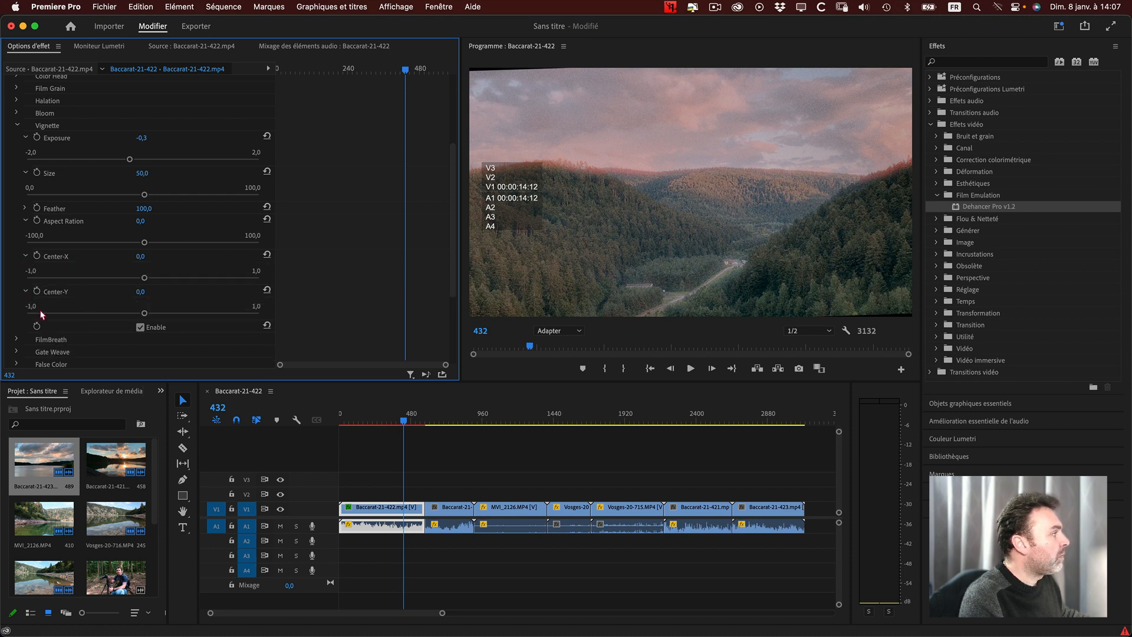
click(25, 291)
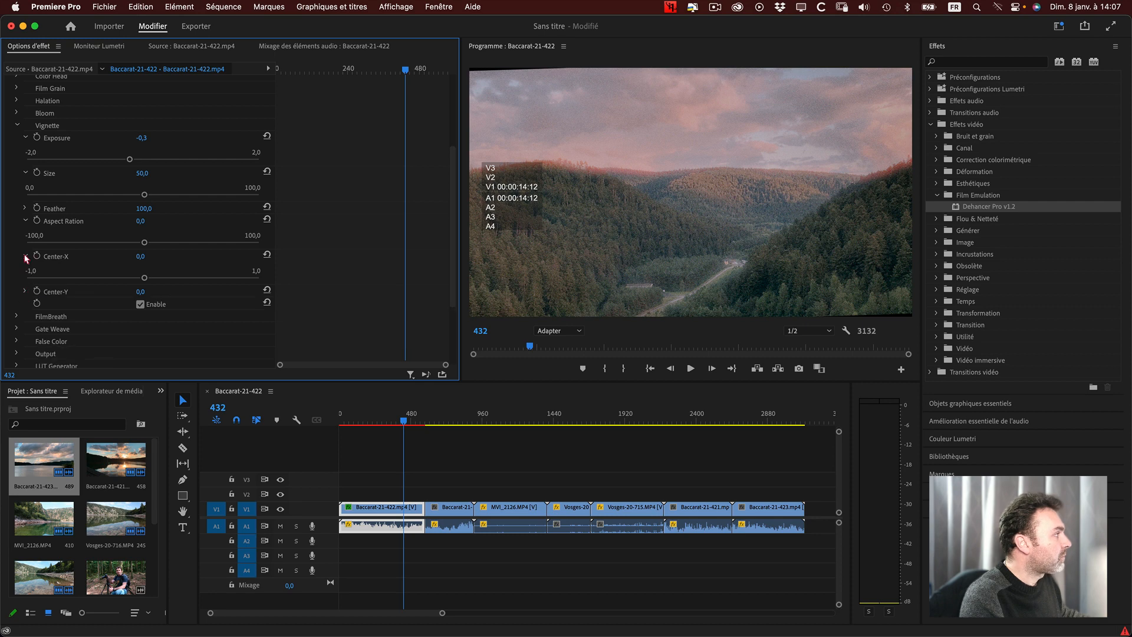
Disable the vignette and switch from its section to the expanded FilmBreath settings.
click(25, 256)
click(25, 221)
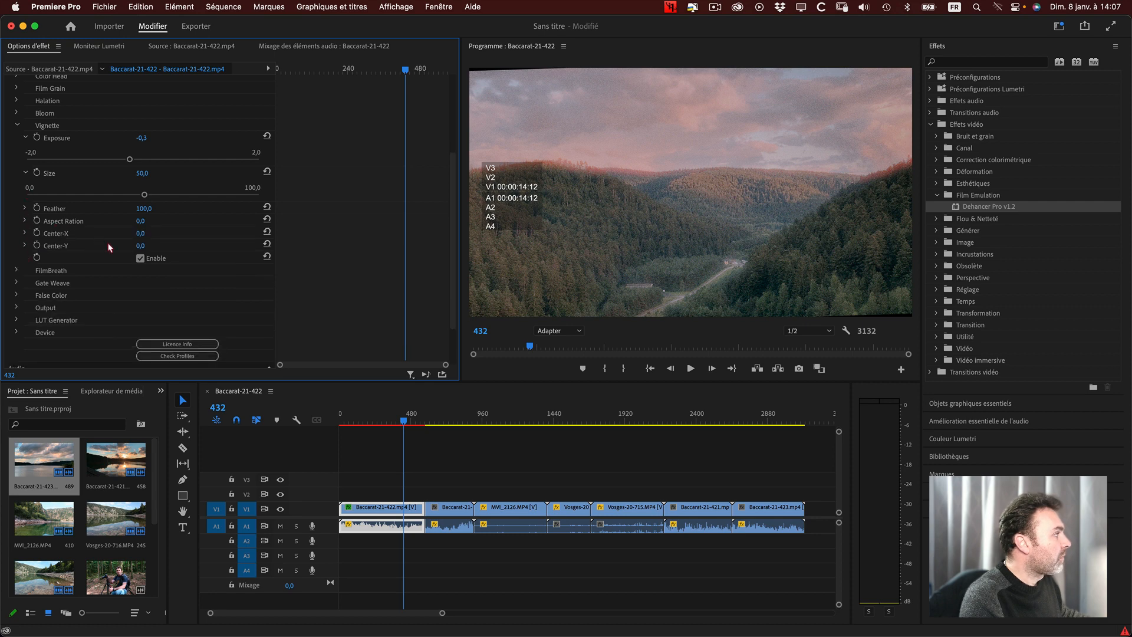
click(141, 258)
click(17, 125)
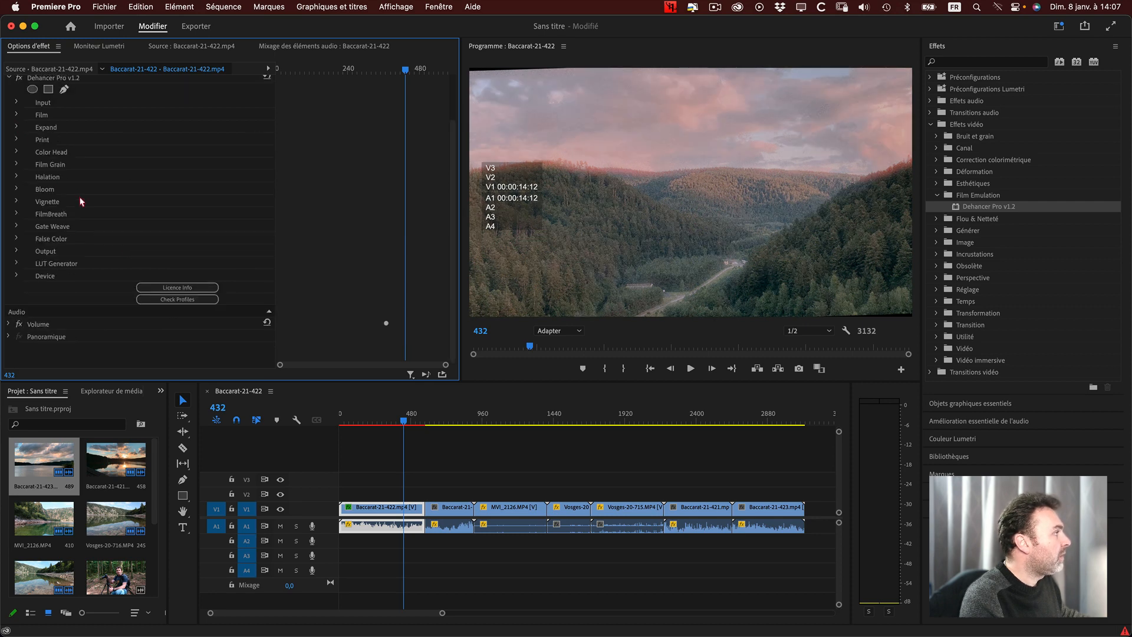
click(17, 215)
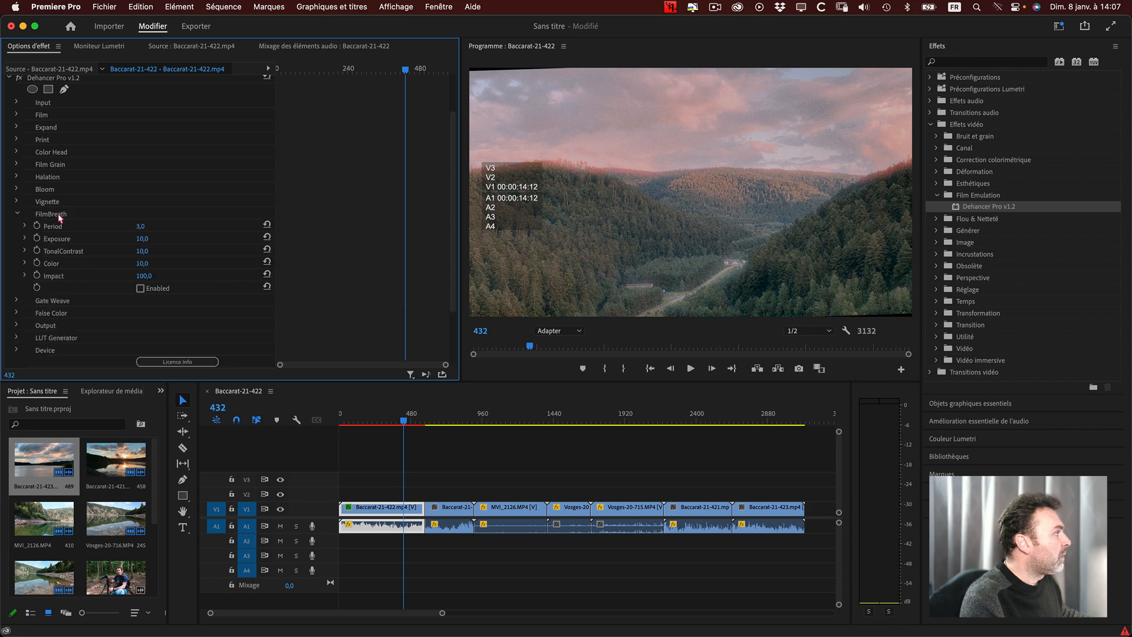
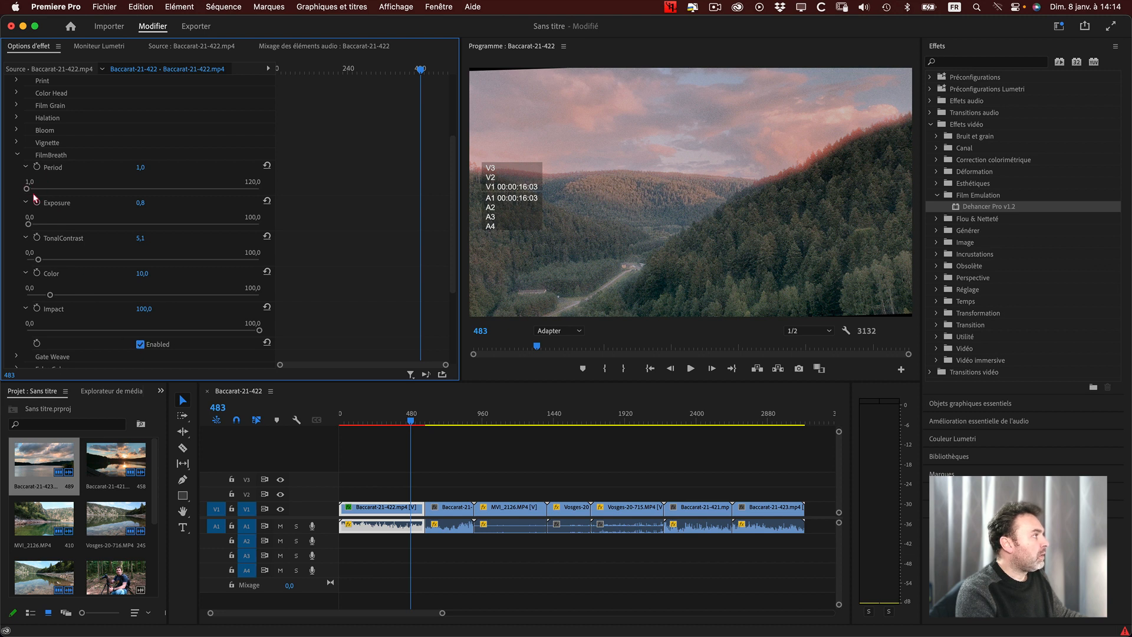
Try FilmBreath with Period 5,8, Exposure 100,0 and 97,2, TonalContrast 87,8, and Color 86,1.
drag(27, 189, 26, 188)
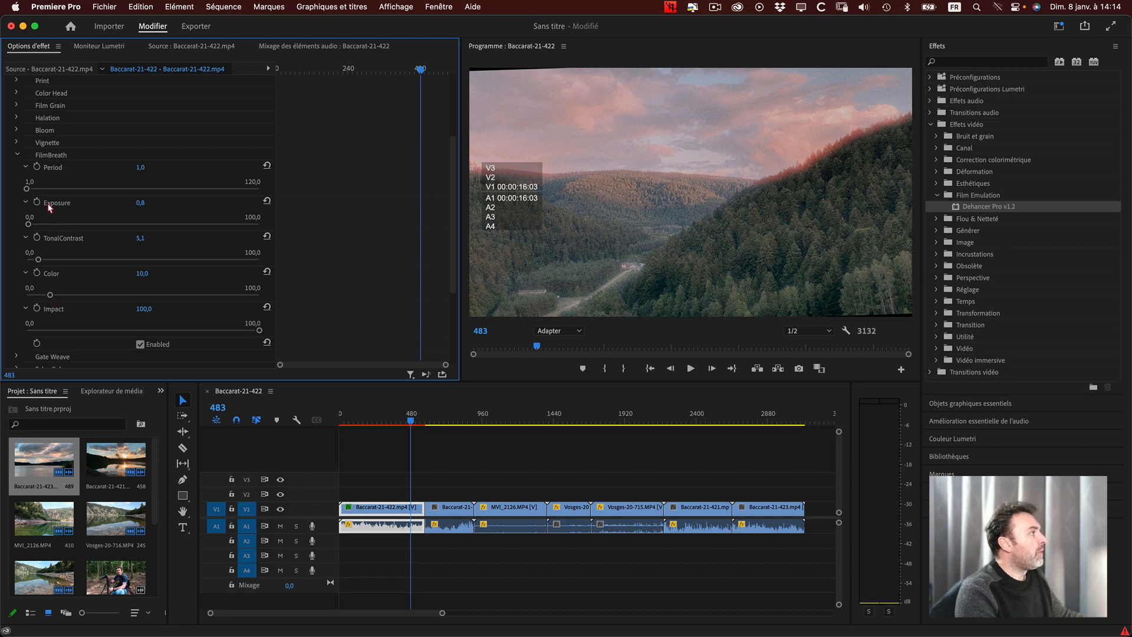
drag(27, 188, 36, 189)
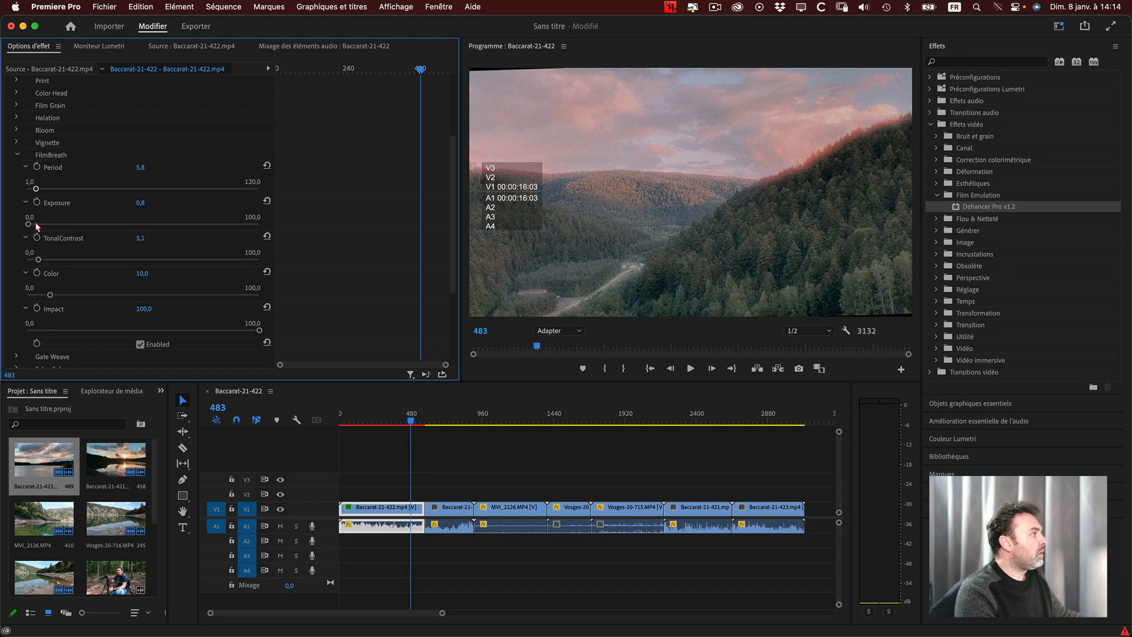
drag(30, 223, 290, 231)
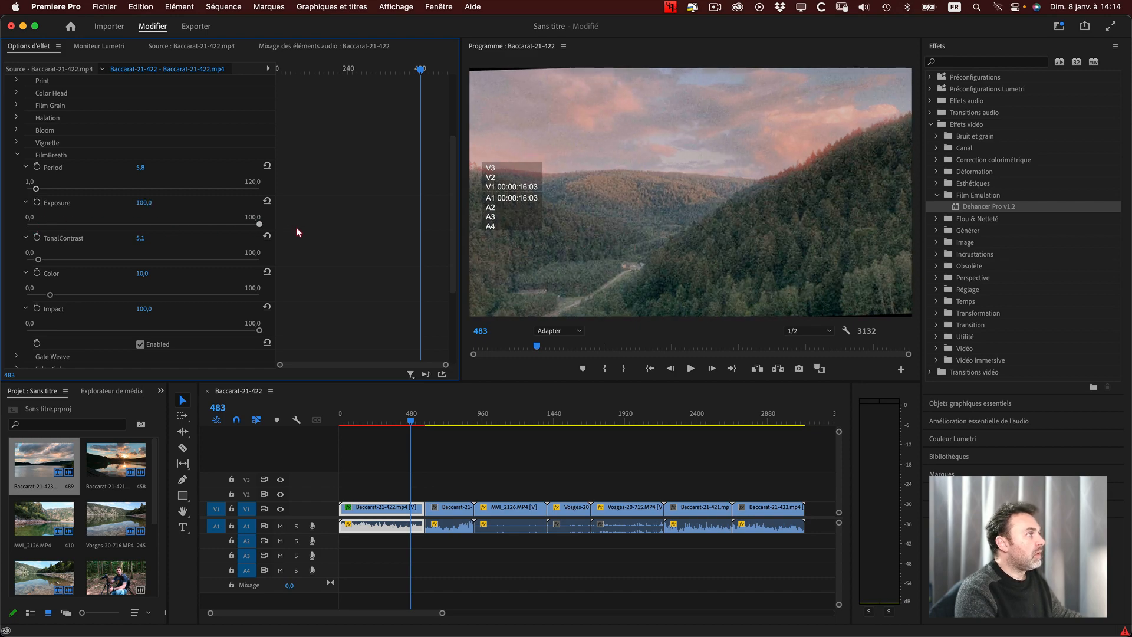
drag(76, 261, 230, 260)
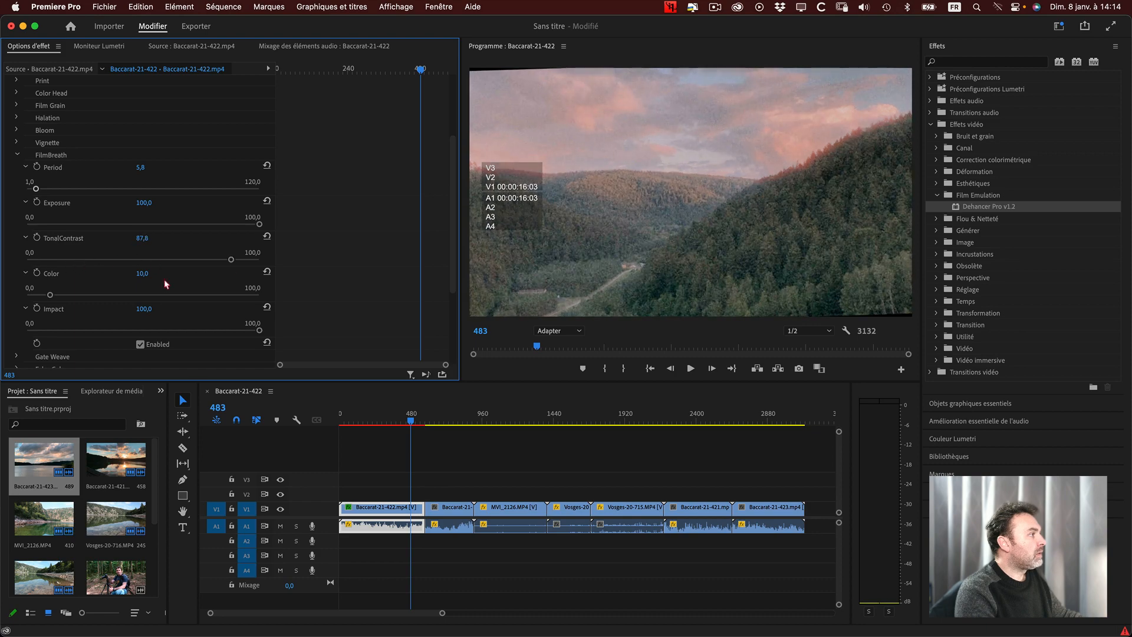
drag(166, 295, 227, 294)
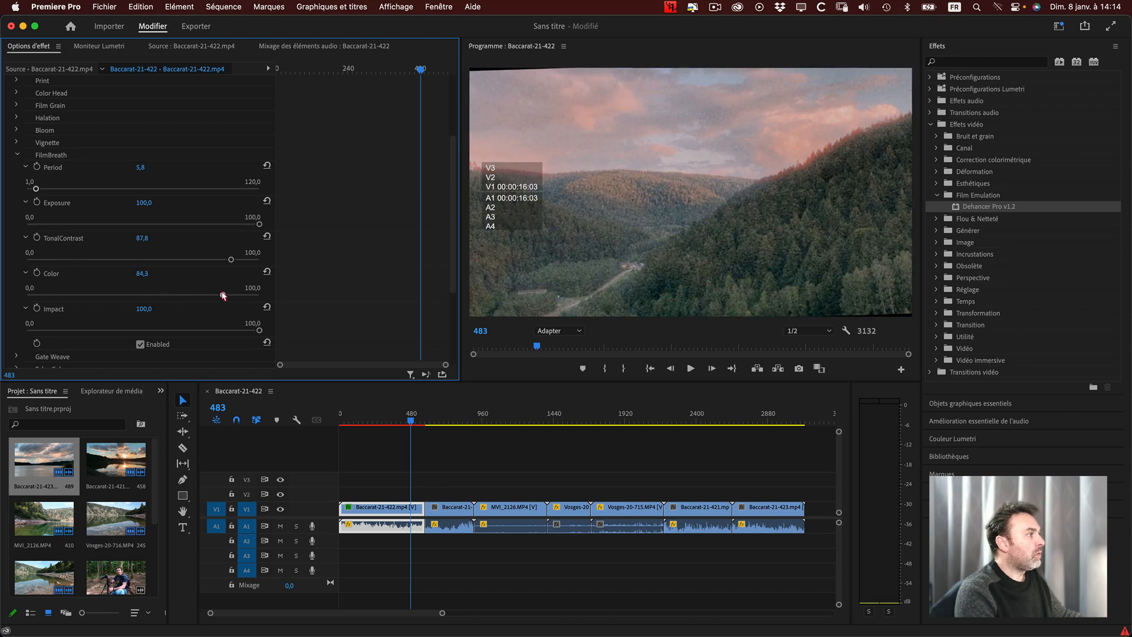
drag(258, 225, 253, 225)
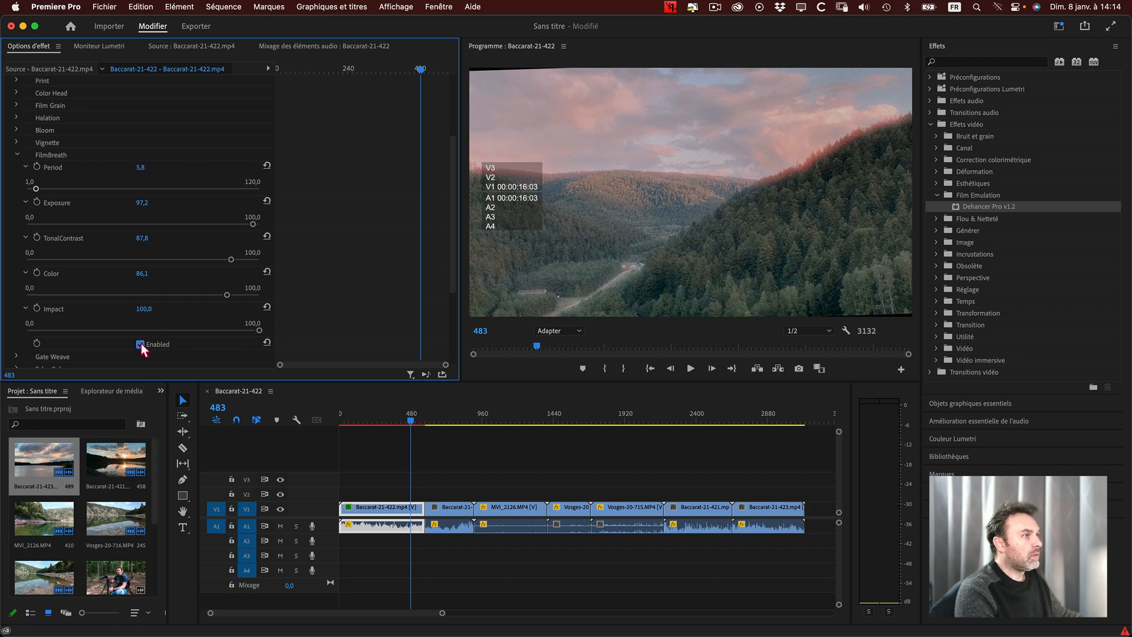
Try lower FilmBreath amounts: Period 23,3, Exposure 0,0, Color 15,7 and TonalContrast 13,4.
click(70, 188)
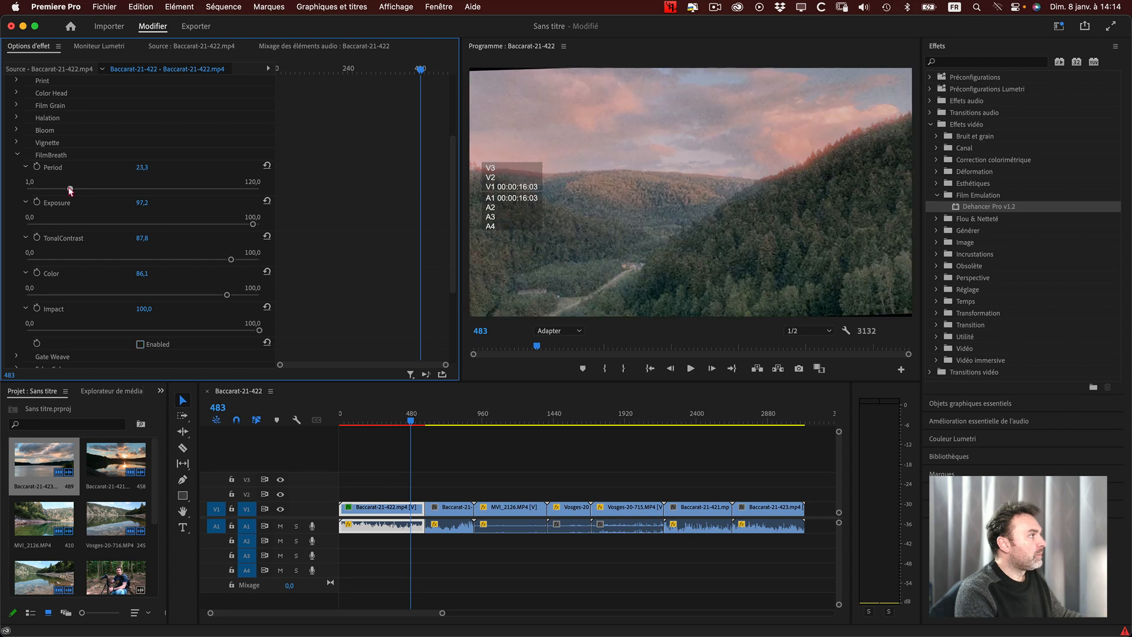
drag(26, 224, 11, 225)
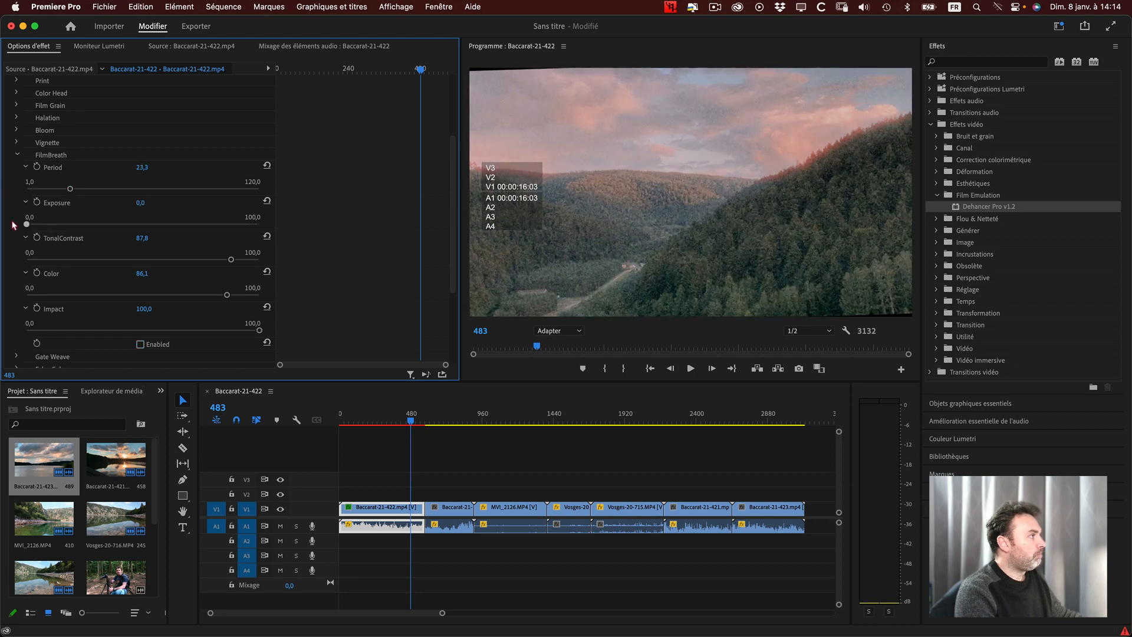
click(140, 345)
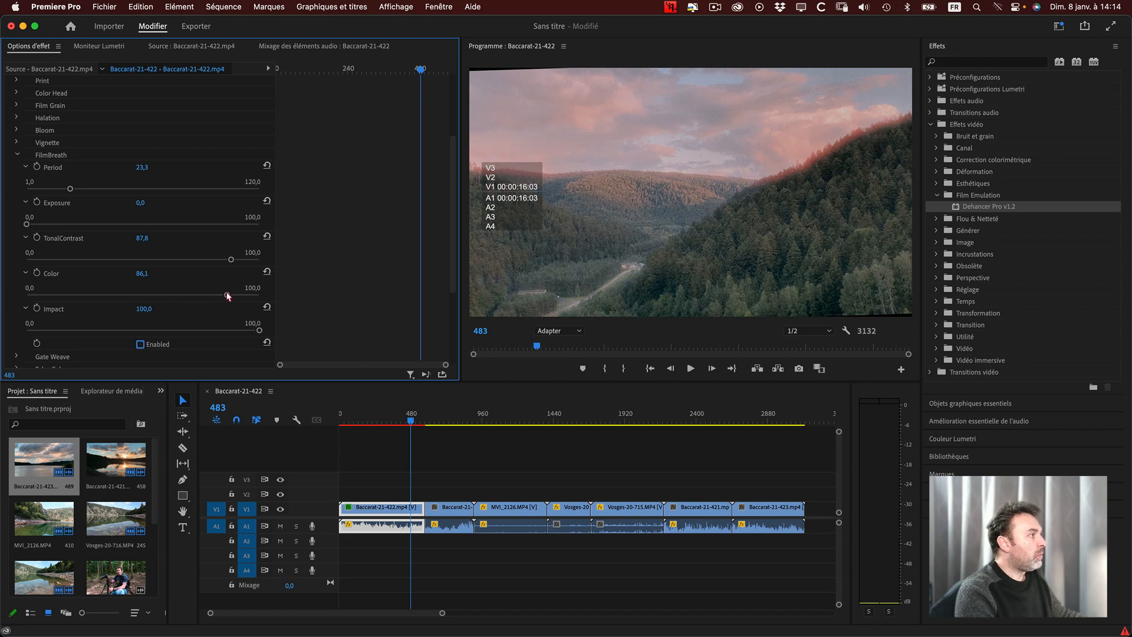
drag(228, 296, 64, 295)
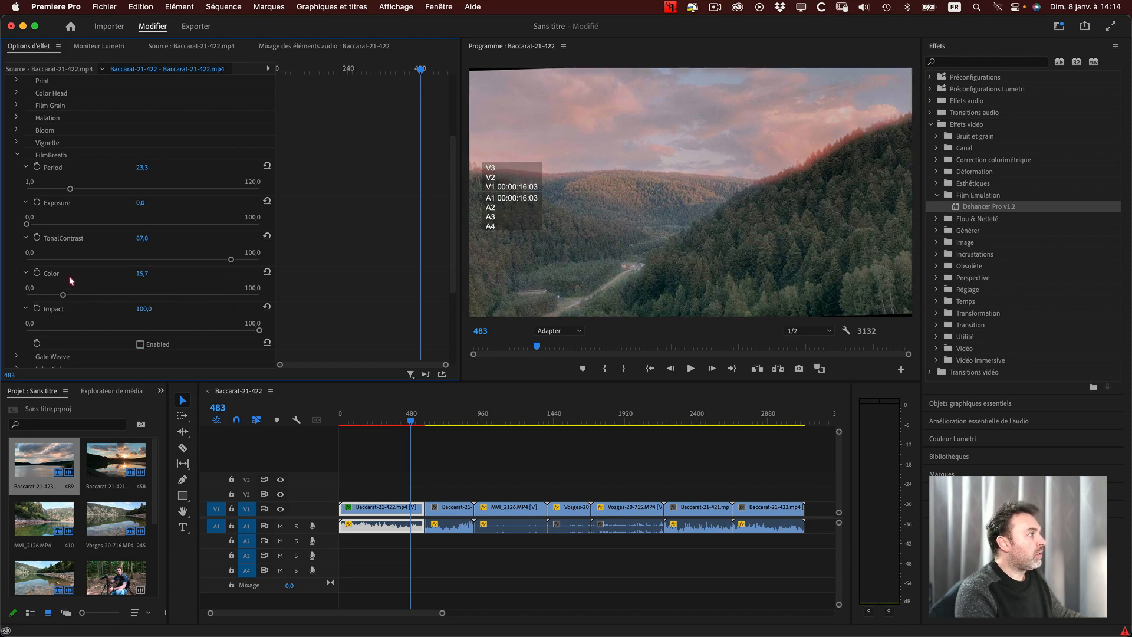
drag(95, 261, 57, 259)
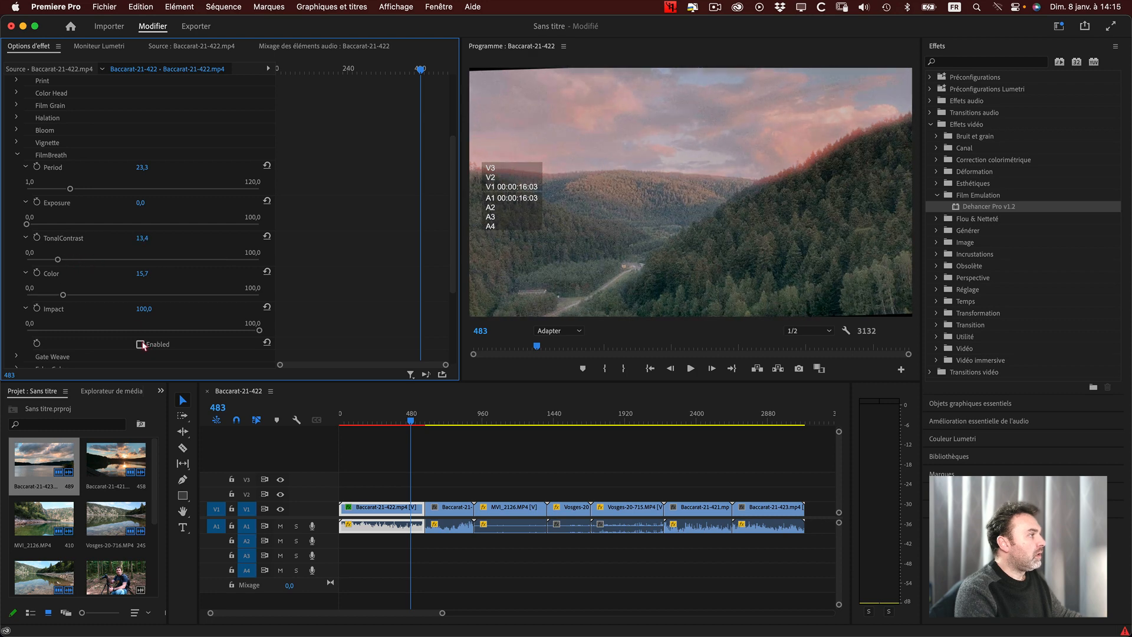
Enable FilmBreath with Exposure 5,3 and Period 1,0, and compare the frame with the effect off and on.
click(141, 345)
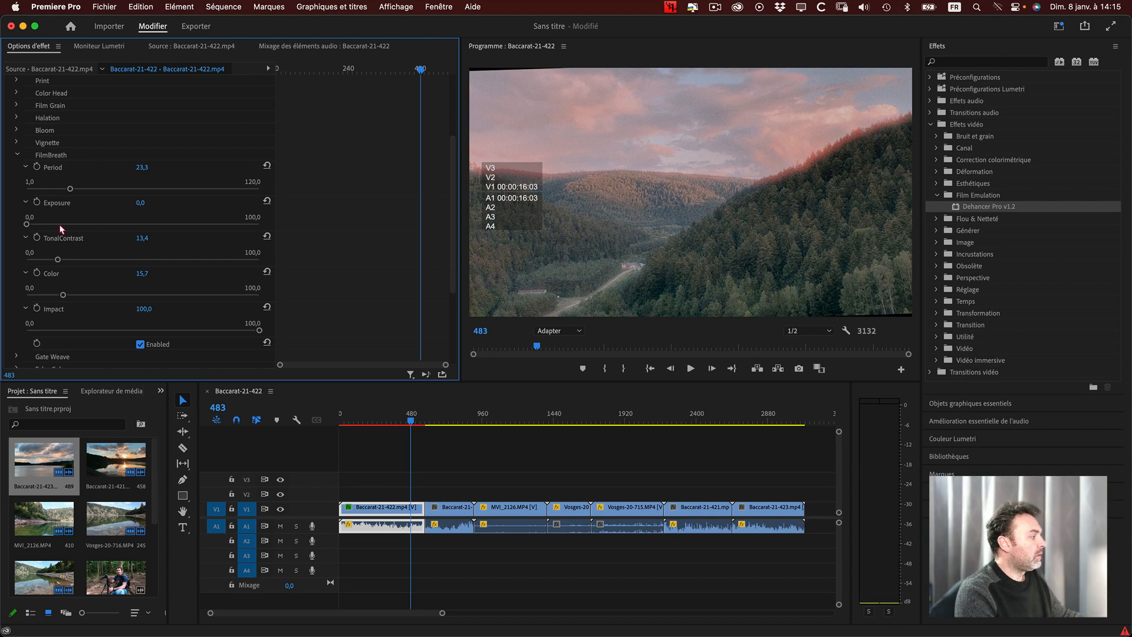
drag(26, 224, 39, 225)
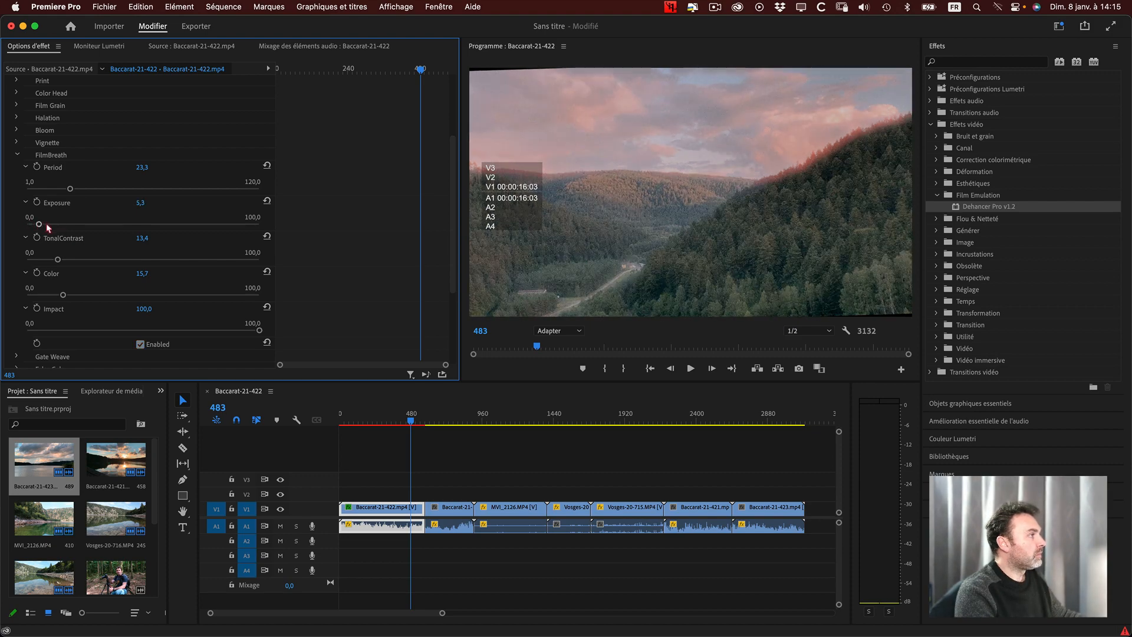
drag(69, 188, 27, 189)
click(141, 345)
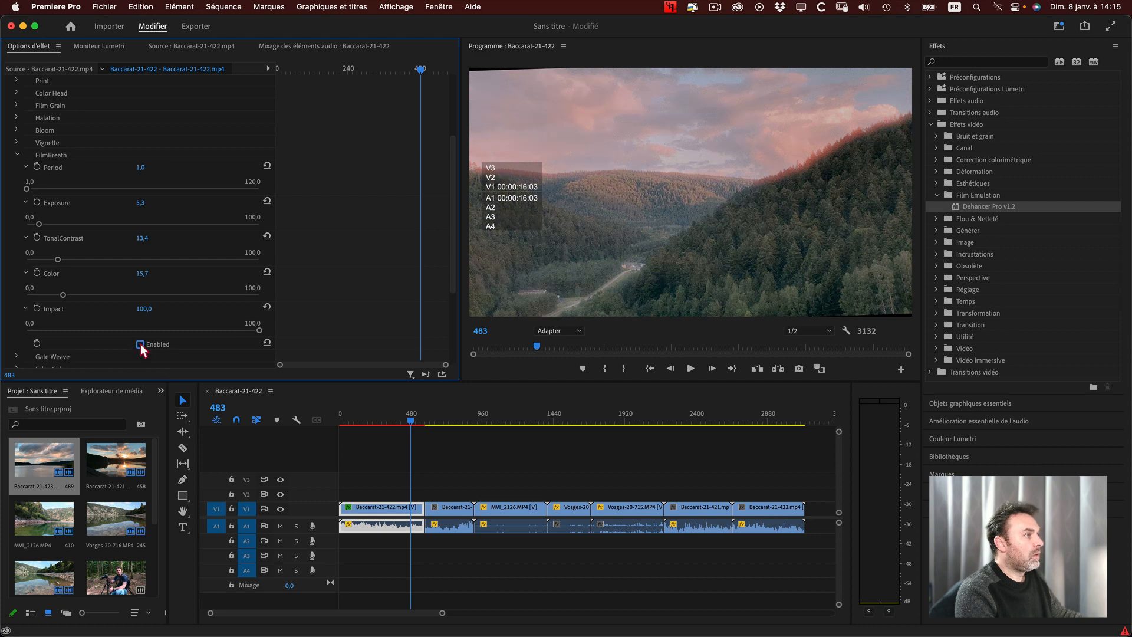
click(140, 344)
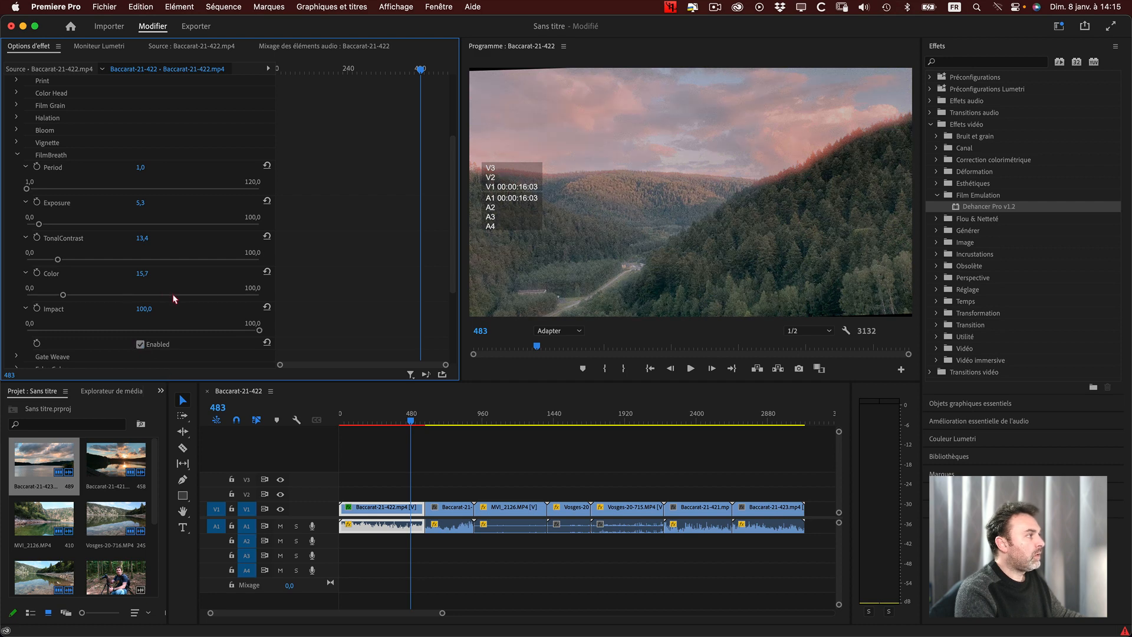
Raise FilmBreath's Color to 100,0, TonalContrast to 99,7 and Exposure to 98,5.
drag(175, 295, 293, 298)
drag(245, 260, 259, 260)
click(255, 224)
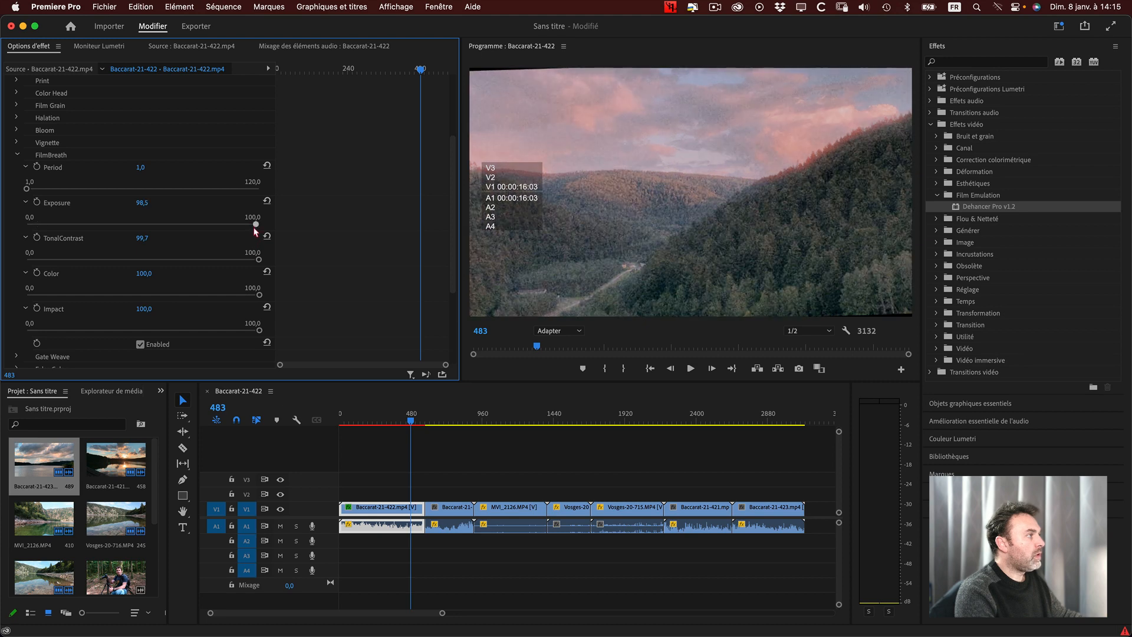
Compare the frame with FilmBreath off and on several times, leave it disabled, and collapse its section.
click(141, 345)
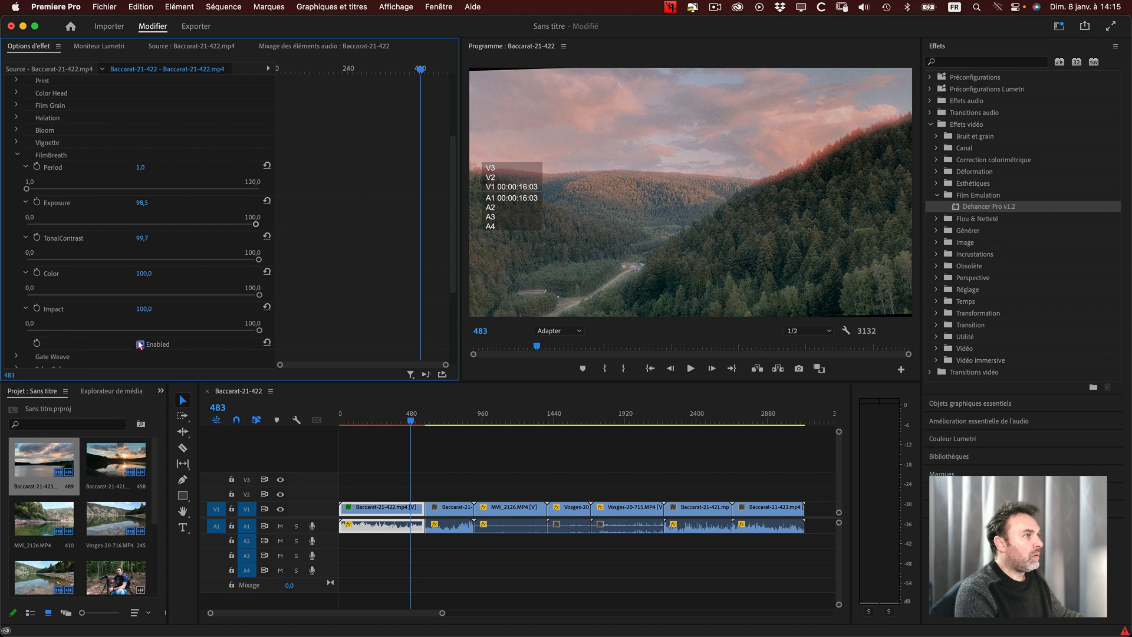
click(140, 344)
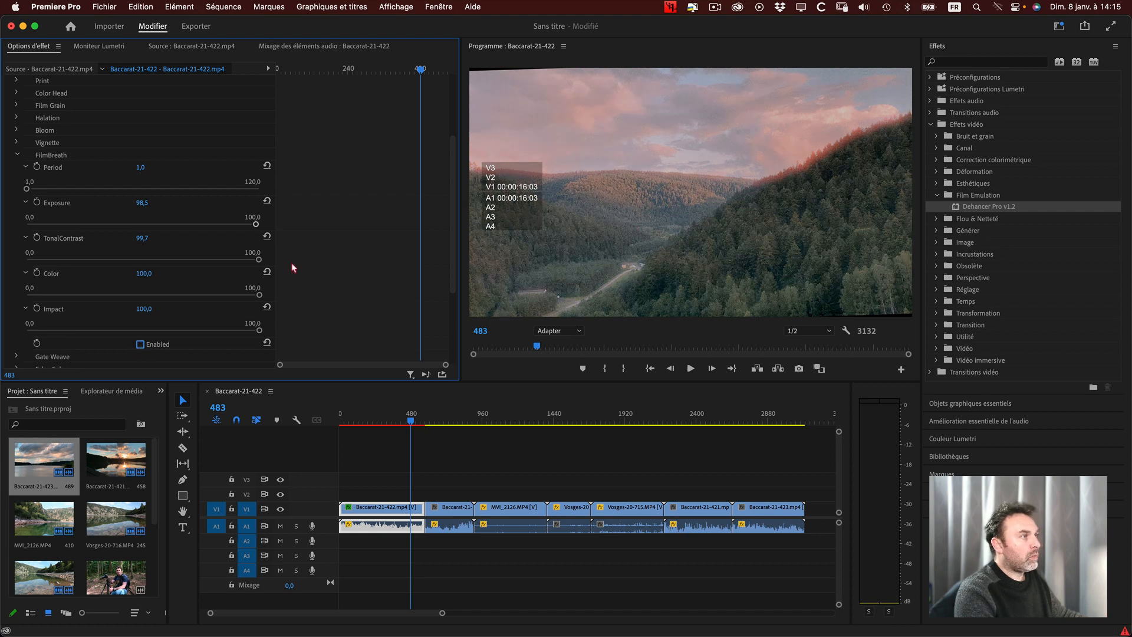
click(141, 345)
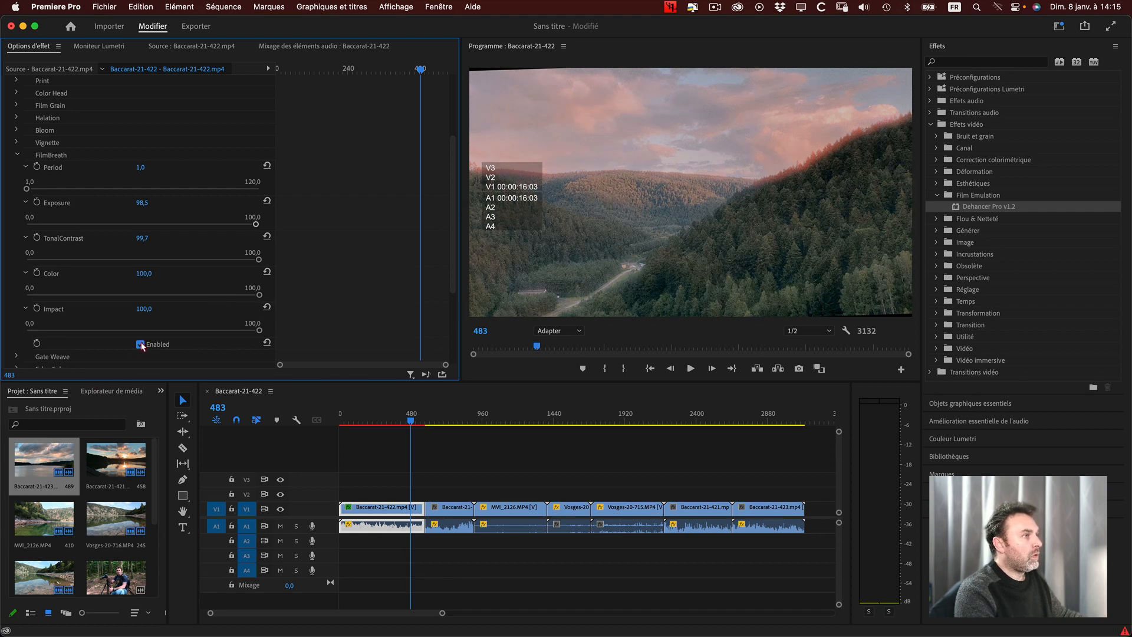
click(141, 345)
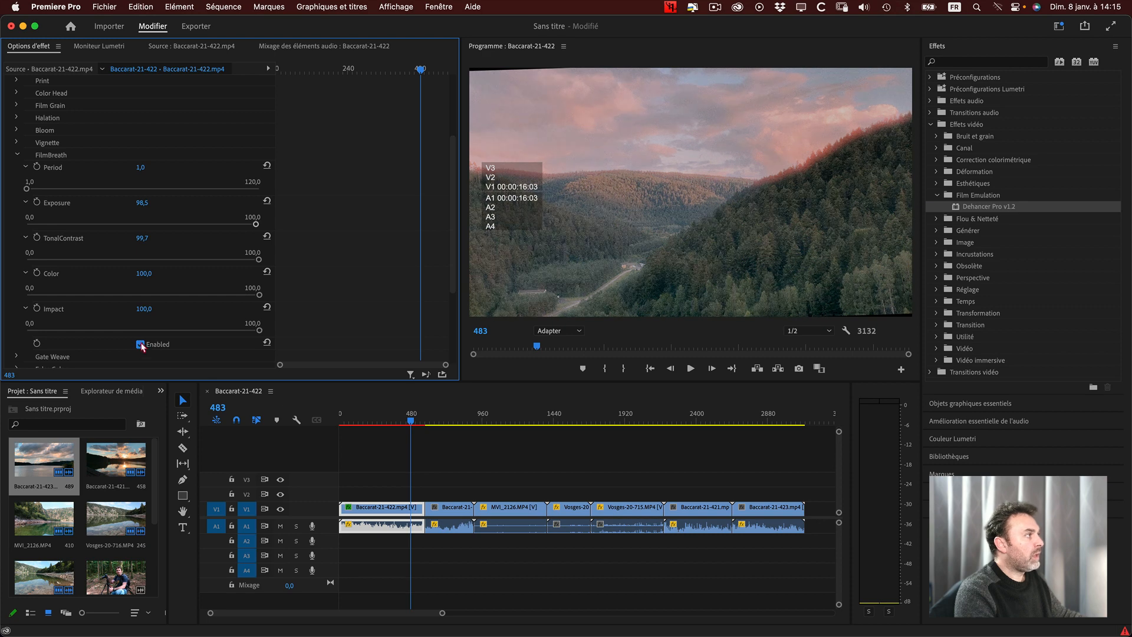
click(141, 345)
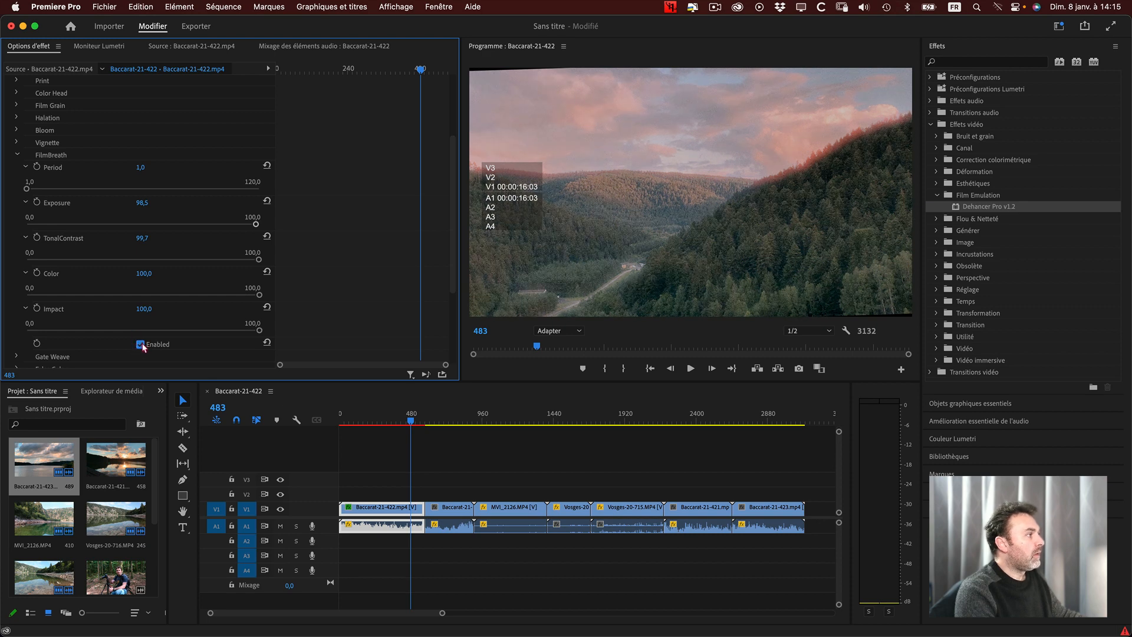
click(141, 345)
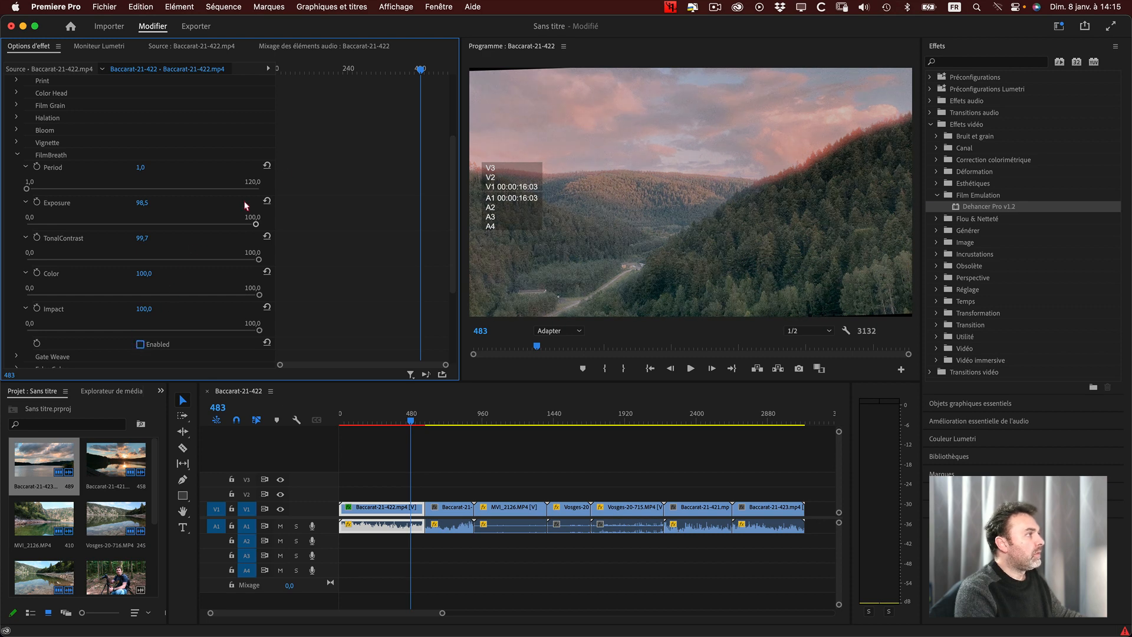
click(19, 155)
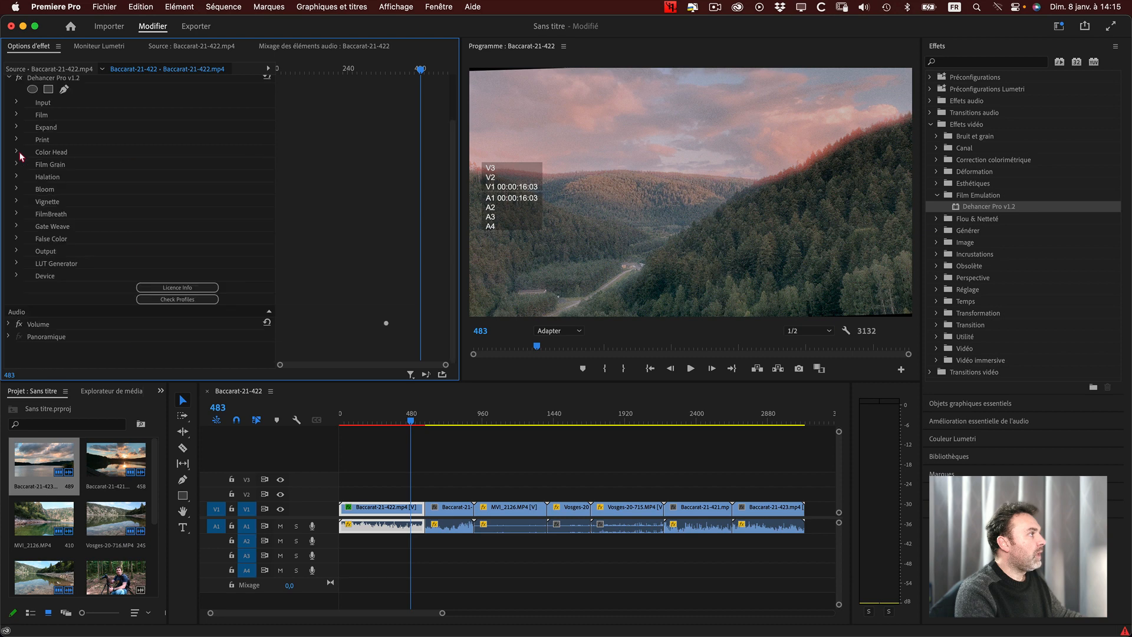
Expand the Gate Weave section and its Period, Translation X, Translation Y and Rotation sliders.
click(16, 226)
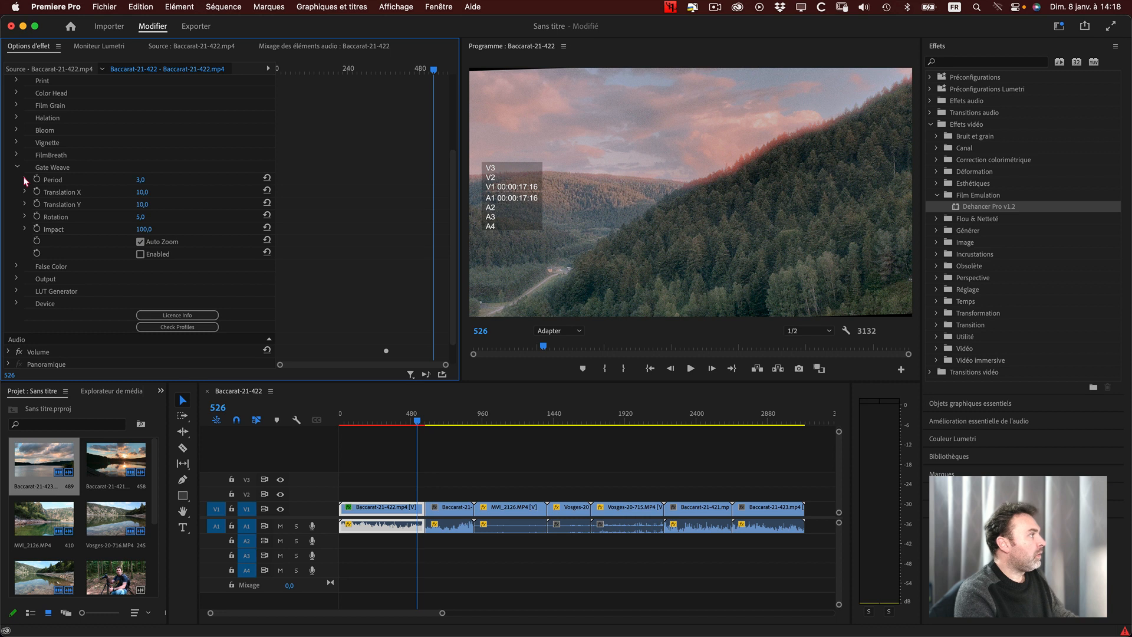
click(24, 179)
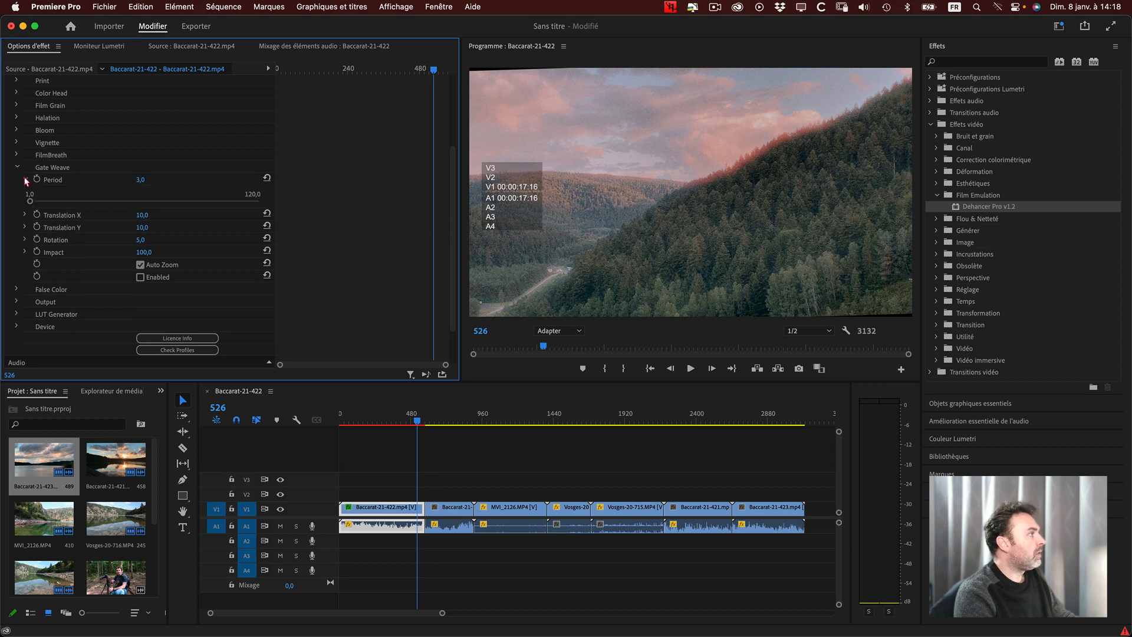
click(25, 215)
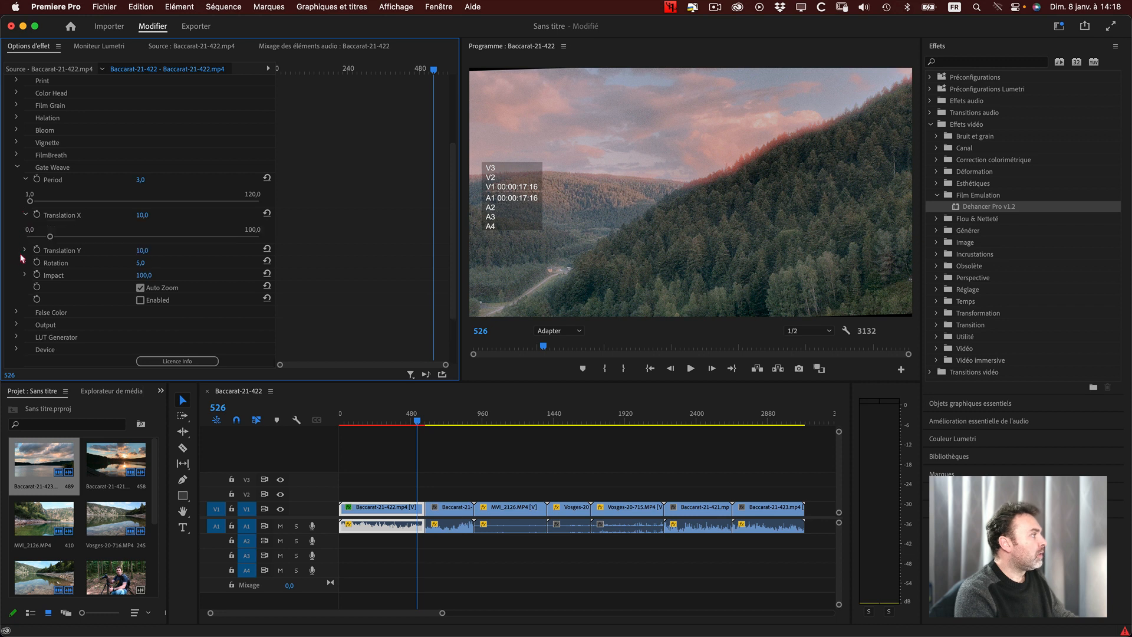
click(24, 250)
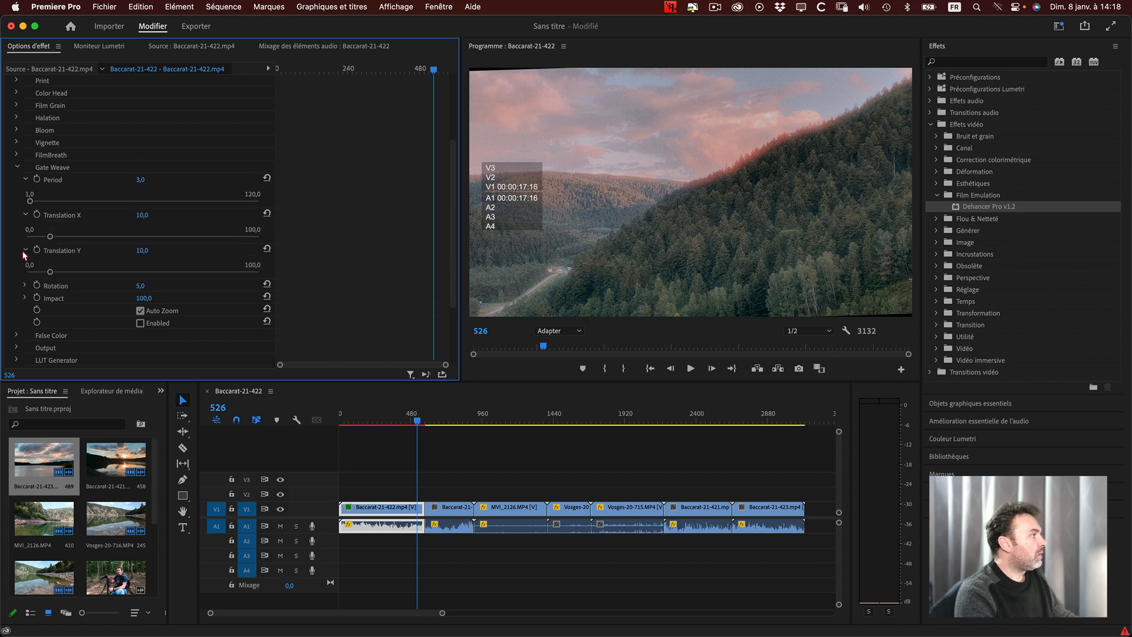
click(25, 285)
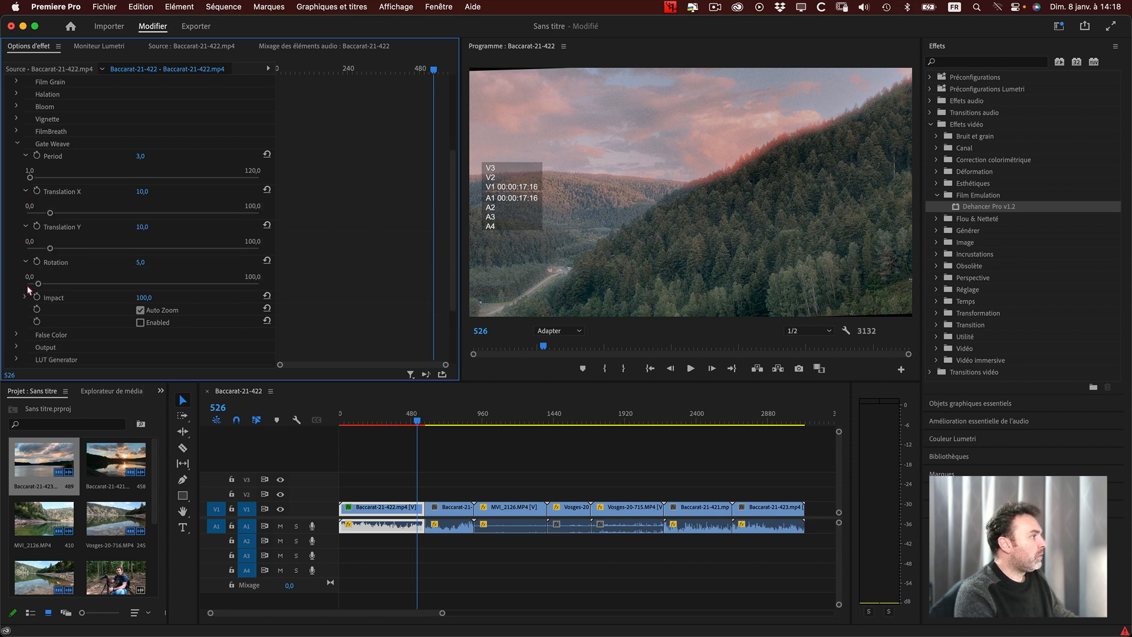
Enable Gate Weave and set its Period to 7,6 with the playhead at frame 179.
click(141, 322)
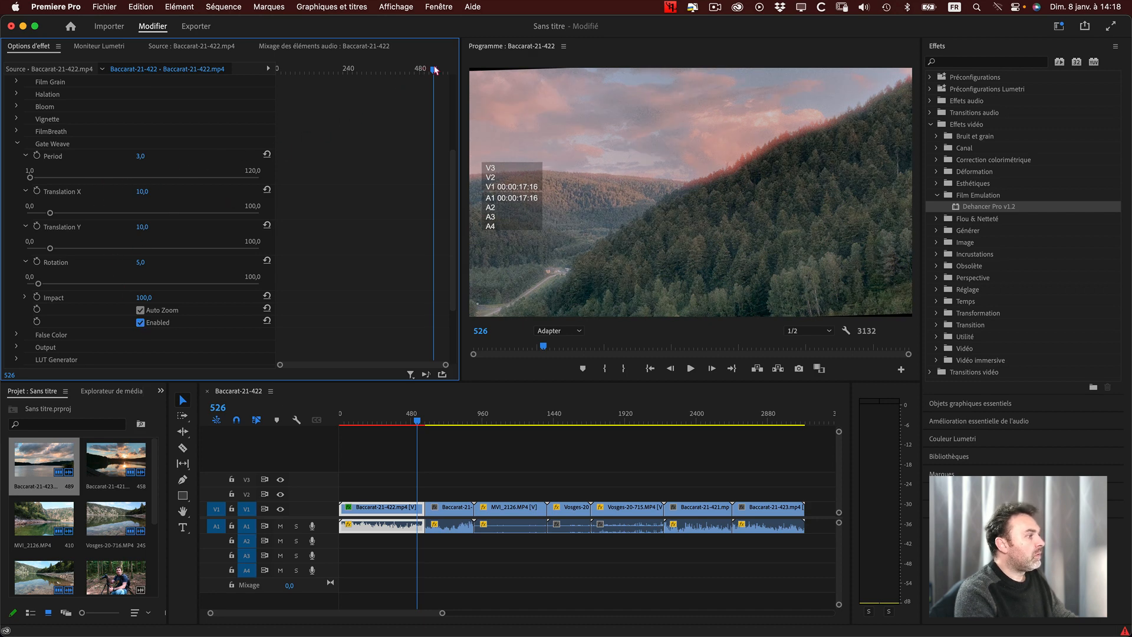
drag(434, 71, 329, 68)
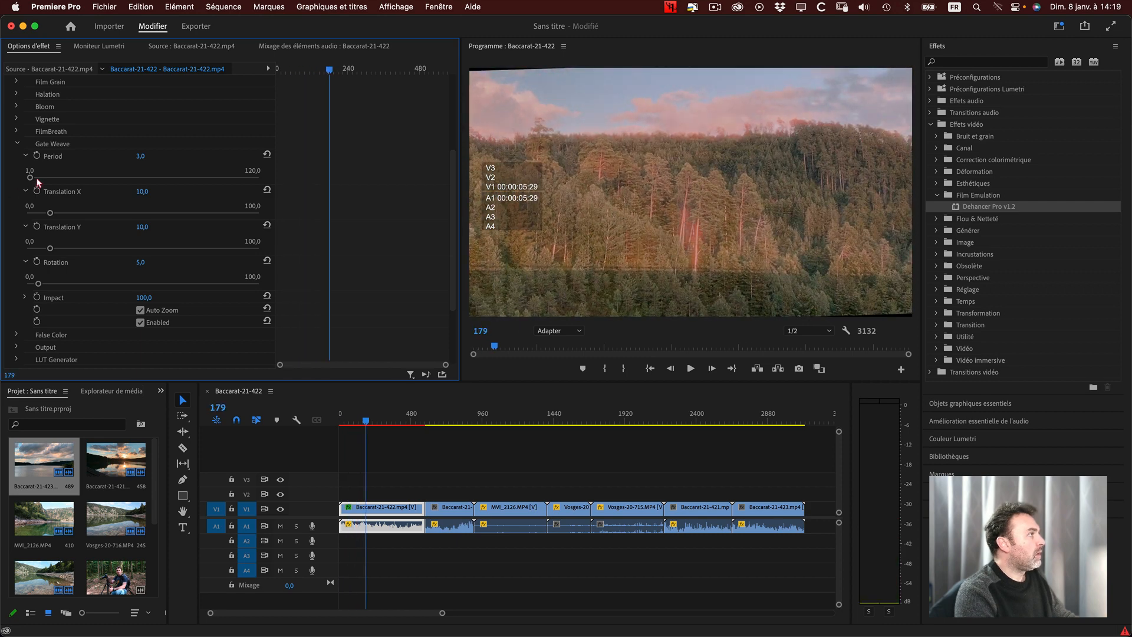
drag(32, 177, 40, 176)
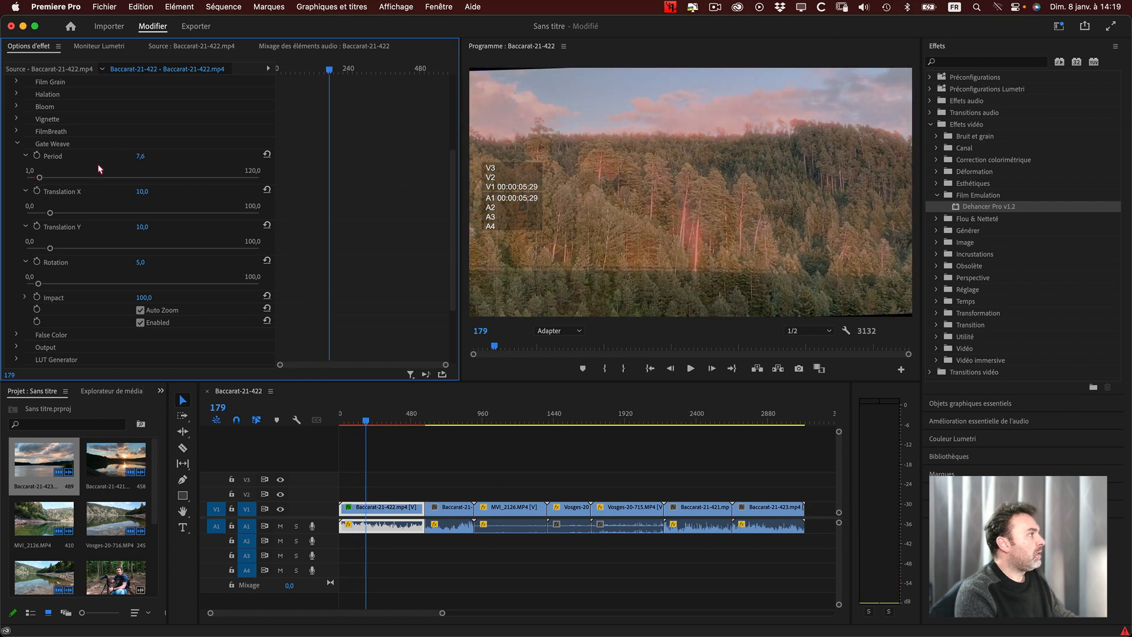
Turn on keyframing for Gate Weave's Period, Translation X and Translation Y at frame 179.
click(37, 155)
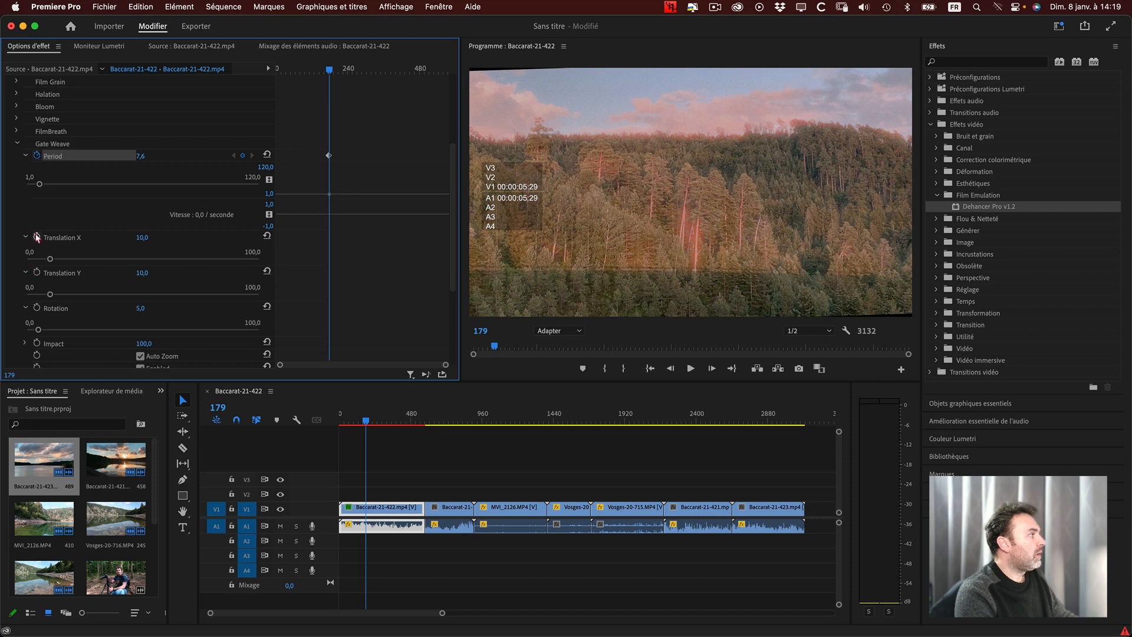
click(37, 237)
click(37, 319)
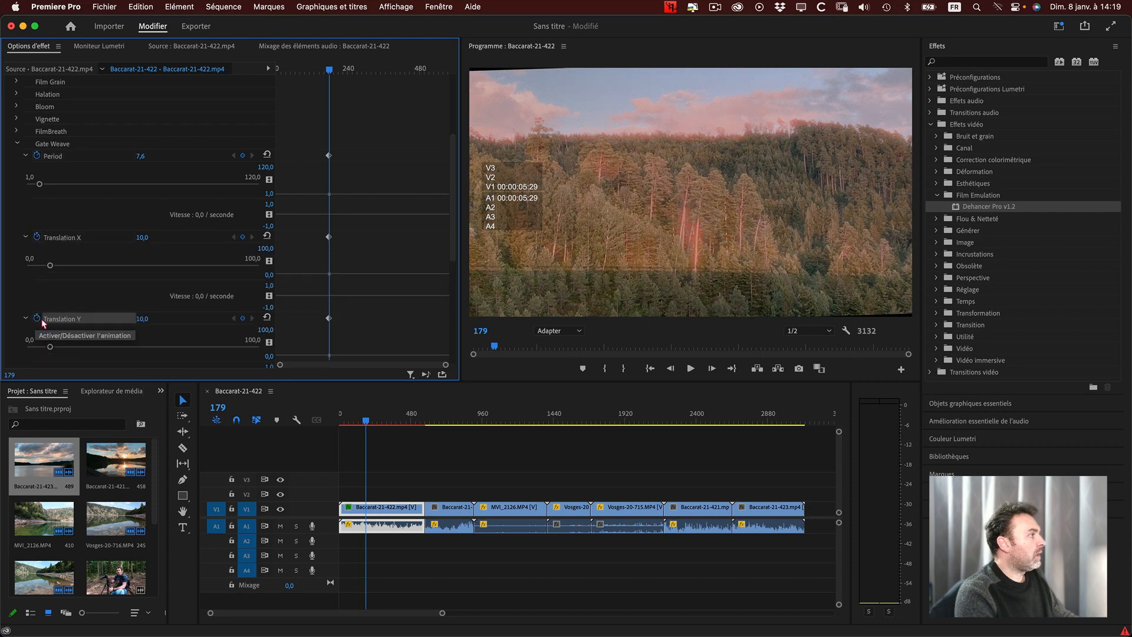
scroll(48, 322, down, 10)
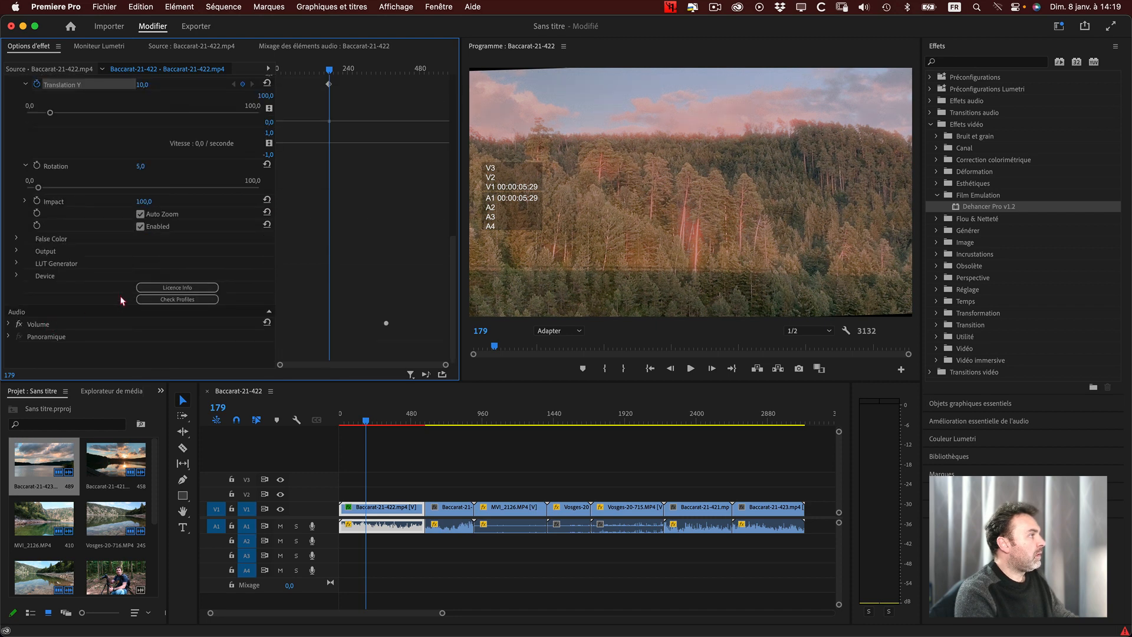
scroll(153, 244, up, 15)
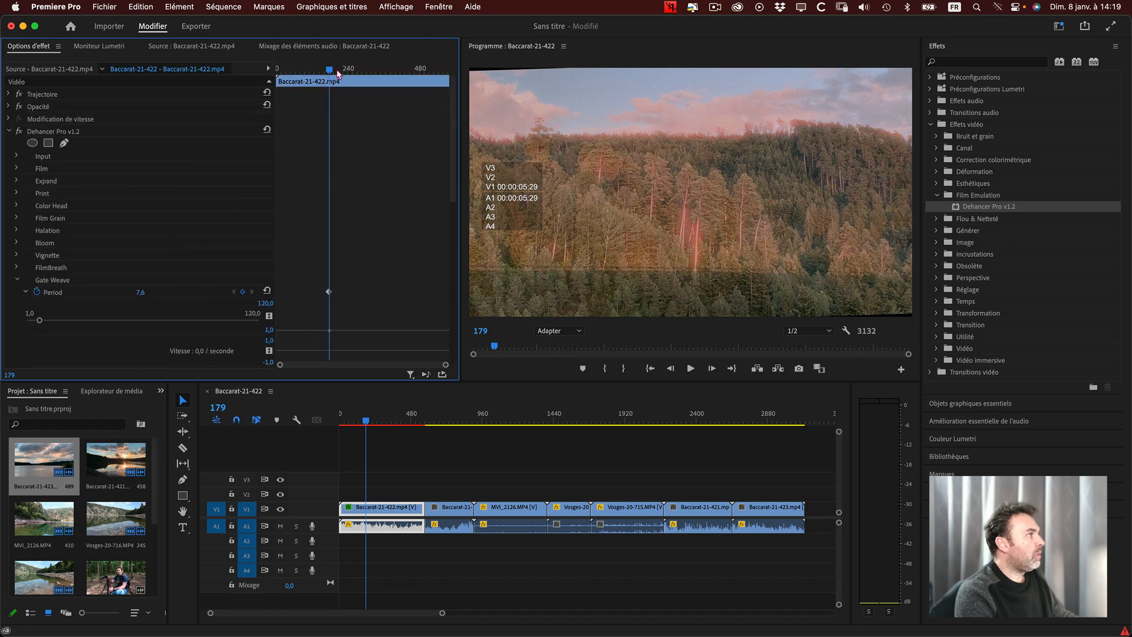
At frame 449, set Gate Weave's Translation X to 51,4 and Translation Y to 51,1.
drag(330, 71, 411, 74)
scroll(92, 251, down, 8)
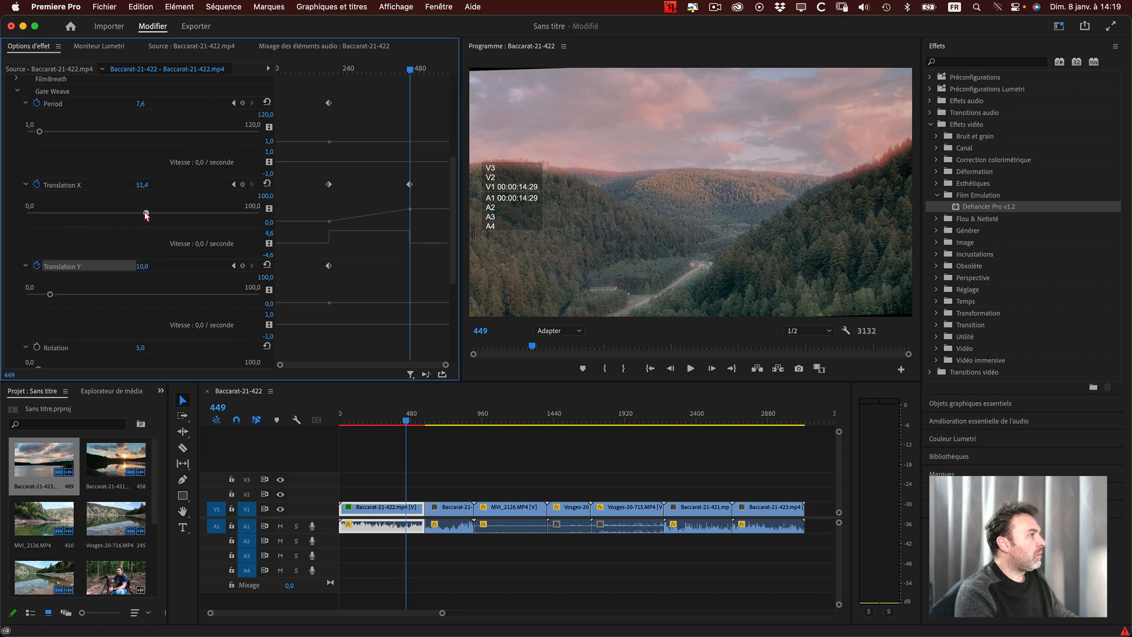
click(146, 294)
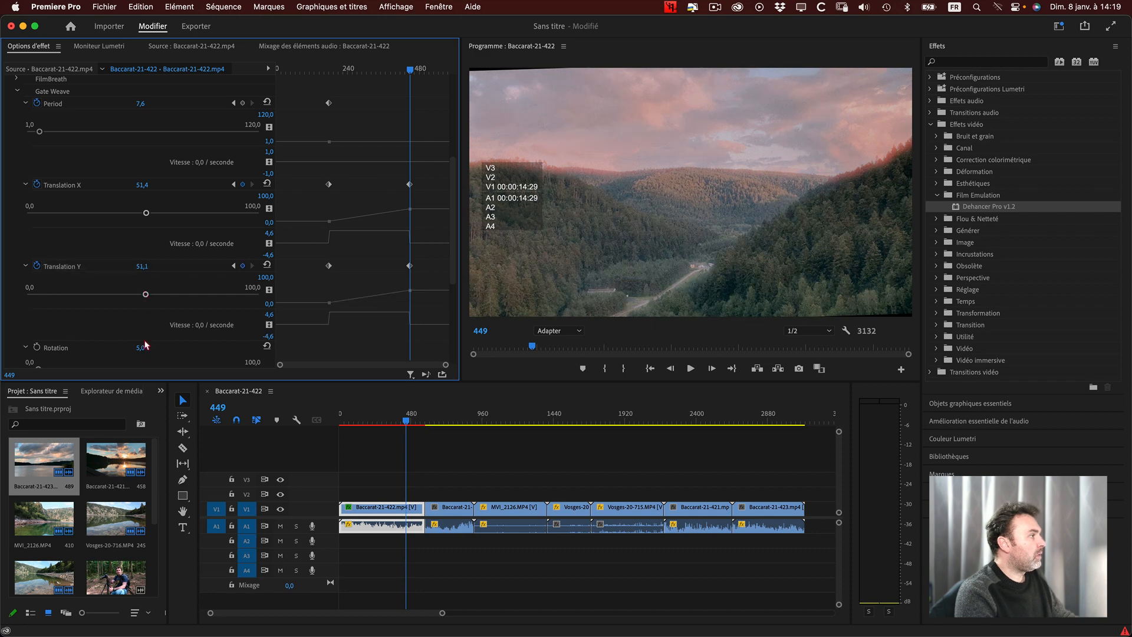
scroll(138, 308, up, 3)
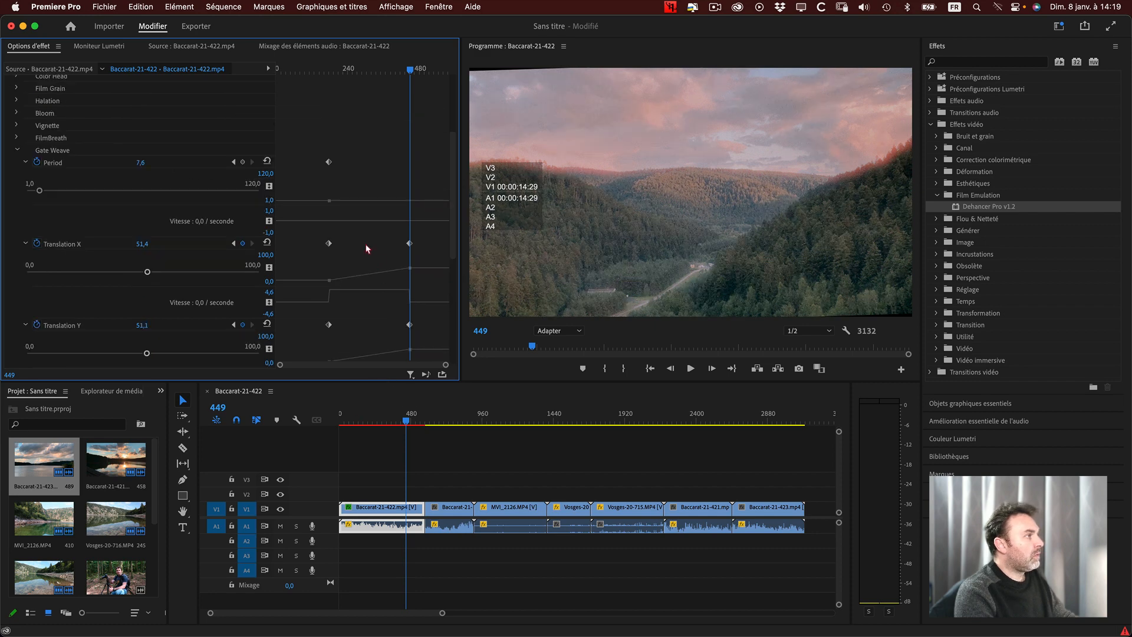
scroll(329, 155, down, 1)
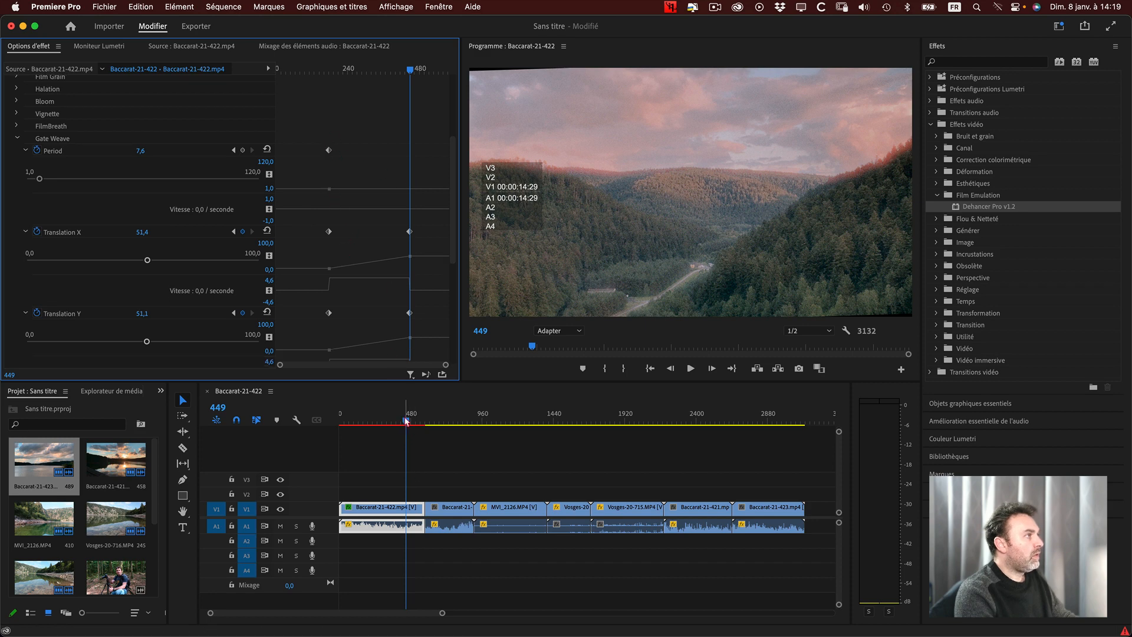
Play the sequence from frame 0 and lower Gate Weave's Period to 2,8 near the end of the keyframed move.
drag(409, 73, 271, 68)
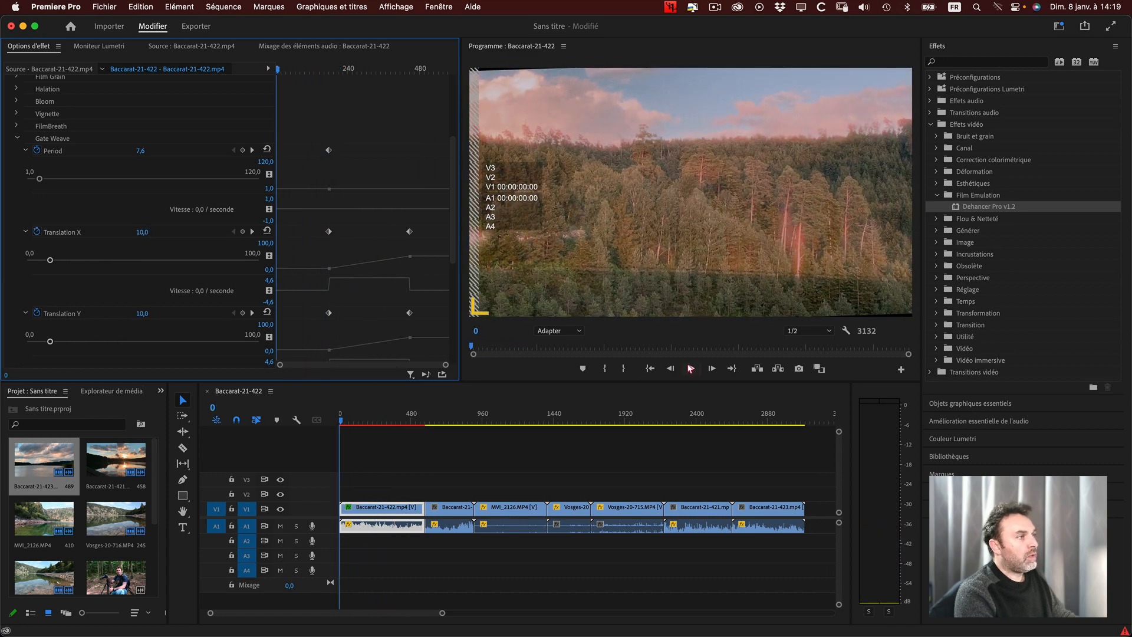
click(690, 369)
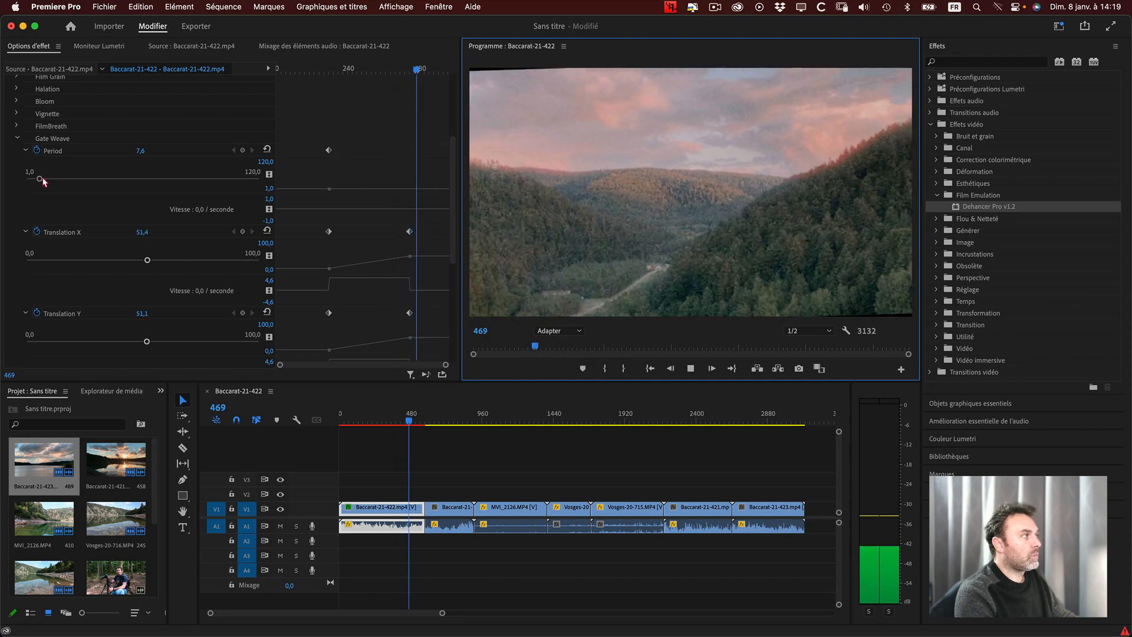
drag(40, 180, 36, 180)
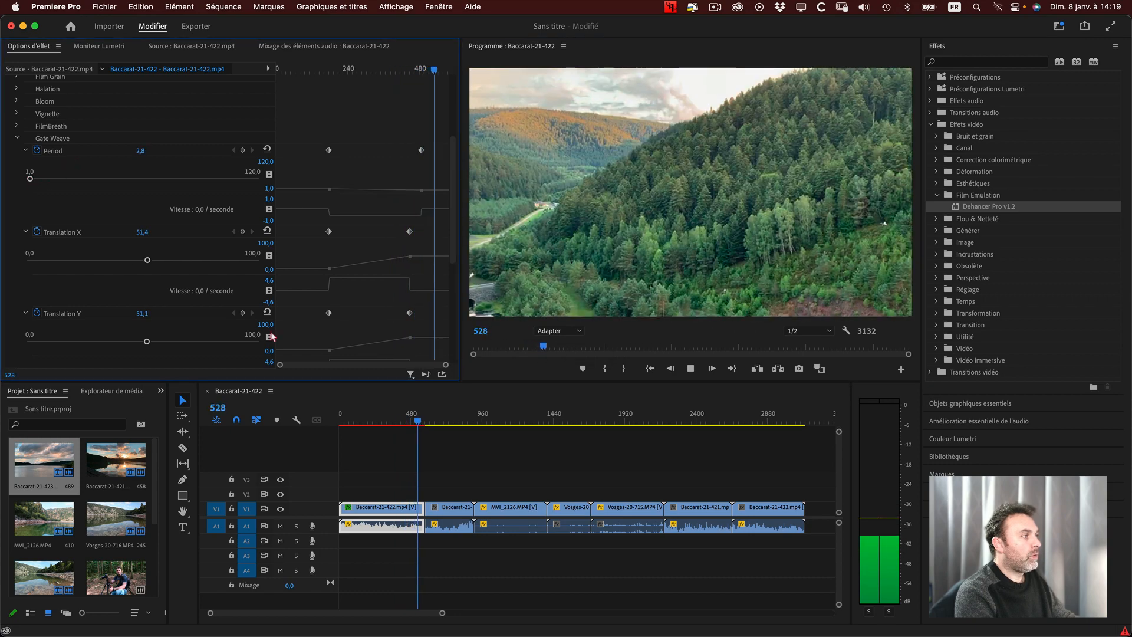
key(space)
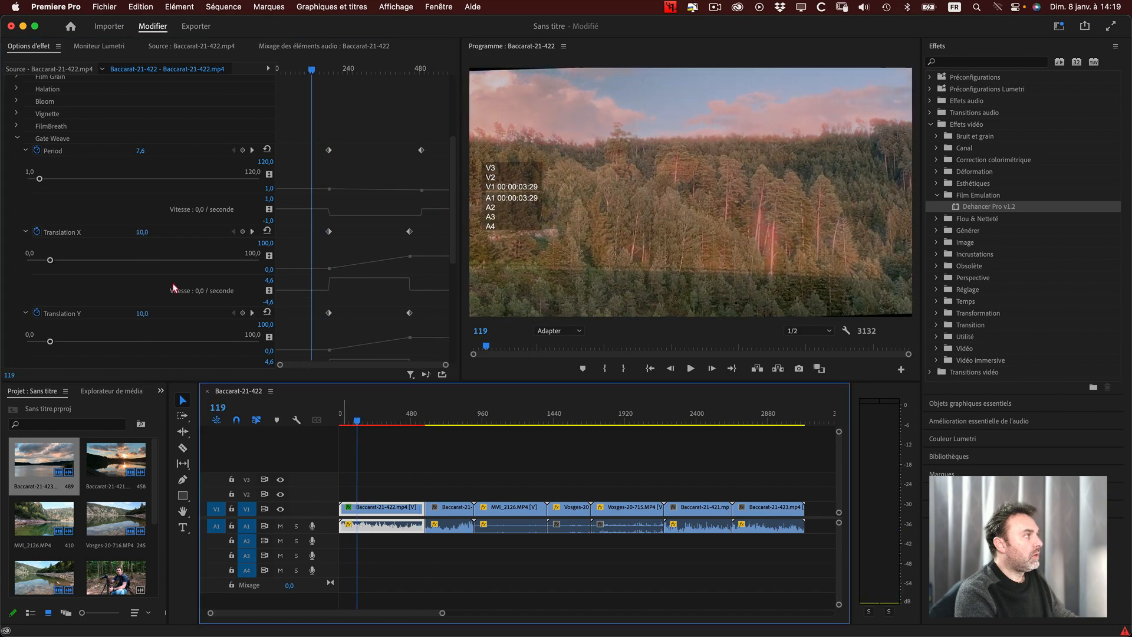
Set Gate Weave's Period to 3,4 at frame 119 and play the clip from frame 10.
drag(40, 179, 31, 180)
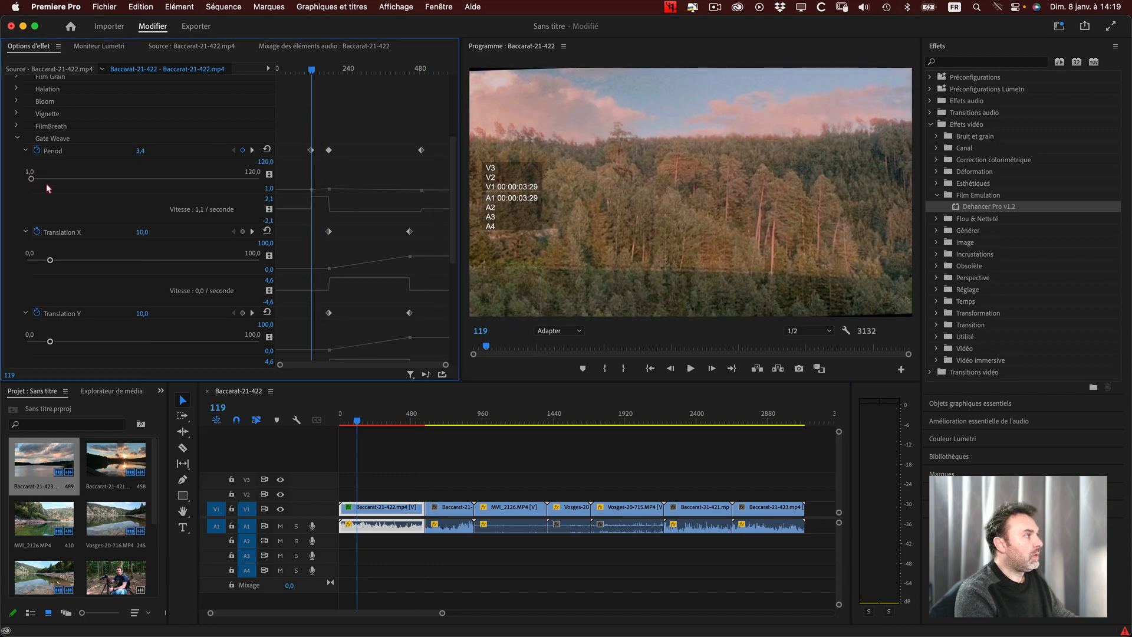
key(space)
drag(313, 72, 280, 74)
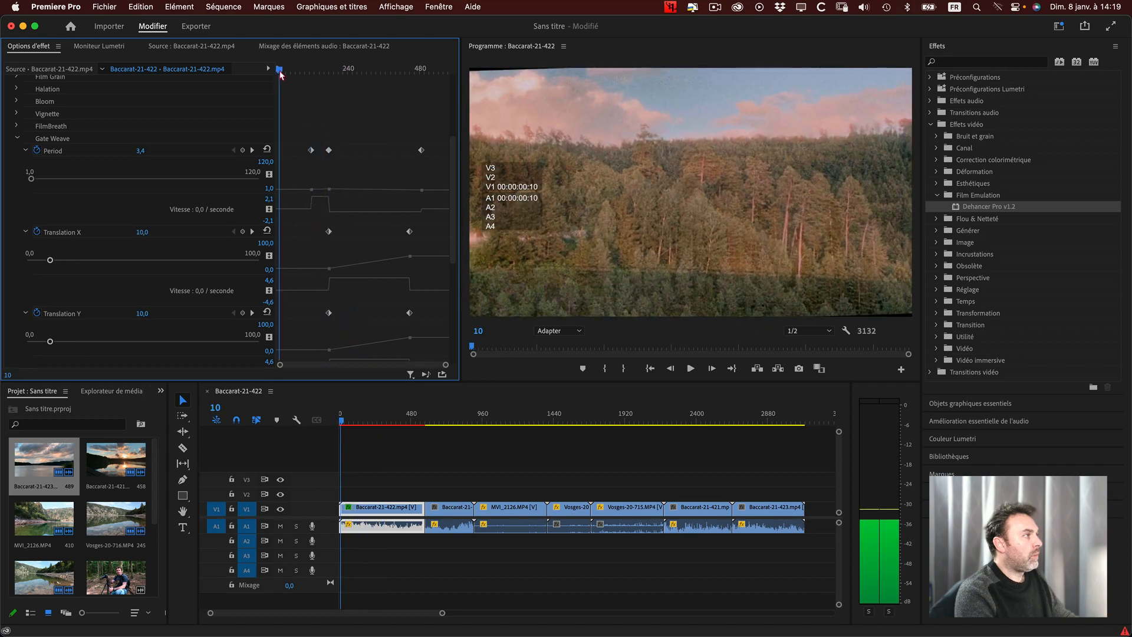
key(space)
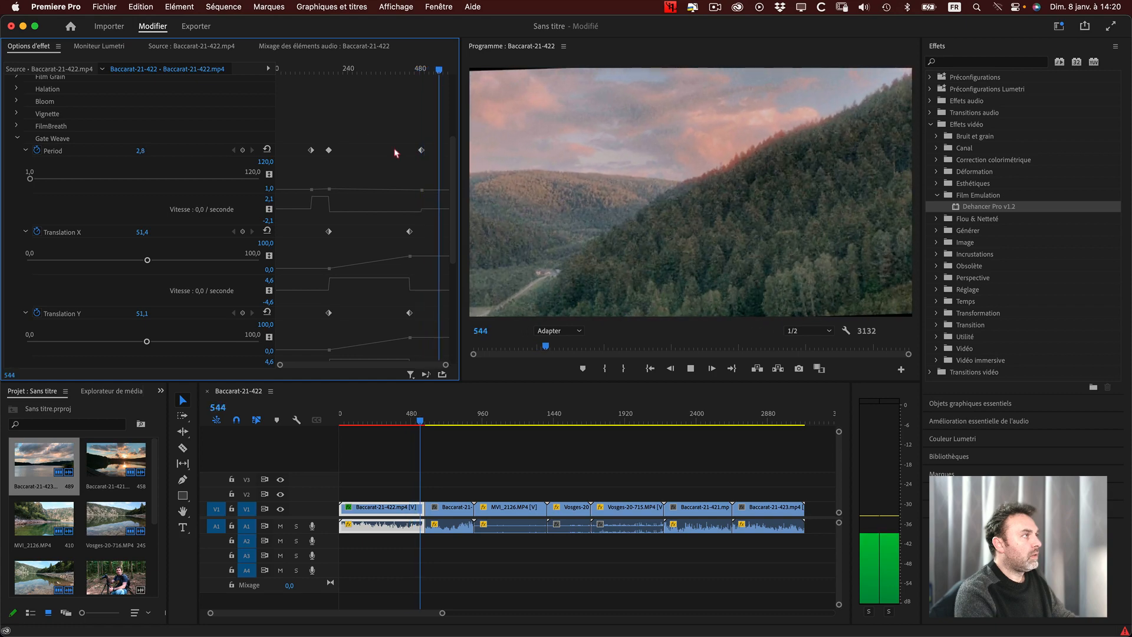
key(space)
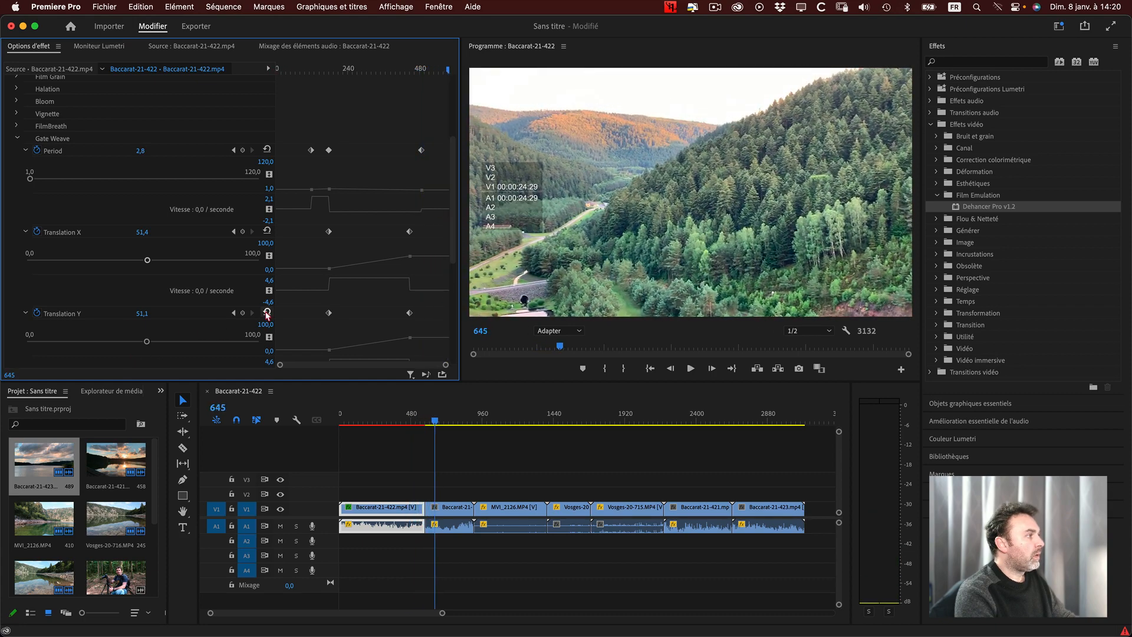
Reset Translation Y to 10,0, delete its keyframes, and set Period to 1,0 at frame 645.
click(37, 314)
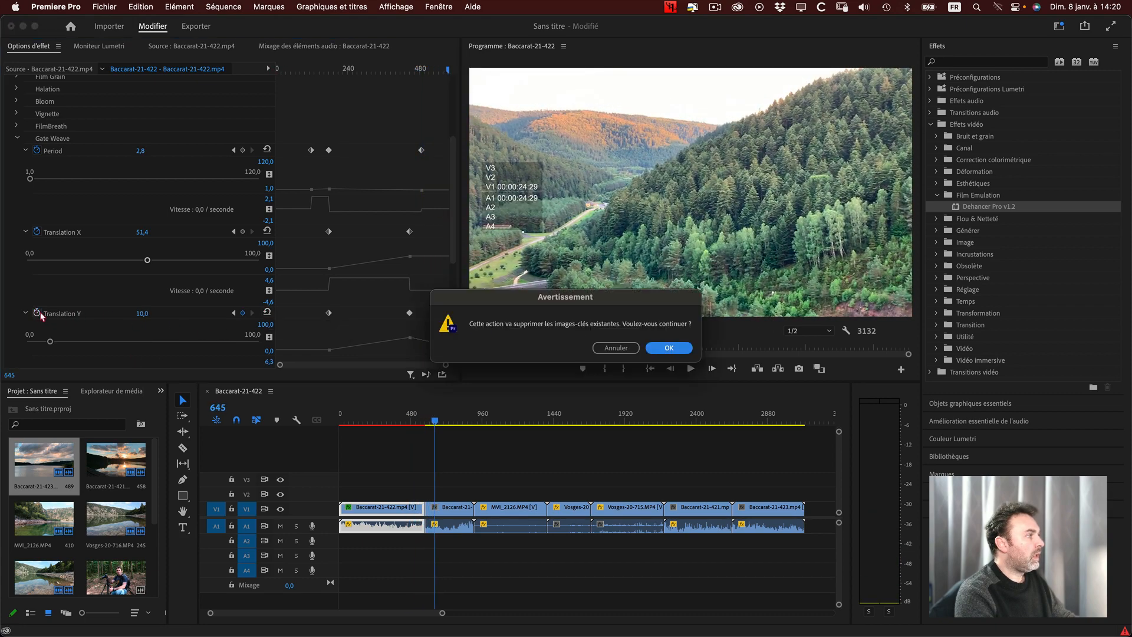
click(669, 349)
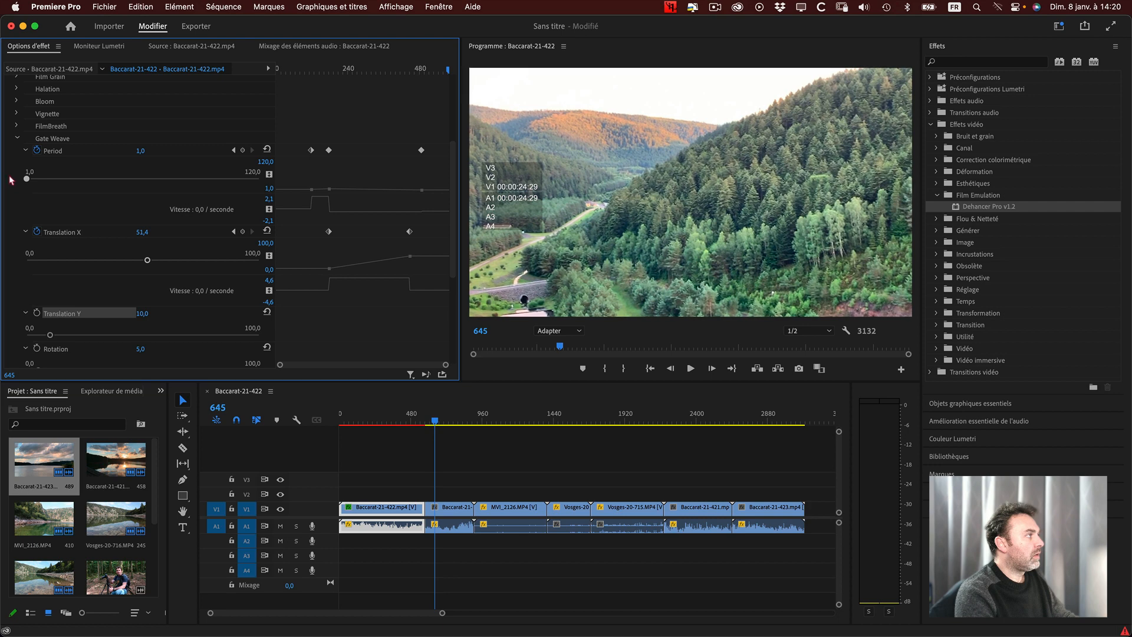
Play the sequence from frame 33 to check the Gate Weave movement against the remaining sliders, and stop playback.
drag(306, 72, 286, 71)
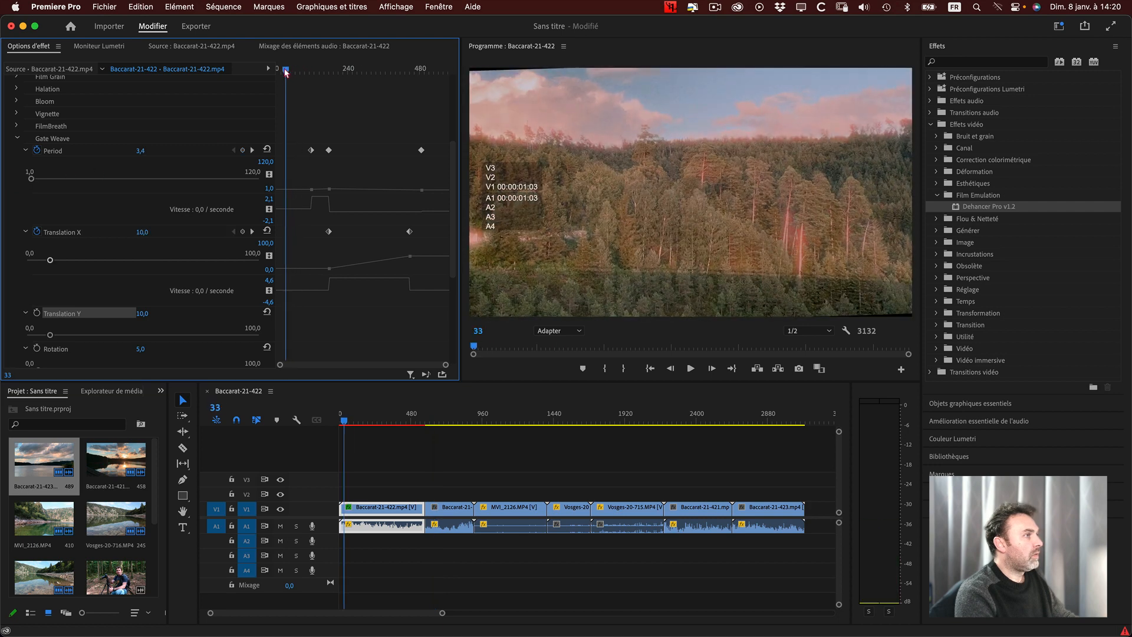
key(space)
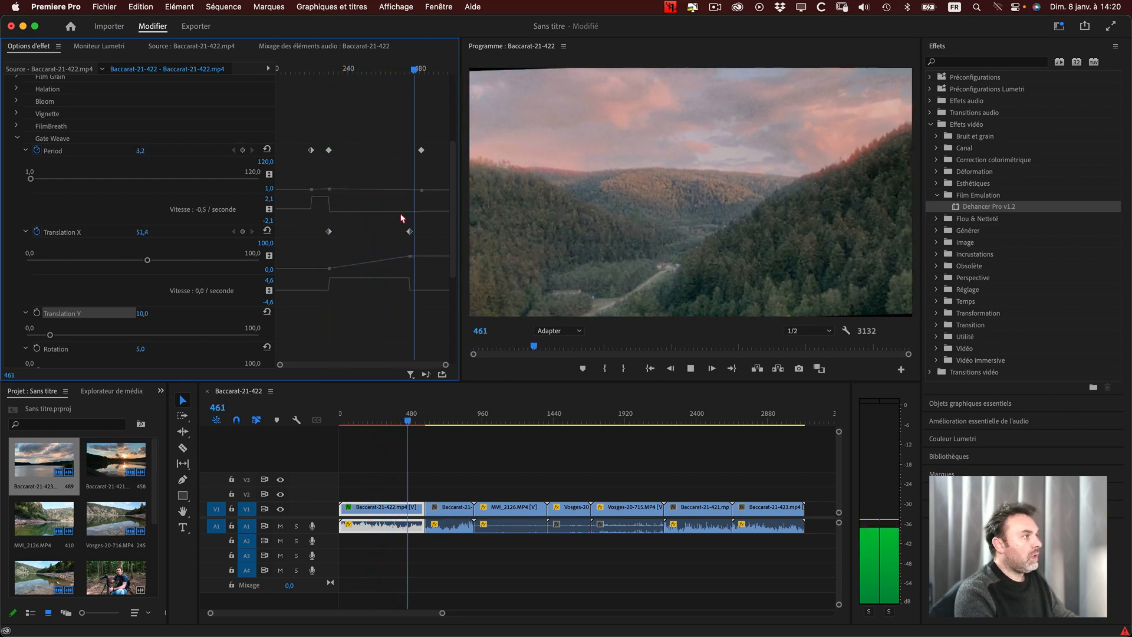
scroll(163, 298, down, 2)
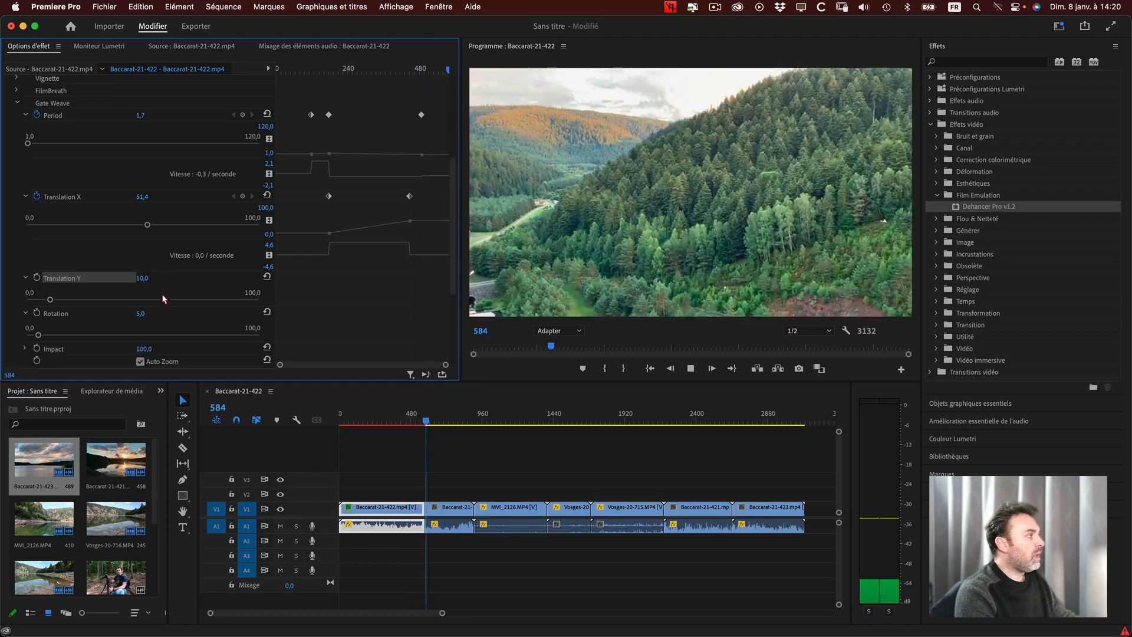
scroll(162, 298, up, 1)
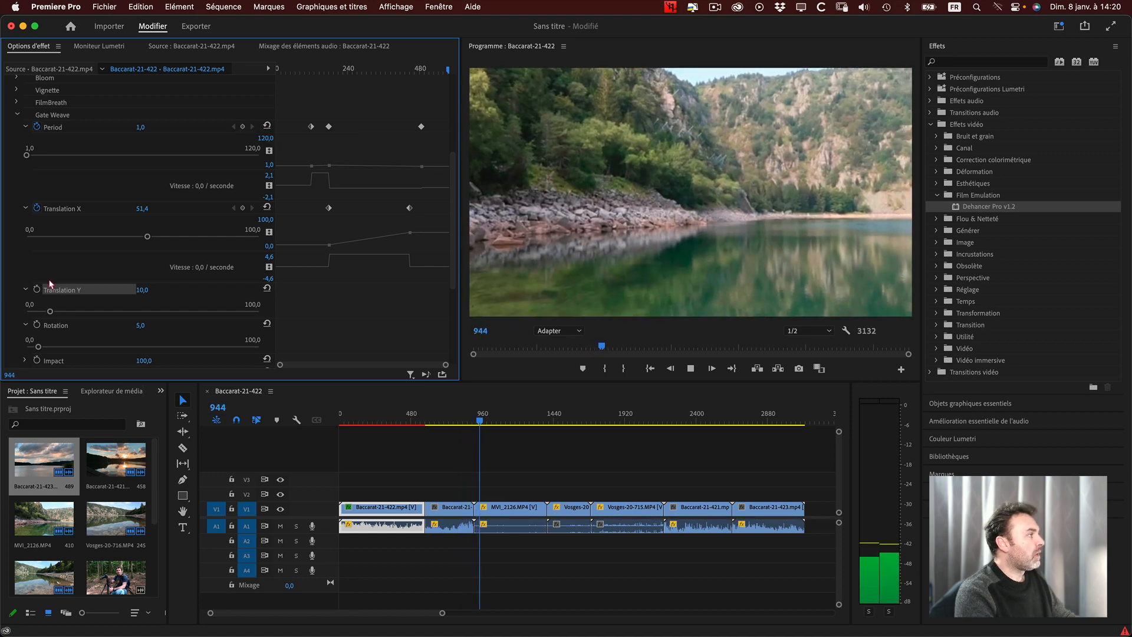
scroll(52, 285, down, 2)
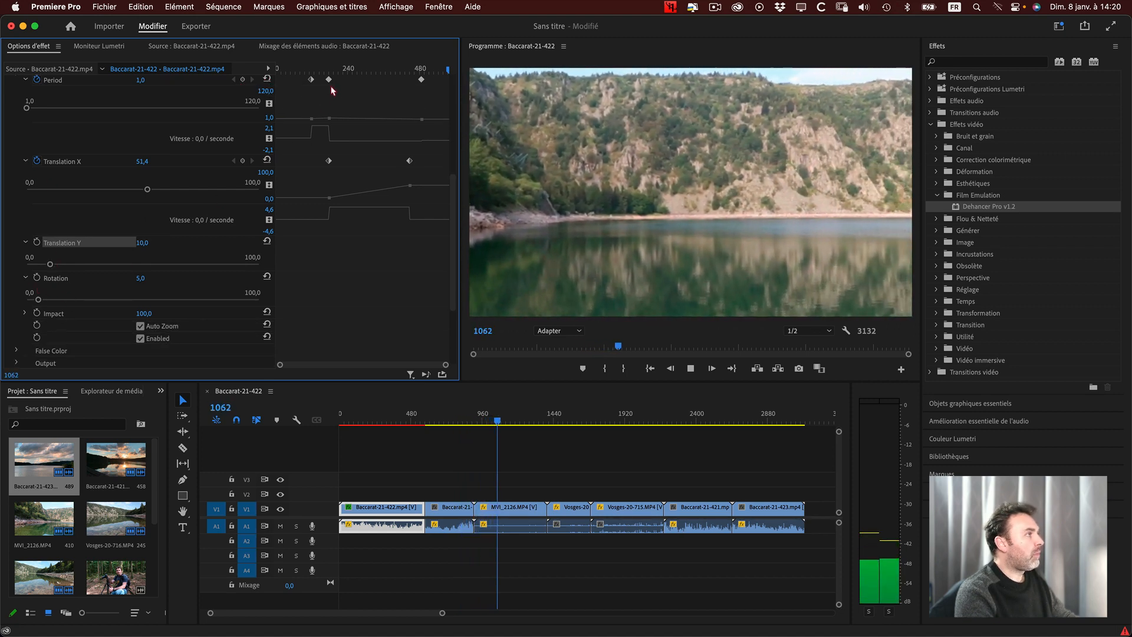
key(space)
Start keyframing Gate Weave's Rotation at frame 114 and set it to 50,4 at frame 449.
drag(361, 64, 312, 63)
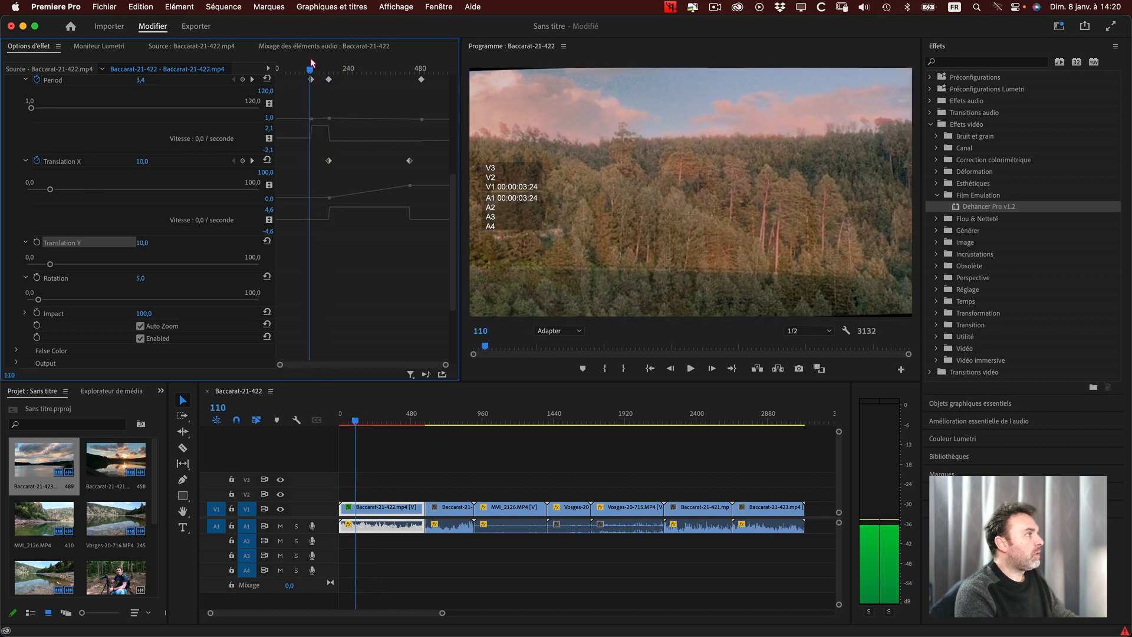
click(37, 278)
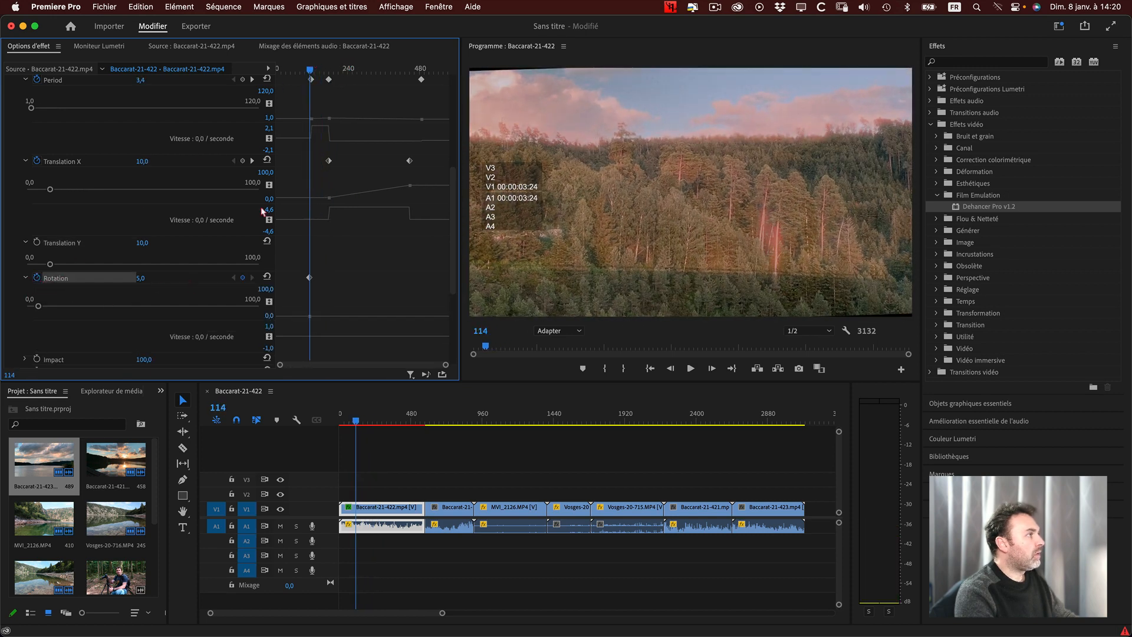
drag(311, 72, 409, 72)
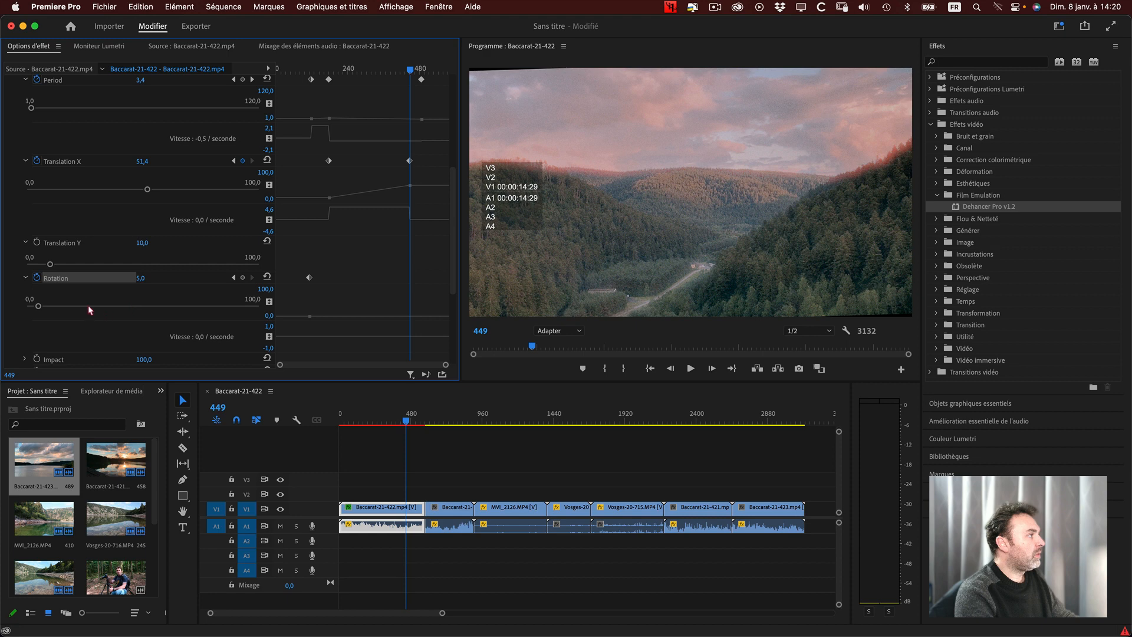
Play the clip from its beginning, set Rotation to 72,4 at frame 653, and replay it from near the start.
click(280, 68)
key(space)
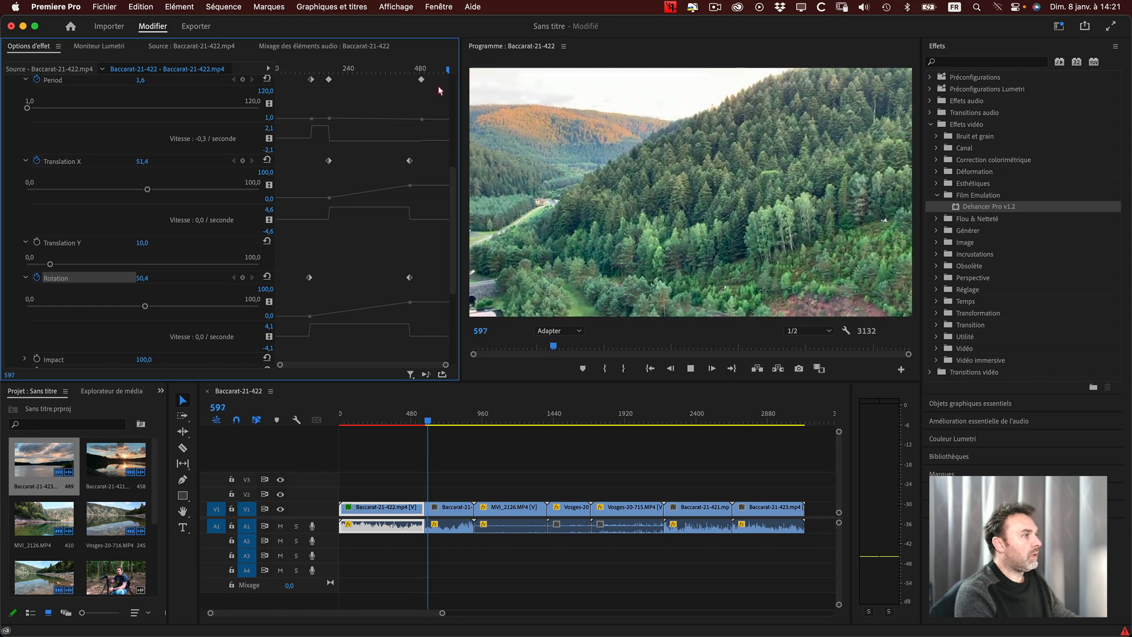
key(space)
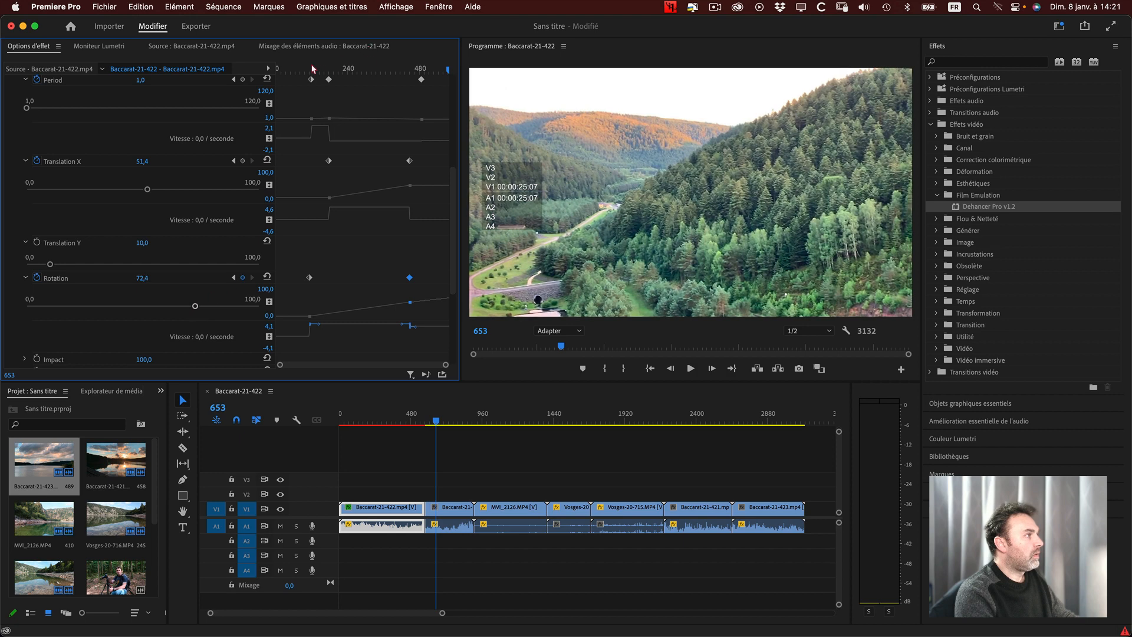
drag(313, 69, 285, 69)
key(space)
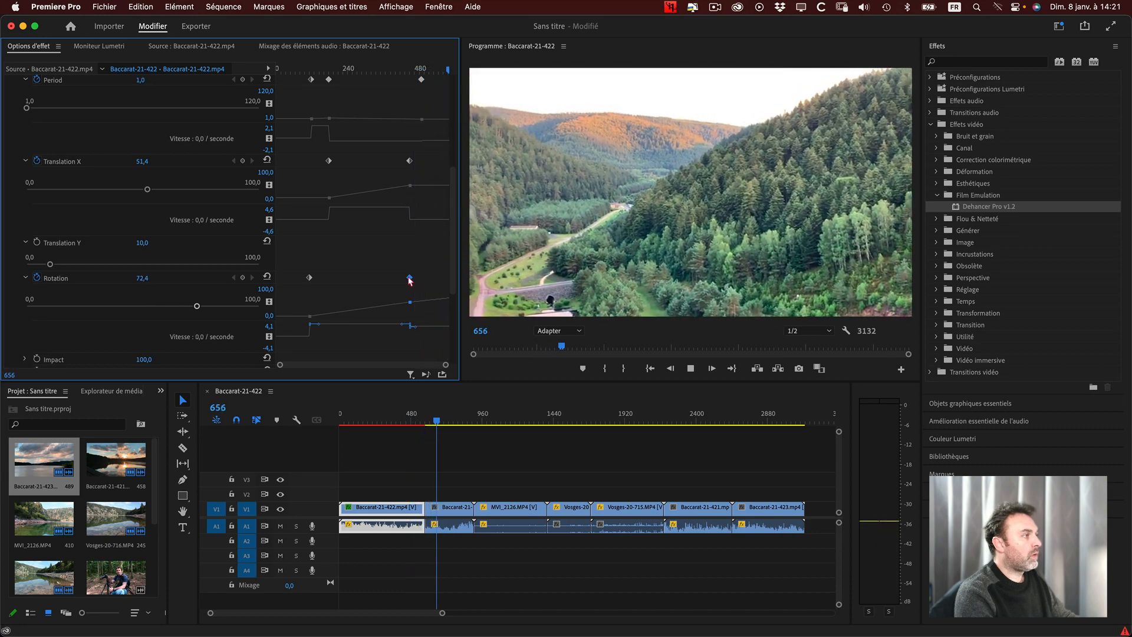
Reset Gate Weave's Rotation to 5,0, Translation X to 10,0 and Period to 3,0 while the sequence plays.
scroll(96, 265, down, 2)
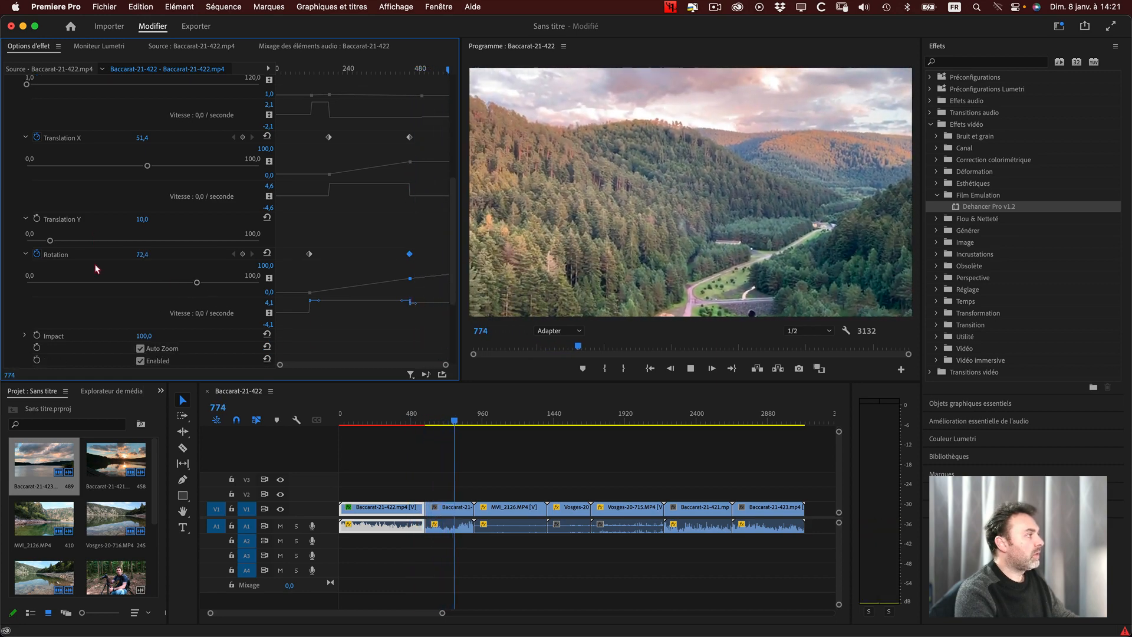
scroll(99, 360, down, 1)
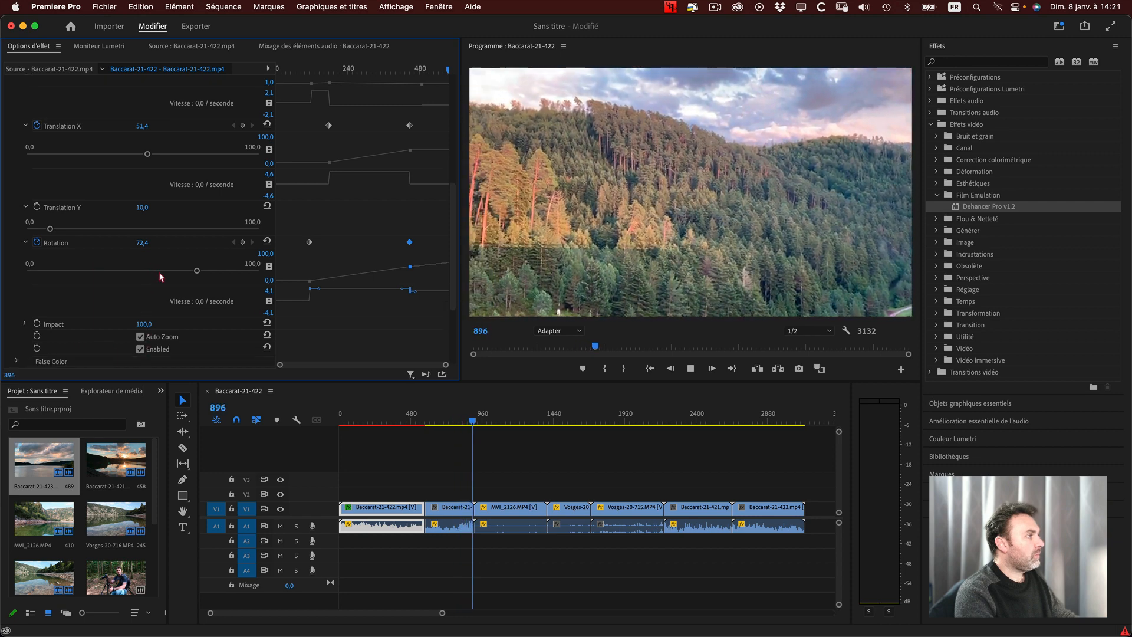
scroll(160, 277, up, 1)
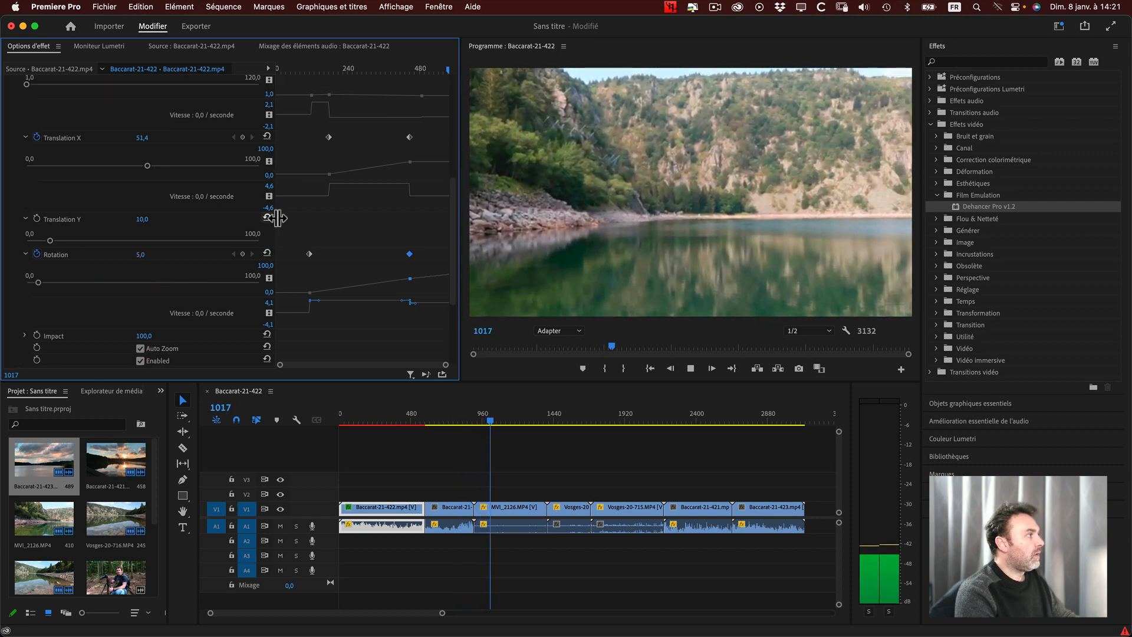
click(267, 138)
scroll(269, 139, up, 4)
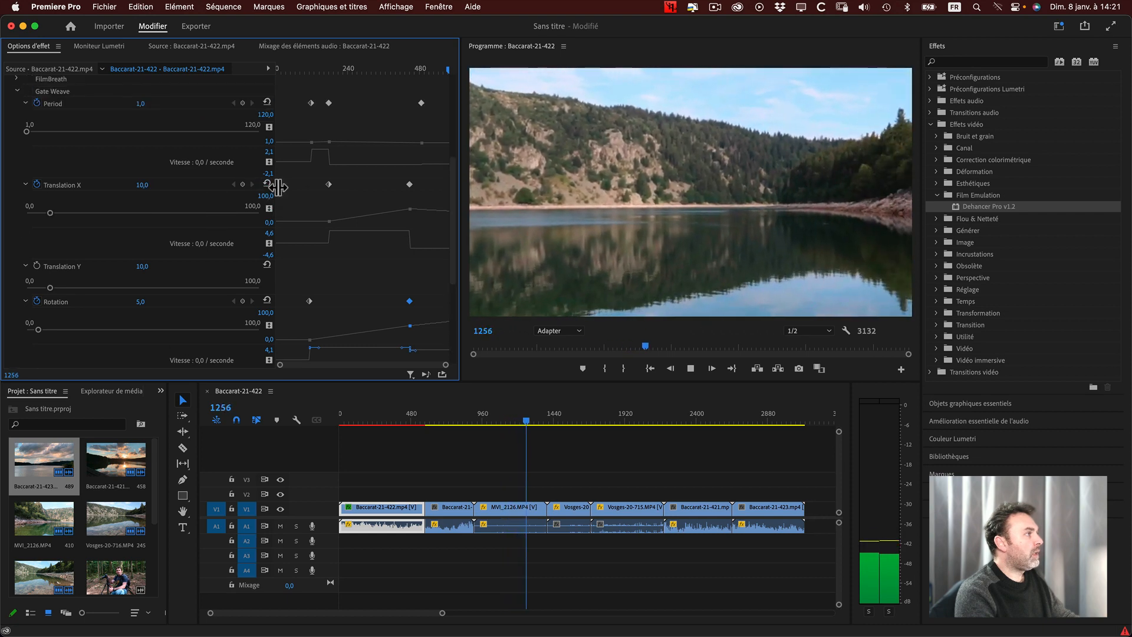
scroll(254, 172, up, 1)
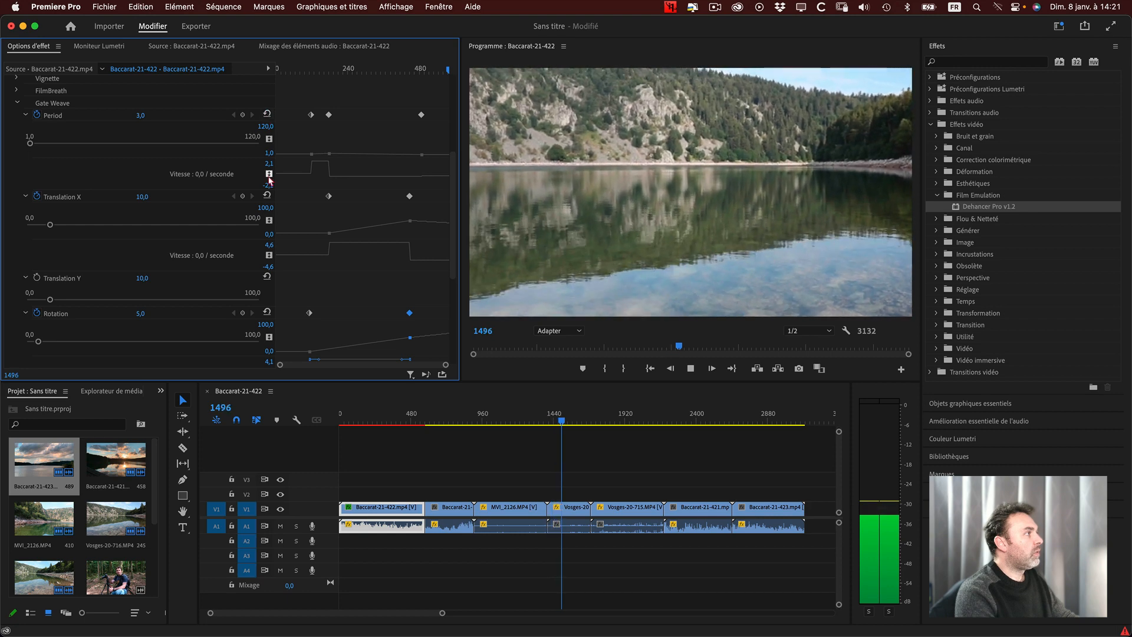
Delete the existing keyframes of Gate Weave's Period, Rotation and Translation X, and stop playback.
click(37, 116)
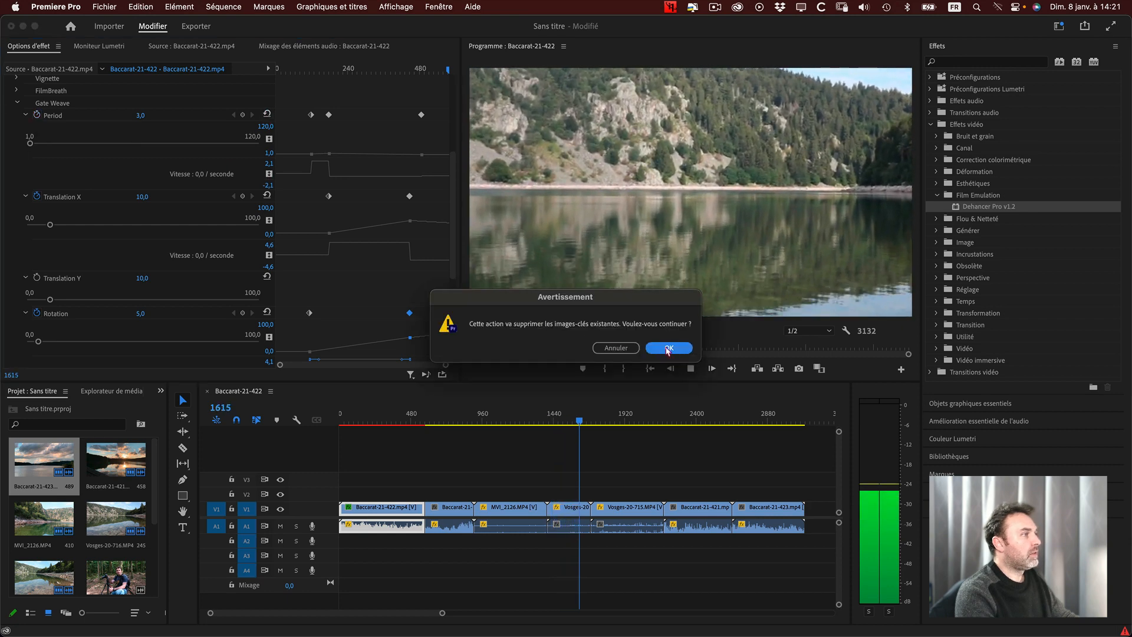
click(35, 268)
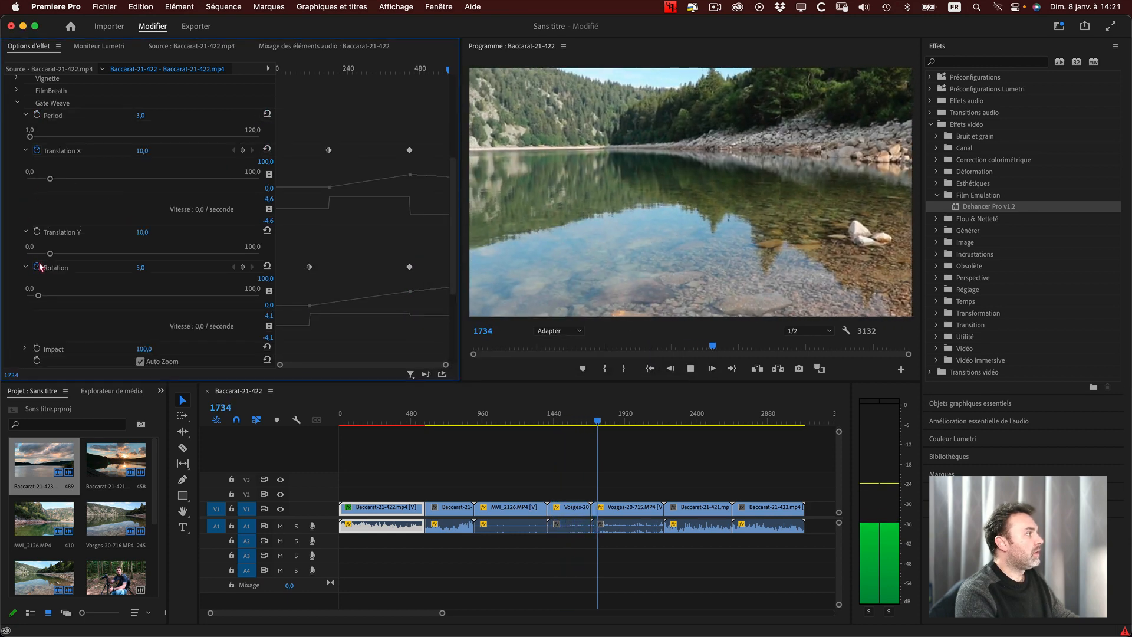
click(668, 348)
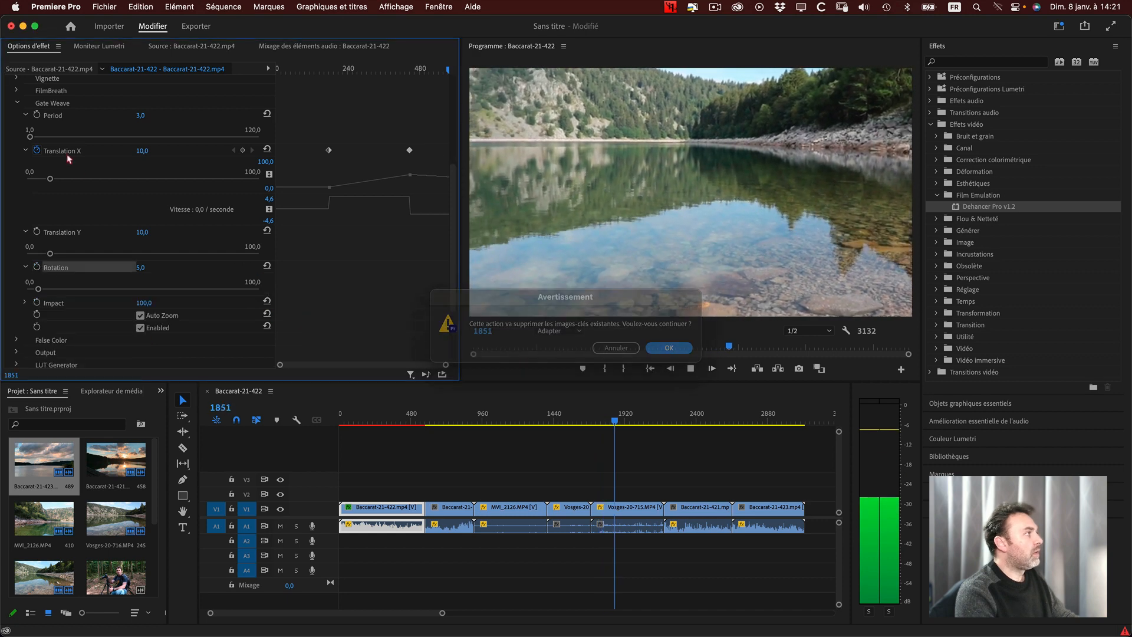
click(35, 151)
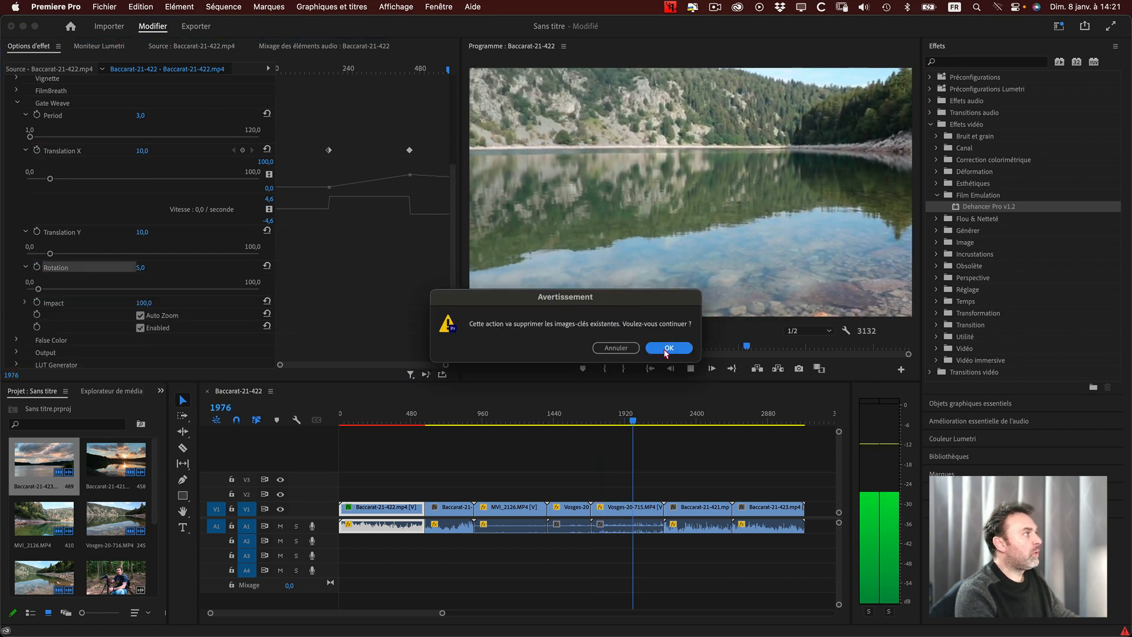
key(Return)
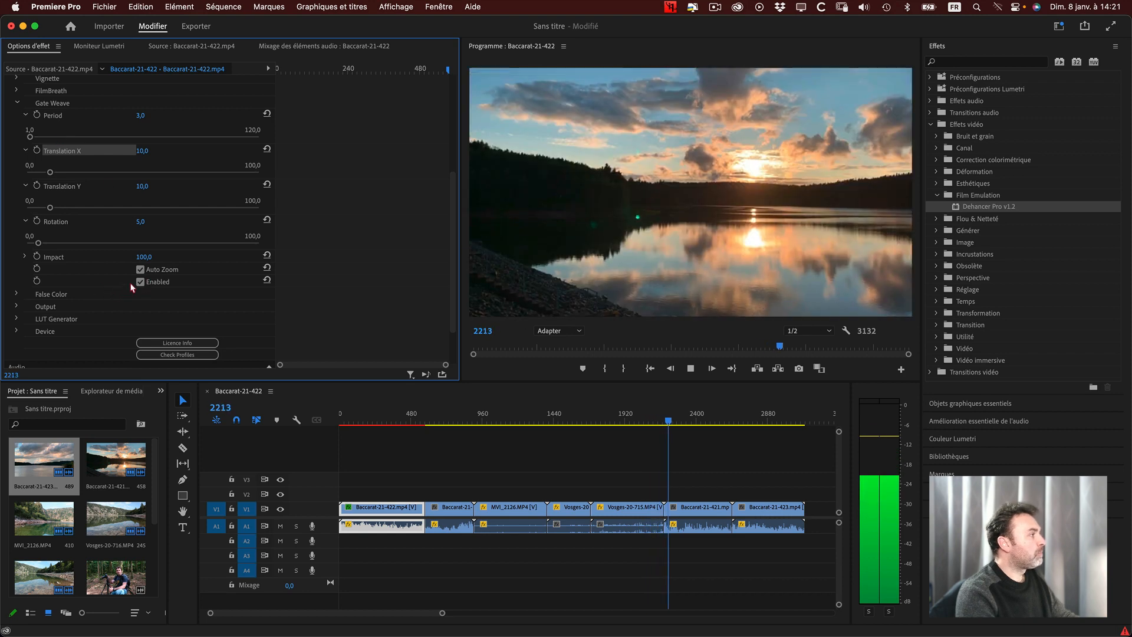
key(space)
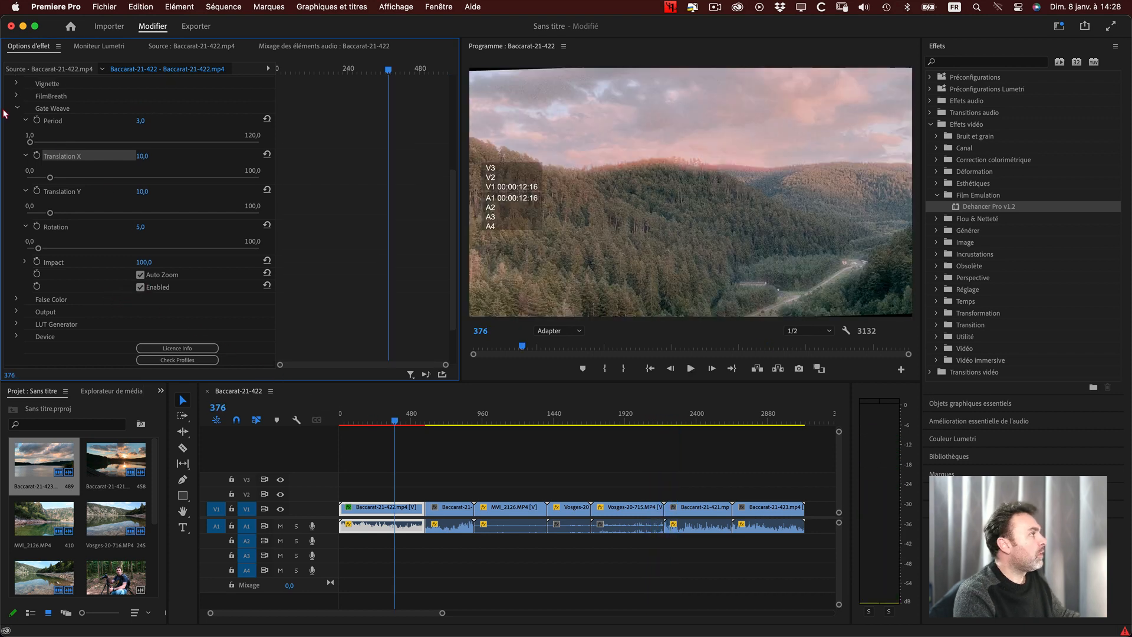
Collapse the Gate Weave settings and enable the IRE, 16 zones display under False Color.
click(17, 109)
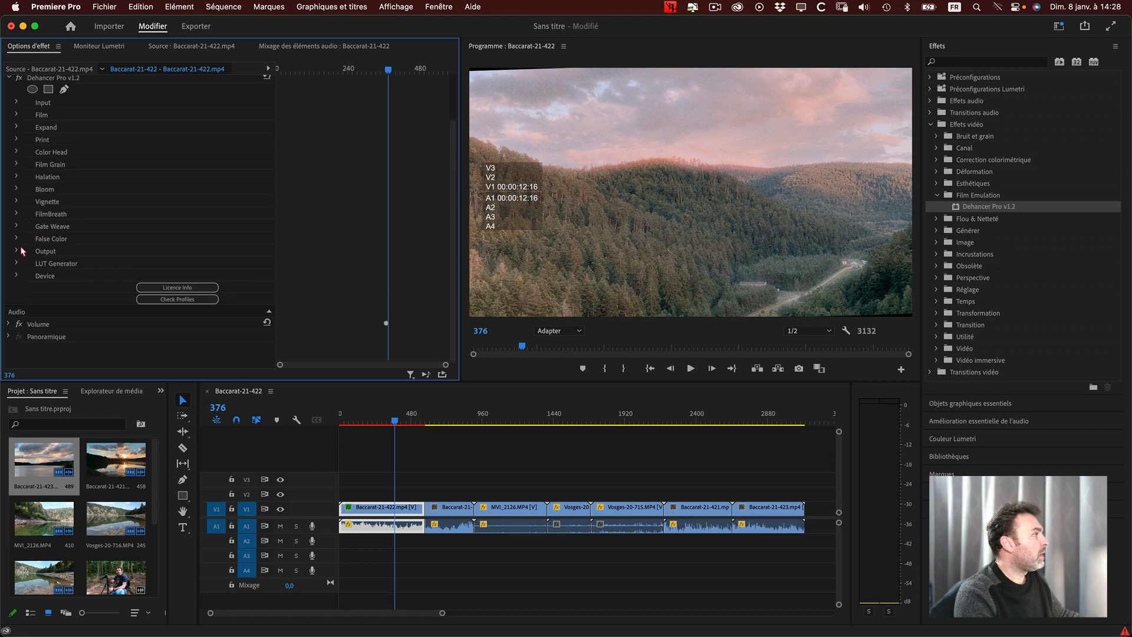
click(17, 239)
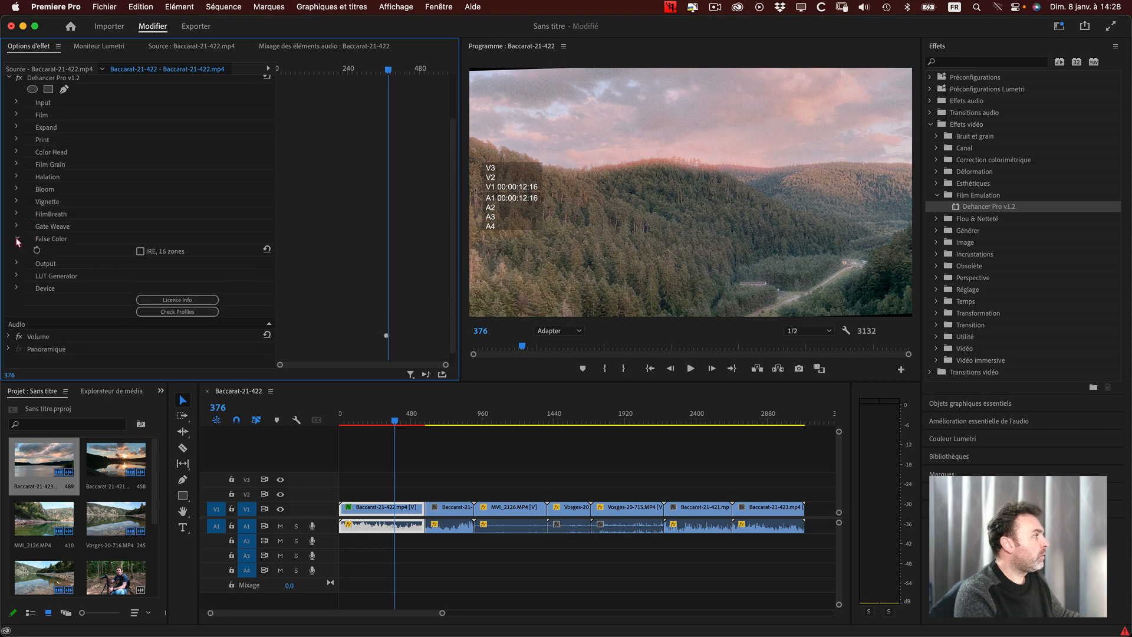
click(140, 251)
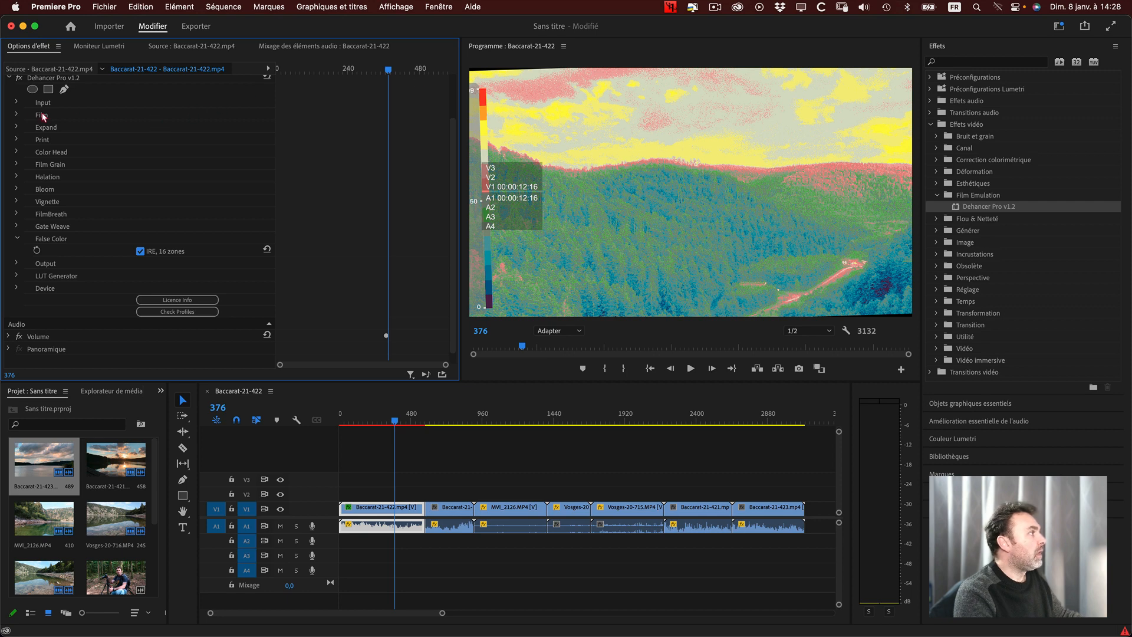
Set Expand's White Point to 49,4 in False Color, switch to the normal image, and raise White Point to 68,7.
click(16, 128)
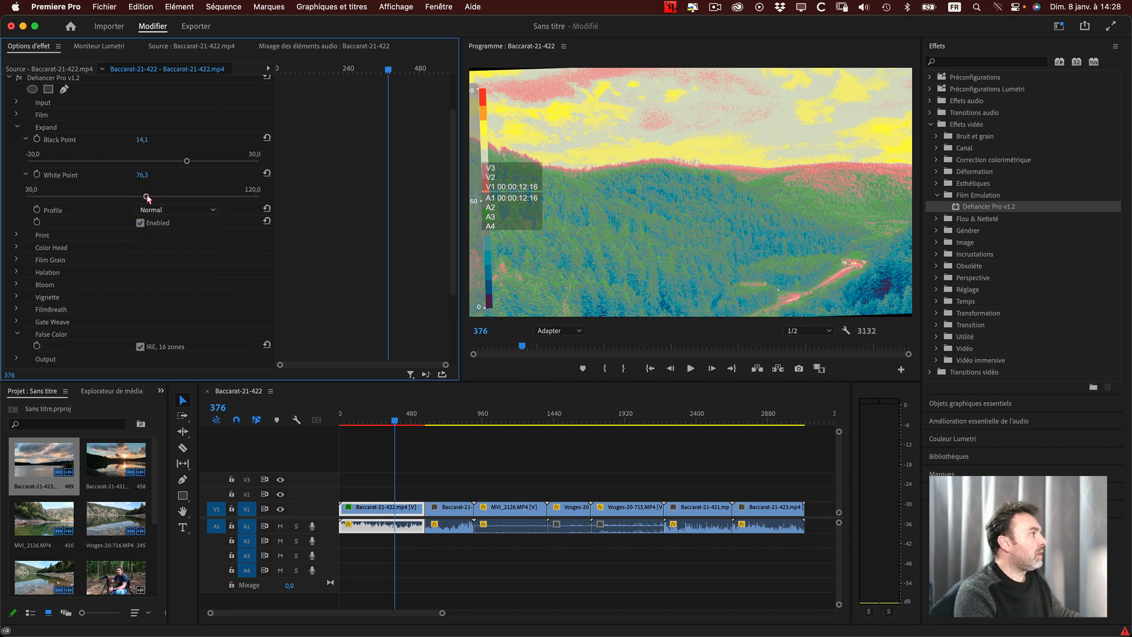
drag(146, 198, 76, 197)
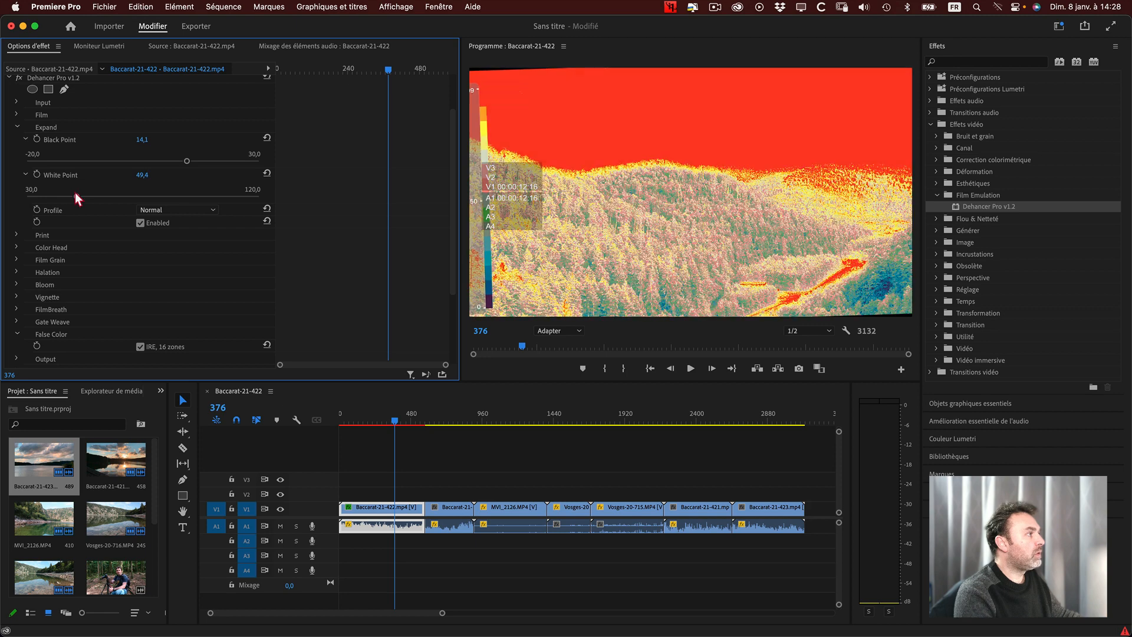
click(140, 346)
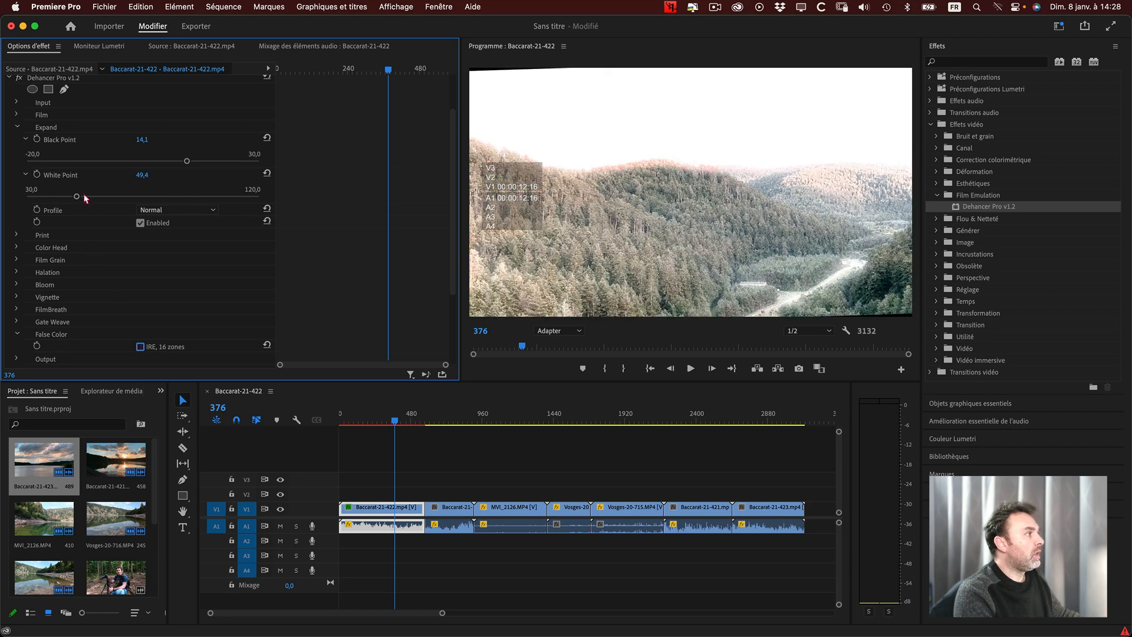
drag(77, 197, 126, 196)
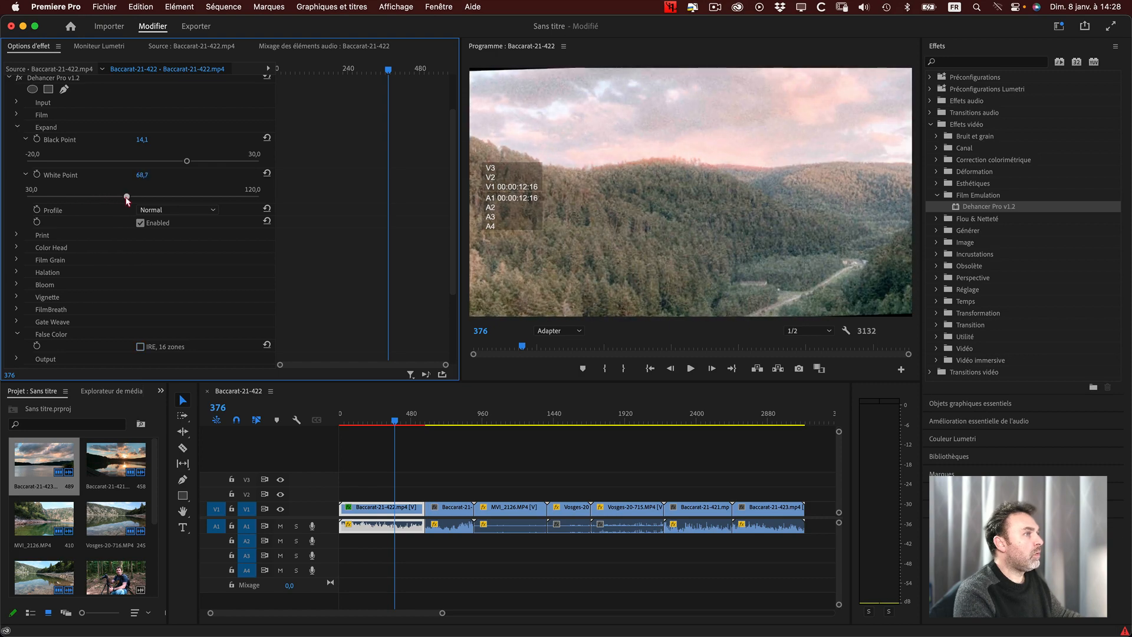
Turn the IRE, 16 zones display back on and set Expand's White Point to 72,2 and Black Point to 19,0.
click(141, 347)
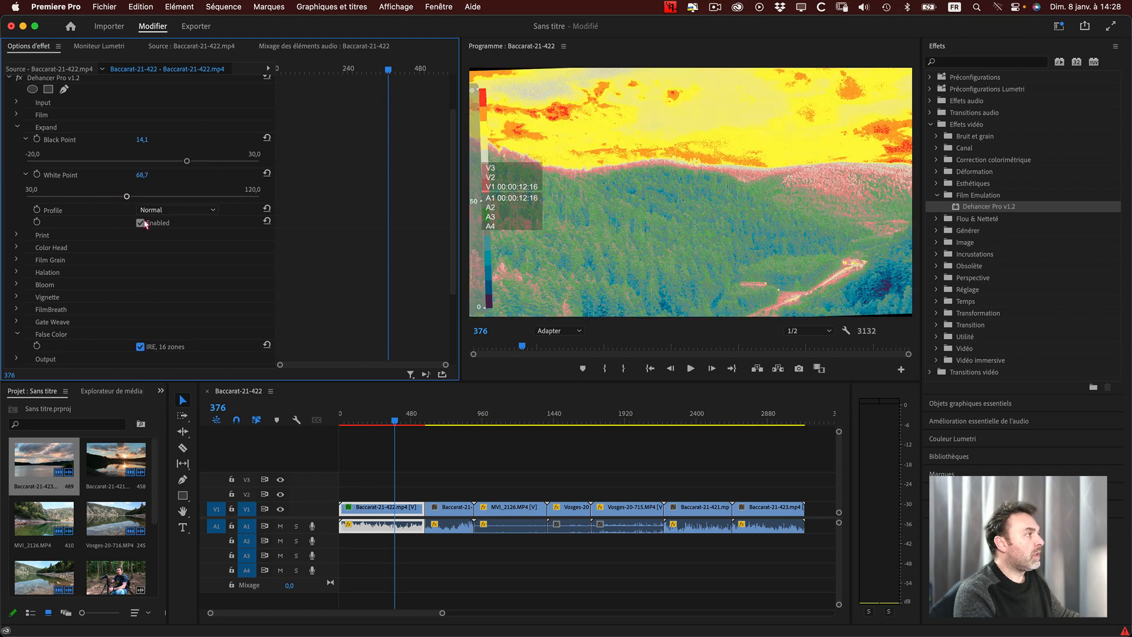
drag(126, 197, 135, 197)
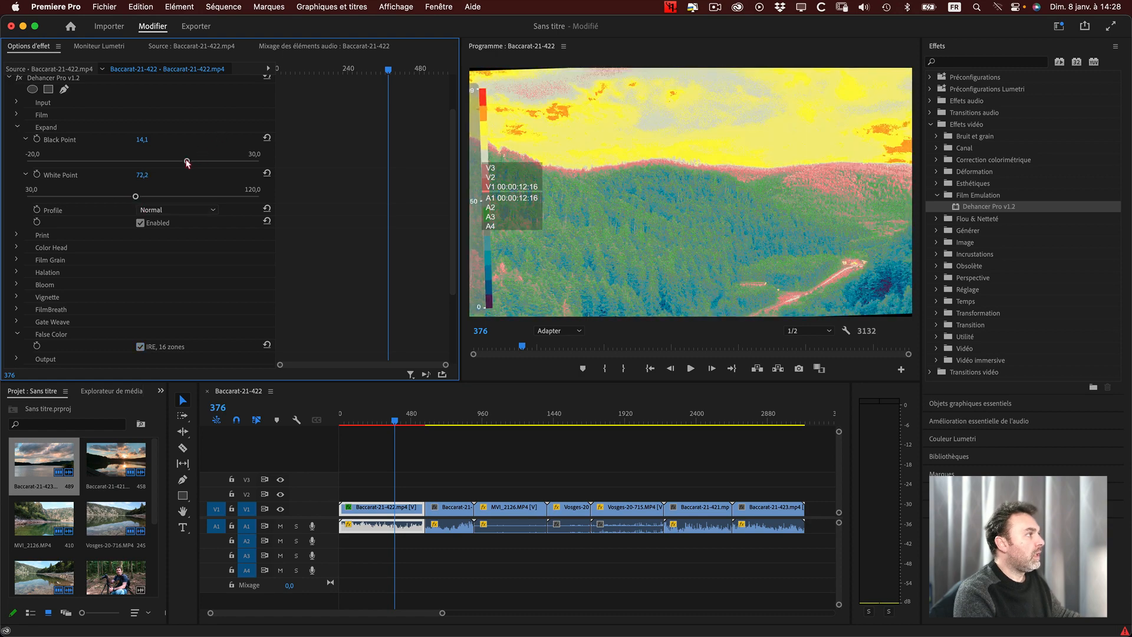
mouse_move(186, 161)
mouse_down()
mouse_move(158, 163)
mouse_move(225, 160)
mouse_move(181, 168)
mouse_move(206, 163)
mouse_up()
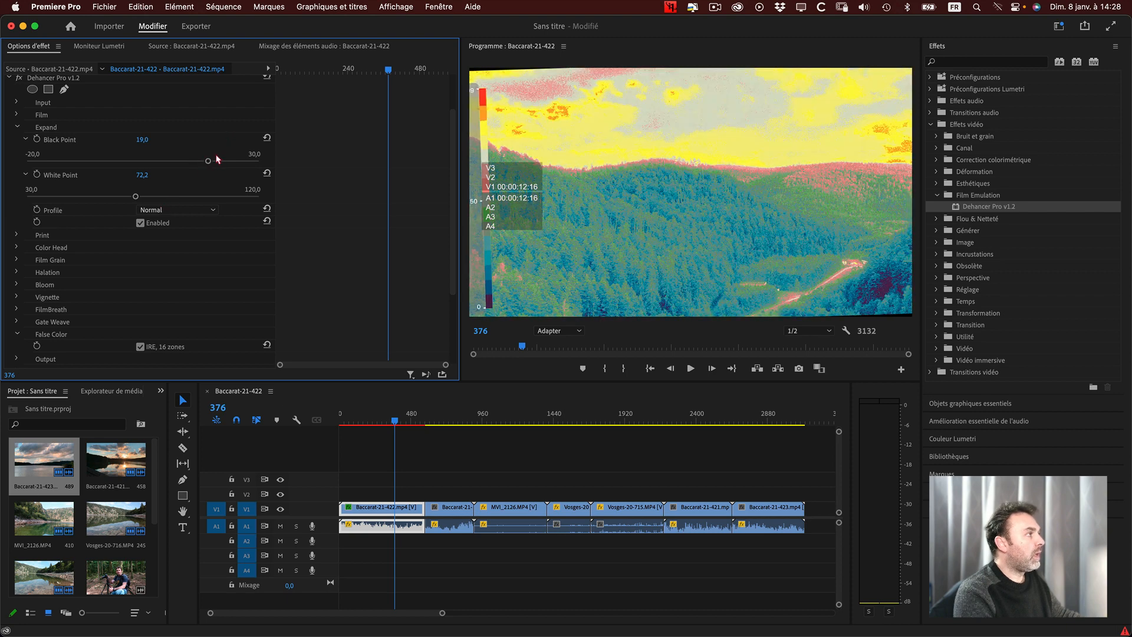
Compare the image with and without False Color, leave it off, set Black Point to 10,0, and collapse both groups.
click(141, 348)
click(142, 348)
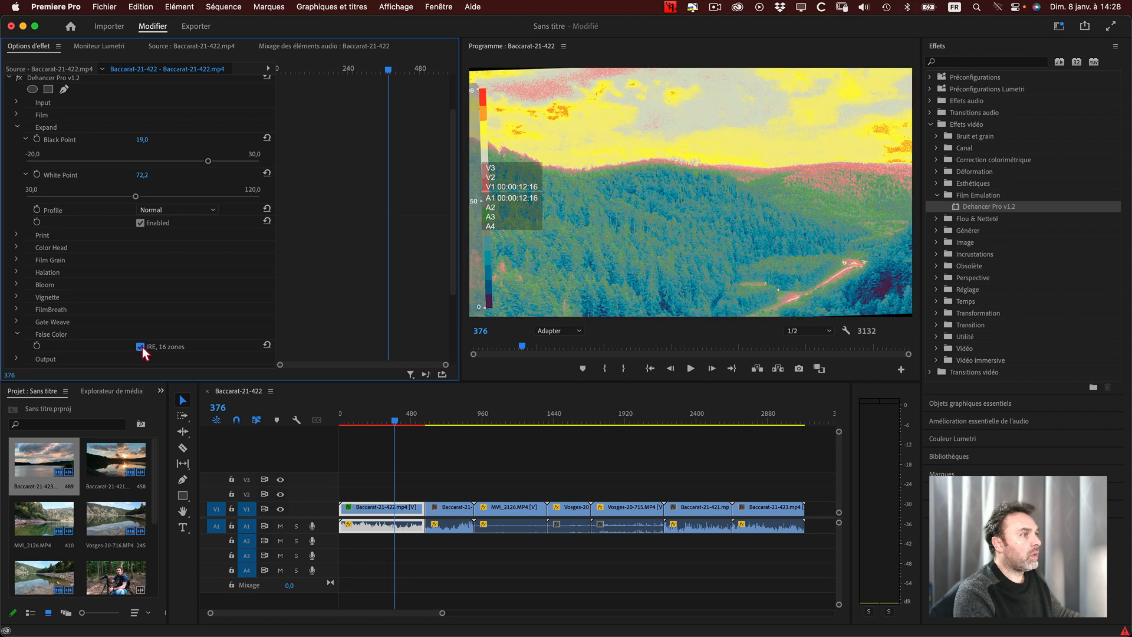
click(141, 346)
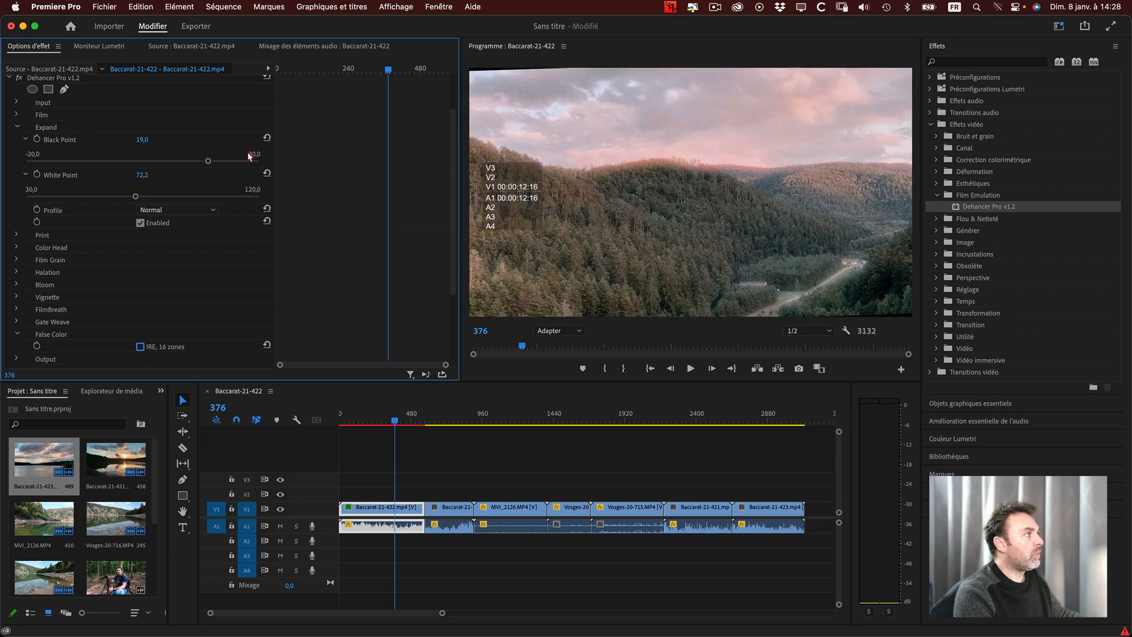
drag(210, 161, 166, 160)
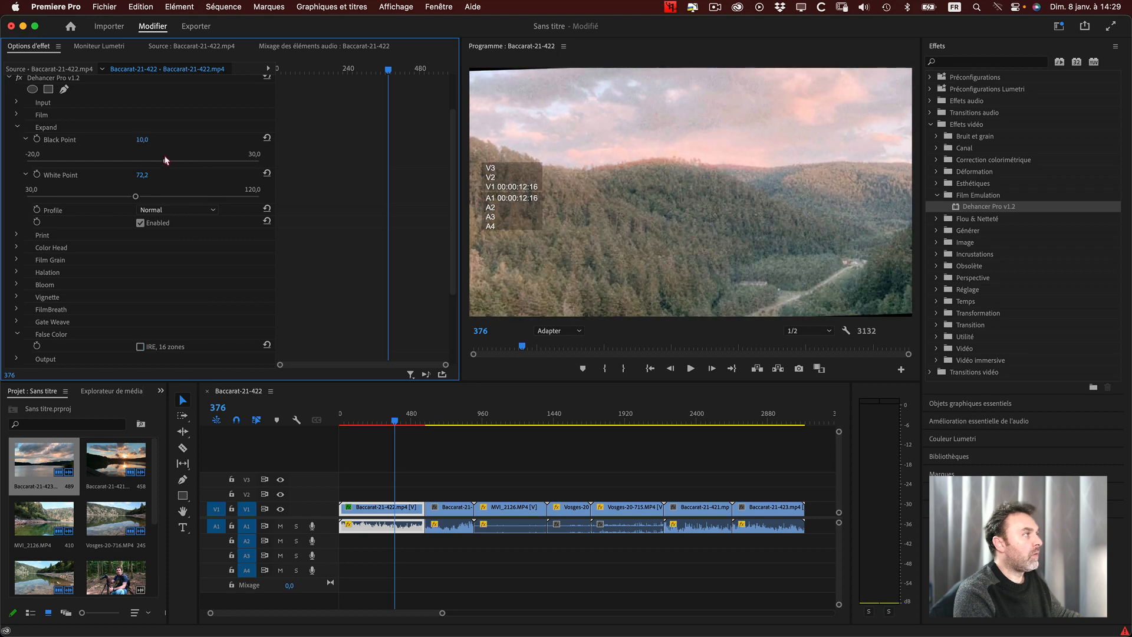
click(16, 127)
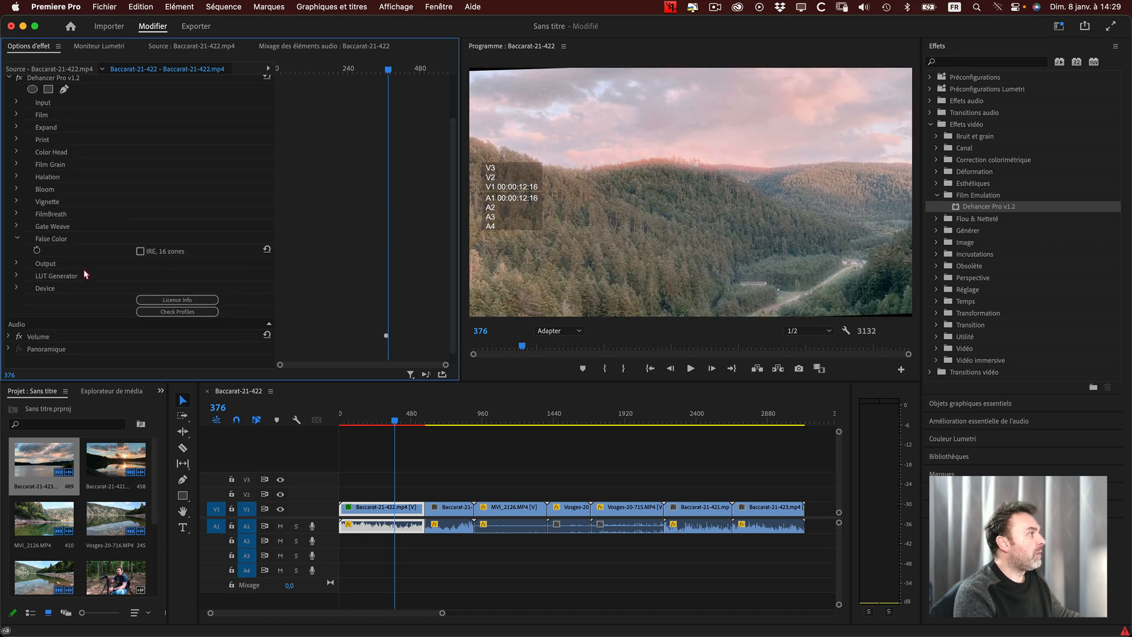
click(17, 238)
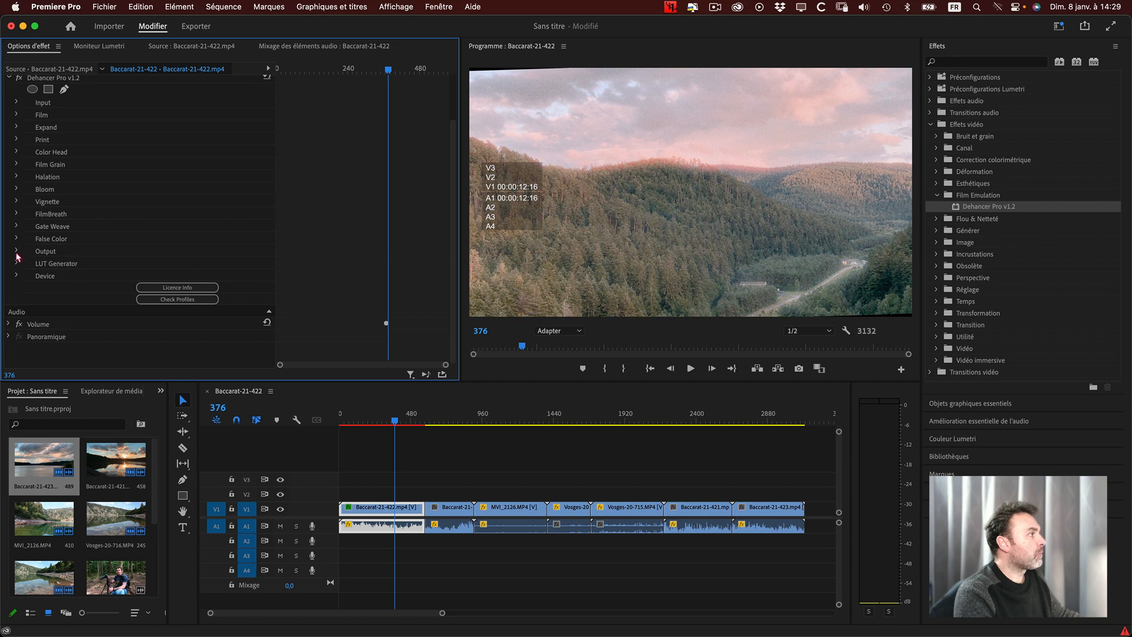
Under Output, try Total Impact at 0,0 and 29,9, and set it to 55,7.
click(16, 251)
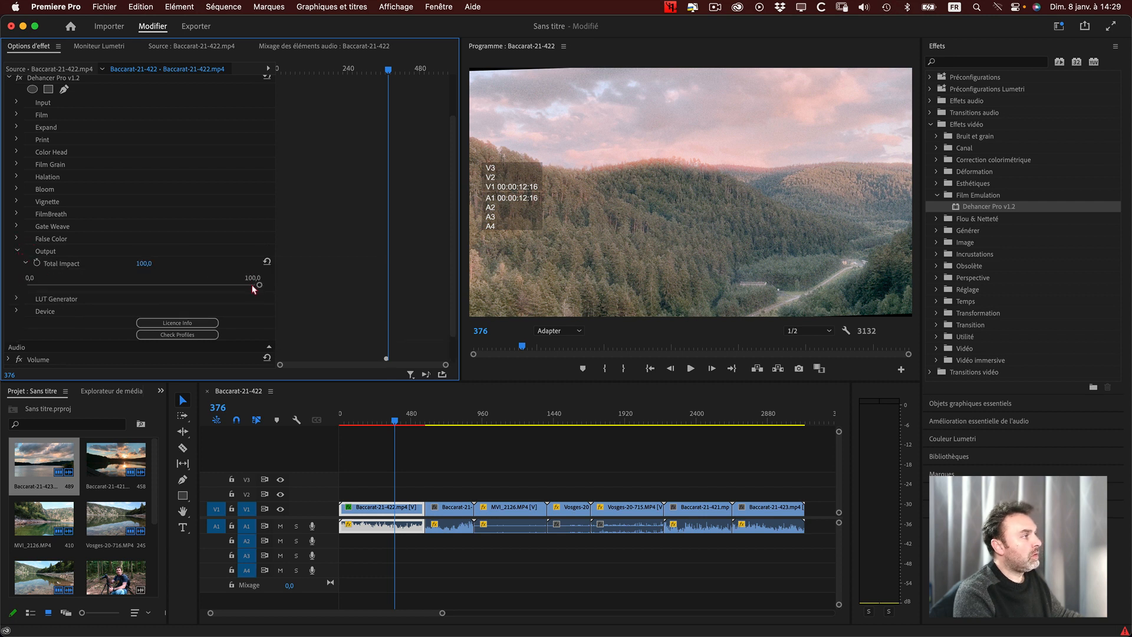
drag(259, 287, 1, 293)
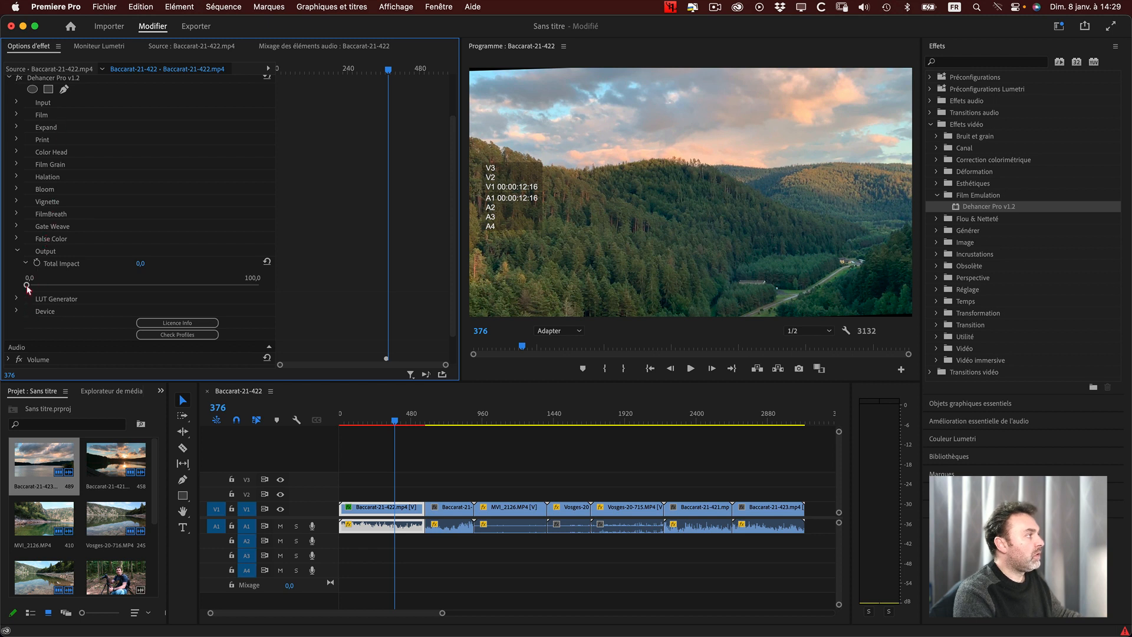
drag(27, 291, 96, 288)
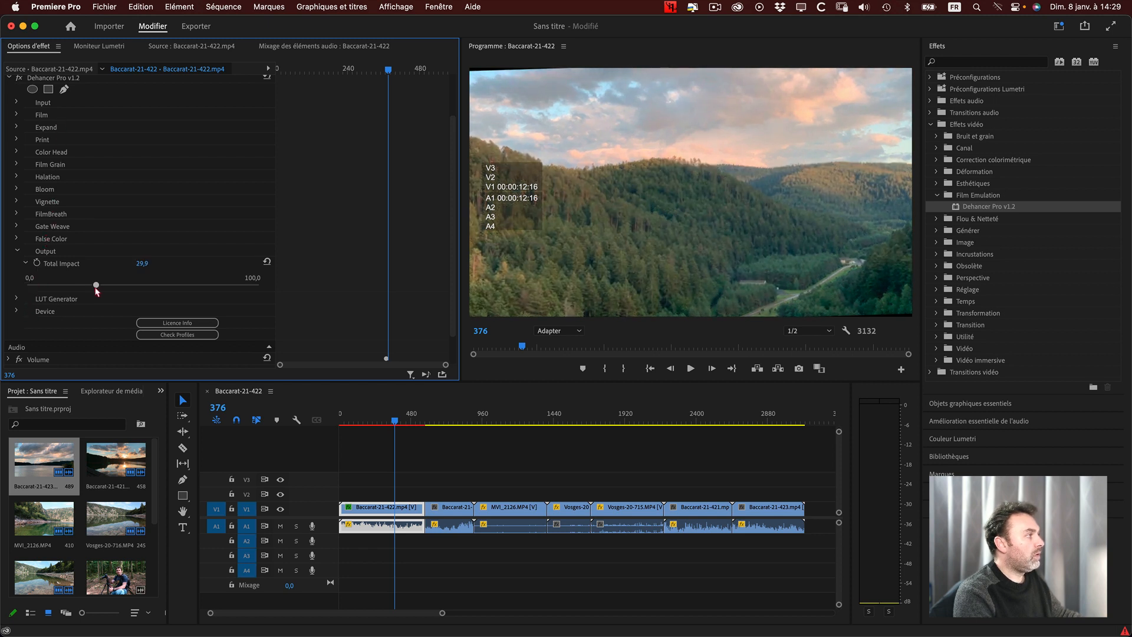
drag(96, 288, 157, 296)
Toggle the Dehancer Pro effect off and on repeatedly to compare the clip before and after, leaving it enabled.
scroll(119, 269, up, 3)
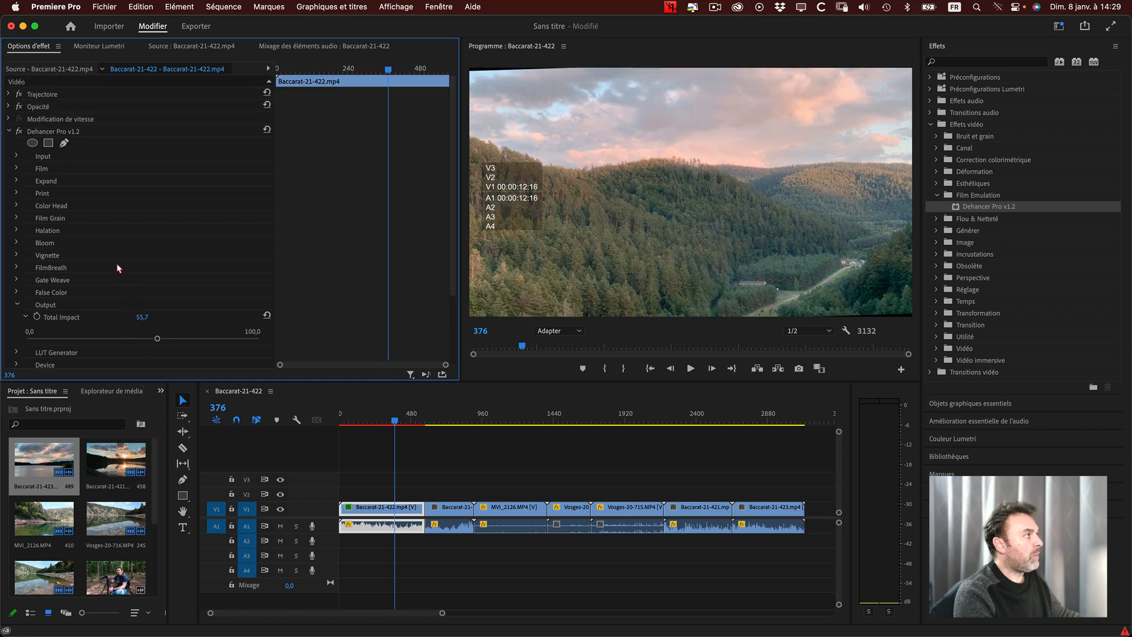
click(18, 133)
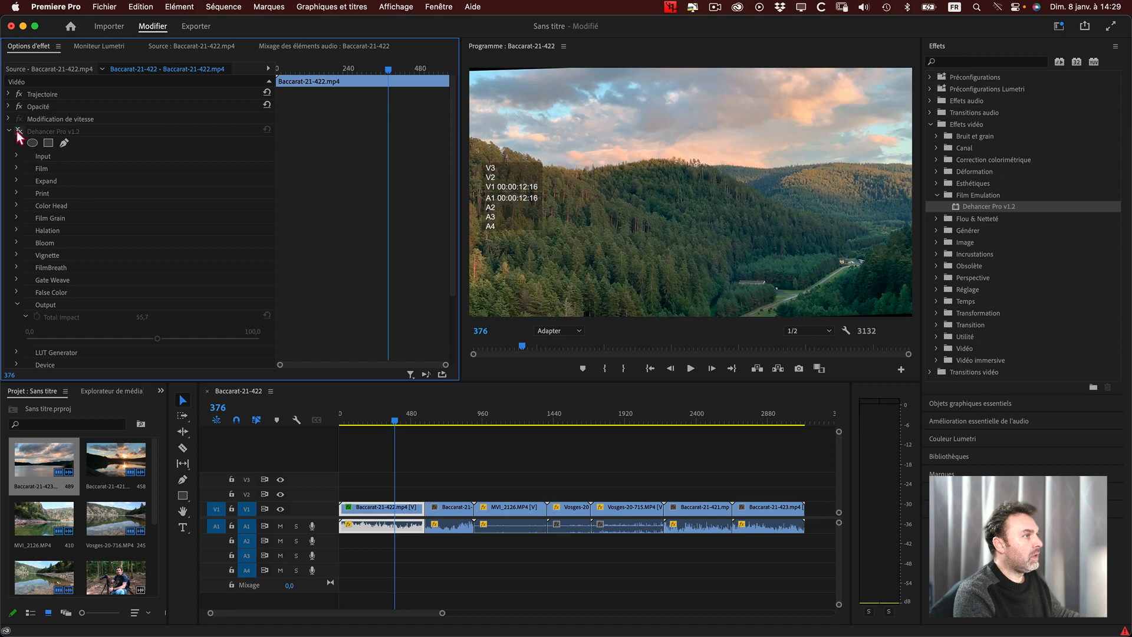
click(19, 136)
click(19, 134)
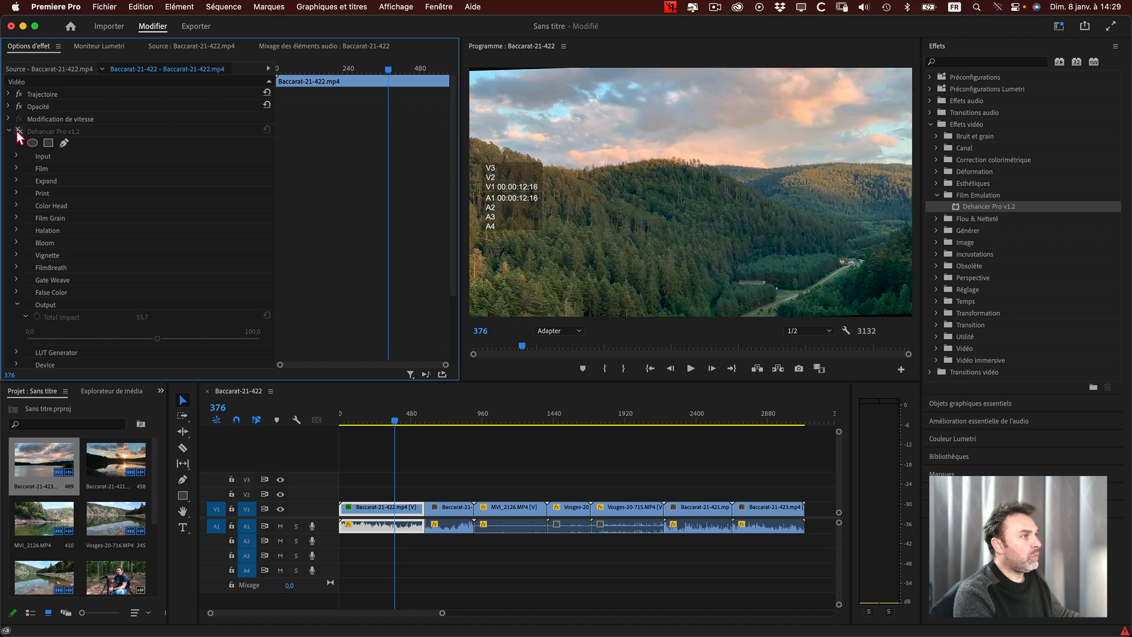
click(19, 134)
click(19, 135)
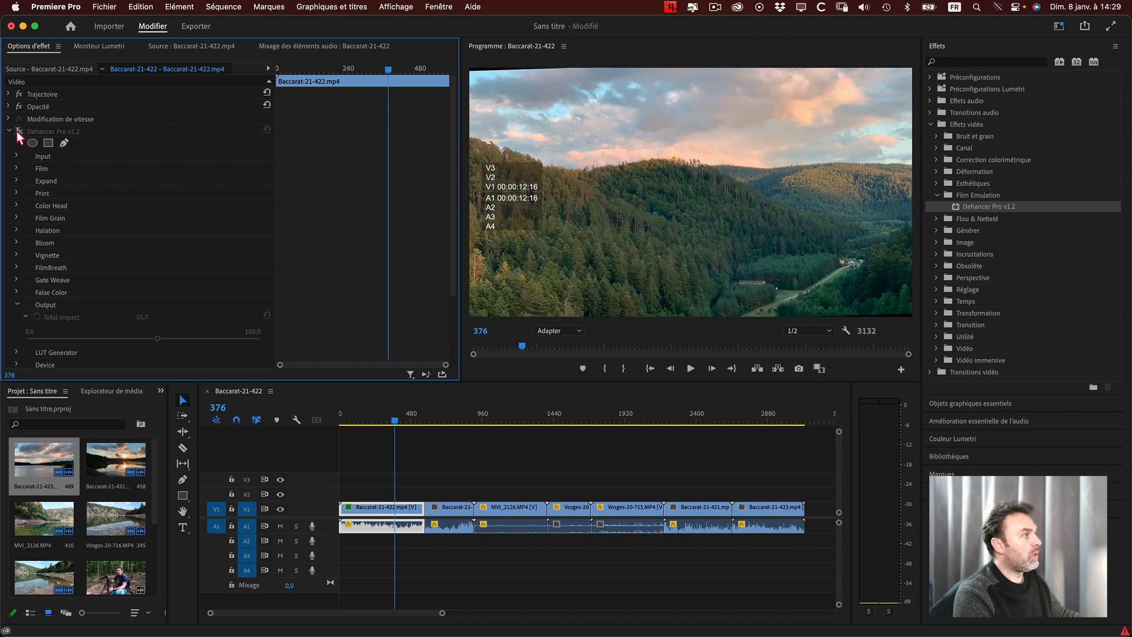
click(19, 135)
click(18, 134)
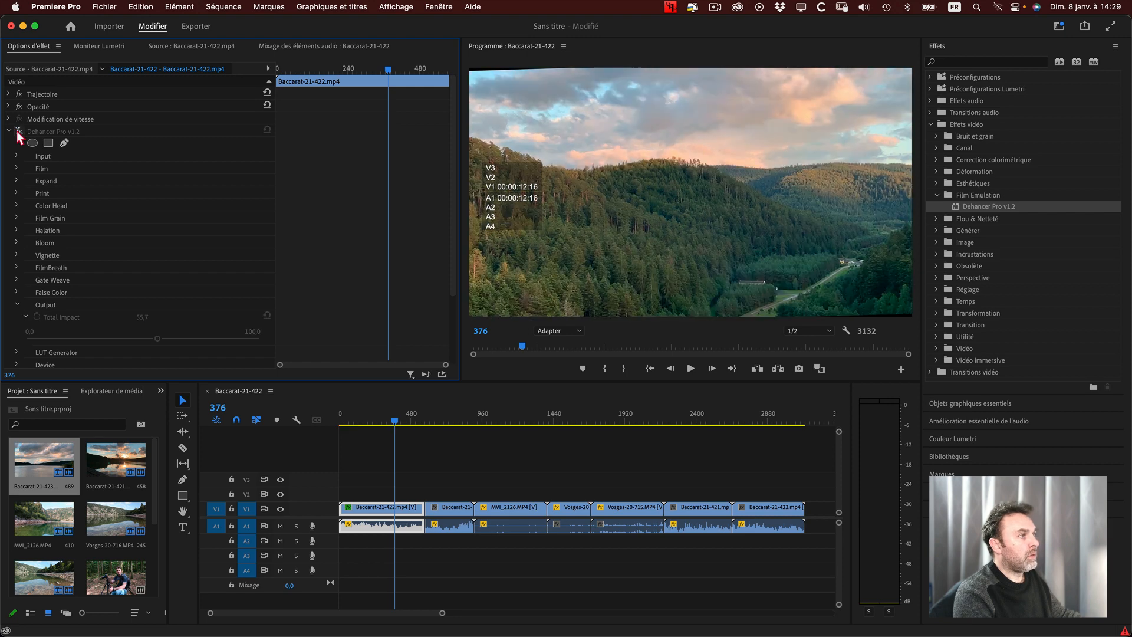
click(19, 135)
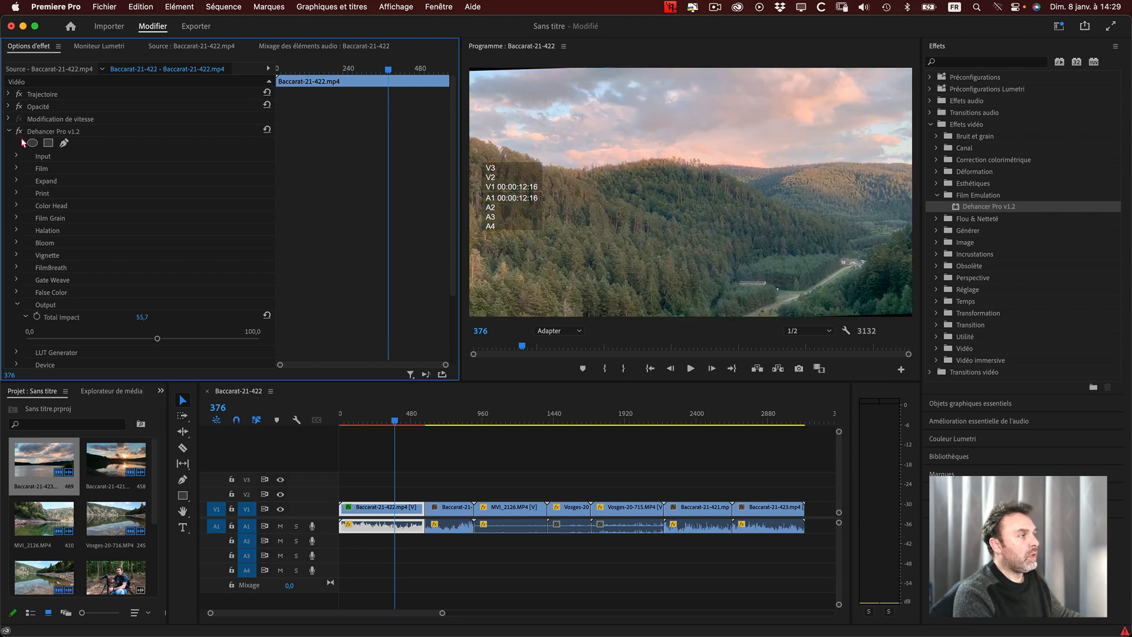
Set Total Impact to 99,7 under Output and collapse the Output group.
scroll(66, 247, down, 2)
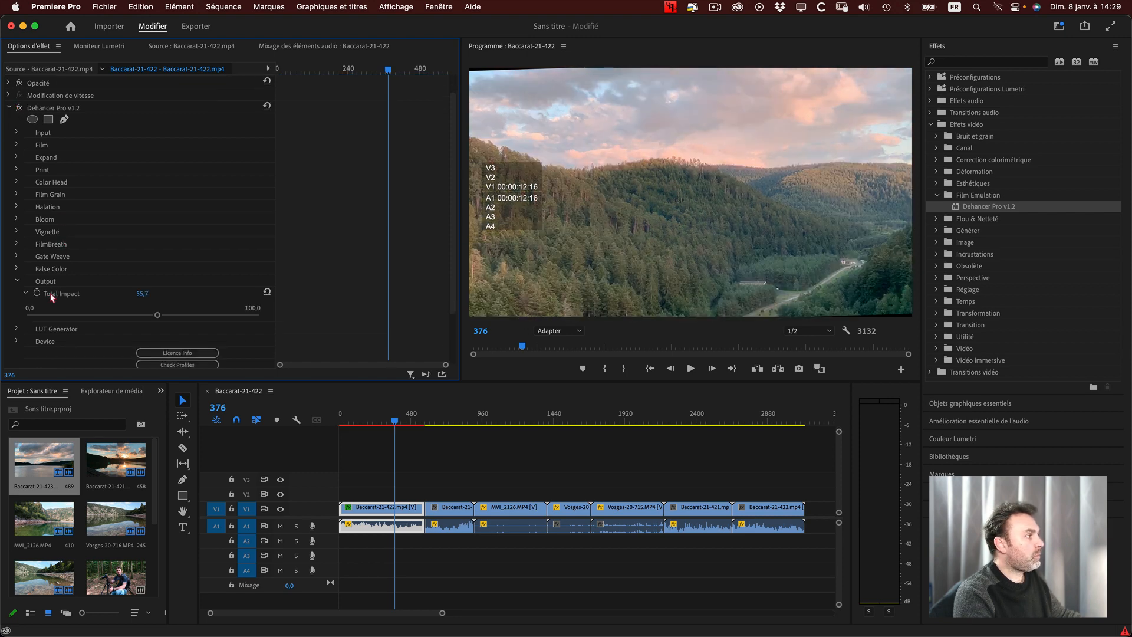
click(254, 315)
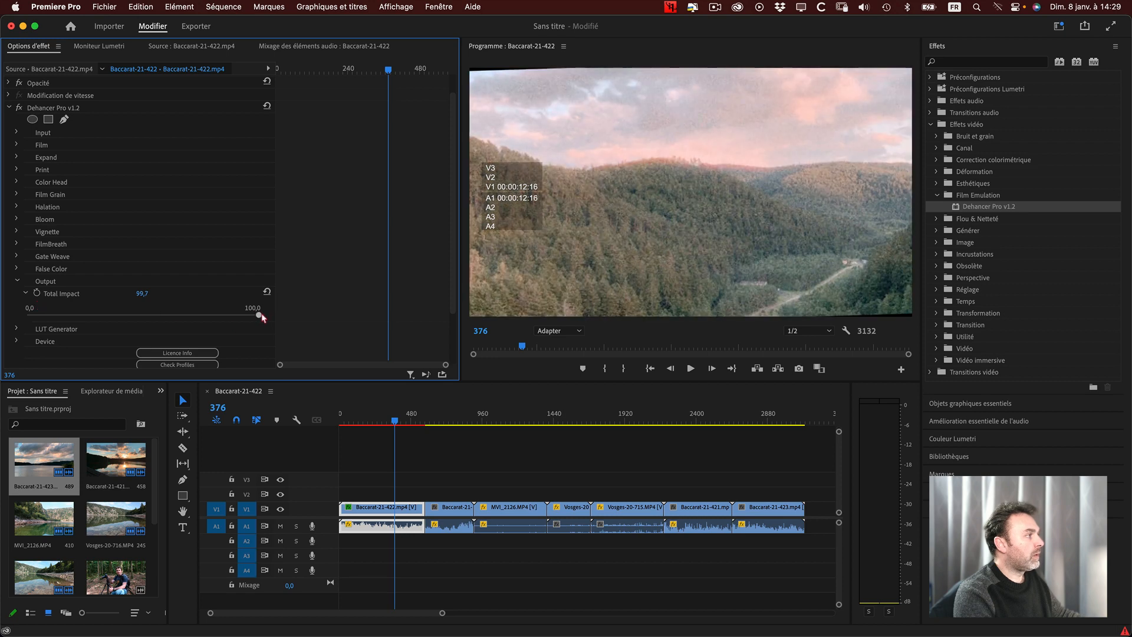
click(17, 281)
Expand the LUT Generator group to examine its Disable Input Transform, LUT Size and Export LUT options, and collapse it again.
click(17, 294)
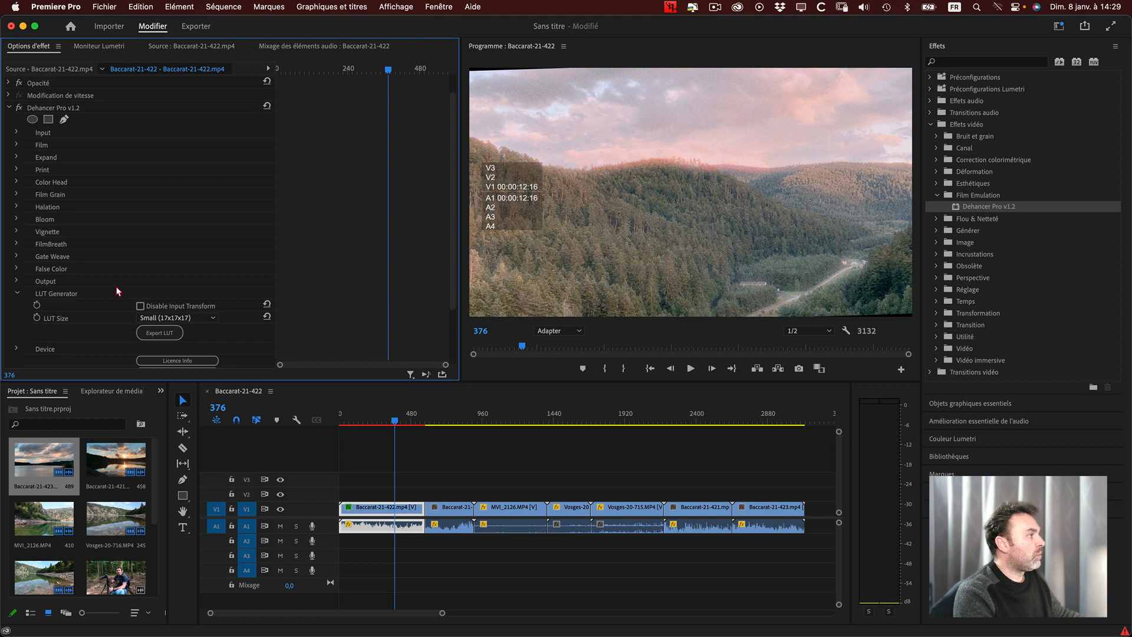
scroll(118, 293, down, 1)
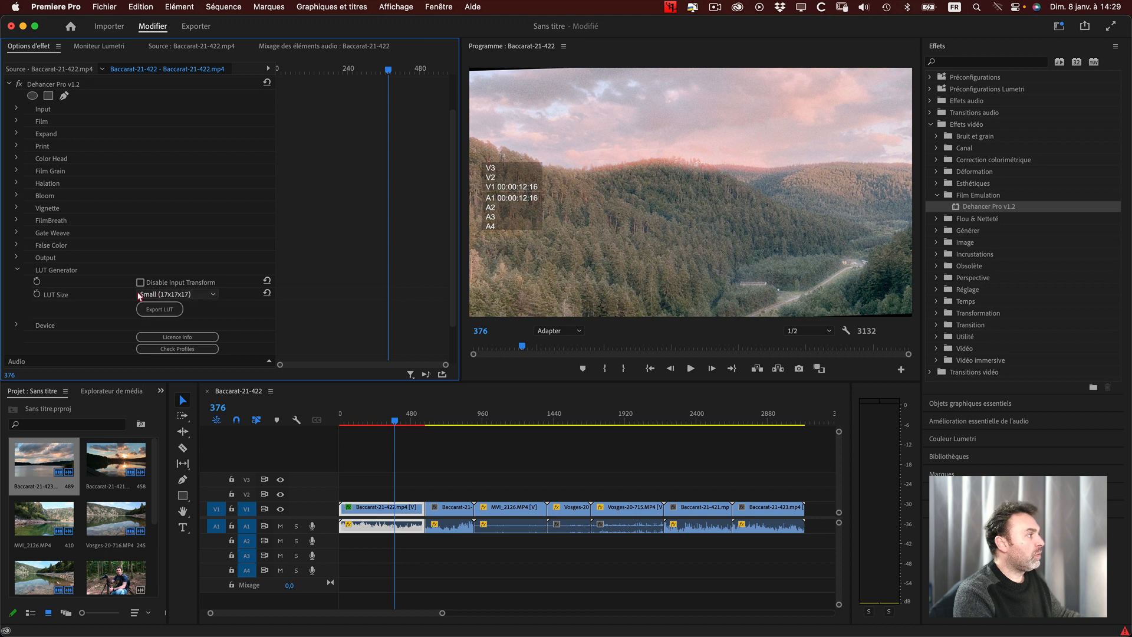
click(17, 271)
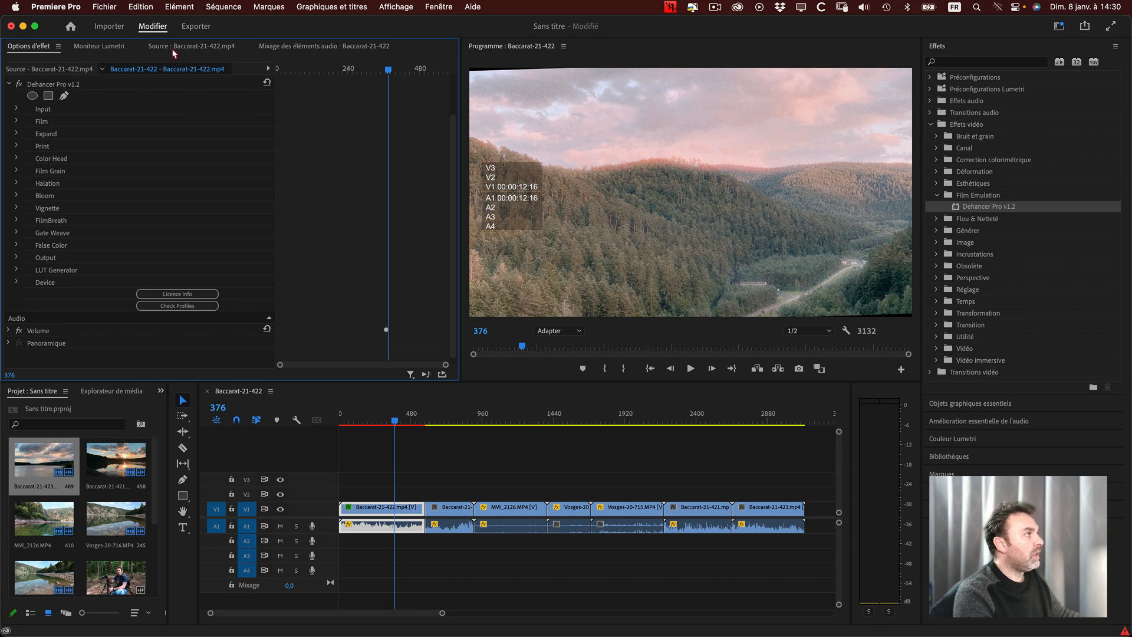
Enable "Qualité de rendu maximale" in the settings of the Baccarat-21-422 sequence and apply the change.
click(175, 9)
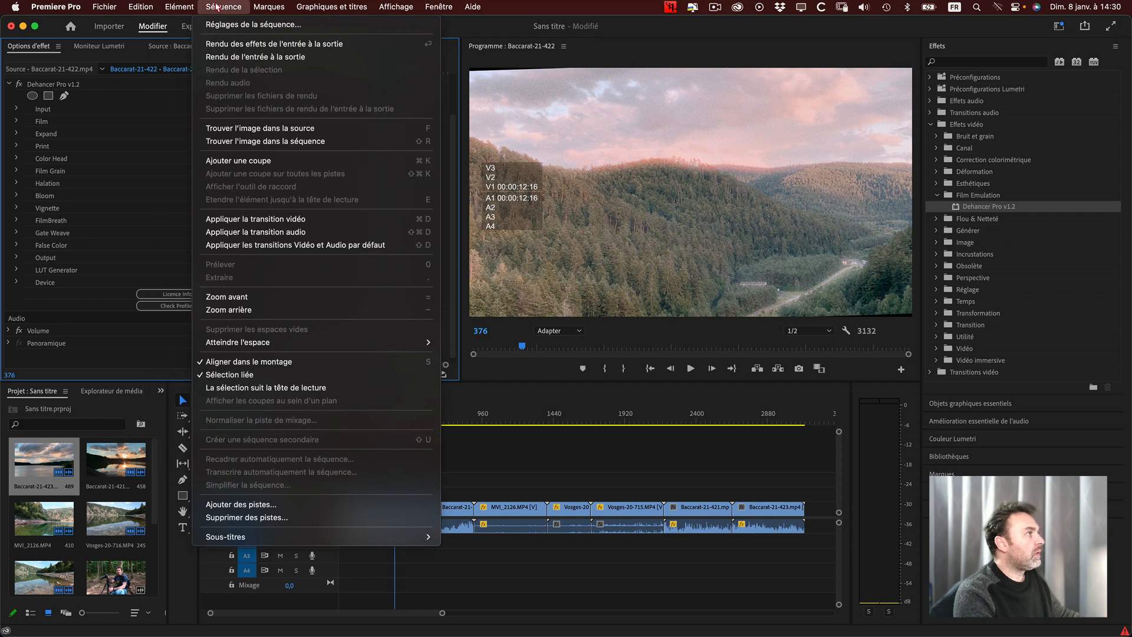
click(224, 27)
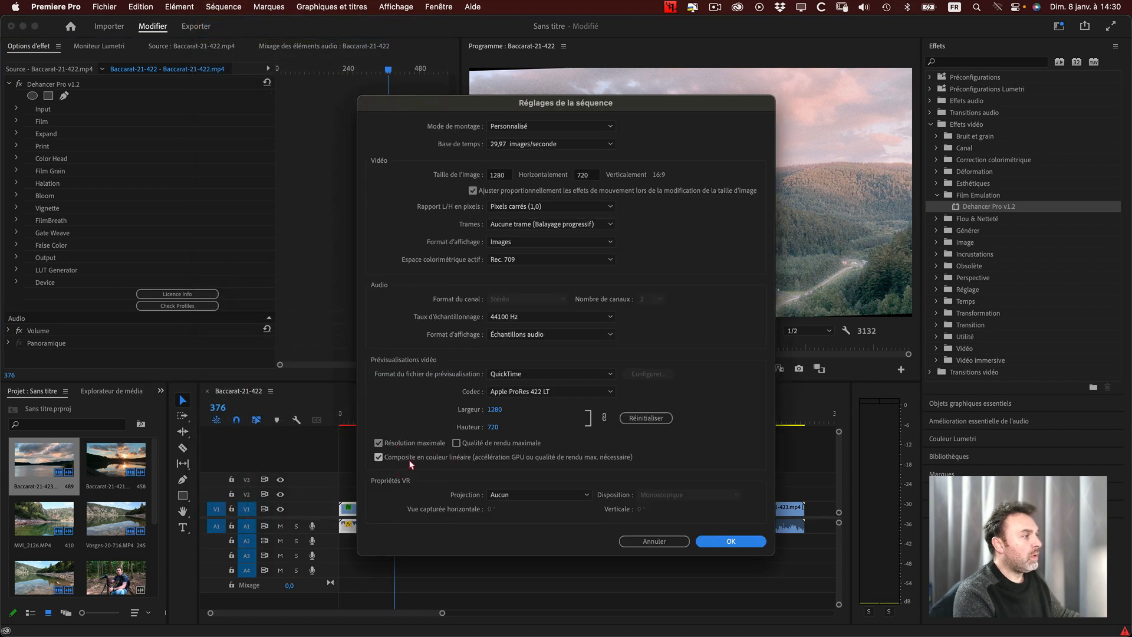
click(456, 443)
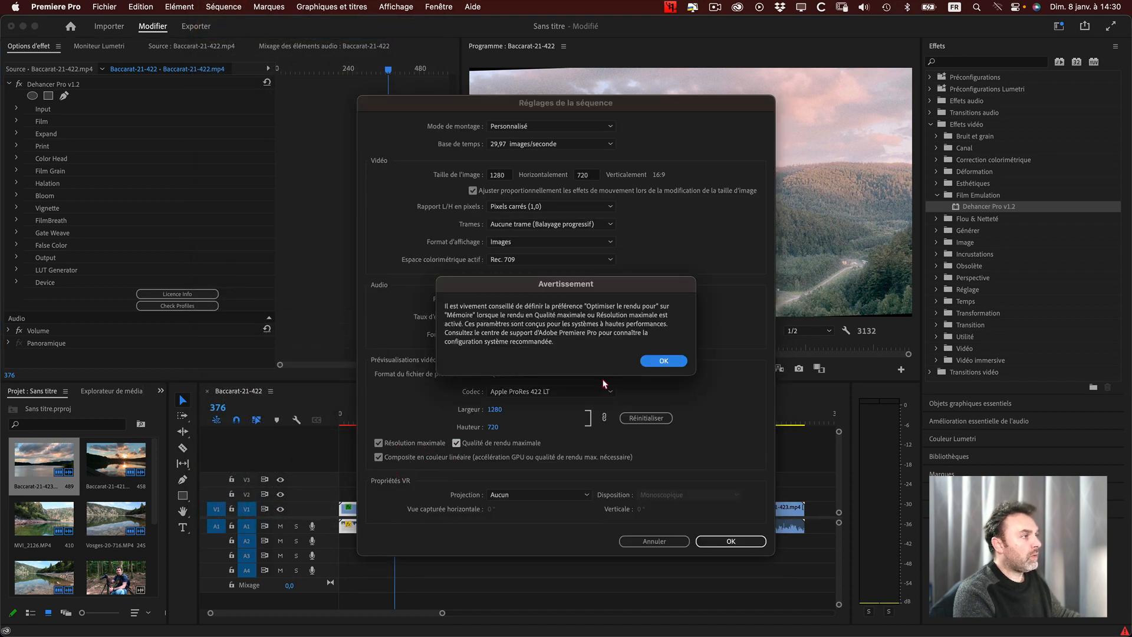
click(653, 361)
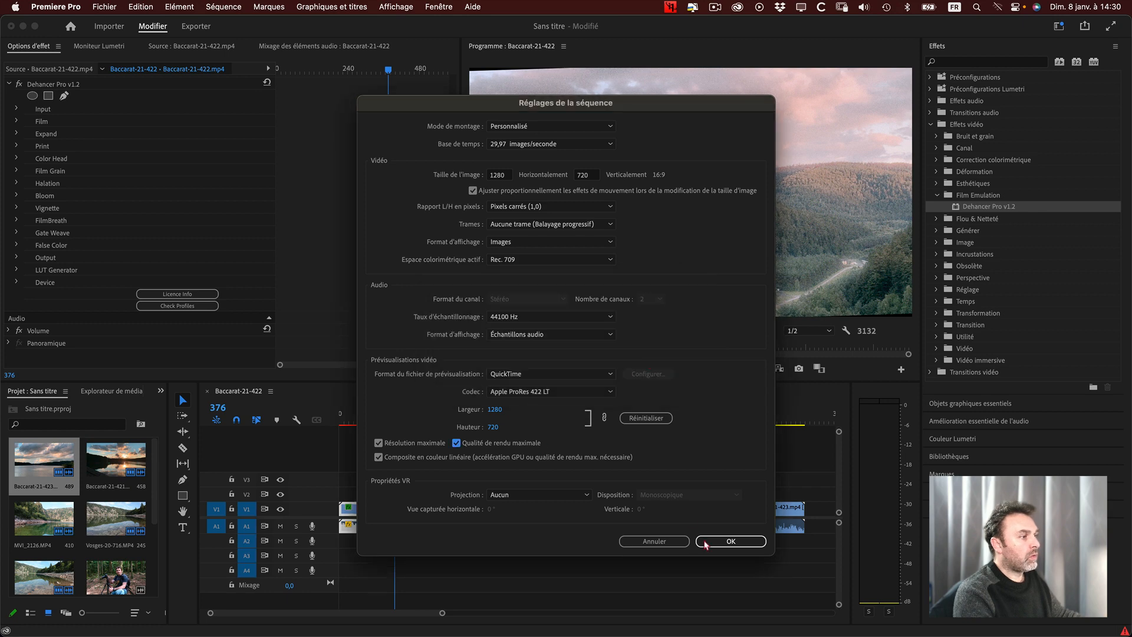
click(727, 540)
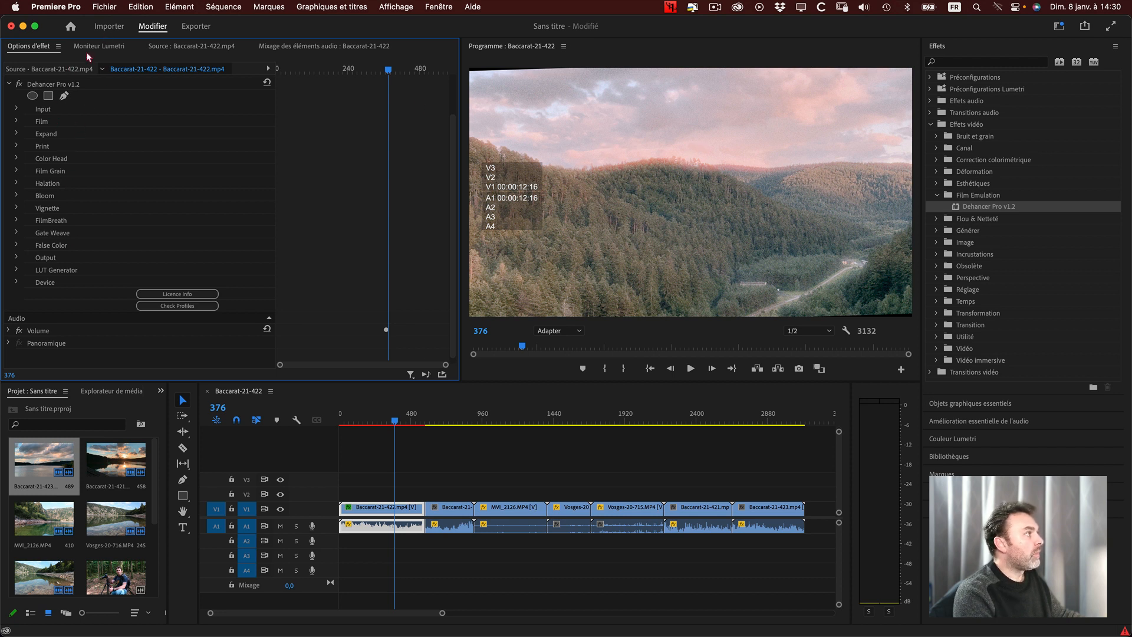
Examine the render quality options in the export settings' Vidéo section, and return to the editing workspace.
click(197, 27)
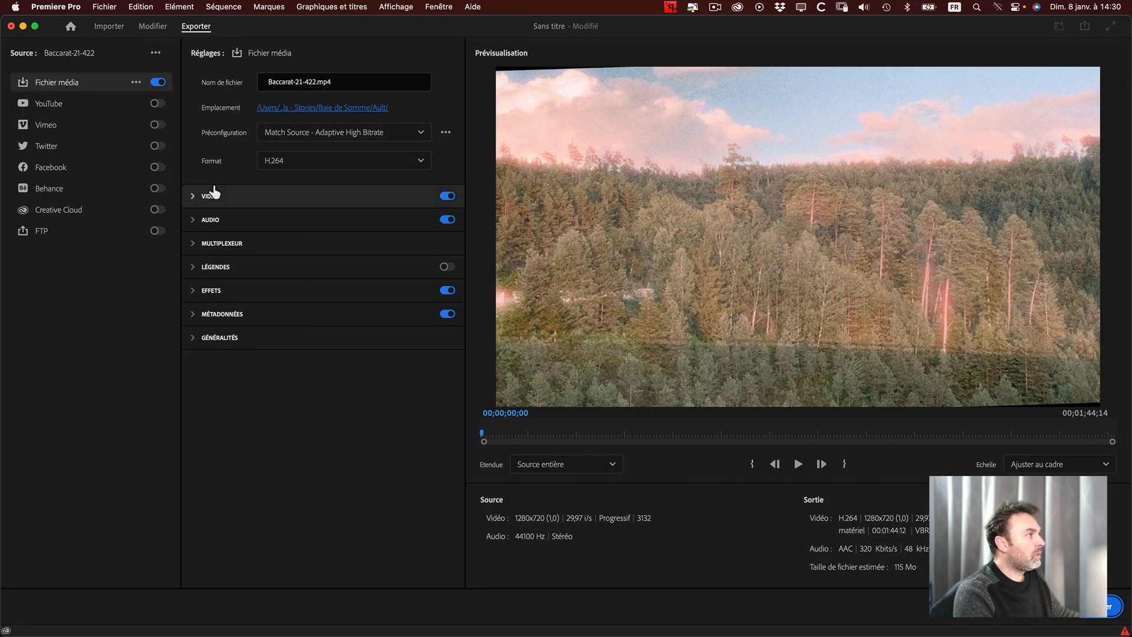
click(191, 199)
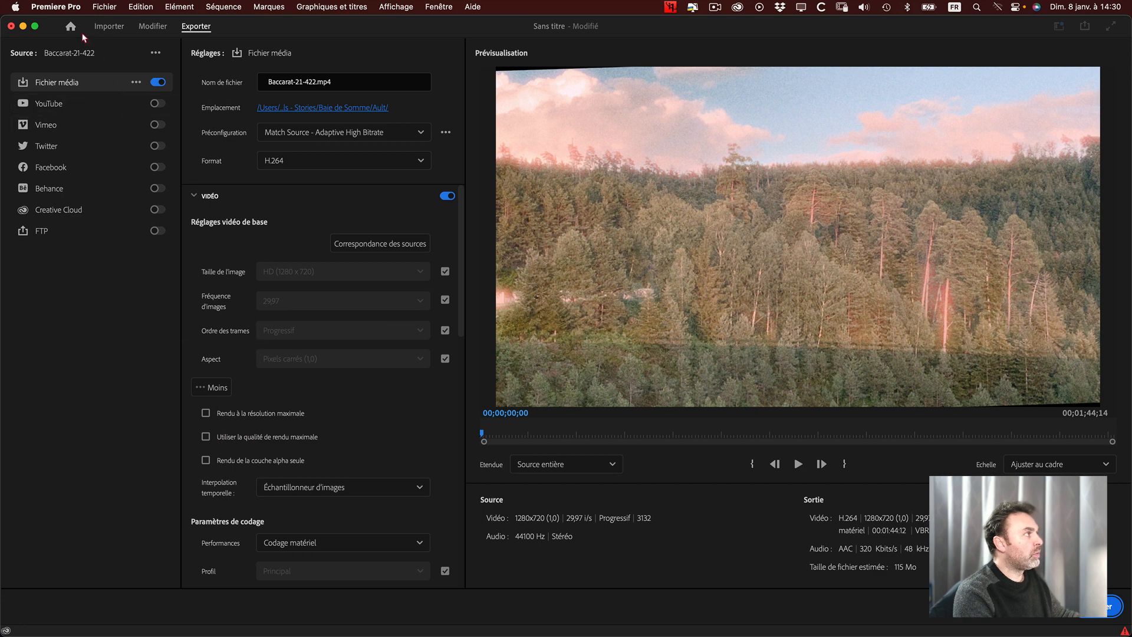
click(147, 28)
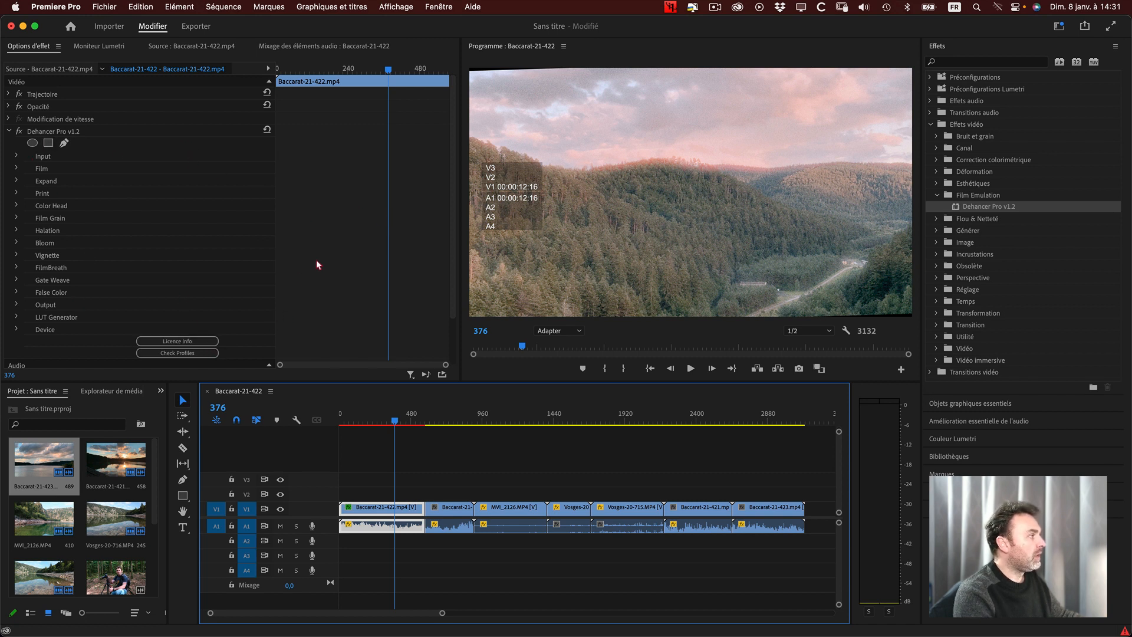
Expand Dehancer Pro's Device group for a brief look and collapse it again.
click(17, 329)
click(16, 330)
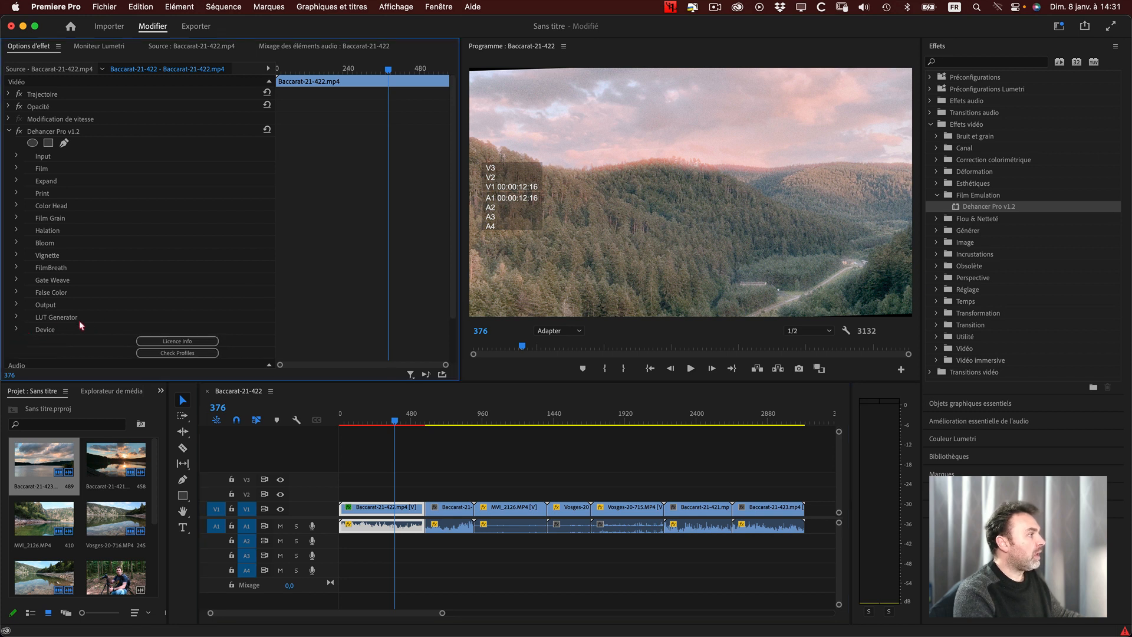